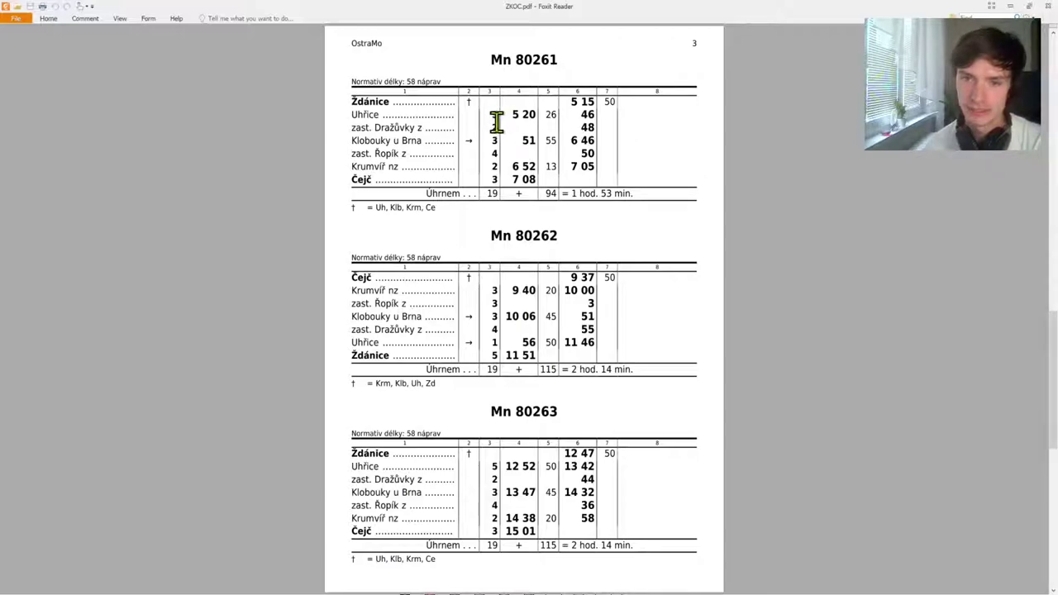
Examine the timetables of trains Mn 80261 to Mn 80264, including the total journey time of Mn 80261
scroll(705, 233, "down", 3)
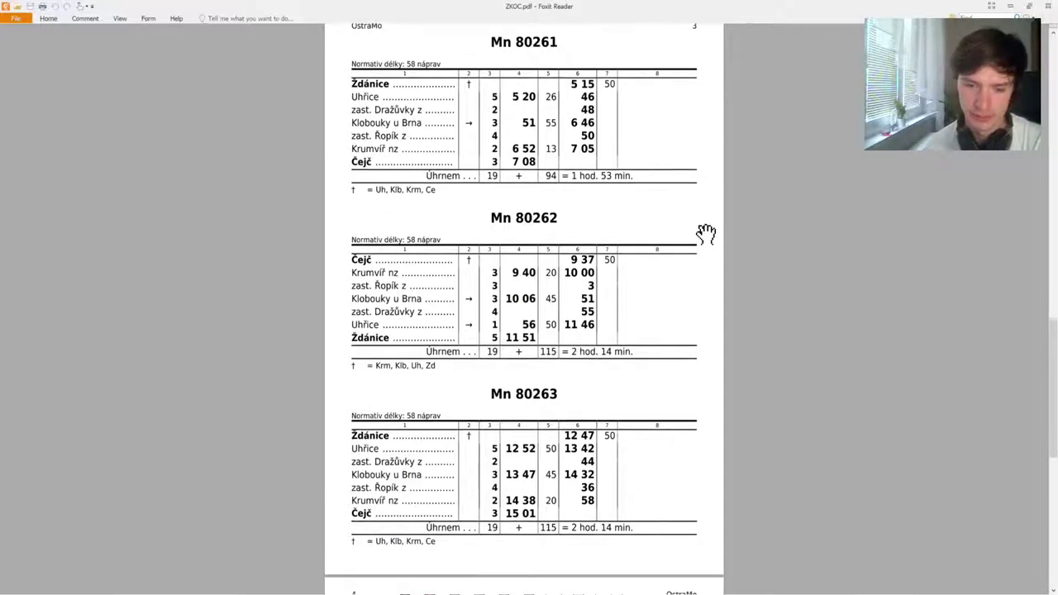
scroll(705, 233, "down", 8)
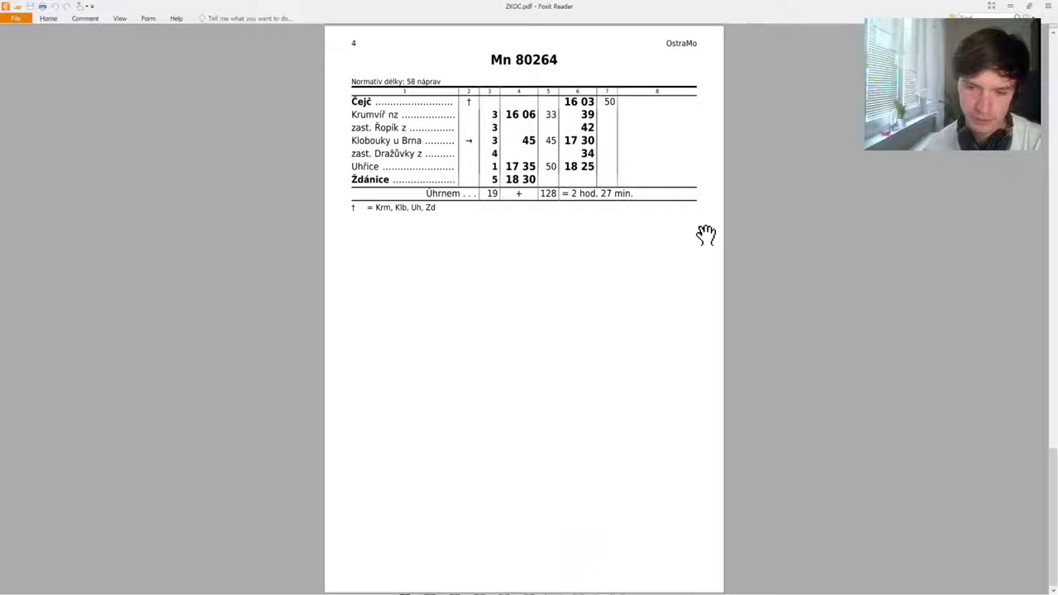
scroll(705, 233, "up", 4)
scroll(705, 233, "up", 10)
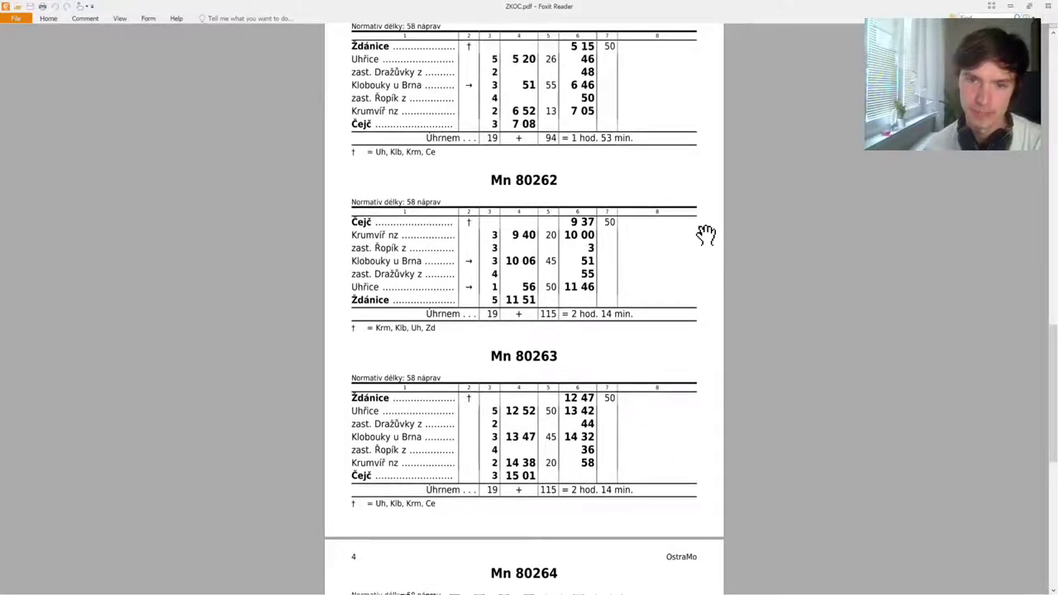
scroll(705, 233, "up", 2)
scroll(705, 233, "down", 1)
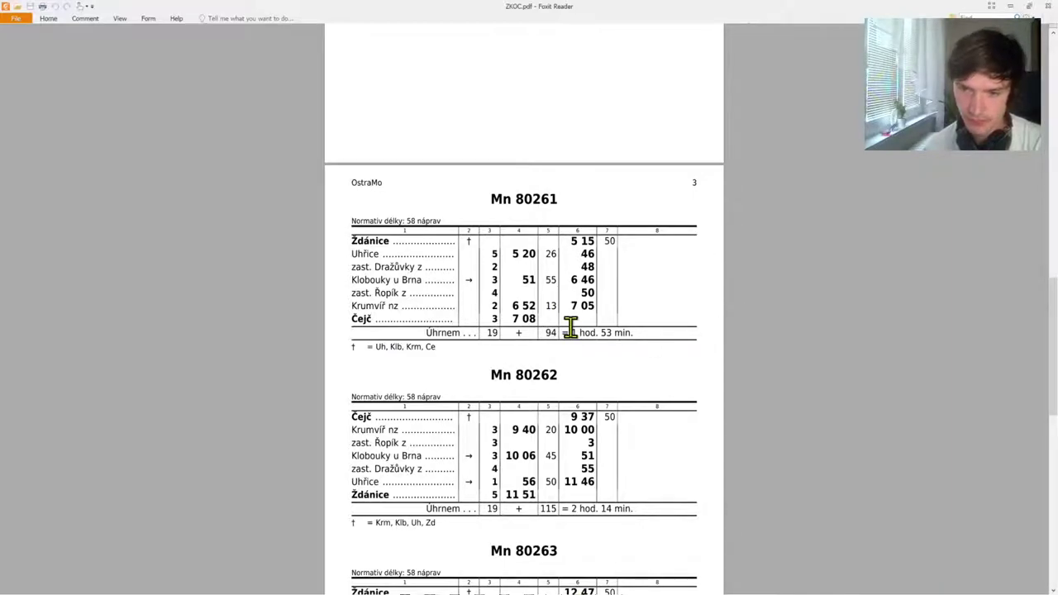
left_click_drag(568, 334, 643, 339)
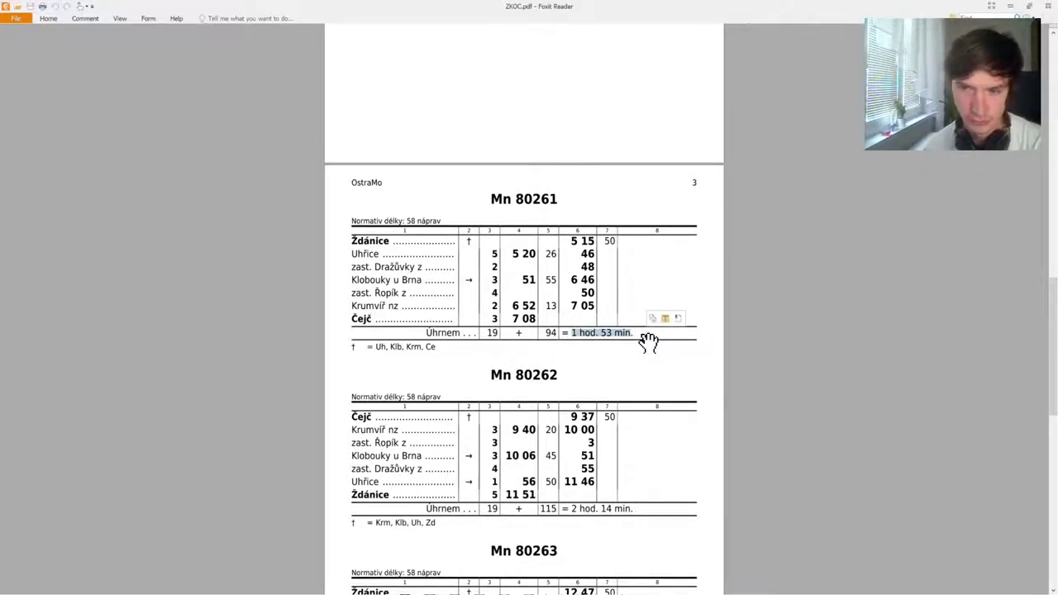
left_click(651, 344)
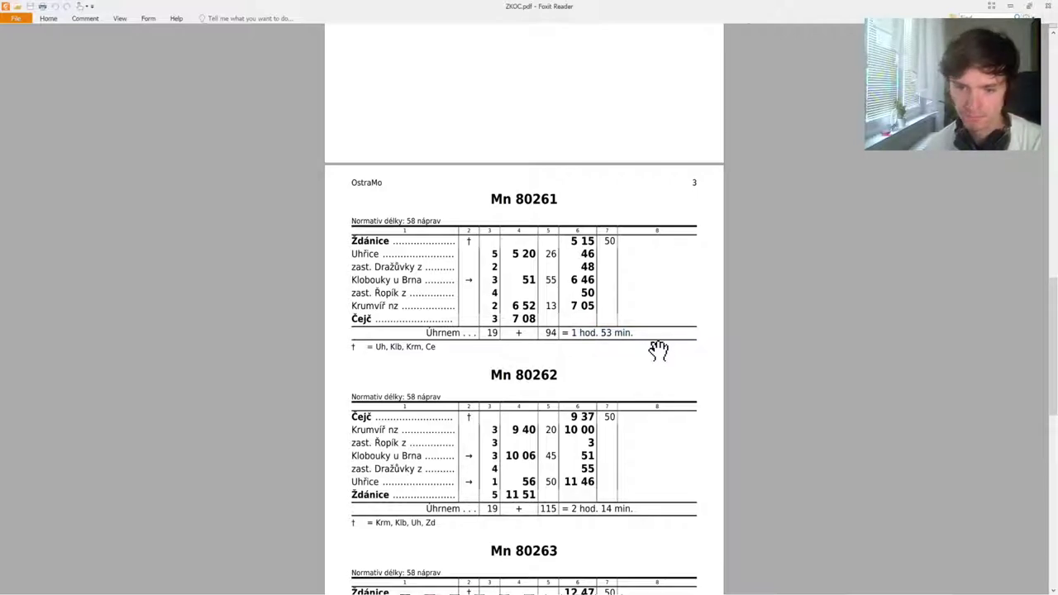
scroll(658, 350, "down", 10)
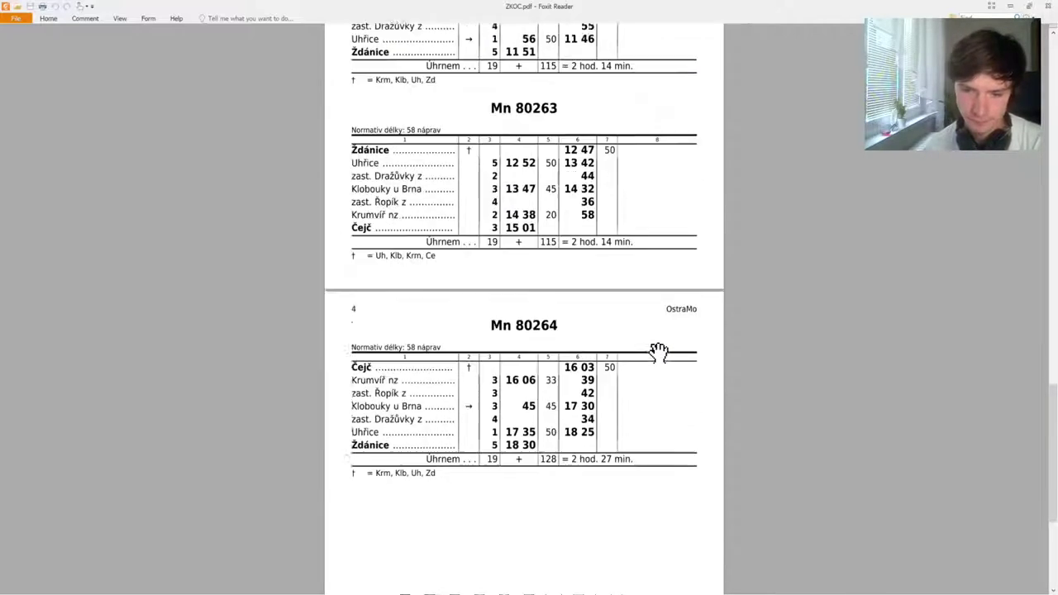
scroll(658, 352, "down", 3)
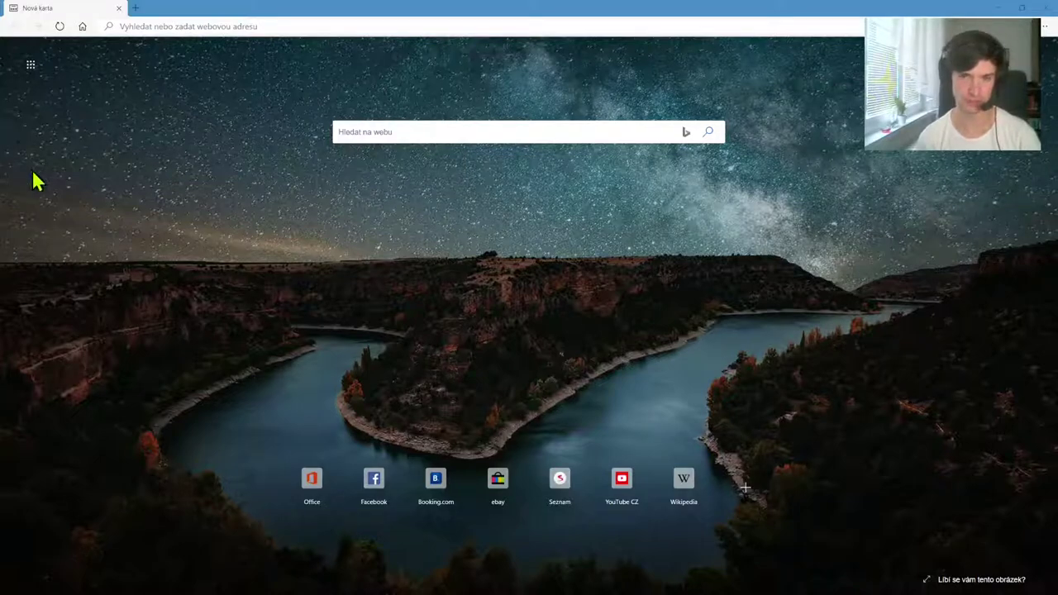
Switch to the web browser and open java.com
left_click(205, 175)
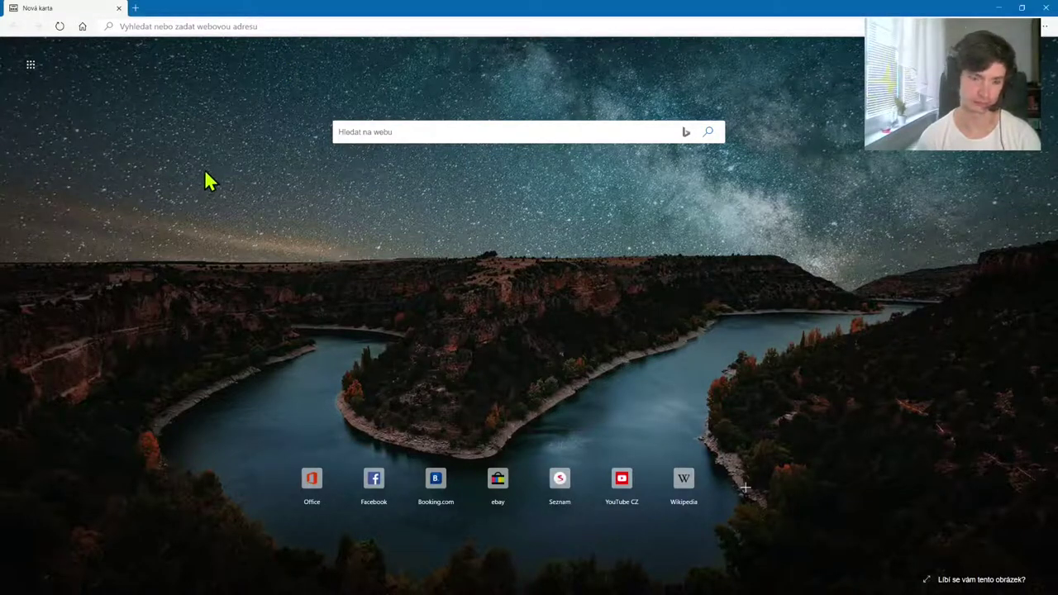
left_click(330, 26)
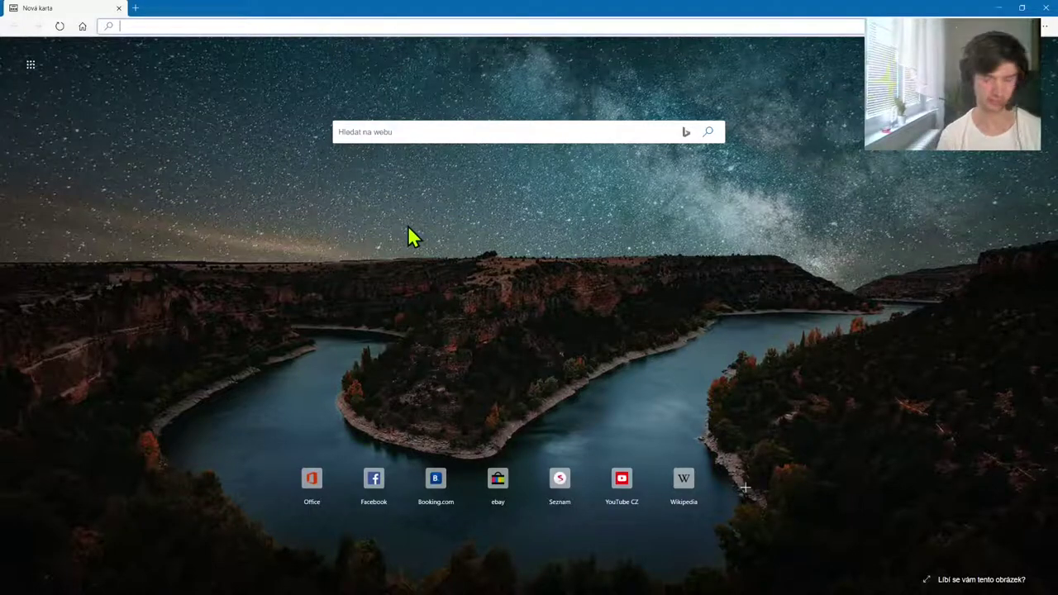
type("java.")
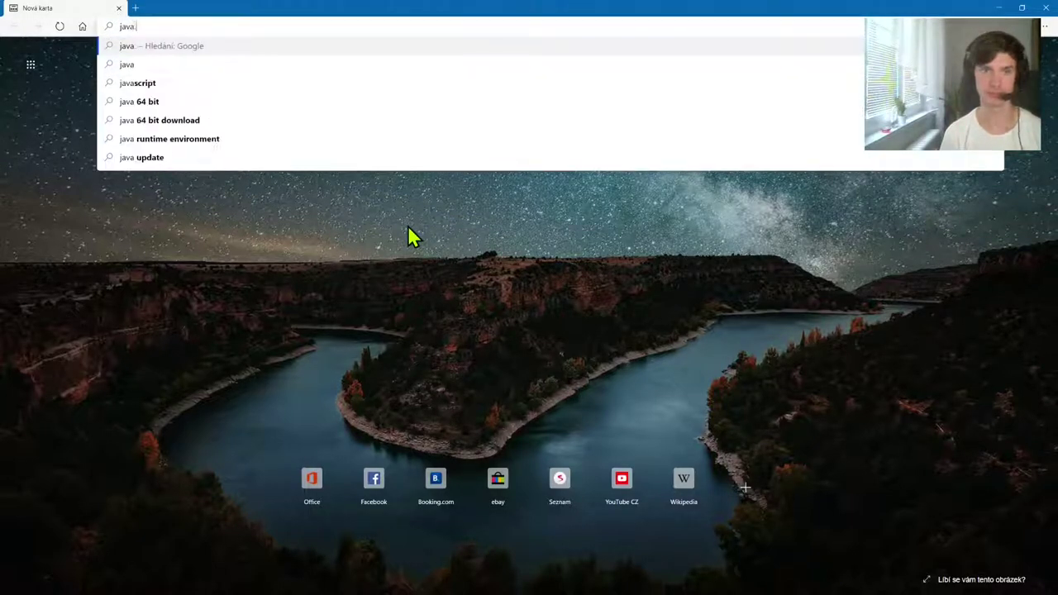
type("com")
key("Return")
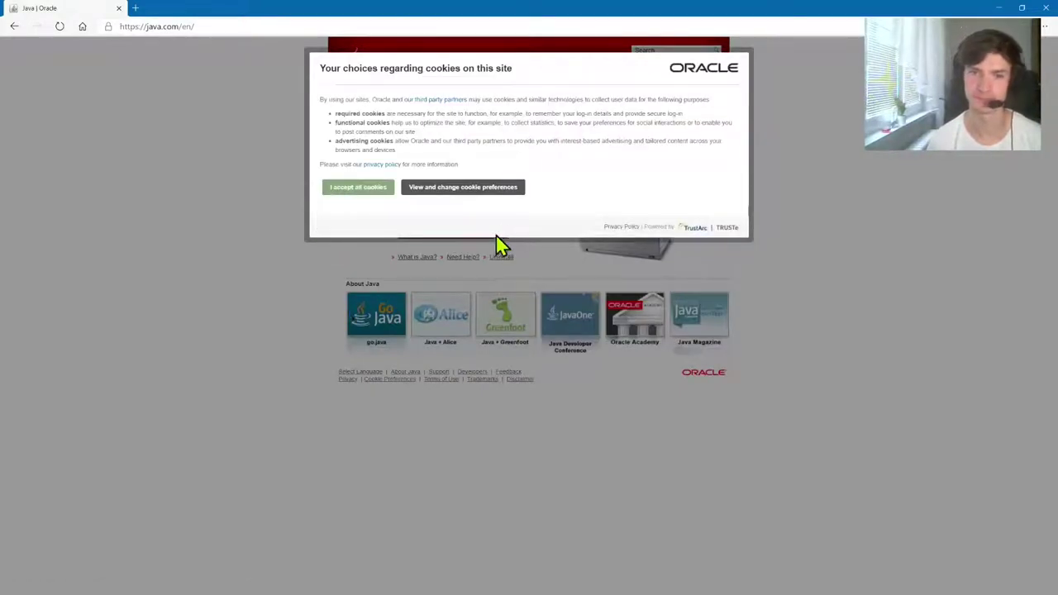
Limit the site's cookie preferences to Required Cookies, submit them and dismiss the confirmation
left_click(496, 188)
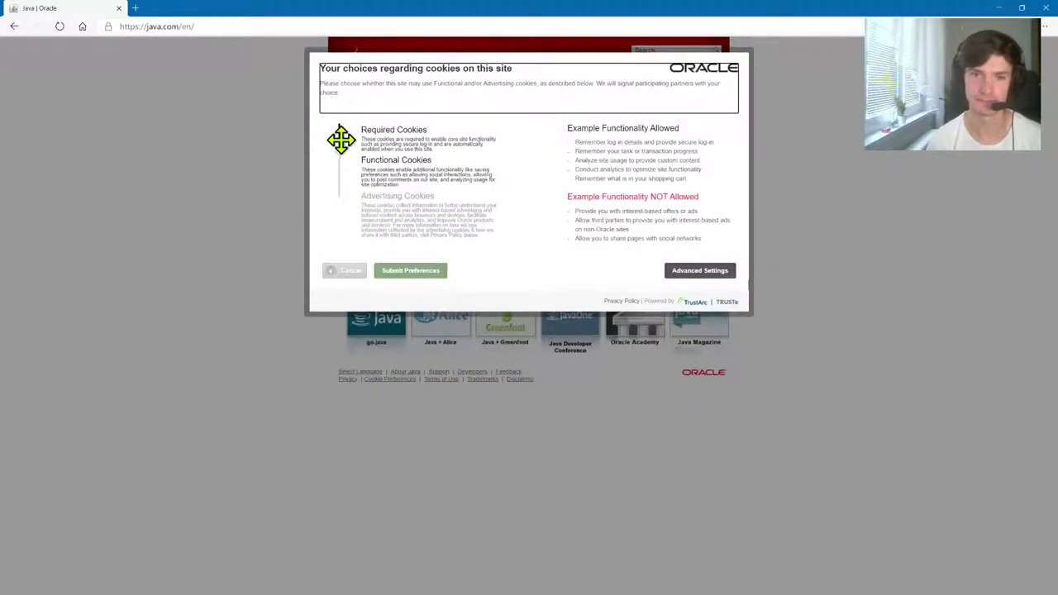
left_click_drag(341, 139, 339, 129)
left_click(396, 272)
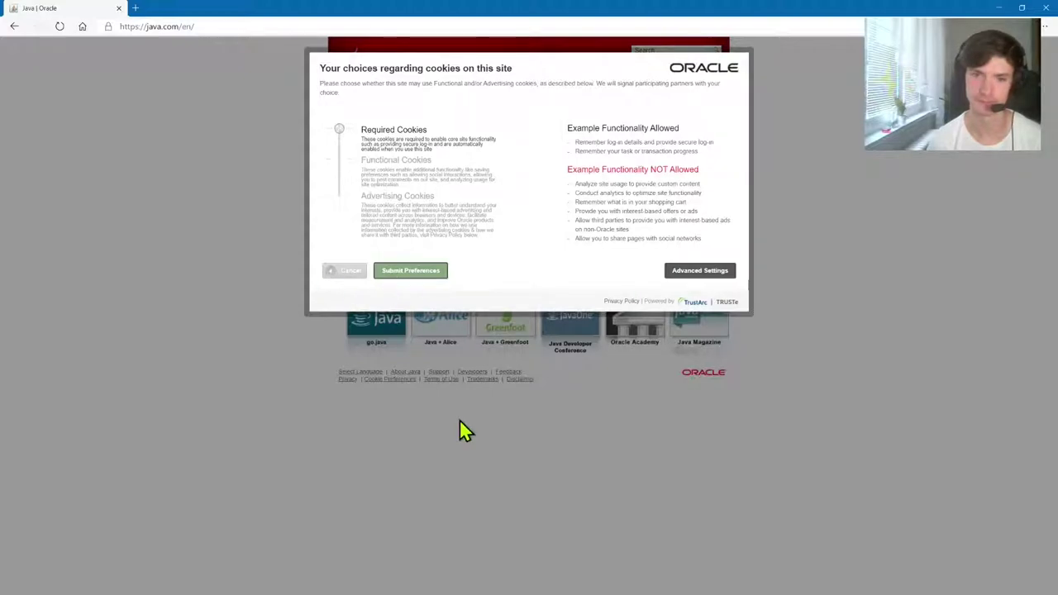
left_click(402, 272)
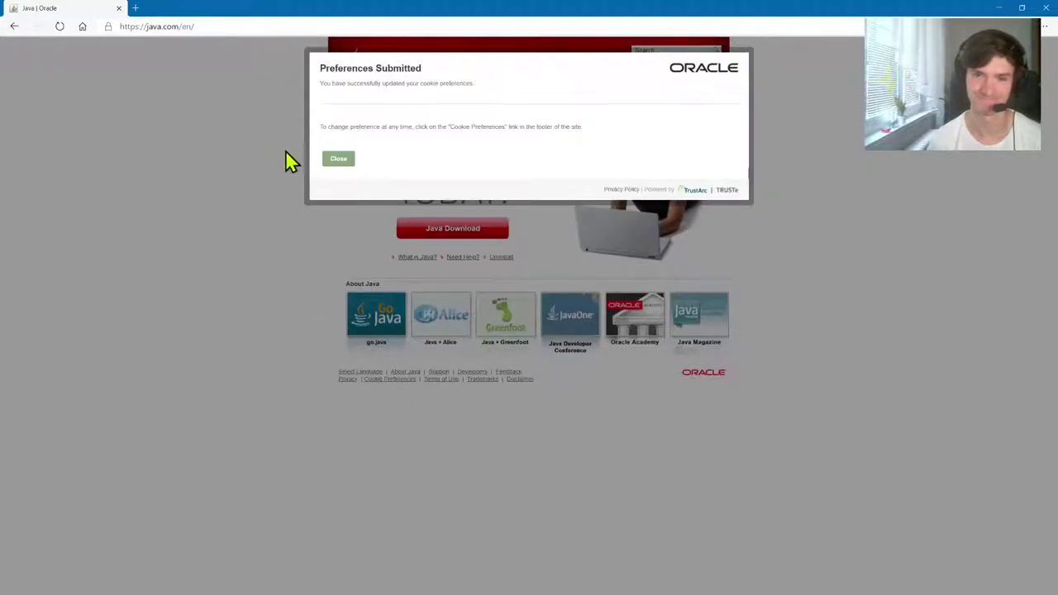
left_click(332, 161)
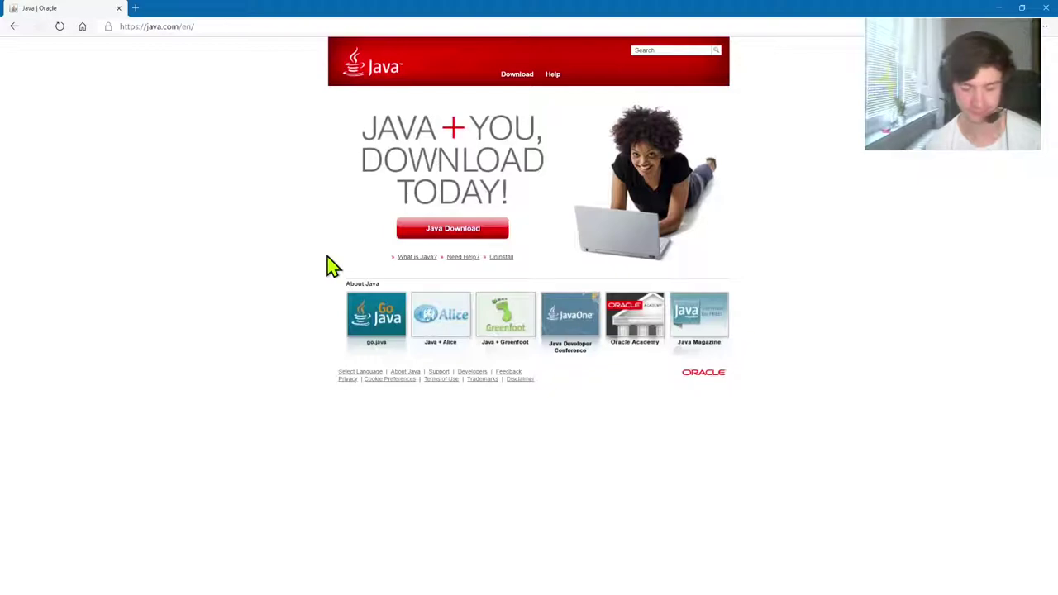
Accept the licence, download Java for Windows and run the installer JavaSetup8u271.exe
left_click(456, 233)
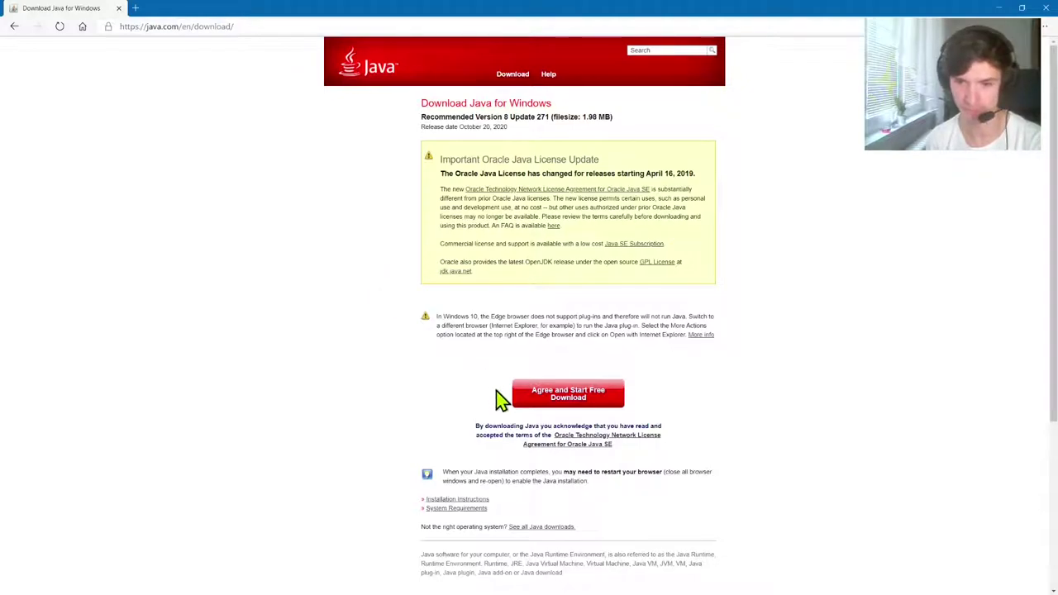
left_click(547, 401)
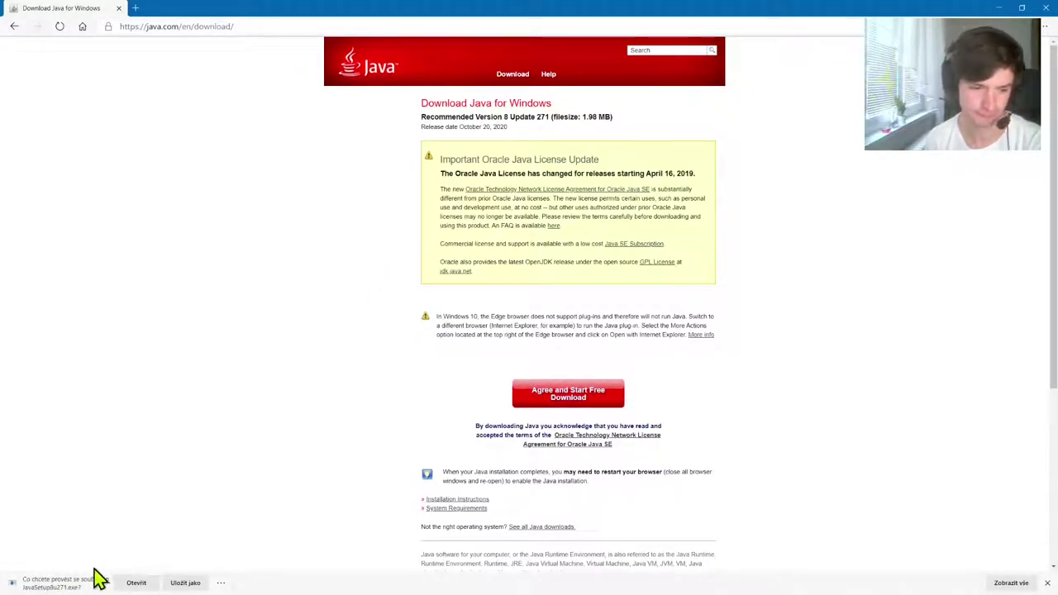
left_click(148, 582)
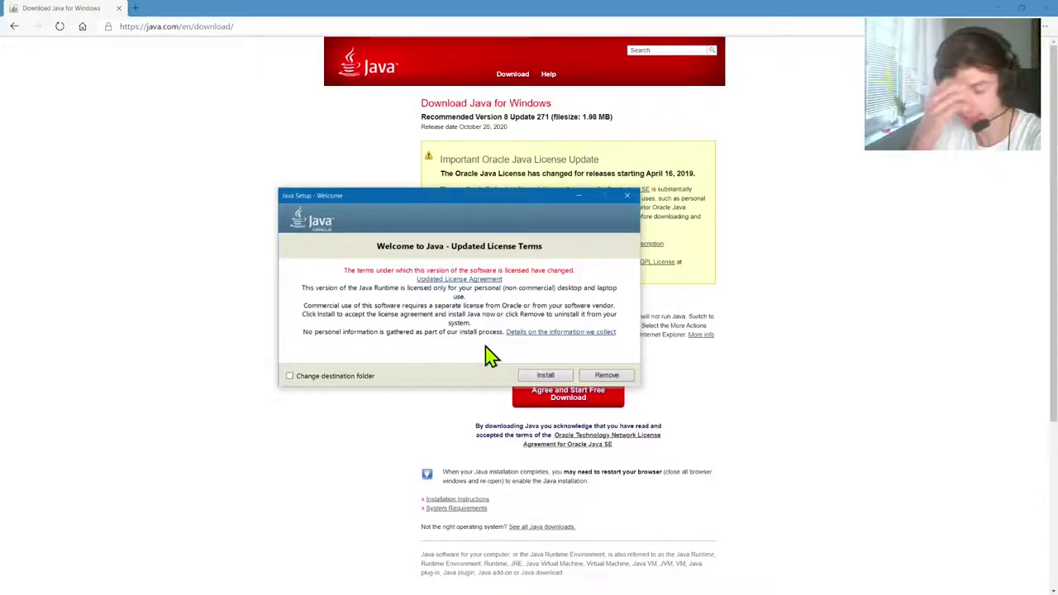
Install Java without restoring the Java security prompts and close the finished setup
left_click(554, 378)
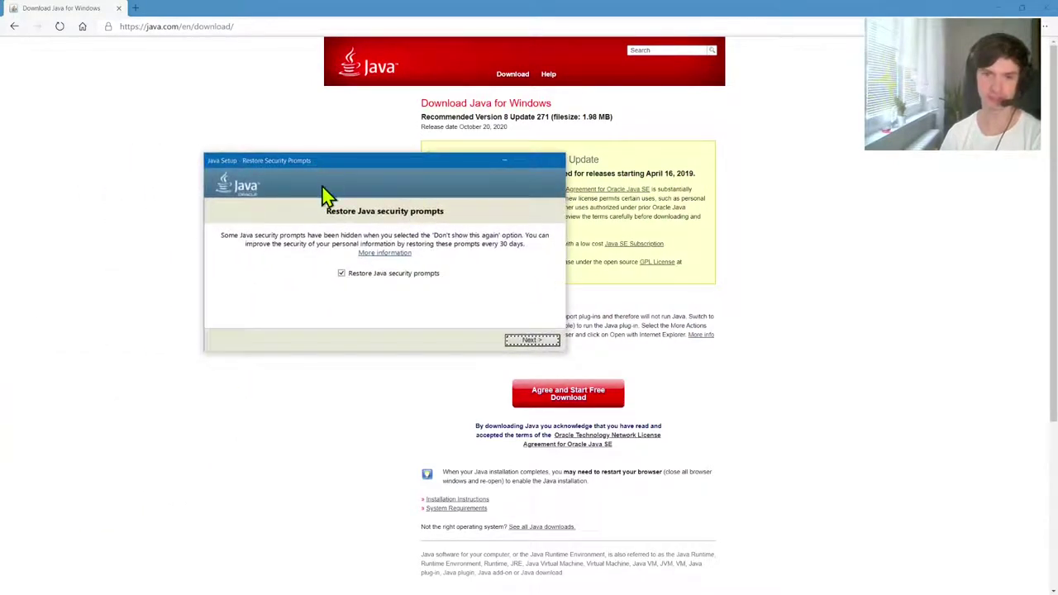
left_click(388, 273)
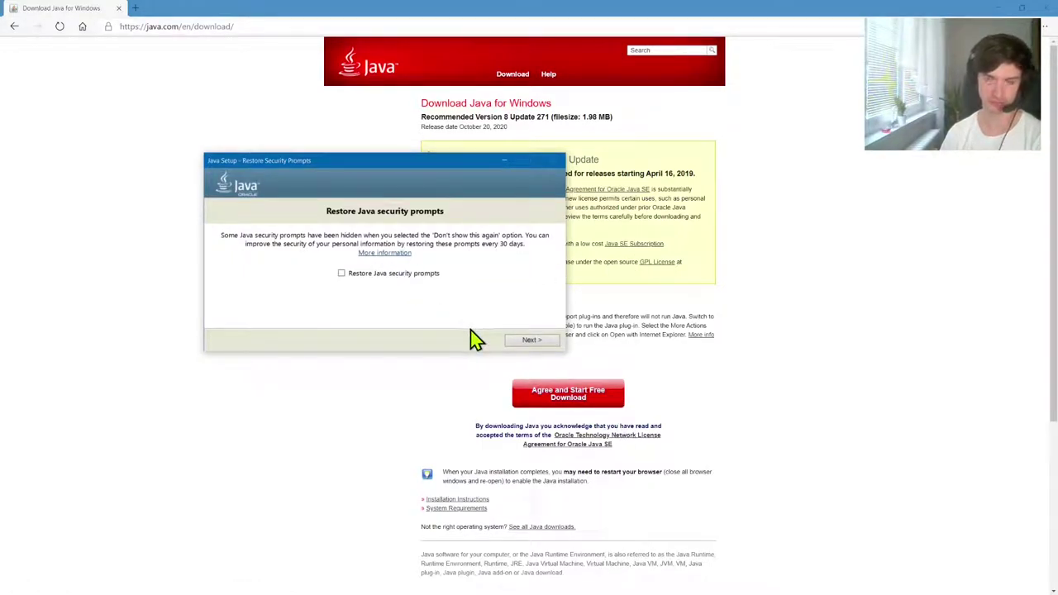
left_click(529, 340)
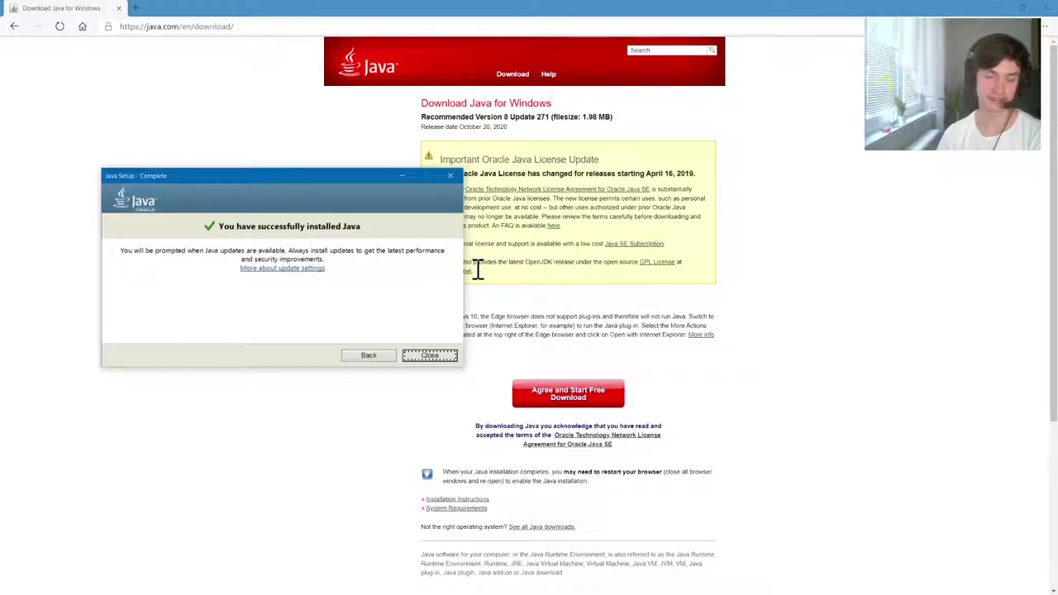
left_click(447, 361)
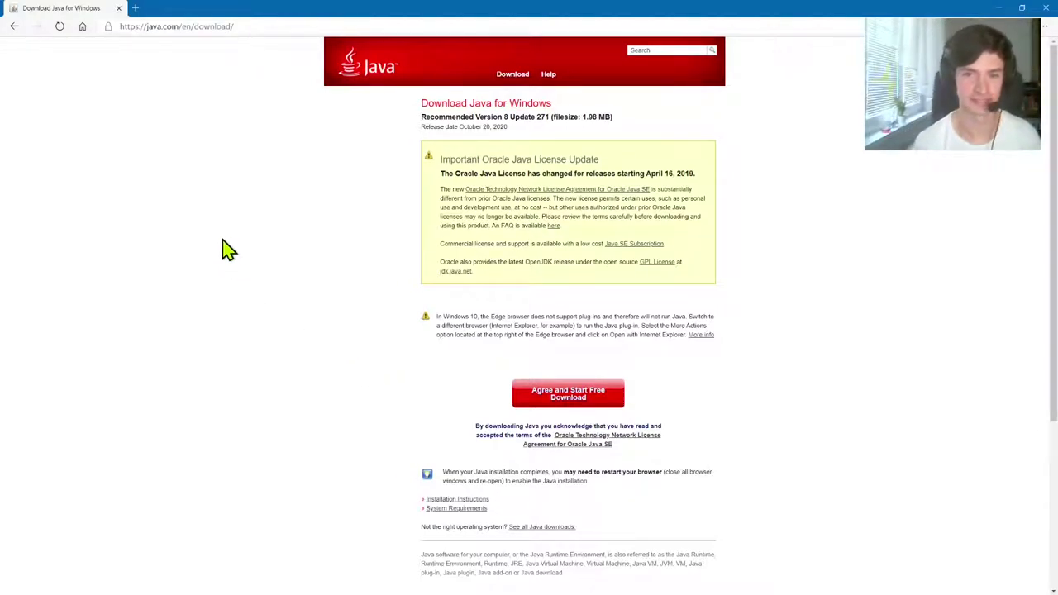
Open the model railway club website kmz-brno.cz
left_click(416, 27)
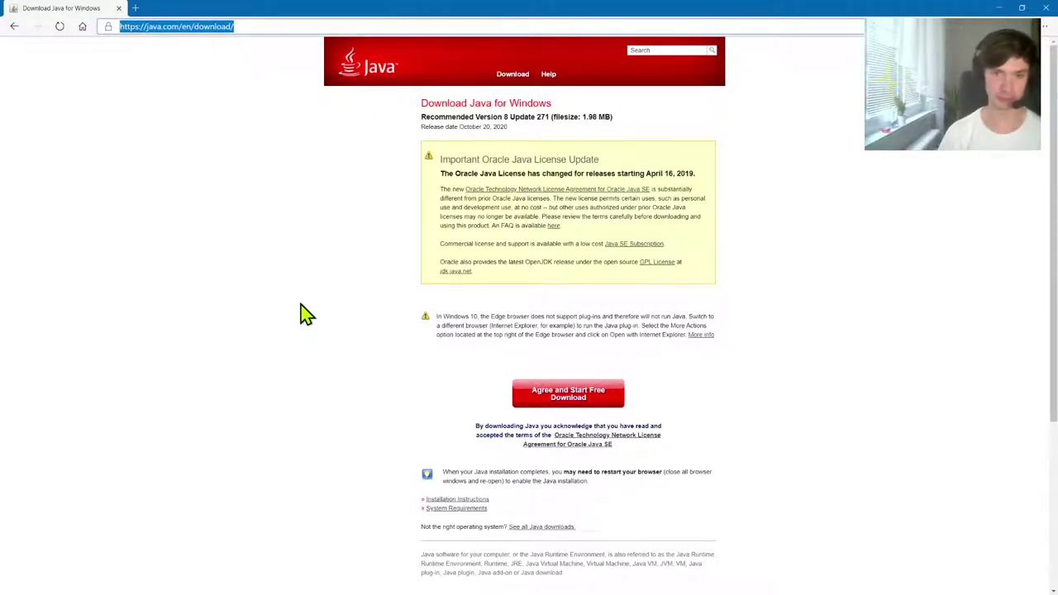
type("ja")
key("Escape")
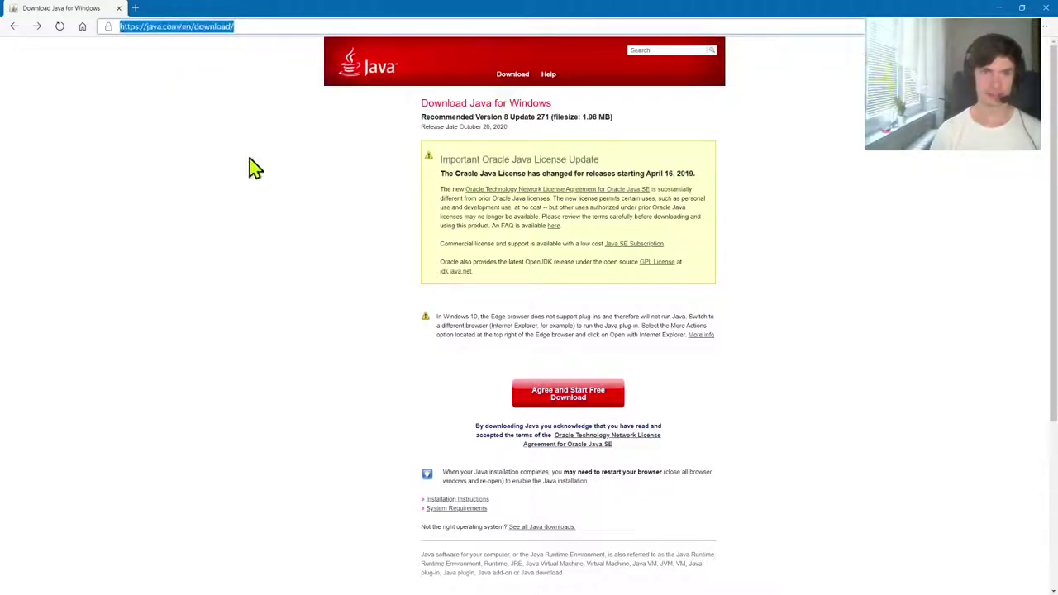
type("kmz")
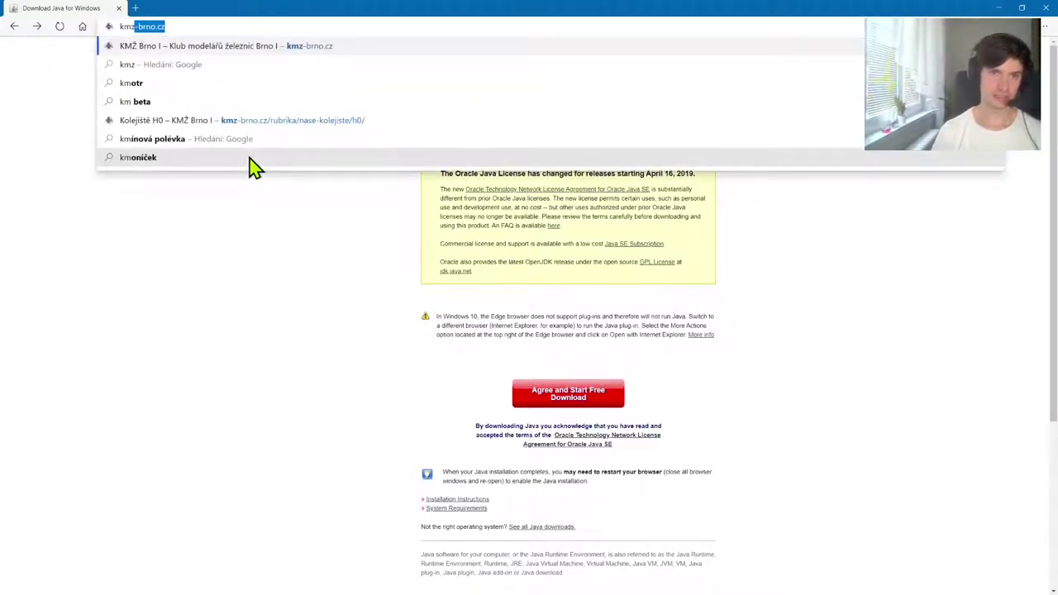
type("-brno.cz")
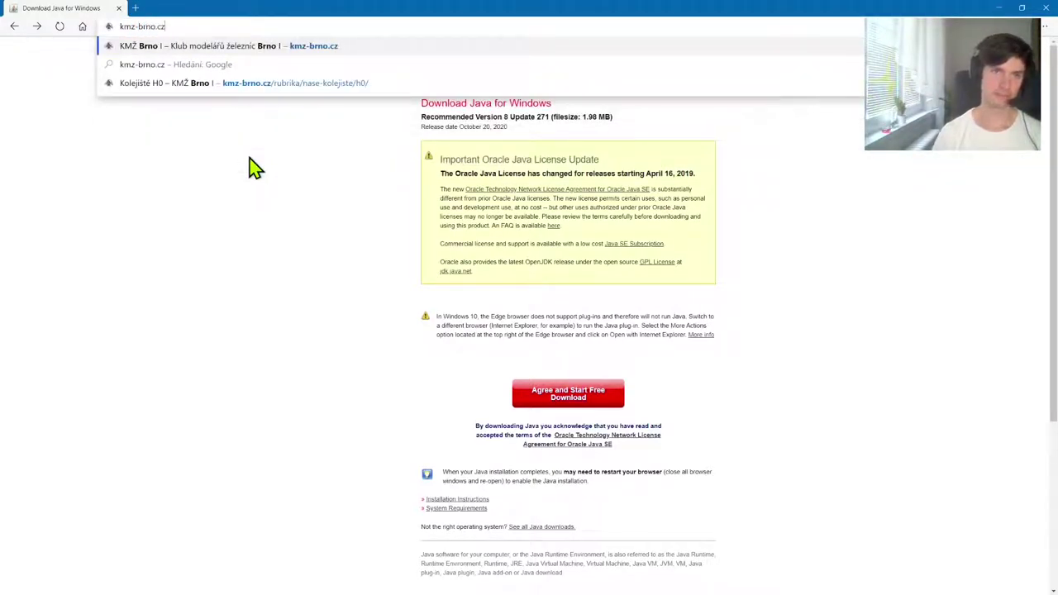
key("Return")
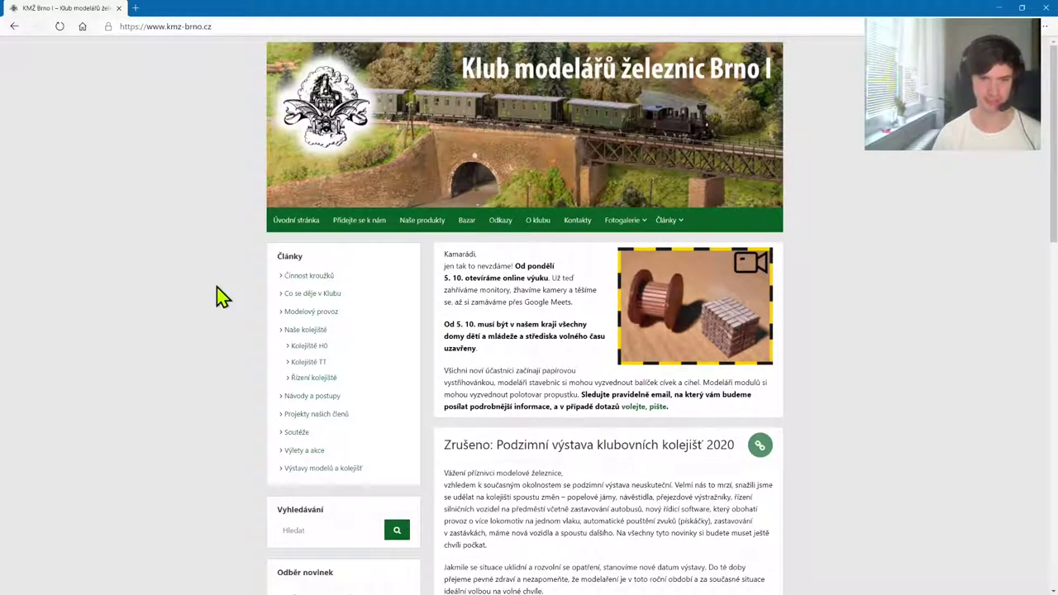
Open the Popis kolejiště article under Kolejiště H0 and find its closing paragraph about the GRAFIKON program and the layout definition file
left_click(318, 350)
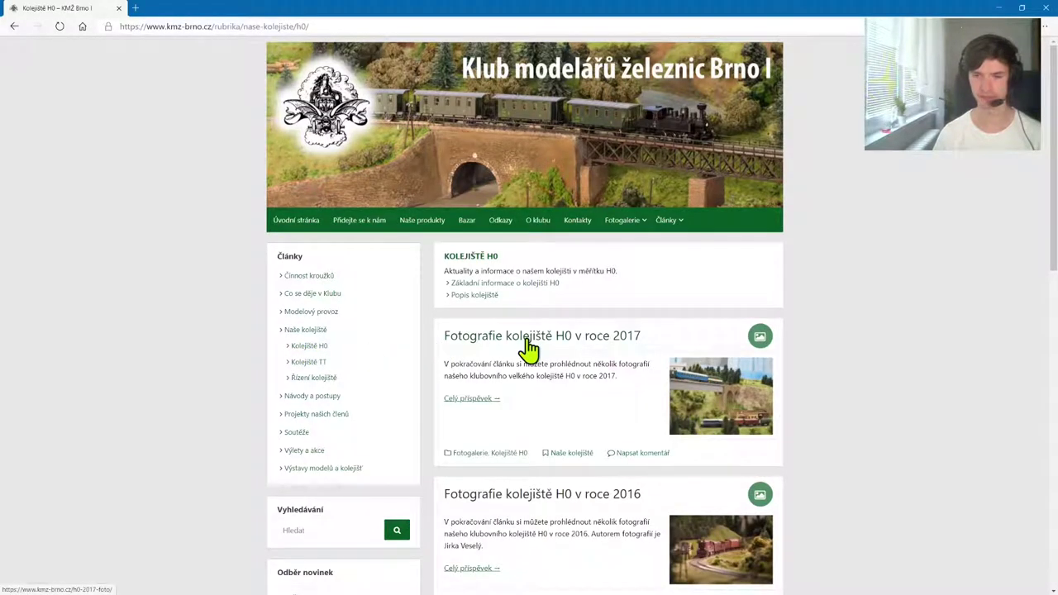
left_click(477, 298)
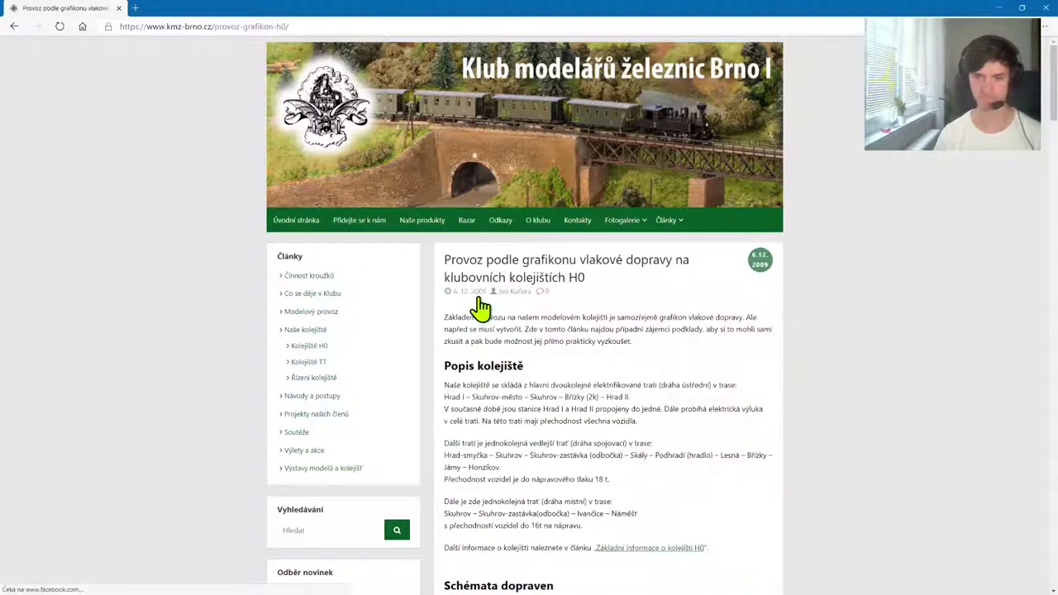
scroll(620, 314, "down", 2)
scroll(622, 314, "down", 7)
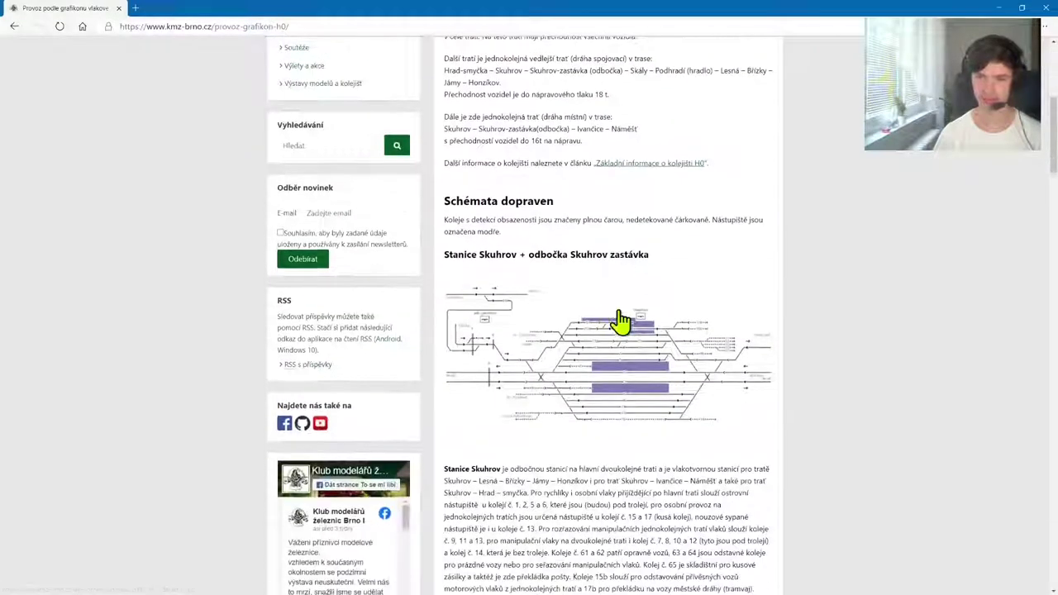
scroll(817, 304, "down", 10)
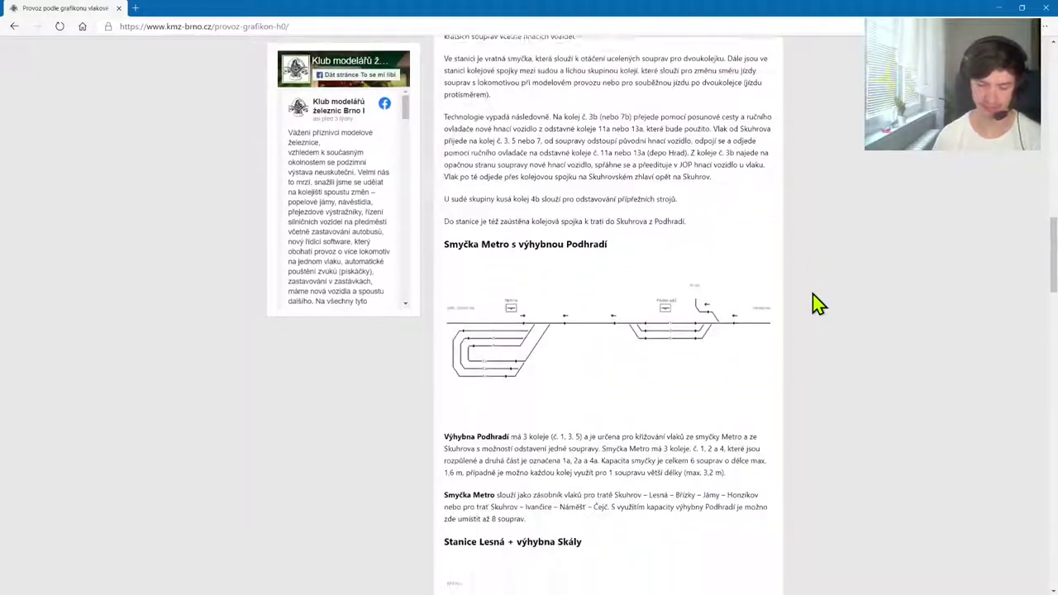
scroll(816, 310, "down", 12)
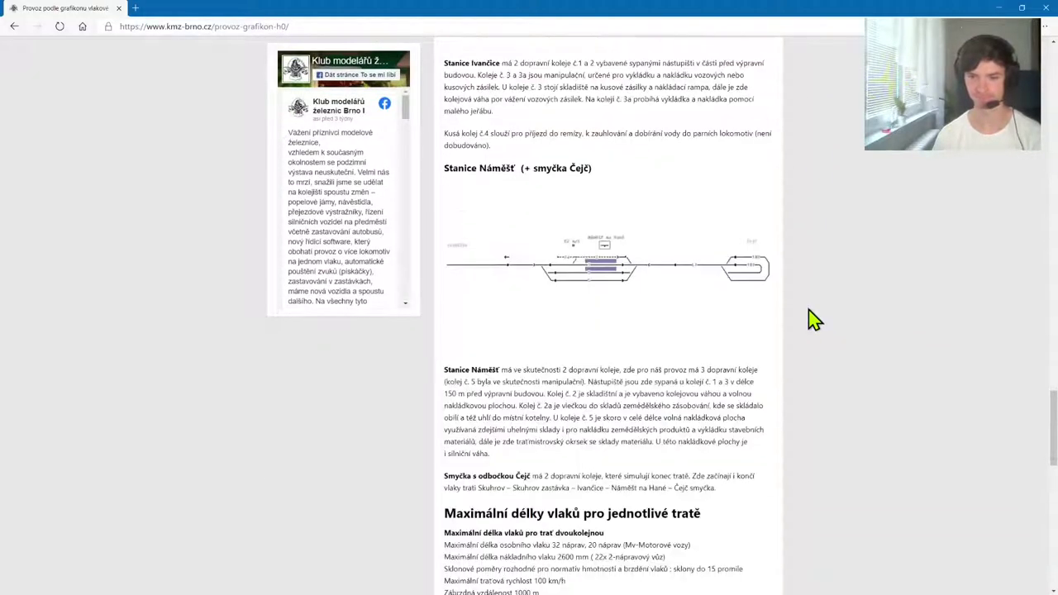
scroll(817, 313, "up", 3)
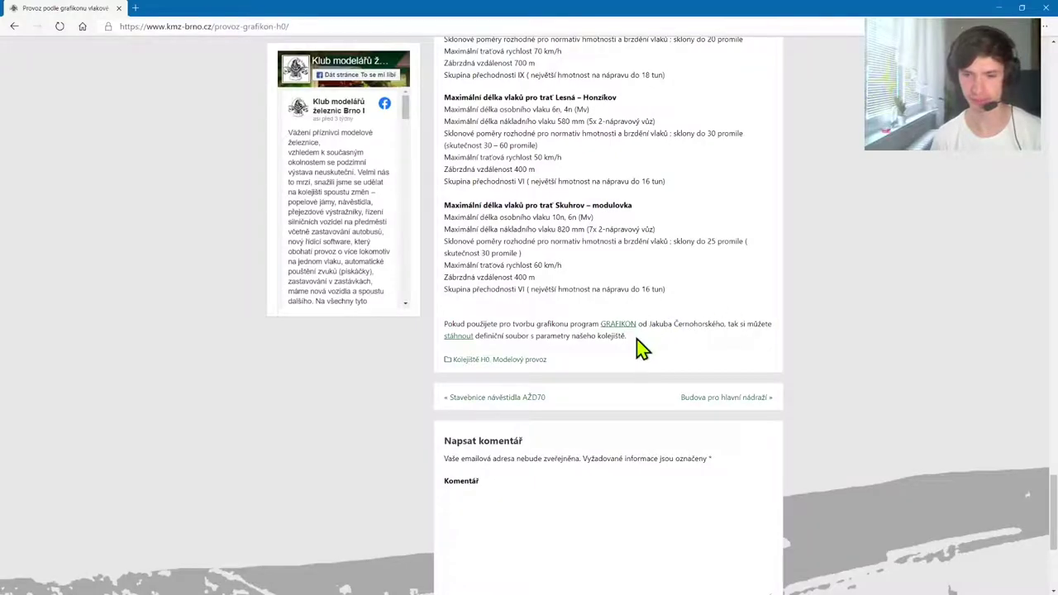
mouse_move(638, 339)
left_mouse_down()
mouse_move(670, 328)
mouse_move(650, 334)
left_mouse_up()
left_click(598, 338)
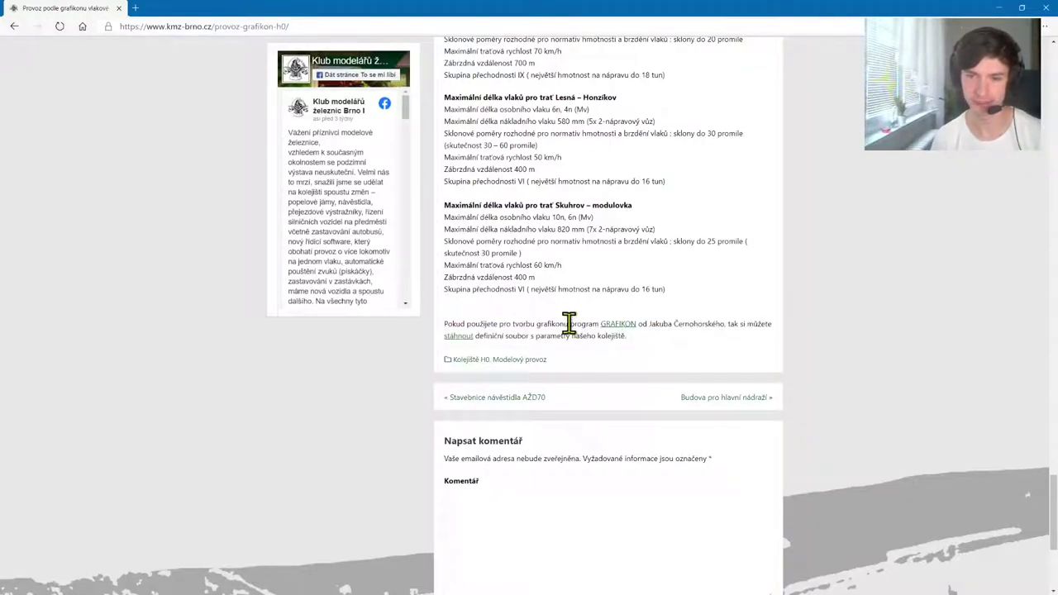
Open the GRAFIKON releases page on GitHub from the article's closing paragraph and dismiss the release notification banner
left_click_drag(570, 323, 707, 323)
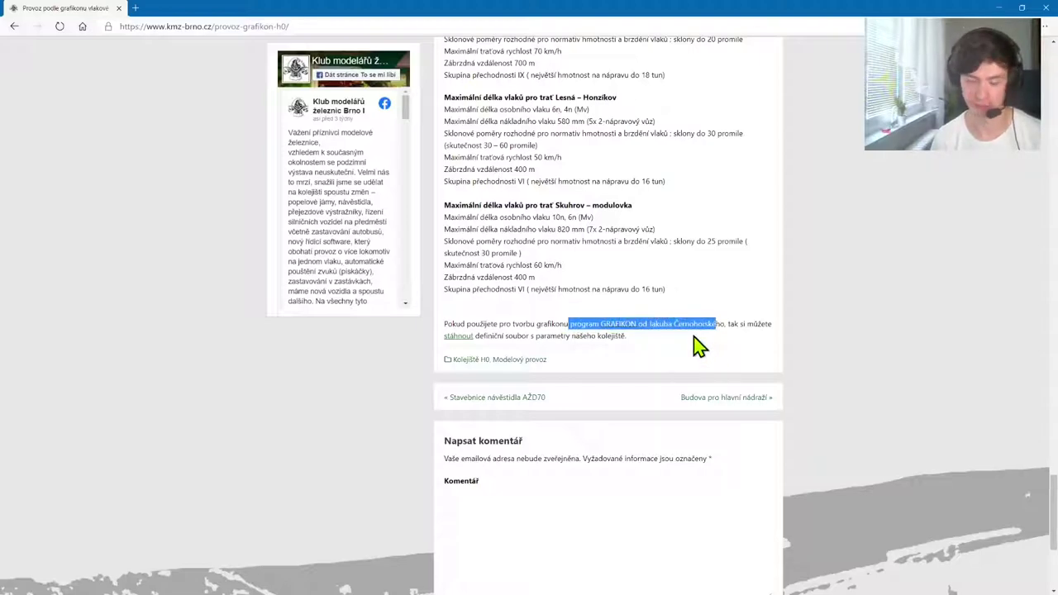
left_click(699, 345)
middle_click(611, 325)
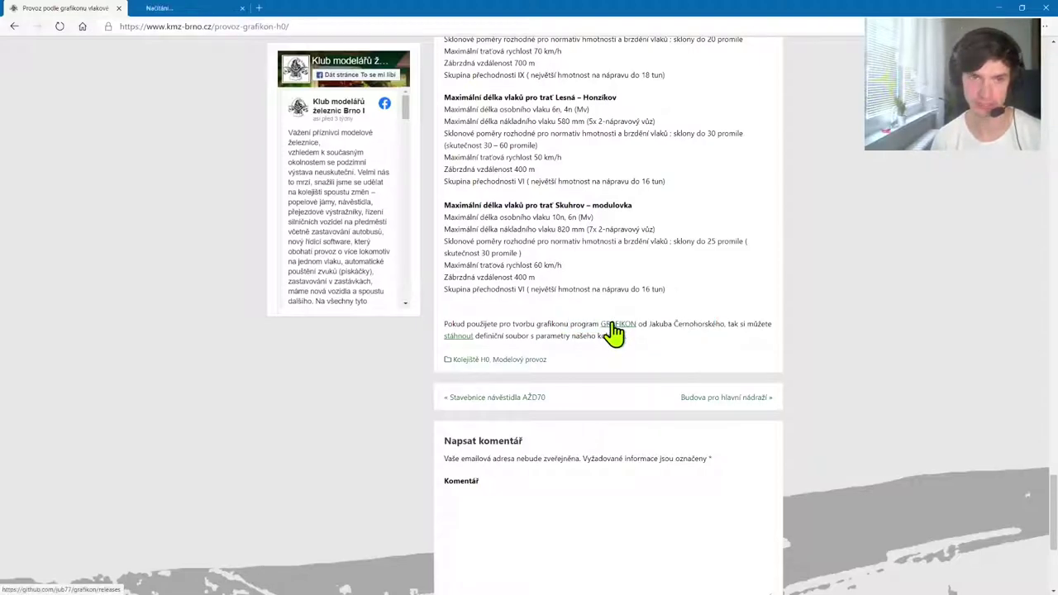
left_click(157, 13)
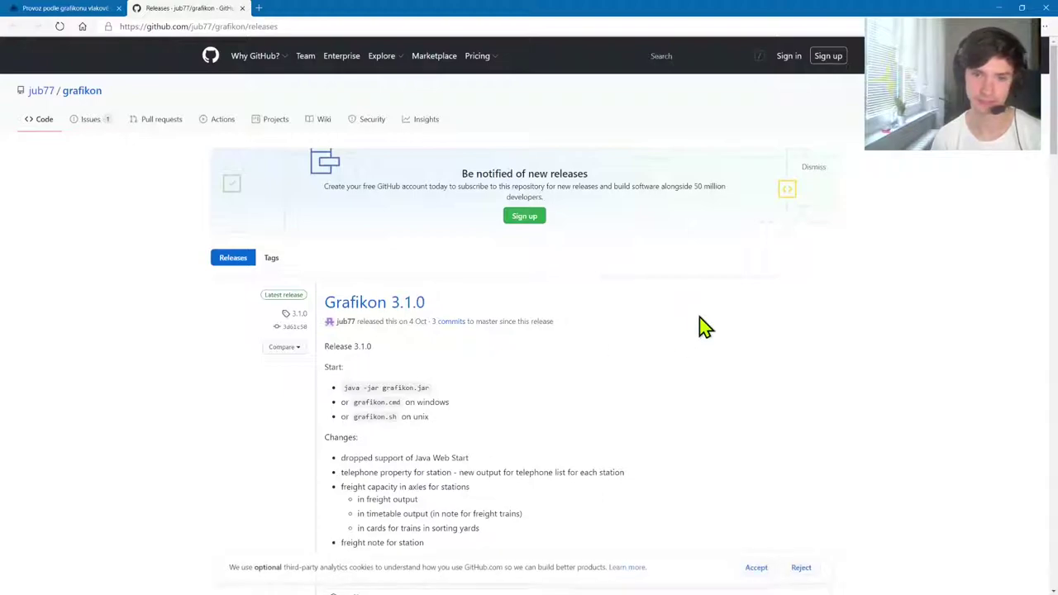
left_click(815, 170)
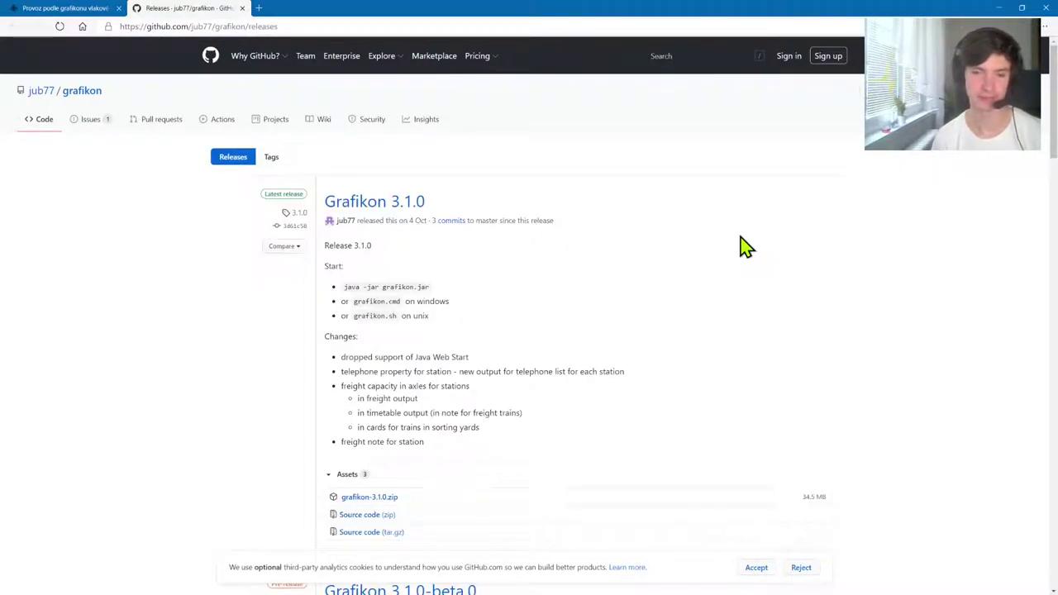
Download grafikon-3.1.0.zip from the latest Grafikon 3.1.0 release and save it in a grafikon folder under Downloads
scroll(738, 252, "down", 2)
scroll(741, 248, "down", 1)
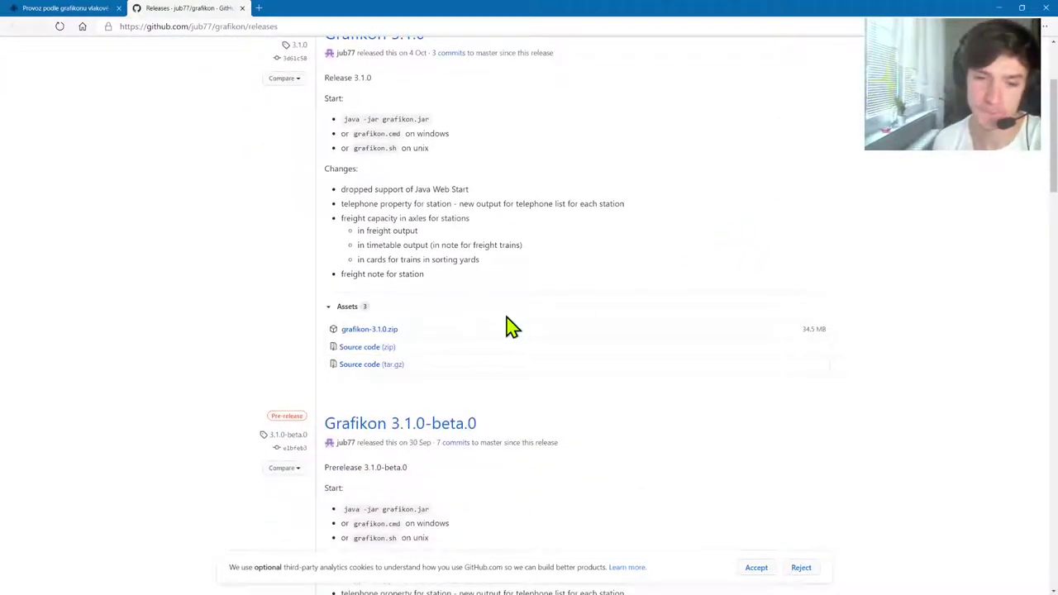
left_click(350, 332)
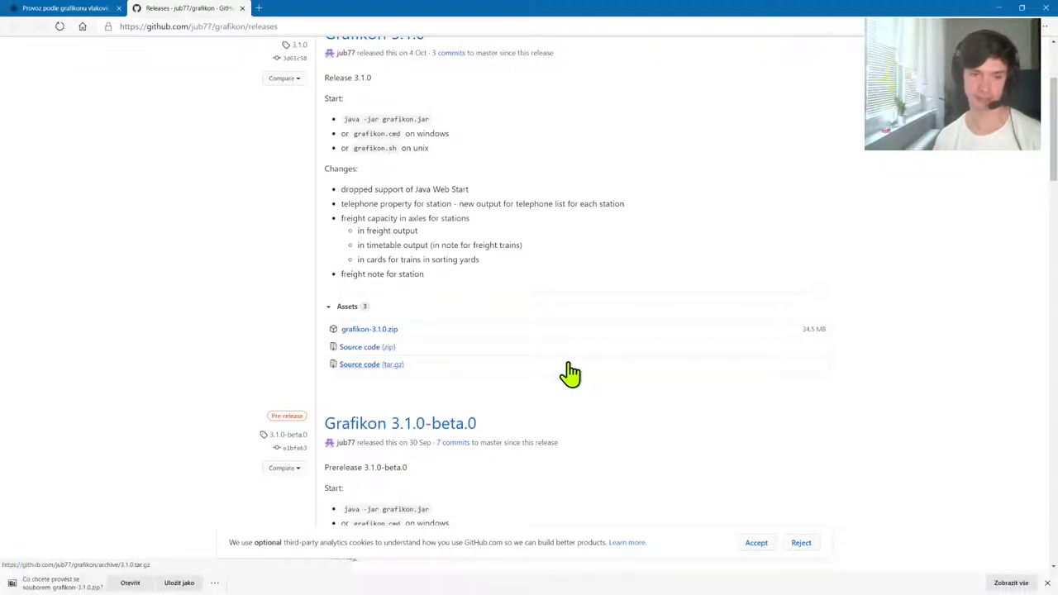
left_click(180, 583)
left_click(48, 92)
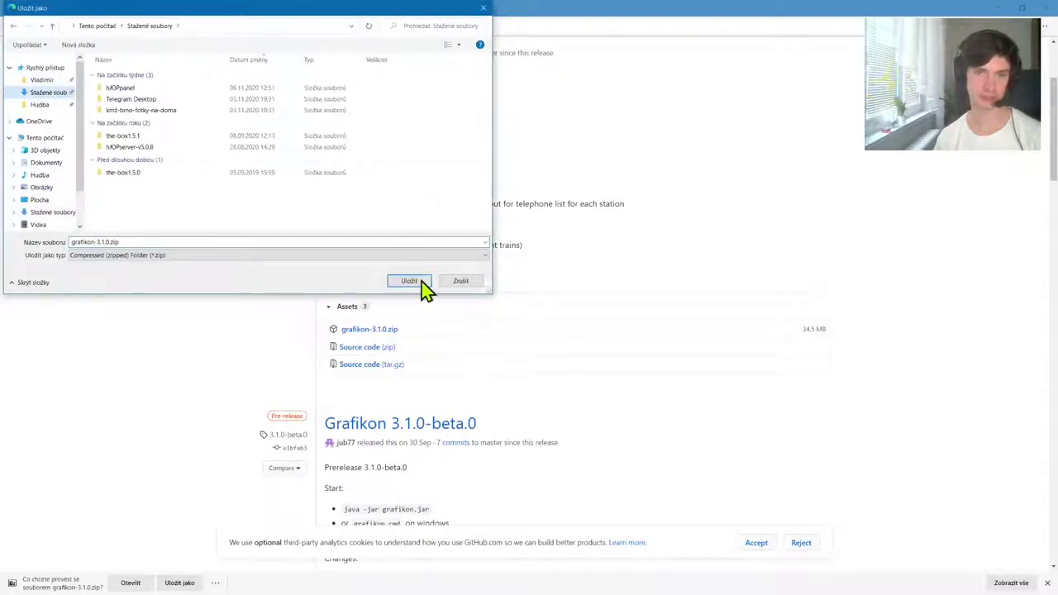
left_click(411, 282)
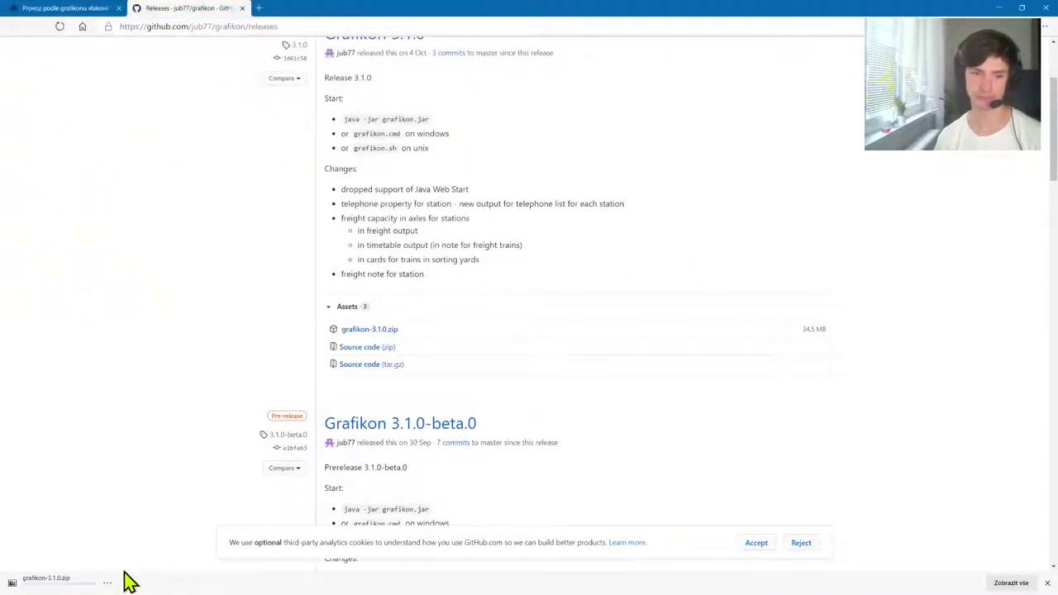
Open the downloaded grafikon-3.1.0.zip in Windows Explorer and extract all its files to the grafikon-3.1.0 folder
left_click(73, 580)
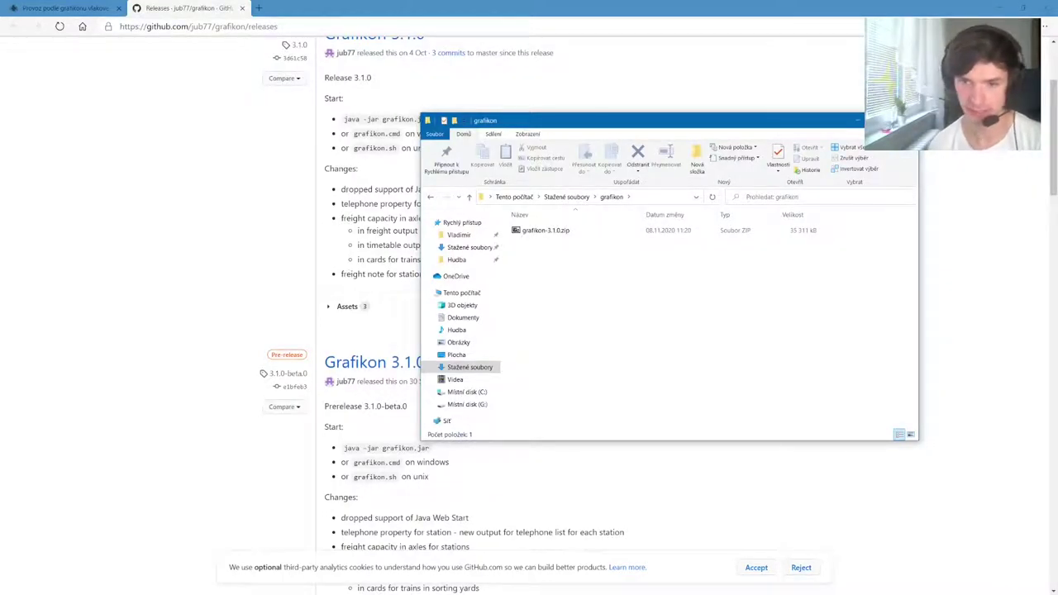
left_click(535, 231)
right_click(536, 232)
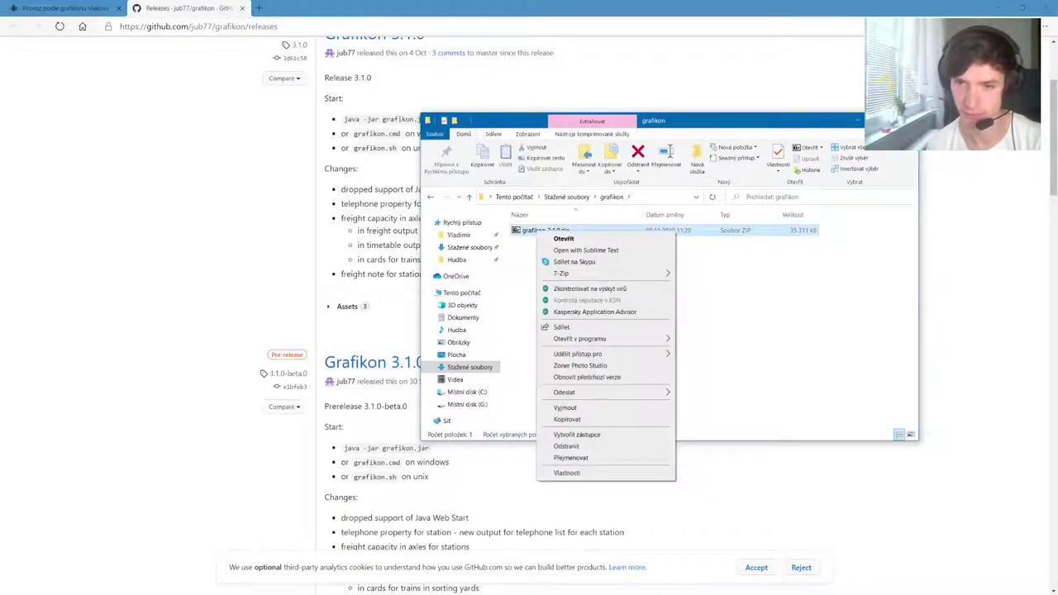
mouse_move(595, 339)
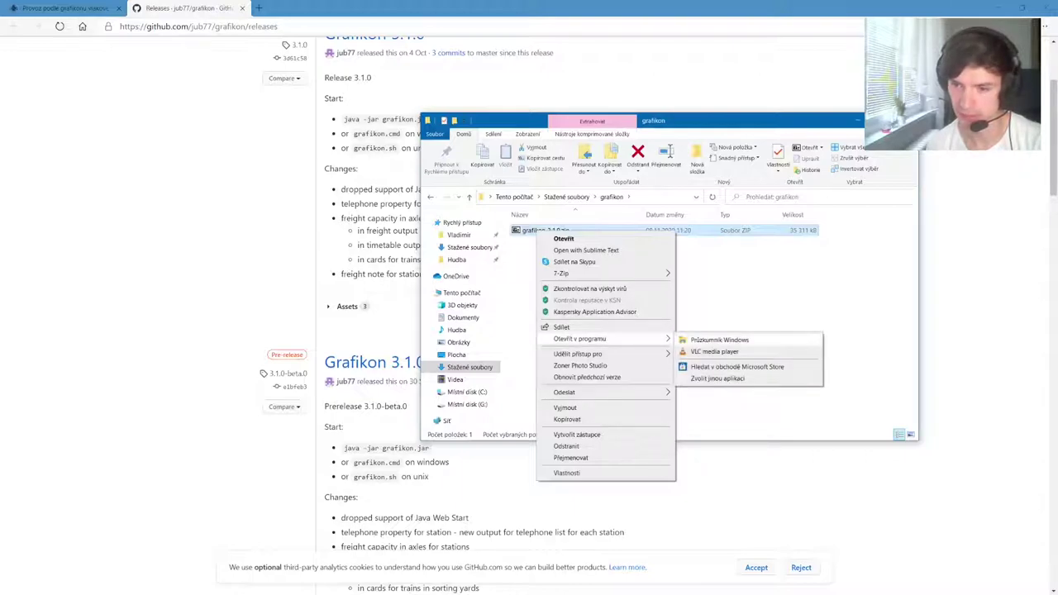
left_click(719, 341)
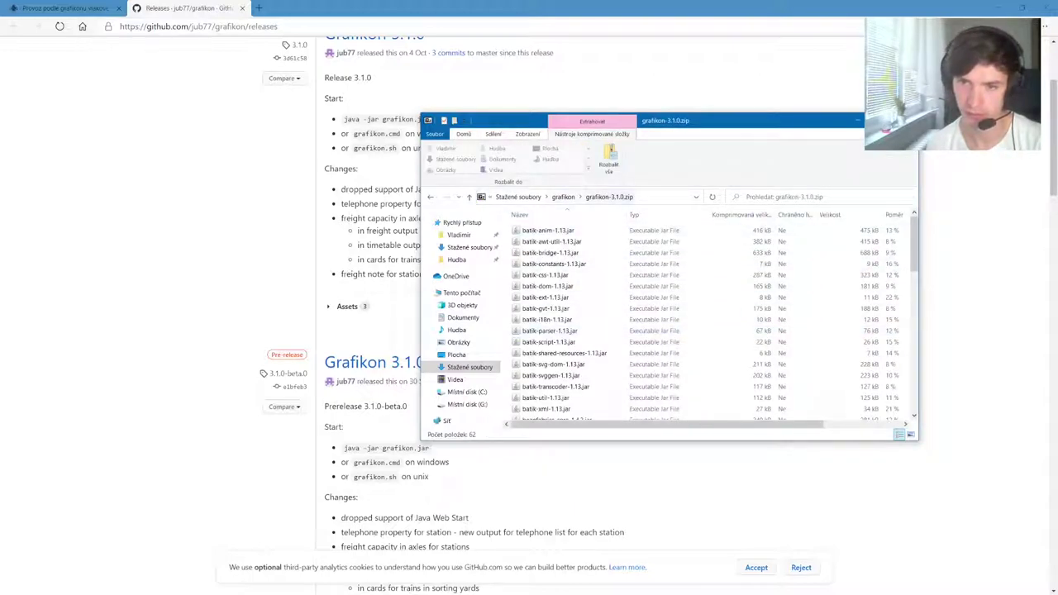
left_click(608, 161)
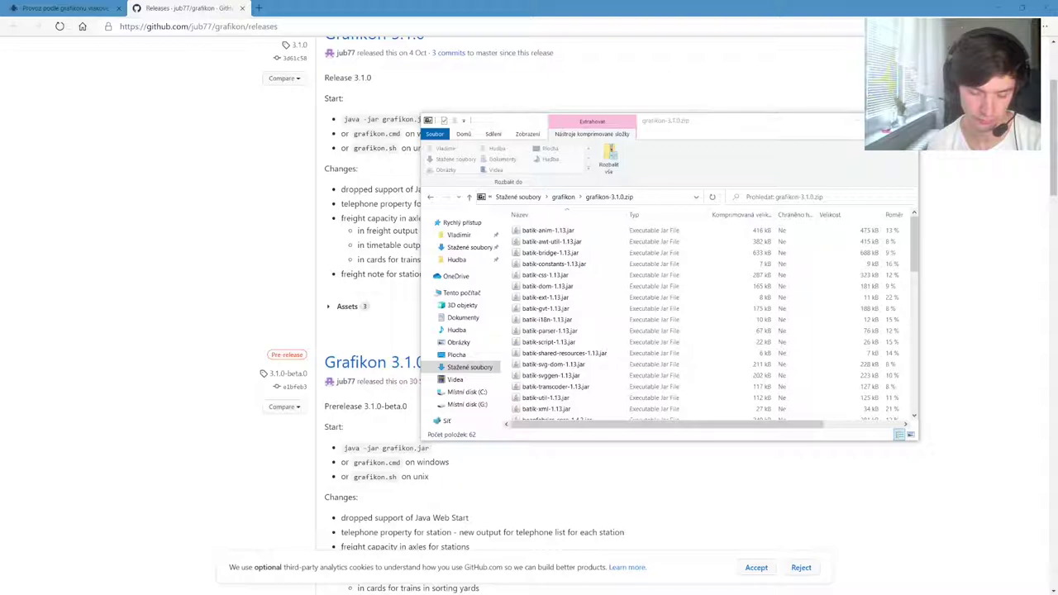
left_click_drag(499, 100, 345, 193)
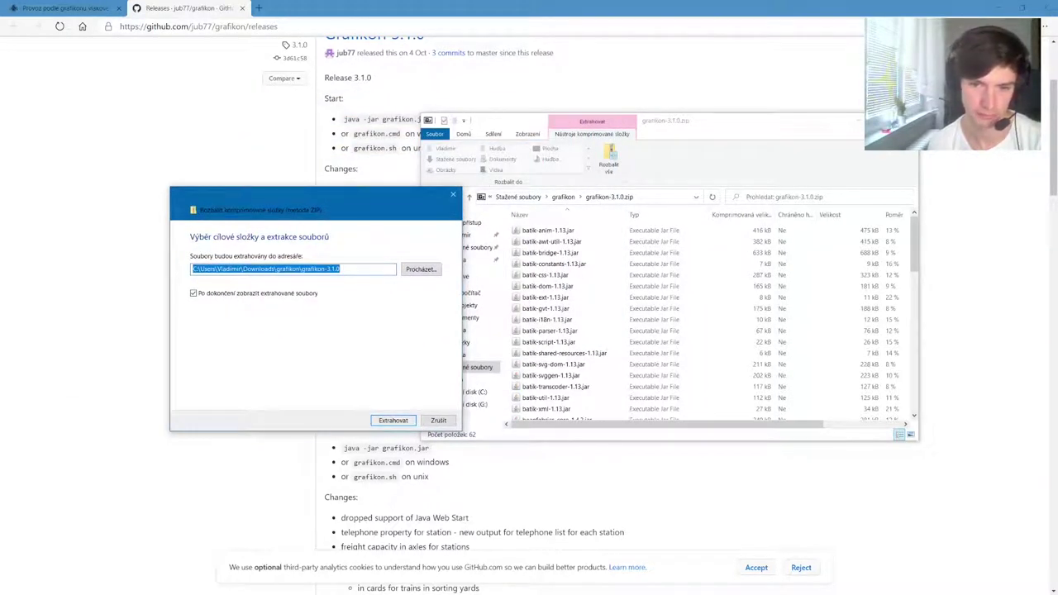
left_click(394, 420)
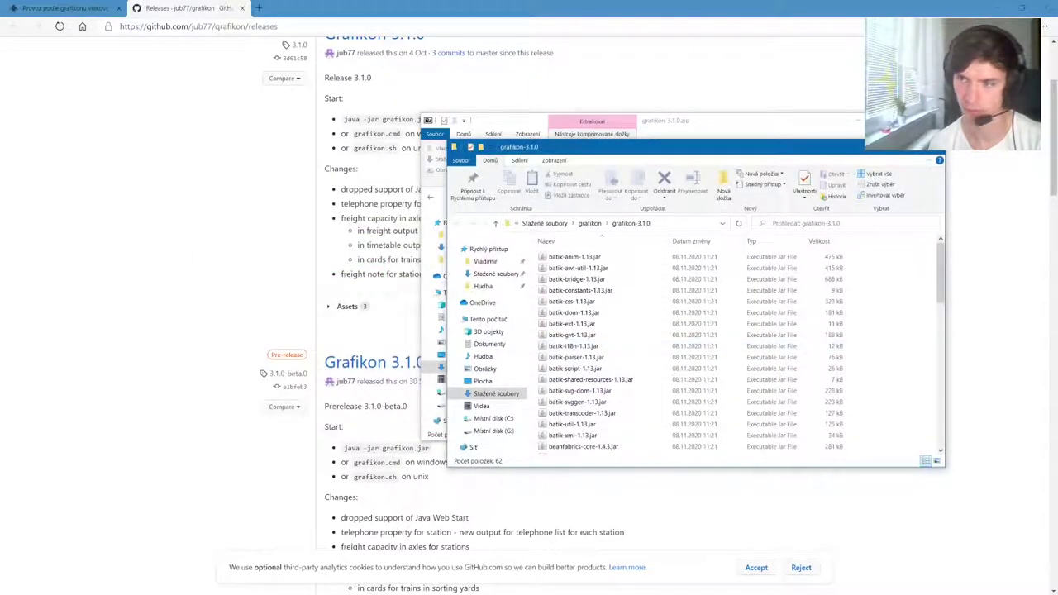
Examine the extracted grafikon-3.1.0 folder for the Windows launch script grafikon.cmd and the Unix script grafikon.sh
left_click(589, 223)
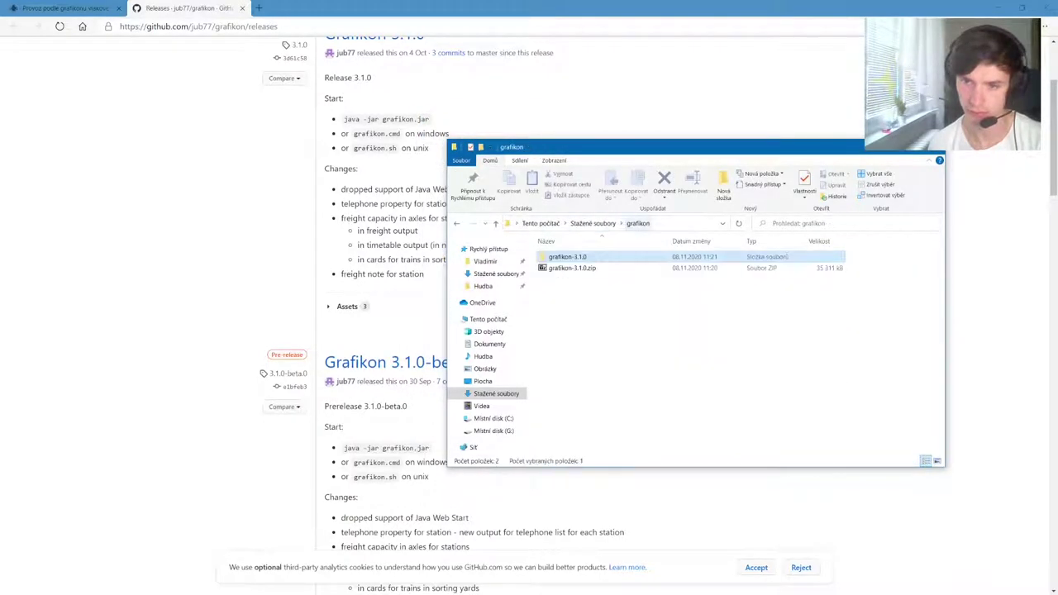
key("Return")
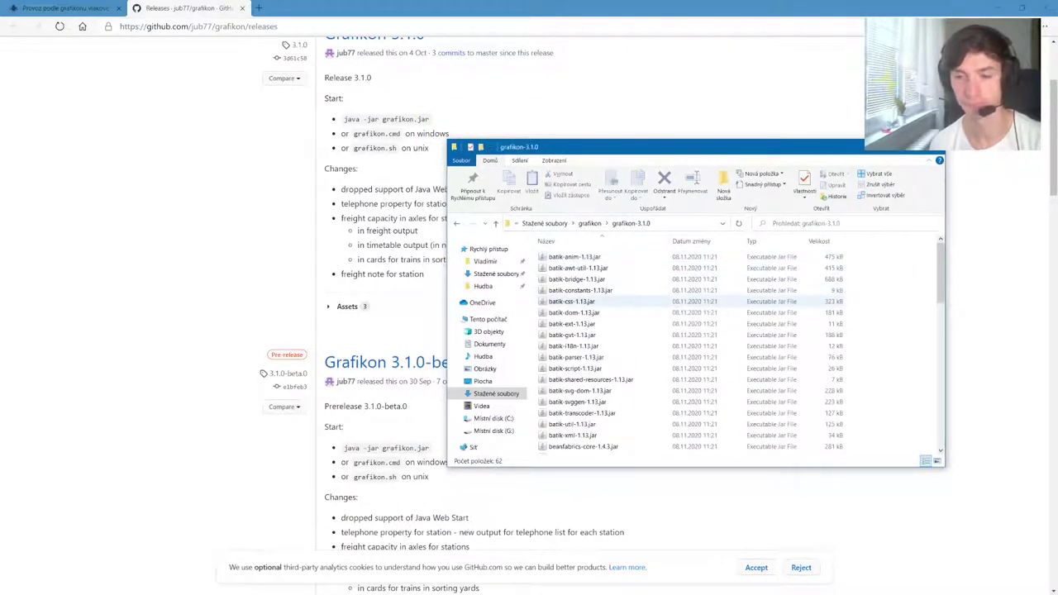
scroll(614, 326, "down", 1)
key("super+Up")
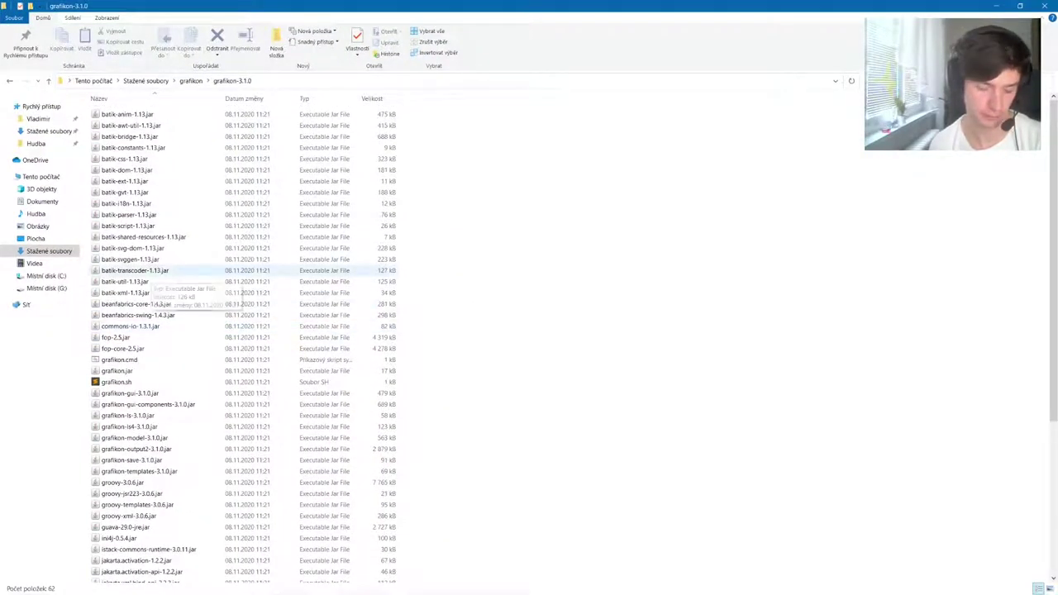
scroll(161, 289, "down", 6)
scroll(161, 319, "up", 6)
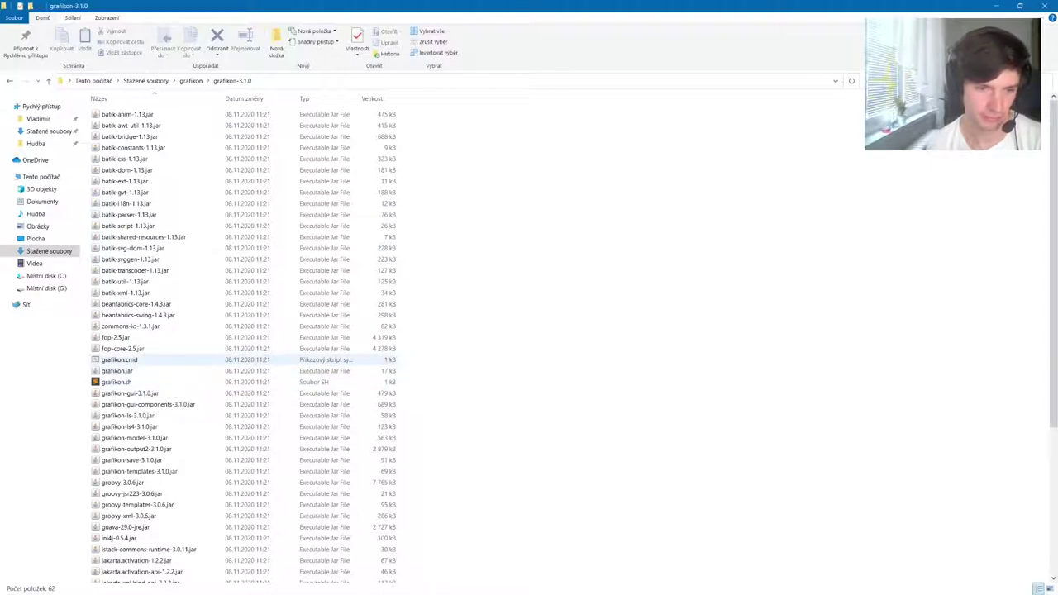
left_click(124, 360)
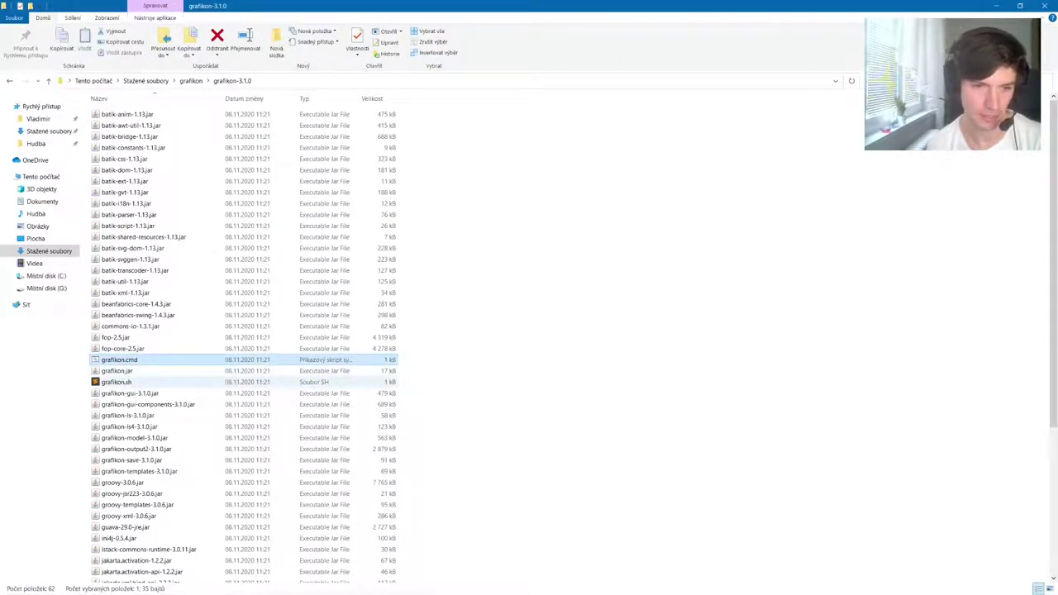
left_click(116, 382)
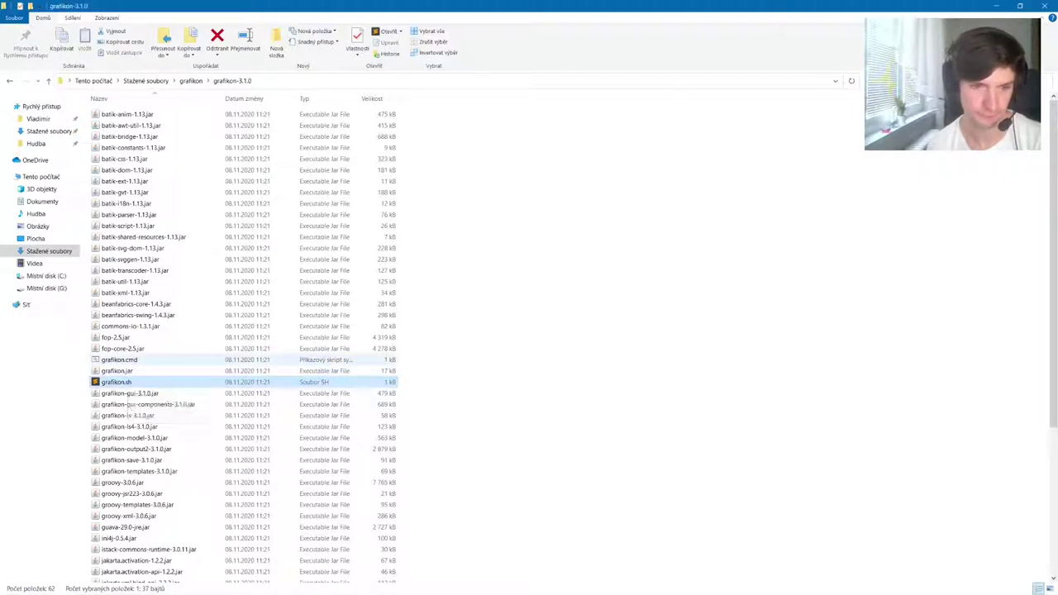
left_click(120, 360)
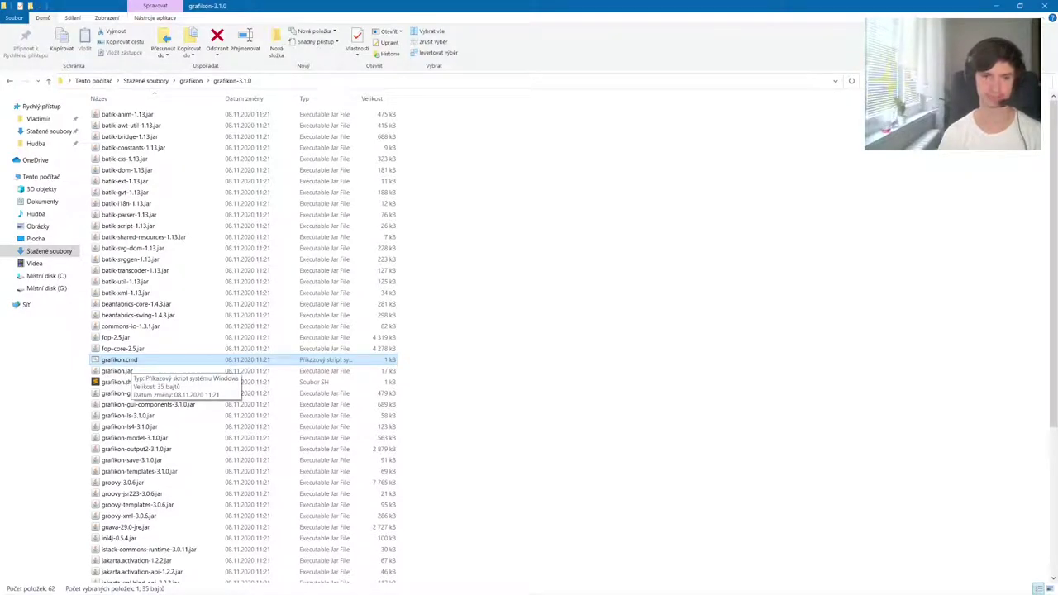
left_click(116, 382)
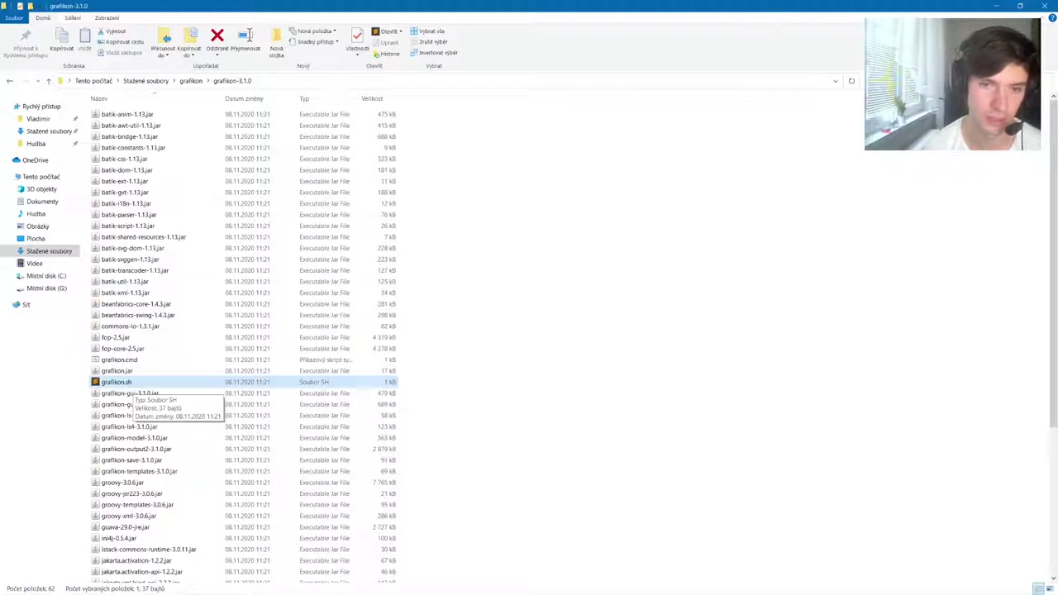
left_click(119, 360)
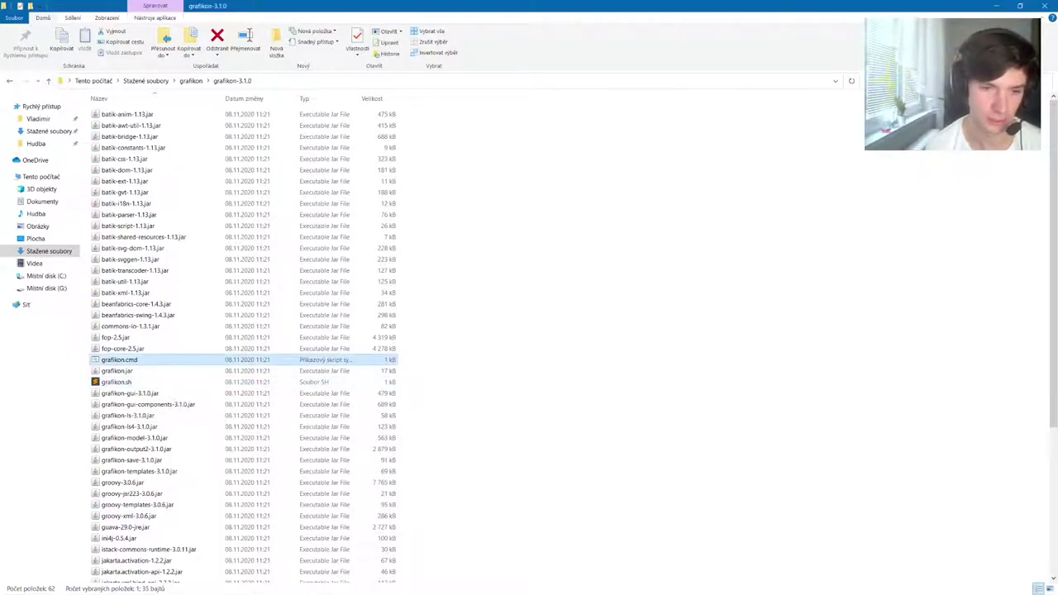
left_click(116, 382)
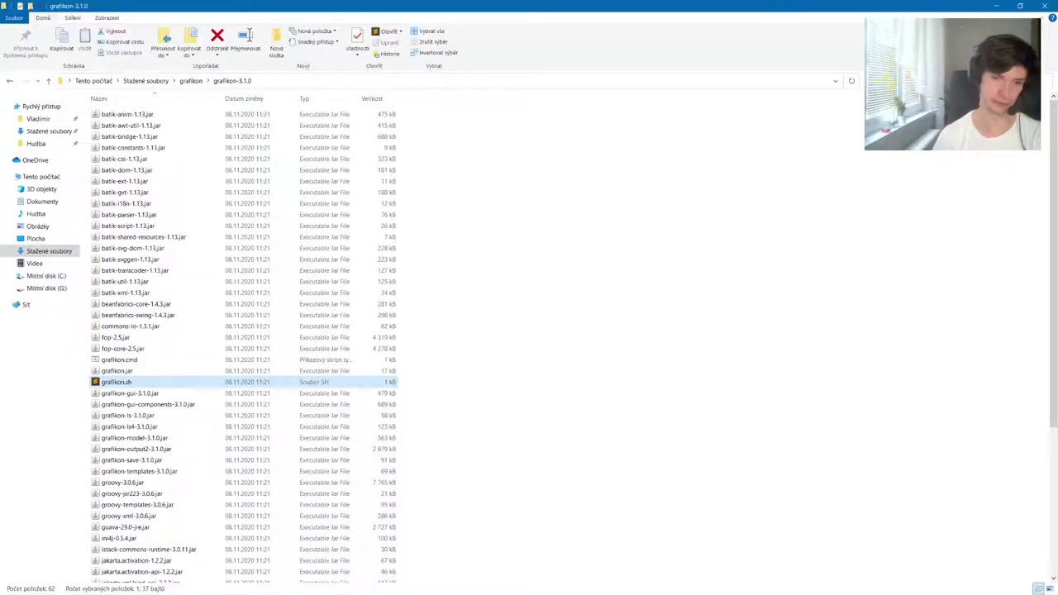
key("ctrl+space")
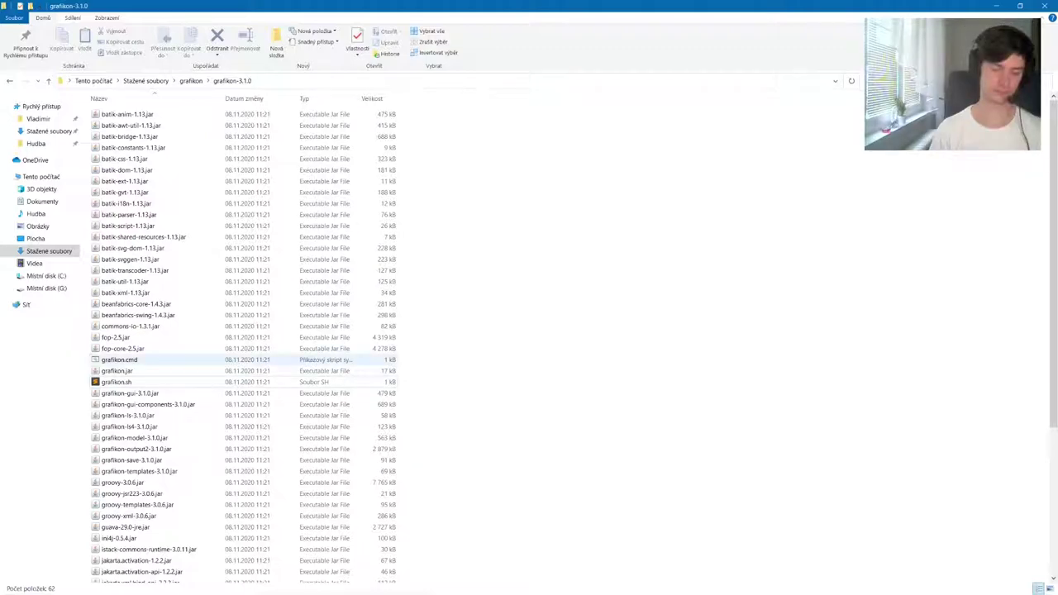
Launch grafikon.cmd, allow it to run despite the SmartScreen block, and maximize the Grafikon window
double_click(115, 361)
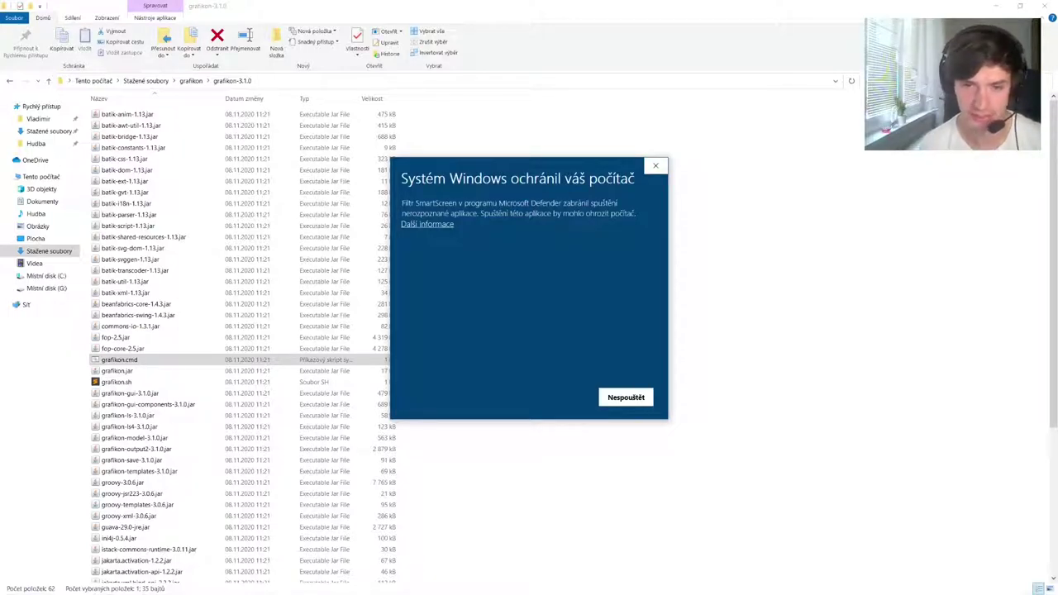
left_click(428, 224)
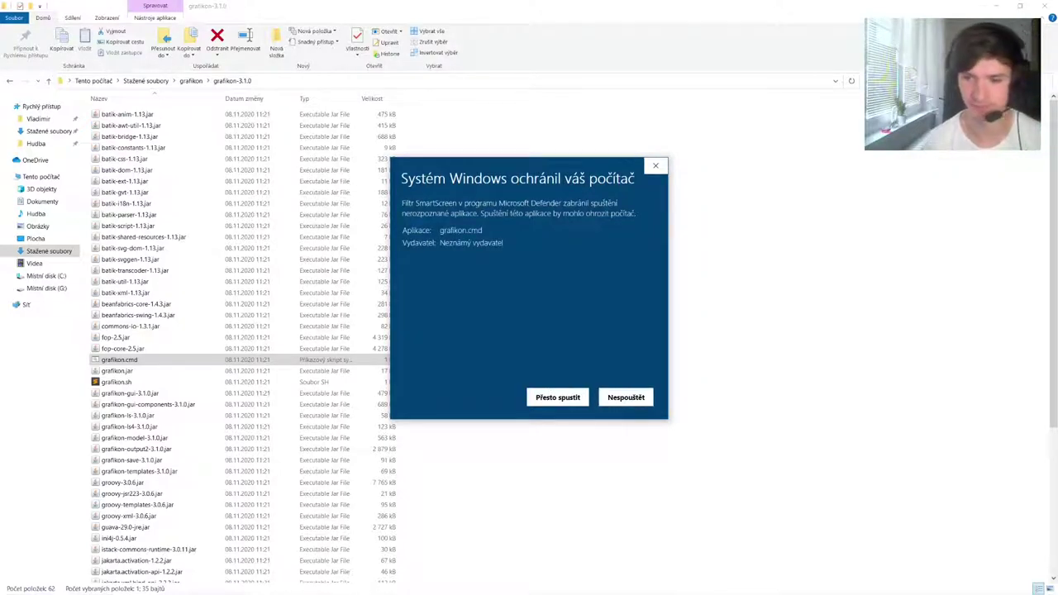
left_click(557, 397)
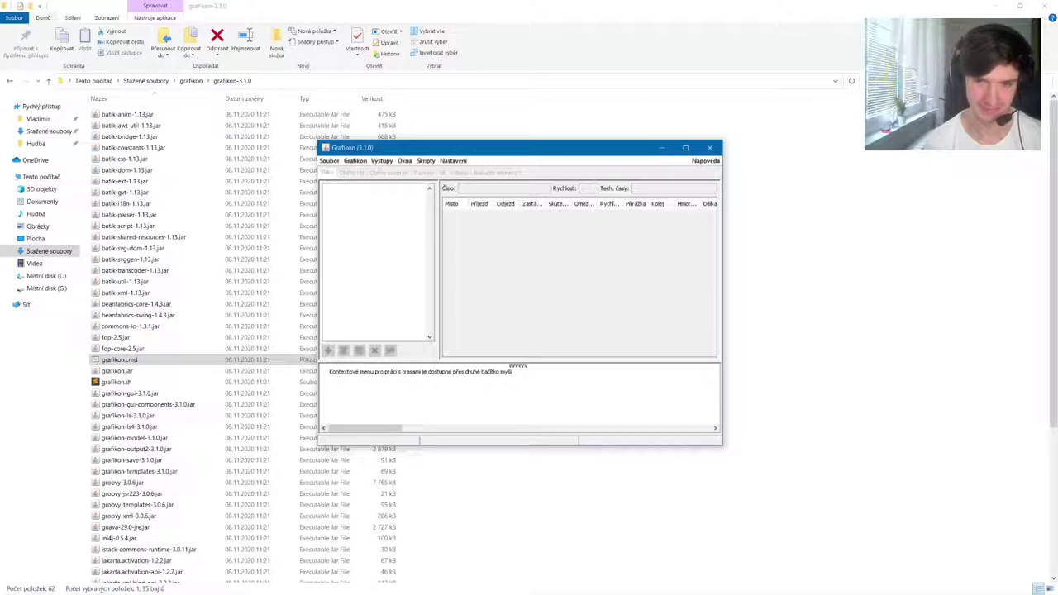
left_click(686, 147)
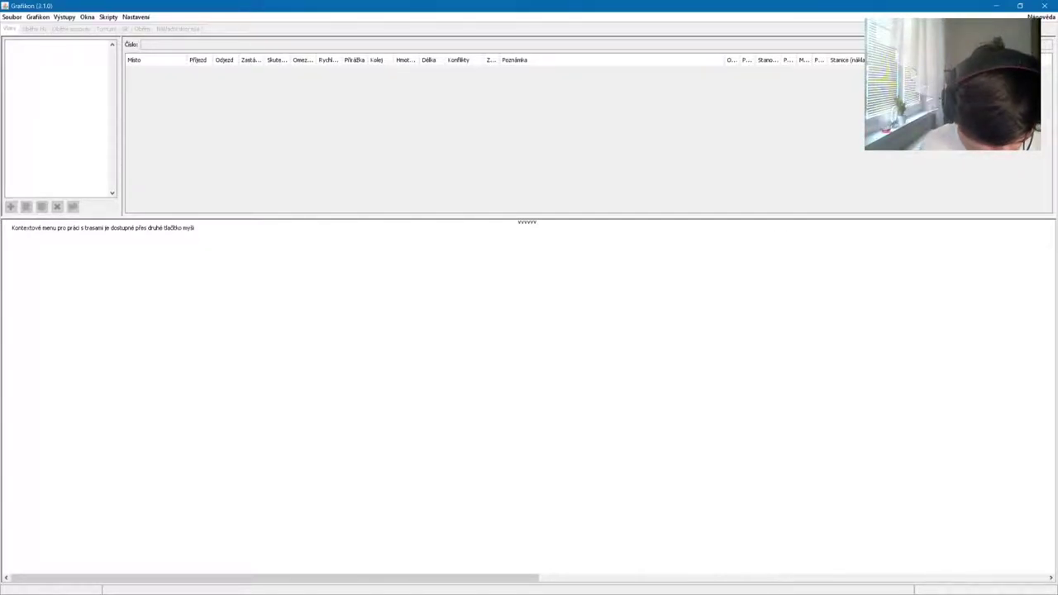
Switch to the club's web page in the browser, download the layout definition file and save it in the grafikon folder as Kolejiste KMZ gvd 2 (1).gtm
key("alt+Tab")
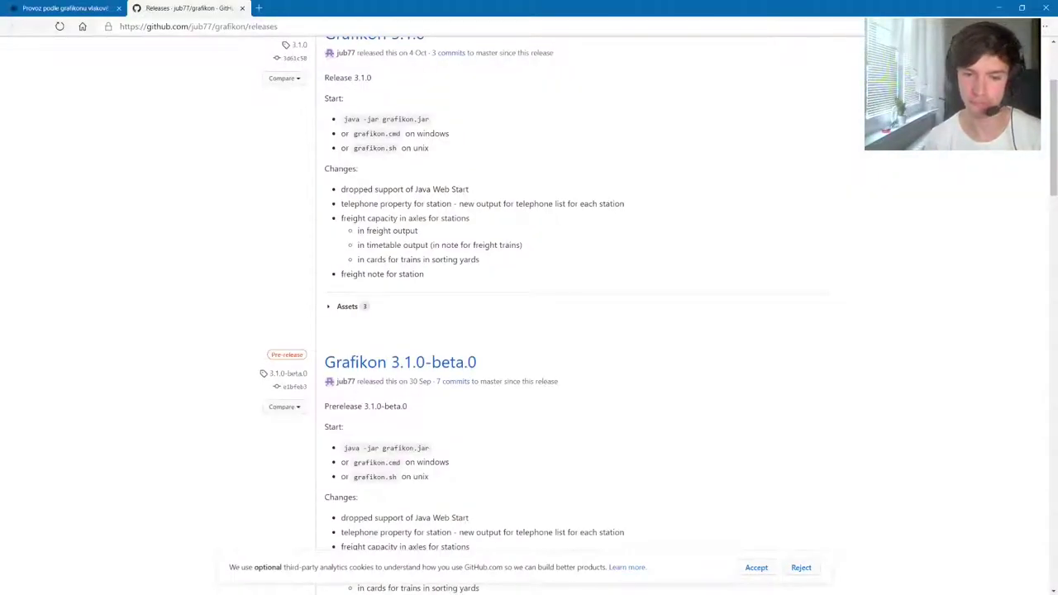
left_click(66, 7)
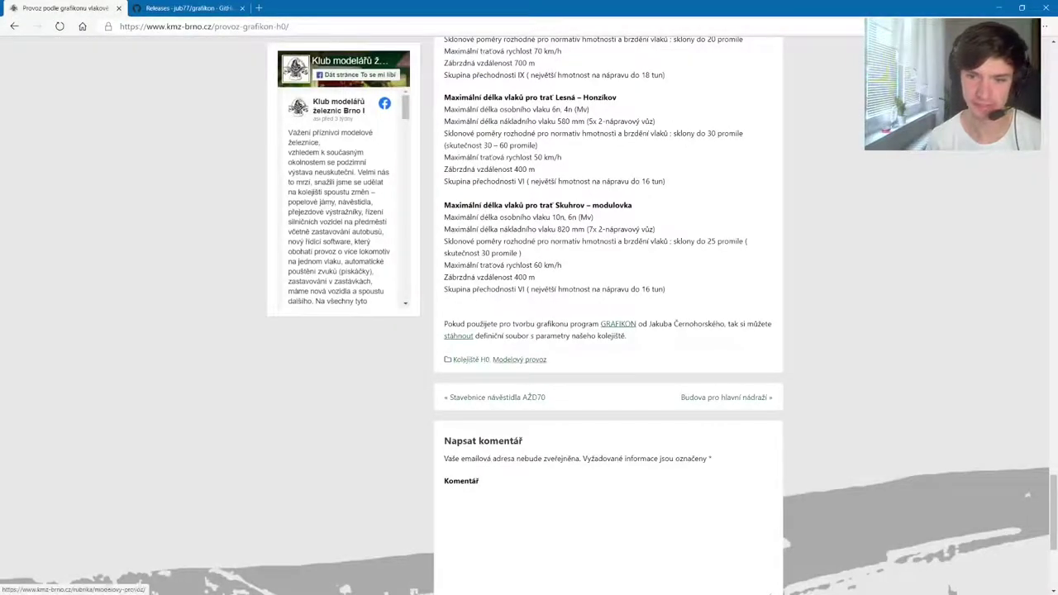
left_click(458, 336)
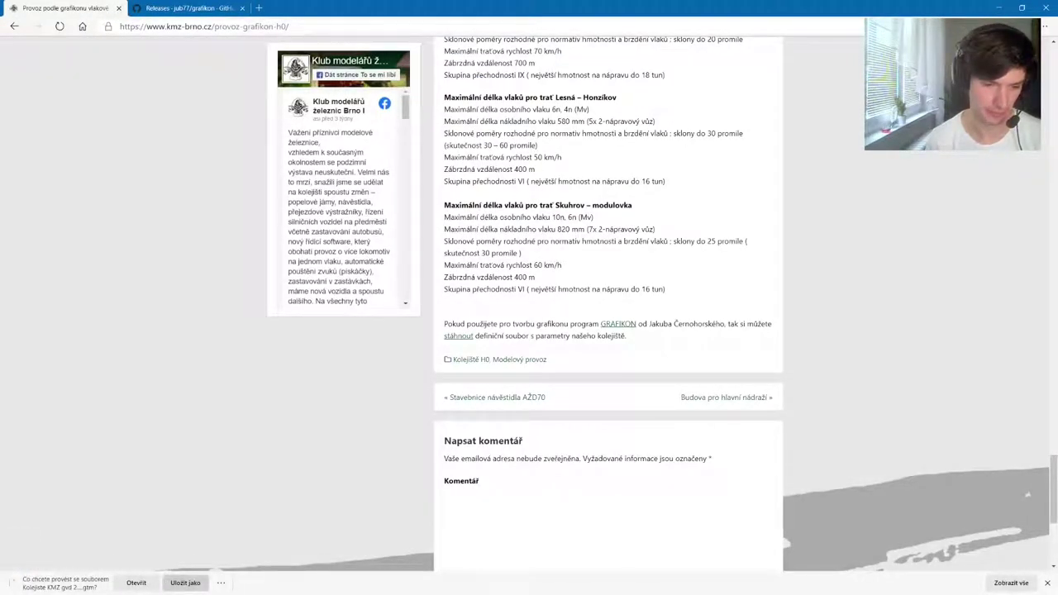
left_click(185, 583)
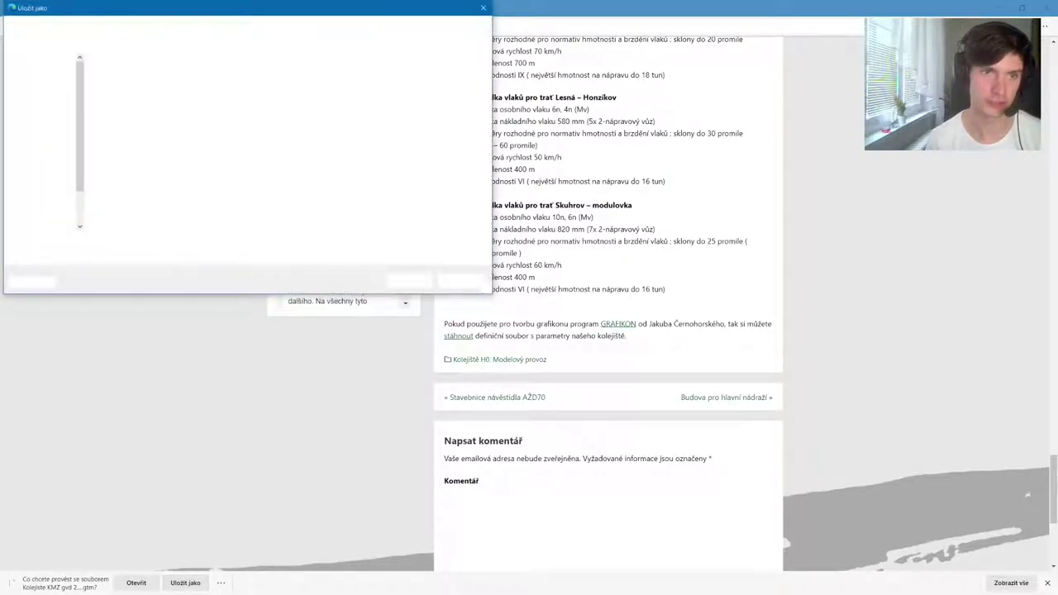
double_click(120, 88)
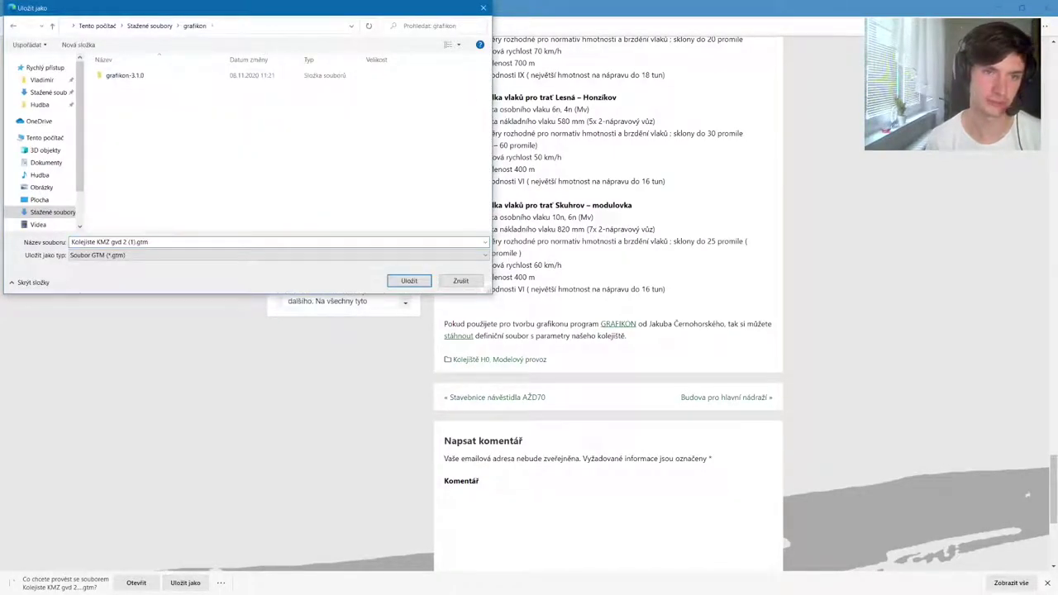
left_click(409, 280)
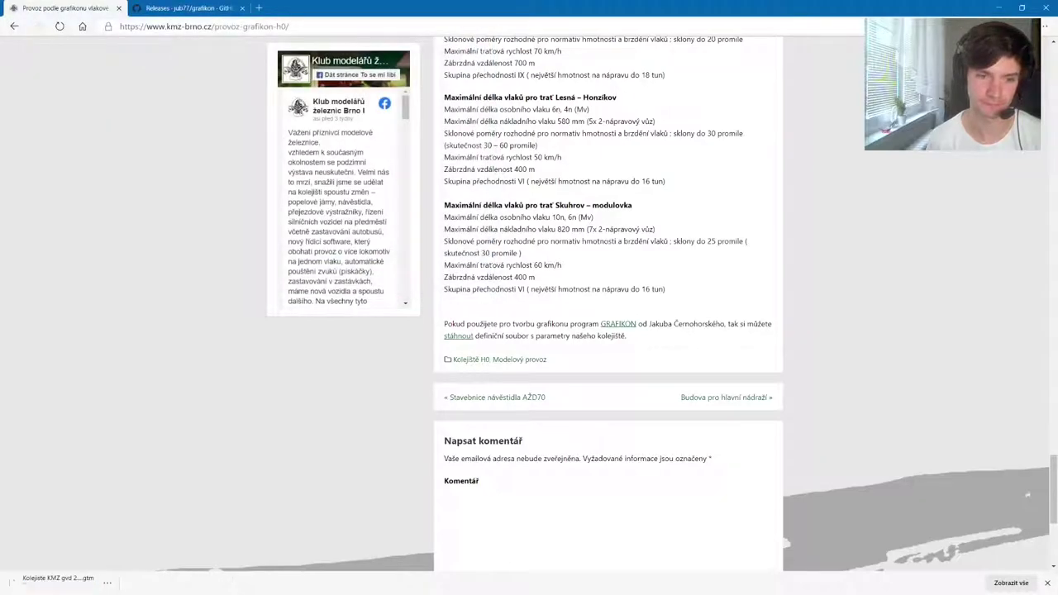
Switch to Grafikon and open the timetable file Kolejiste KMZ gvd 2.gtm from the Downloads folder
key("alt+Tab")
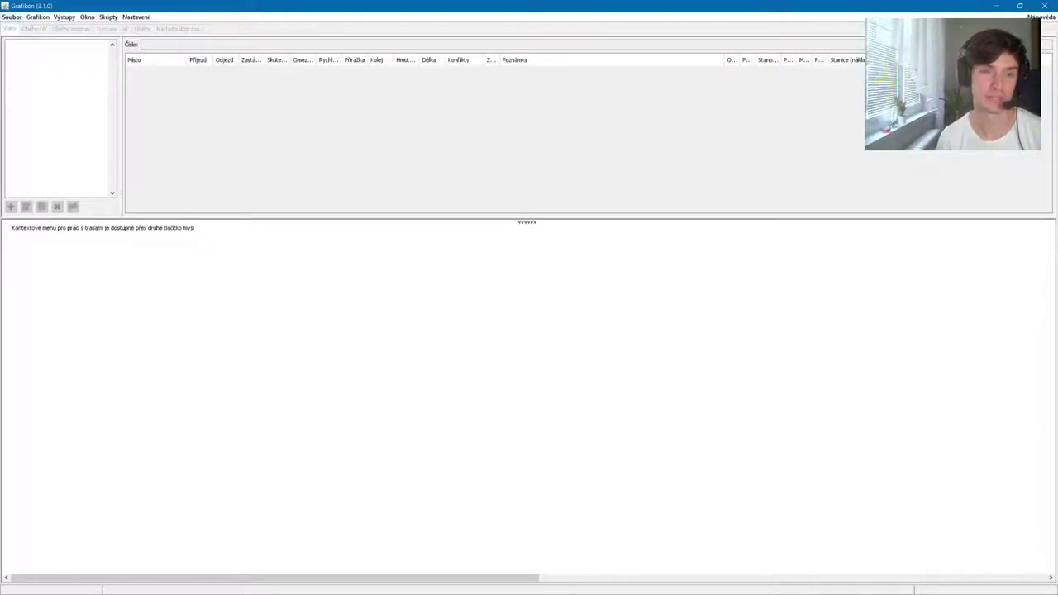
key("alt+s")
key("Down")
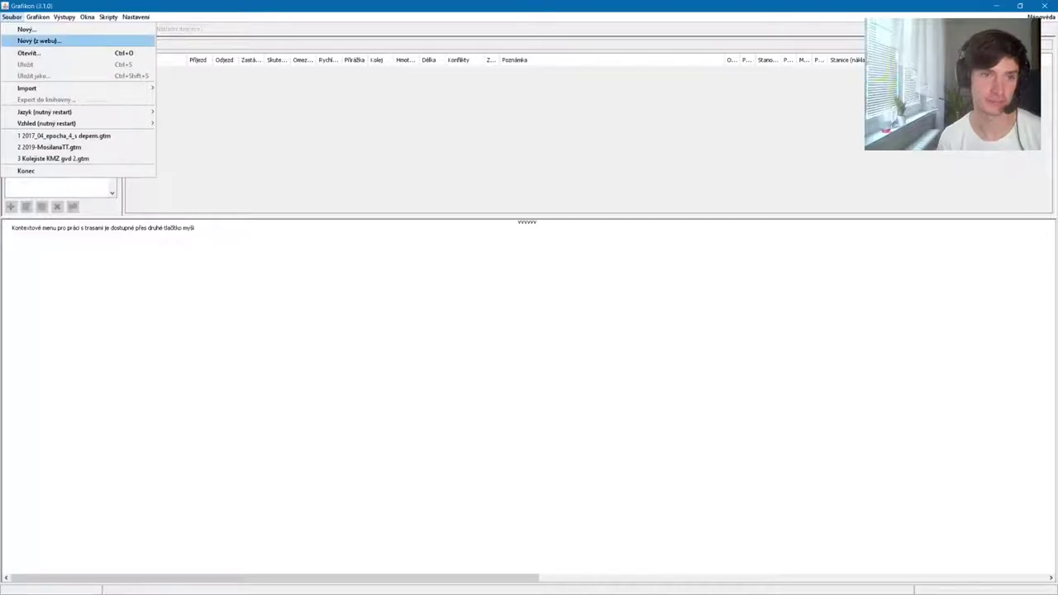
key("Down")
key("Up")
key("Up")
key("Down")
key("Down")
key("Down")
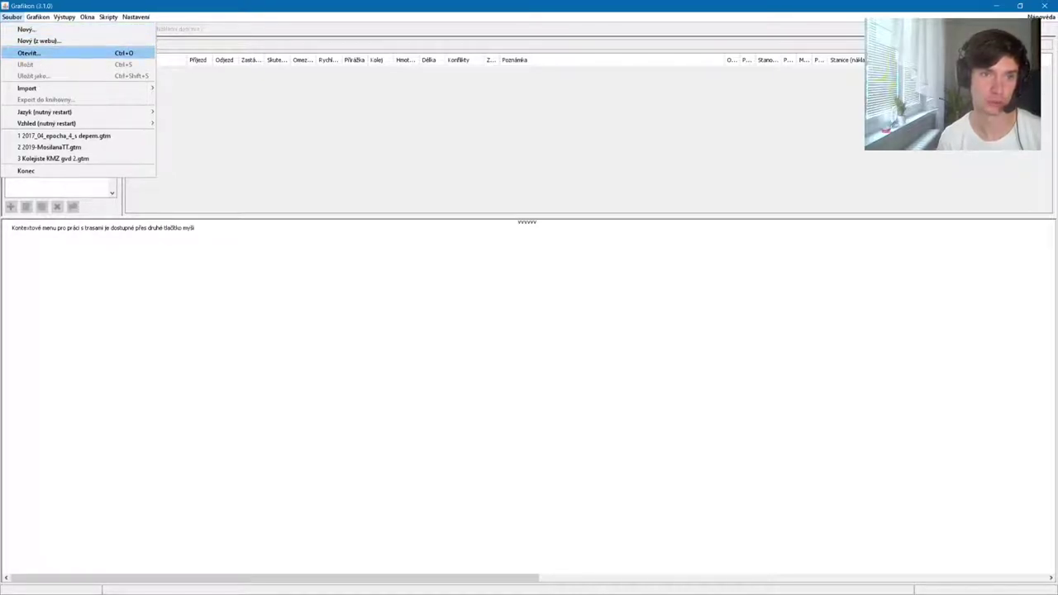
key("Return")
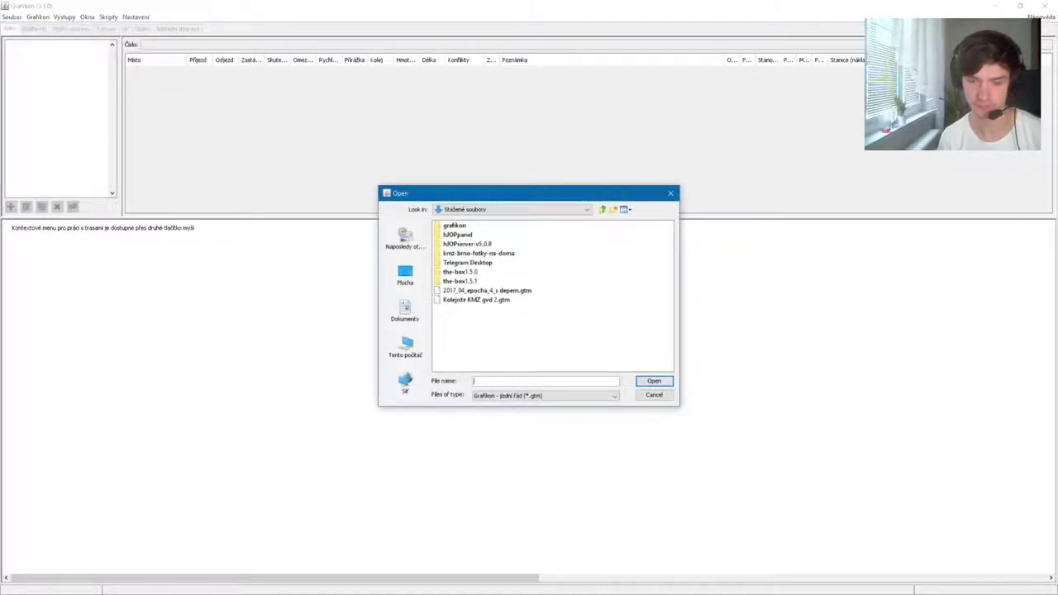
left_click(477, 299)
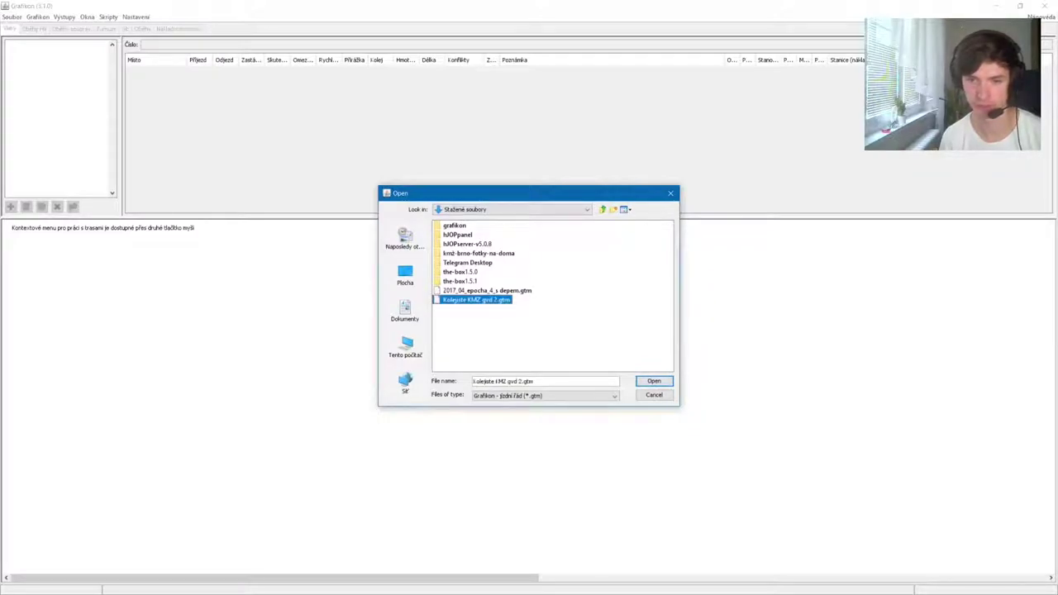
key("Return")
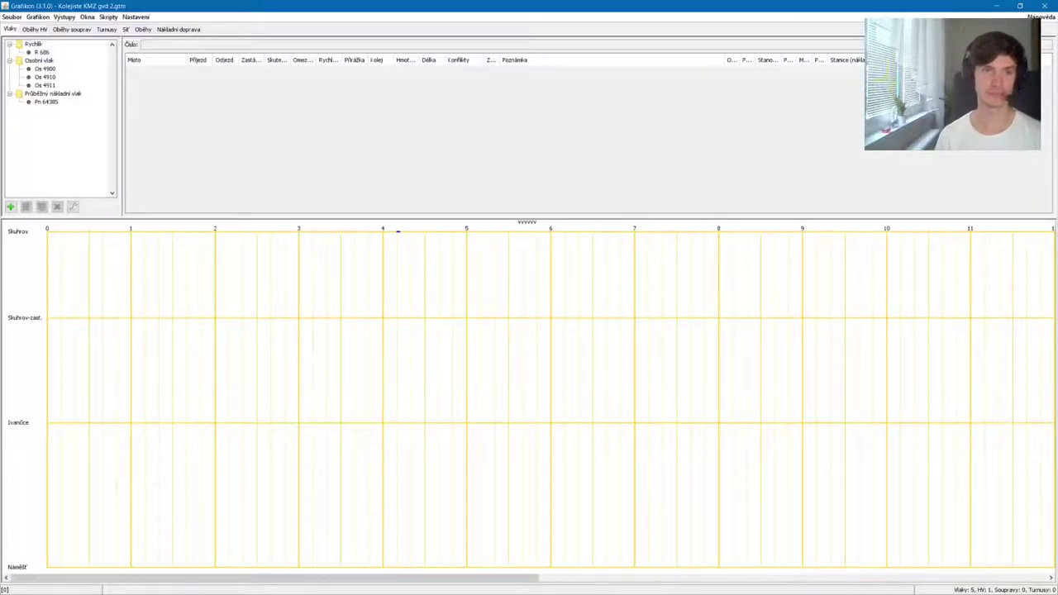
Switch to Windows Explorer and examine the track diagrams and train set lists among the station images in the Stanice pro grafikon folder
key("alt+Tab")
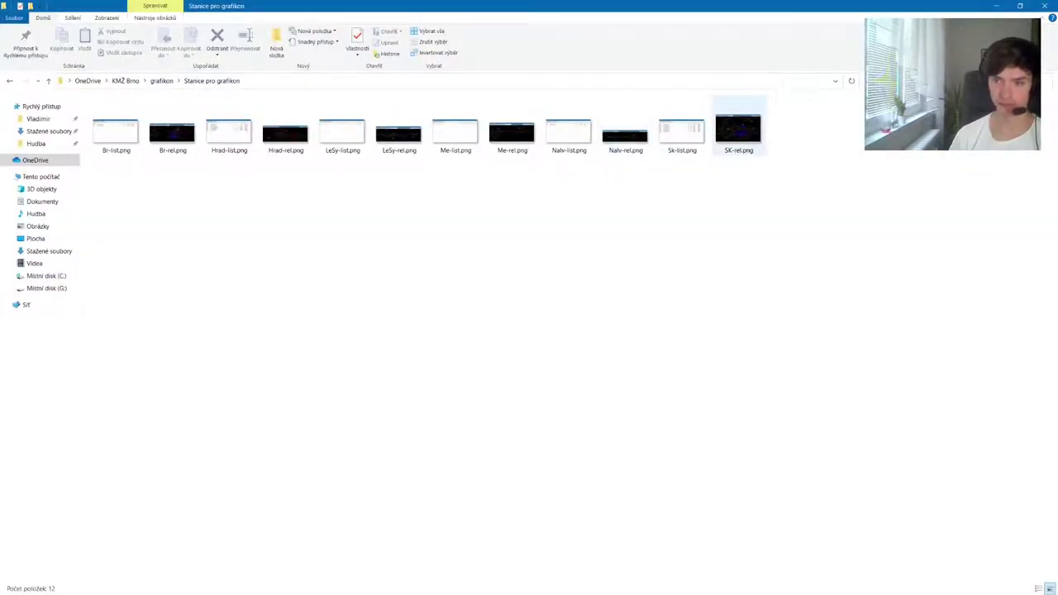
double_click(738, 130)
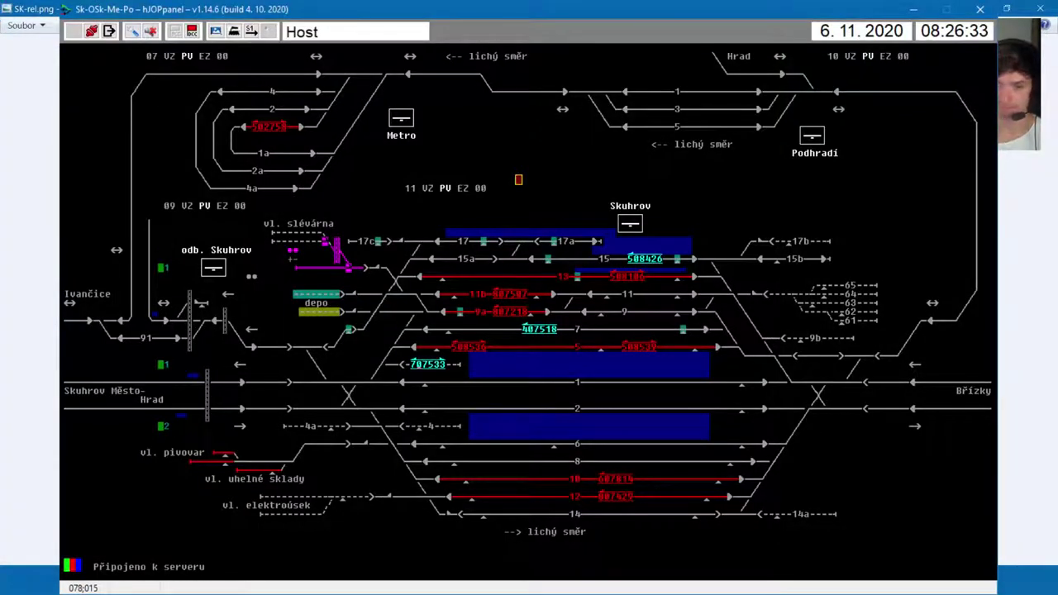
key("Left")
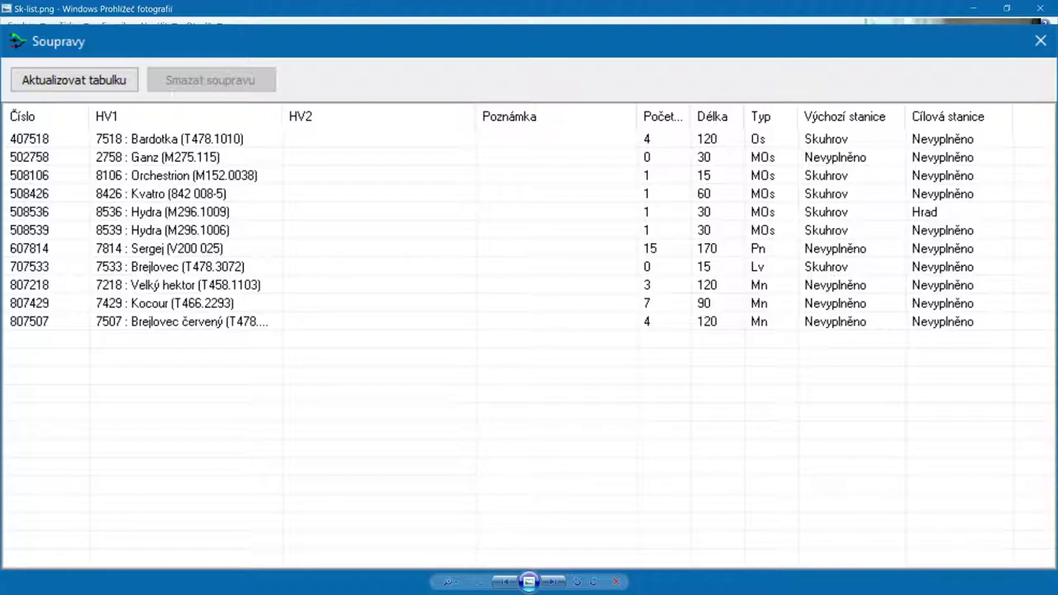
key("Right")
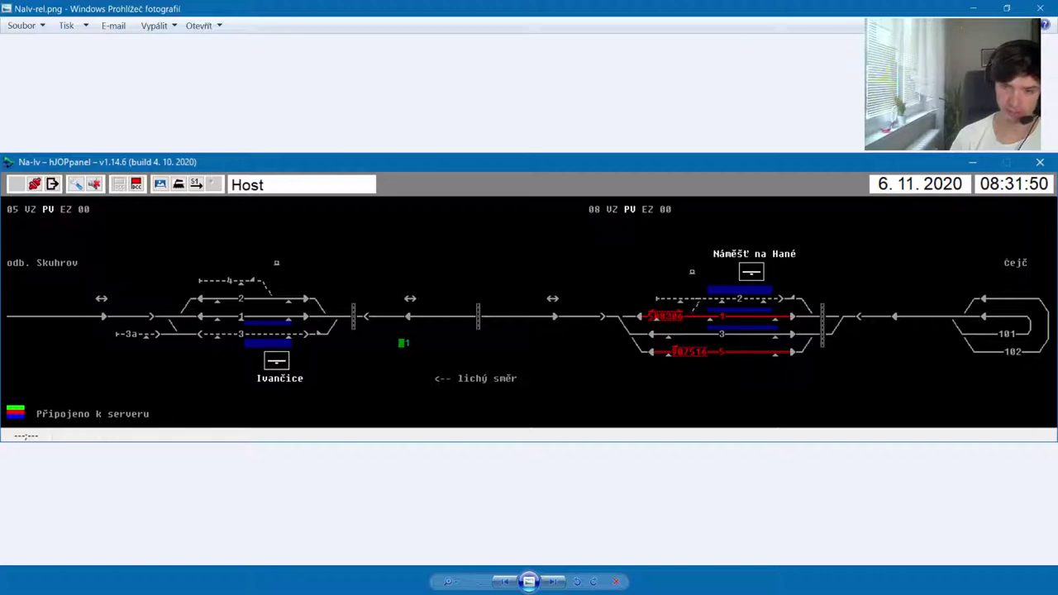
key("Right")
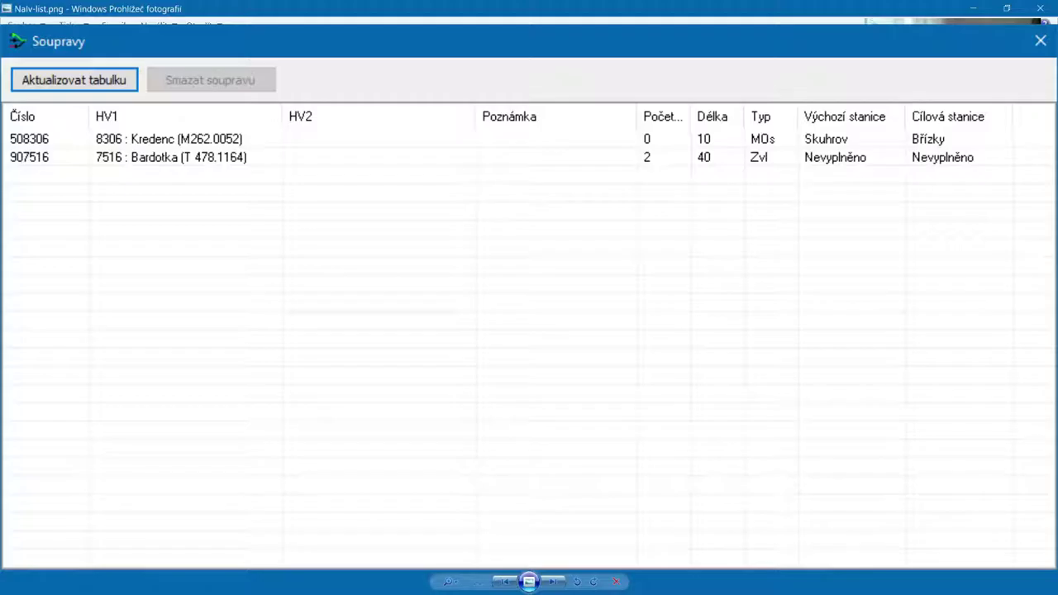
key("Right")
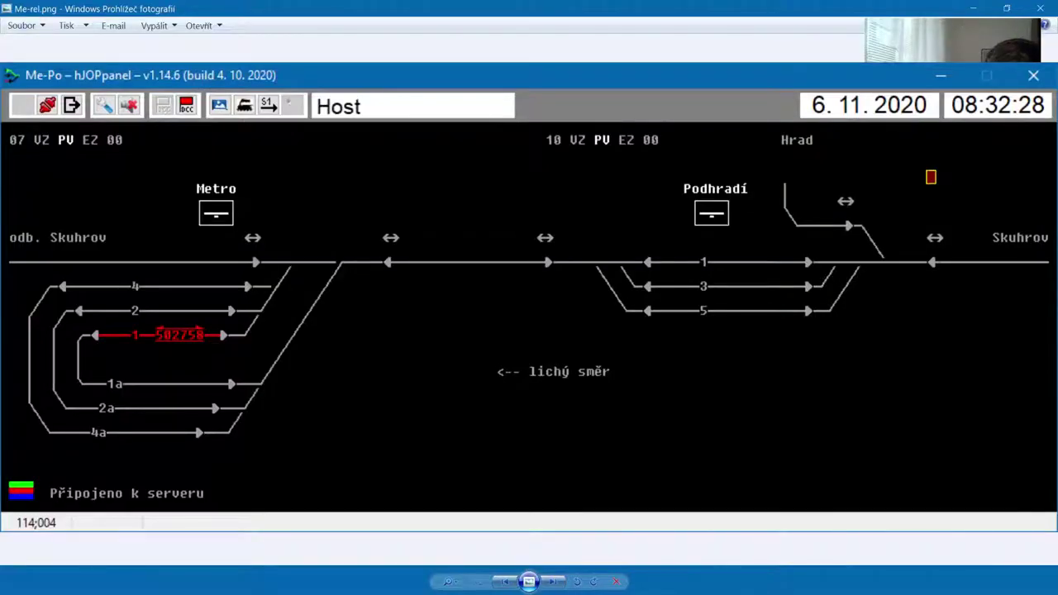
key("Right")
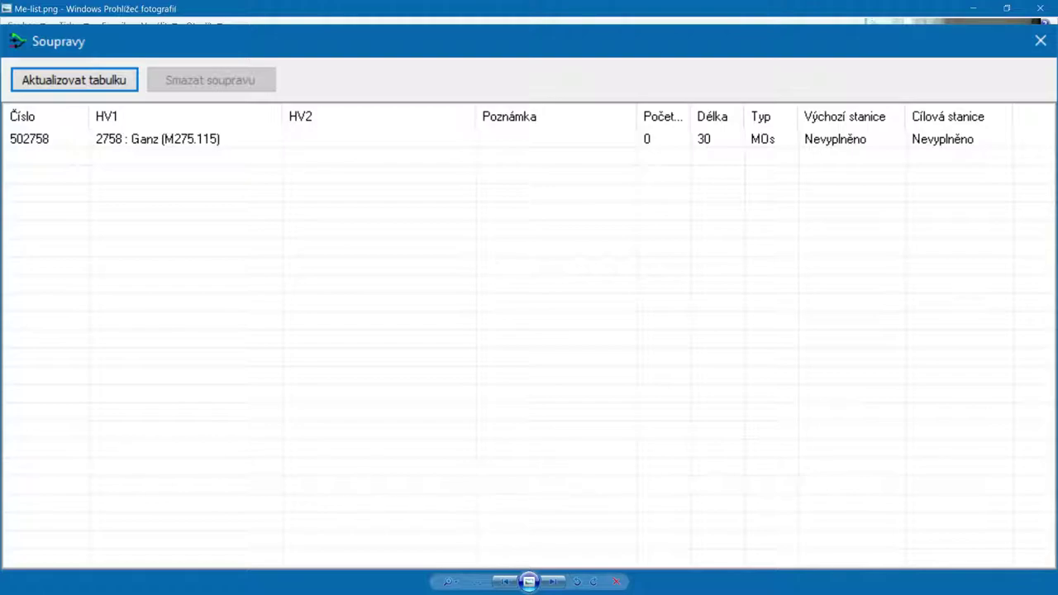
key("Right")
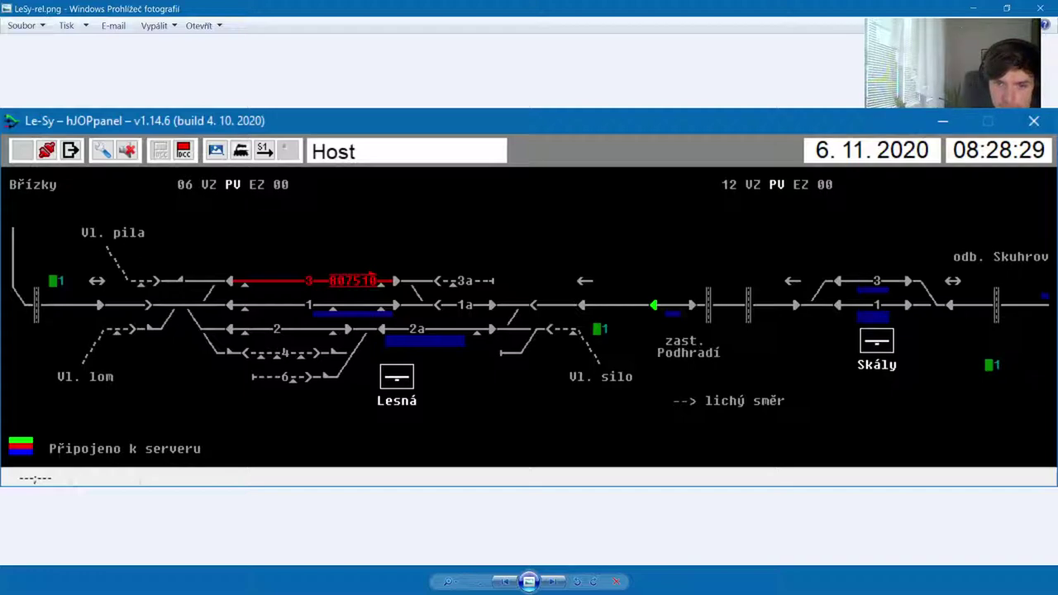
key("Right")
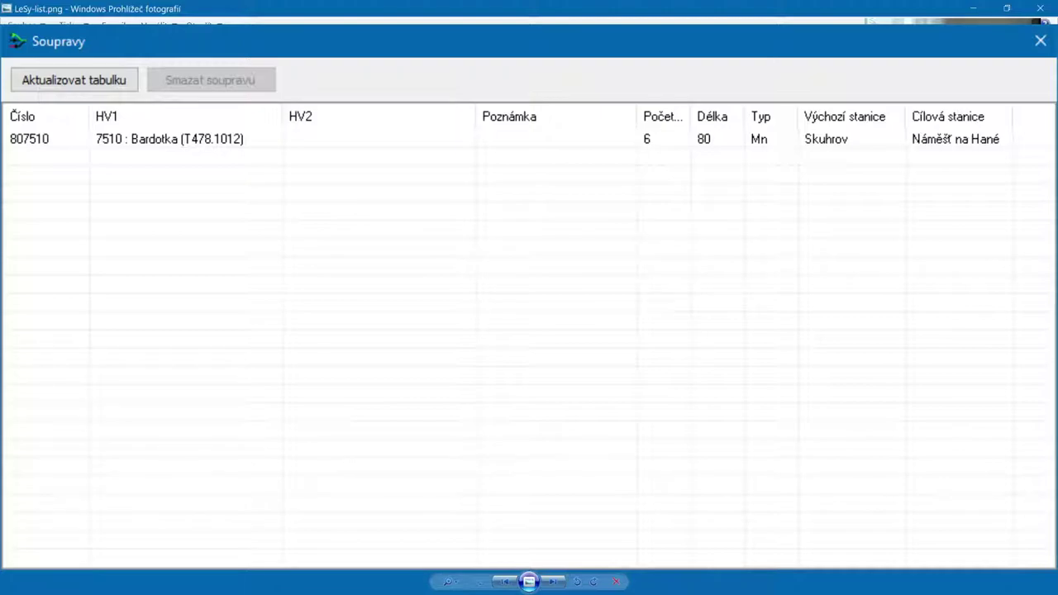
key("Right")
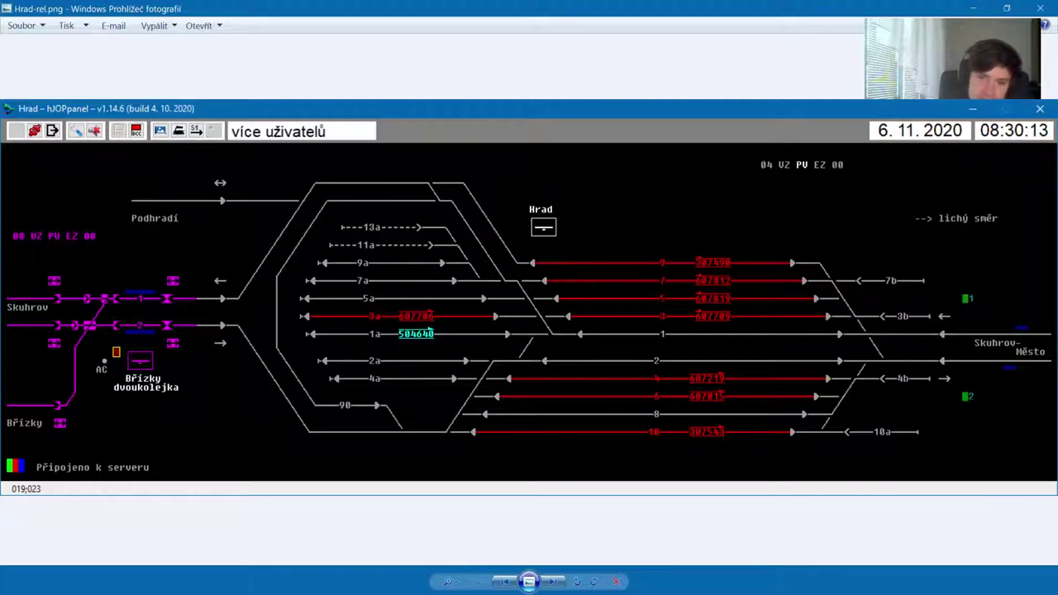
key("Right")
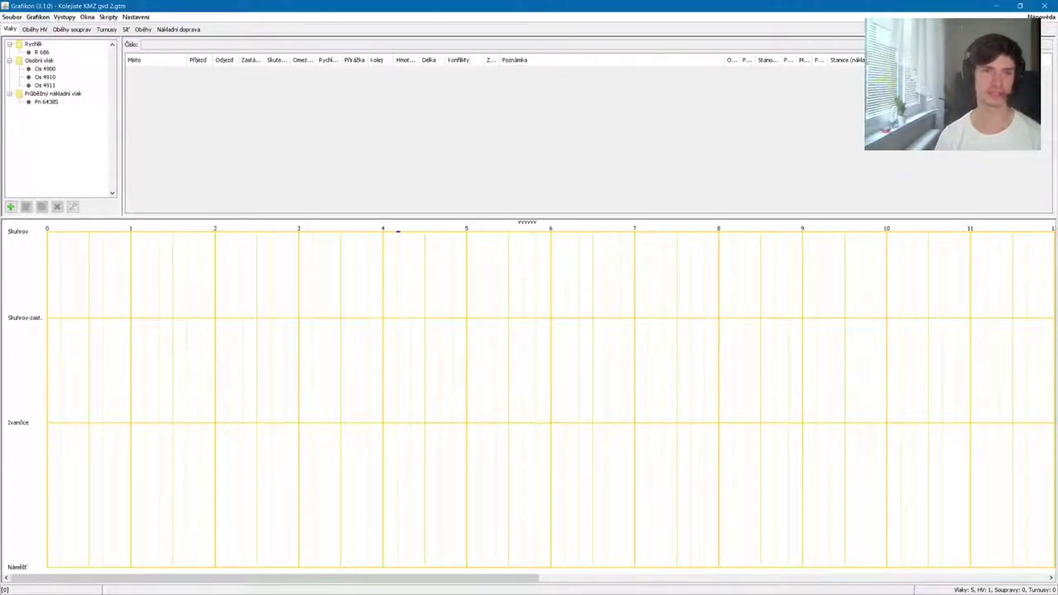
Add a traction vehicle named "8306: Kredenc (M262.0052)" to Grafikon's vehicle load tables
left_click(37, 16)
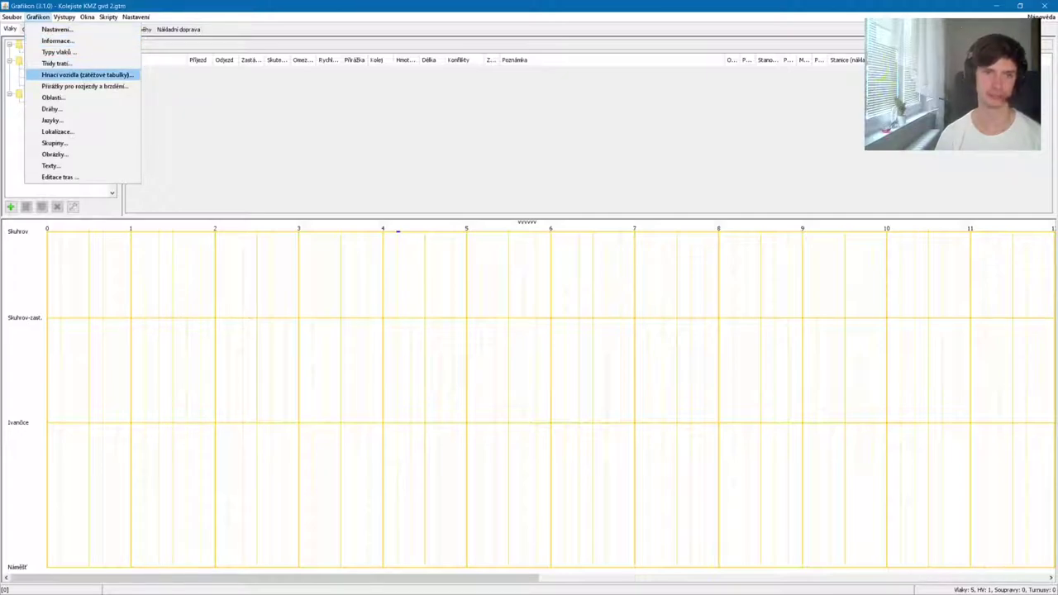
left_click(87, 75)
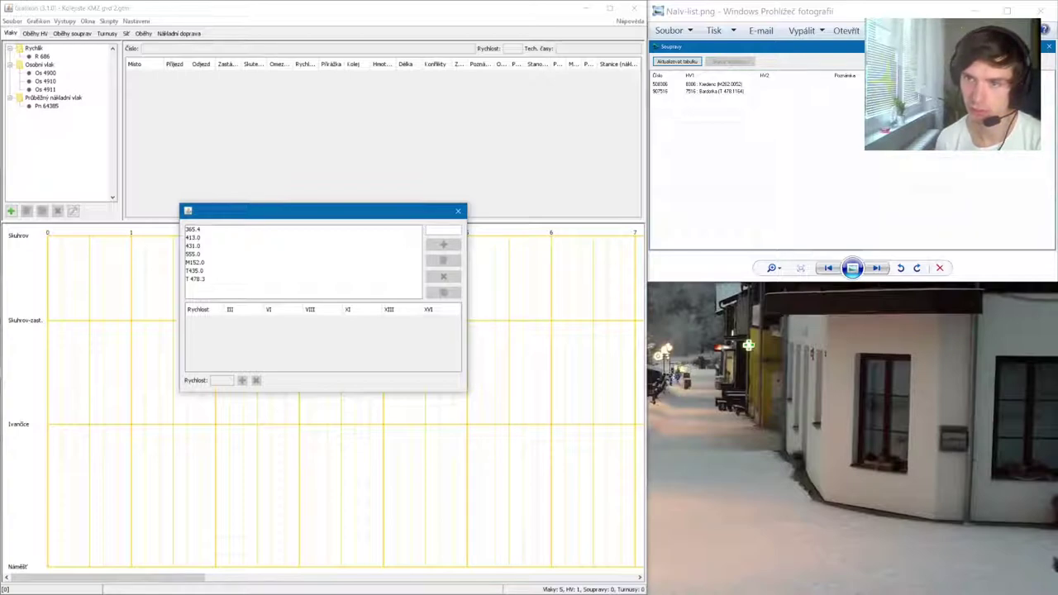
type("8306")
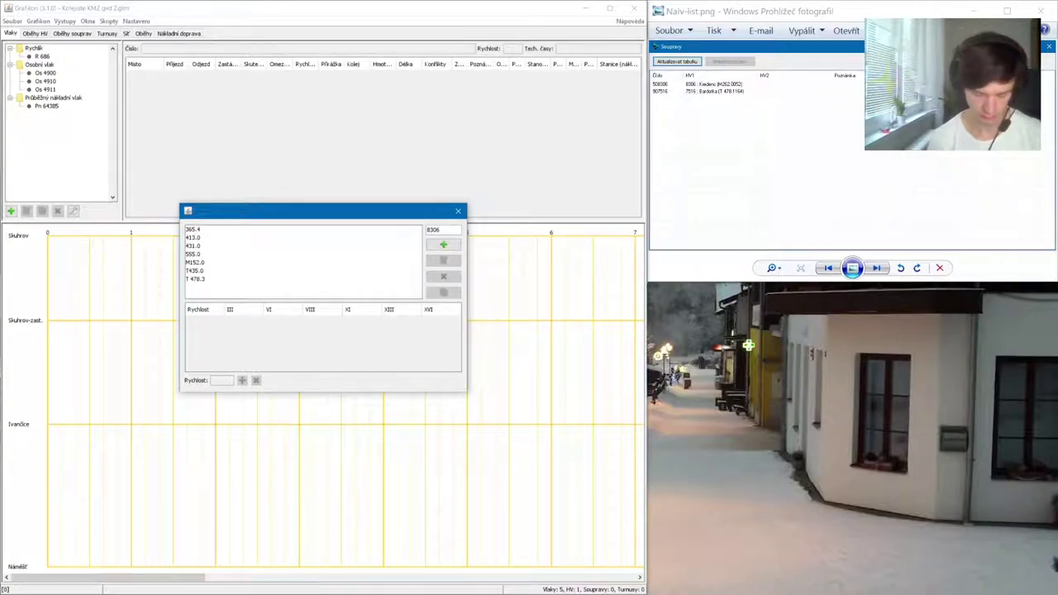
type("(")
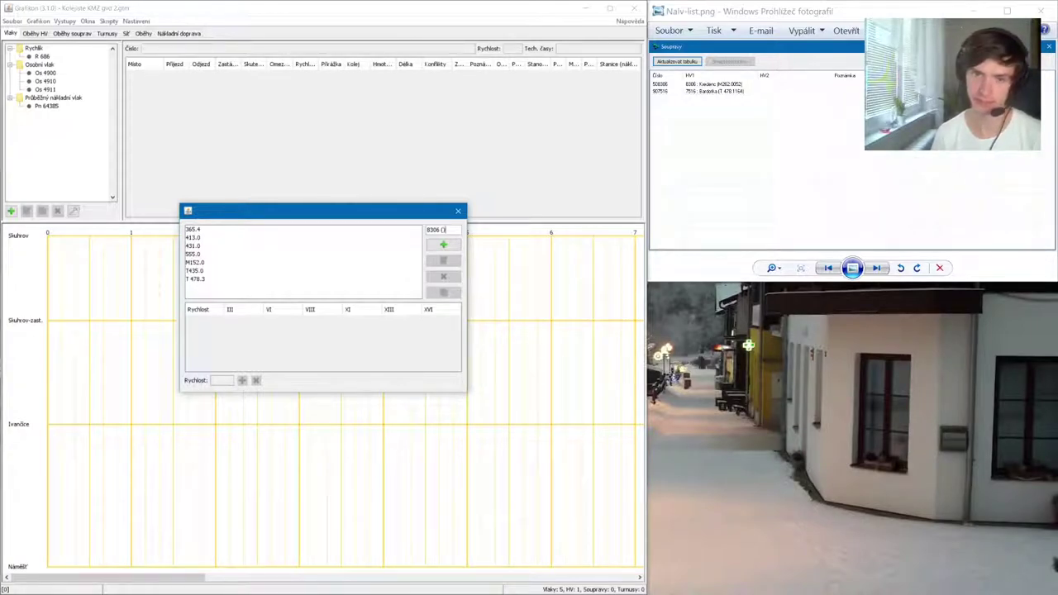
key("BackSpace")
key("BackSpace")
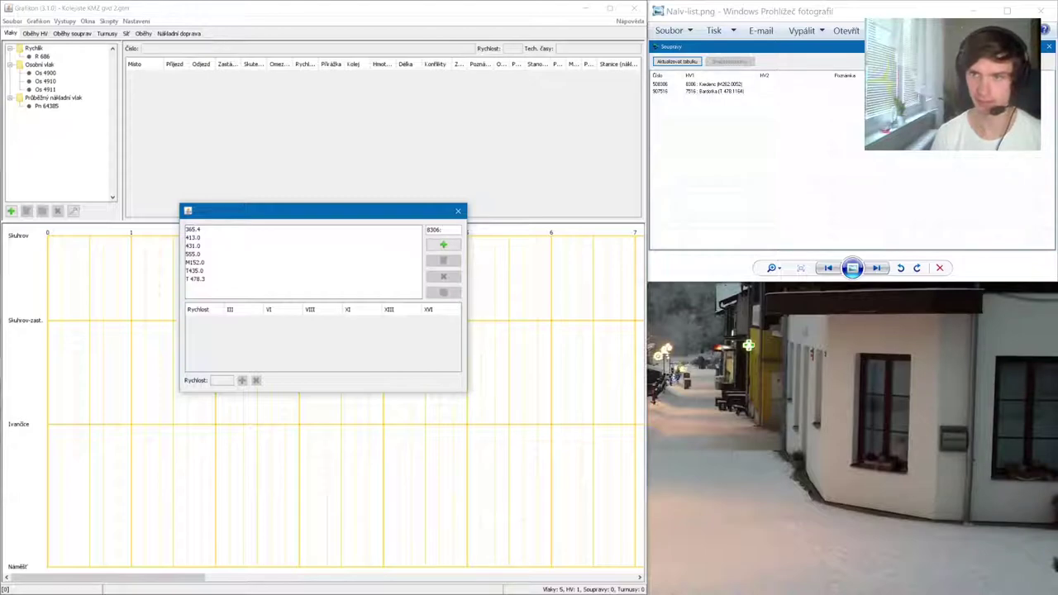
type(": Kredenc")
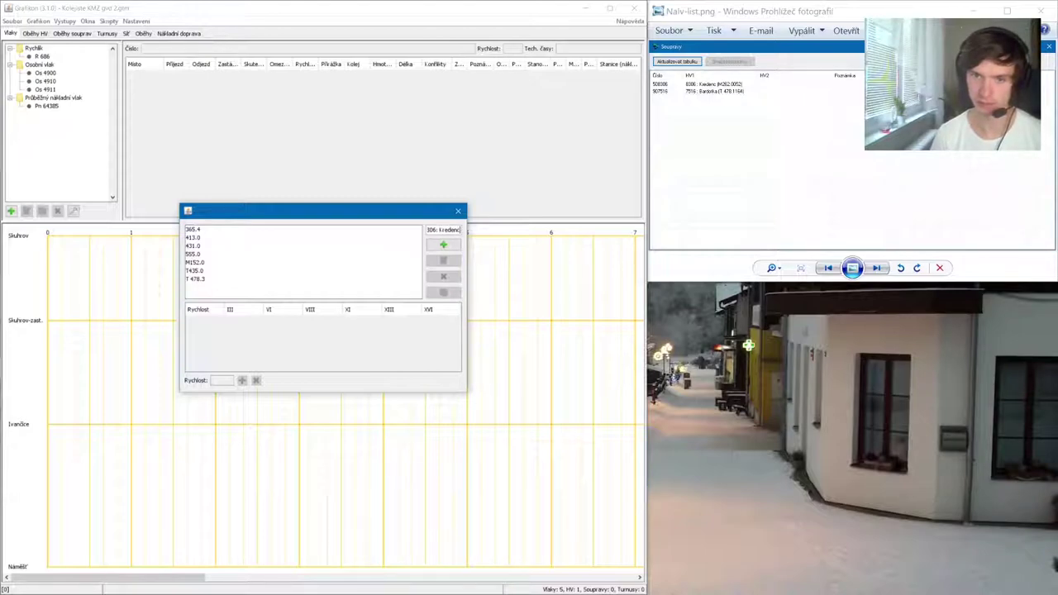
type(" (")
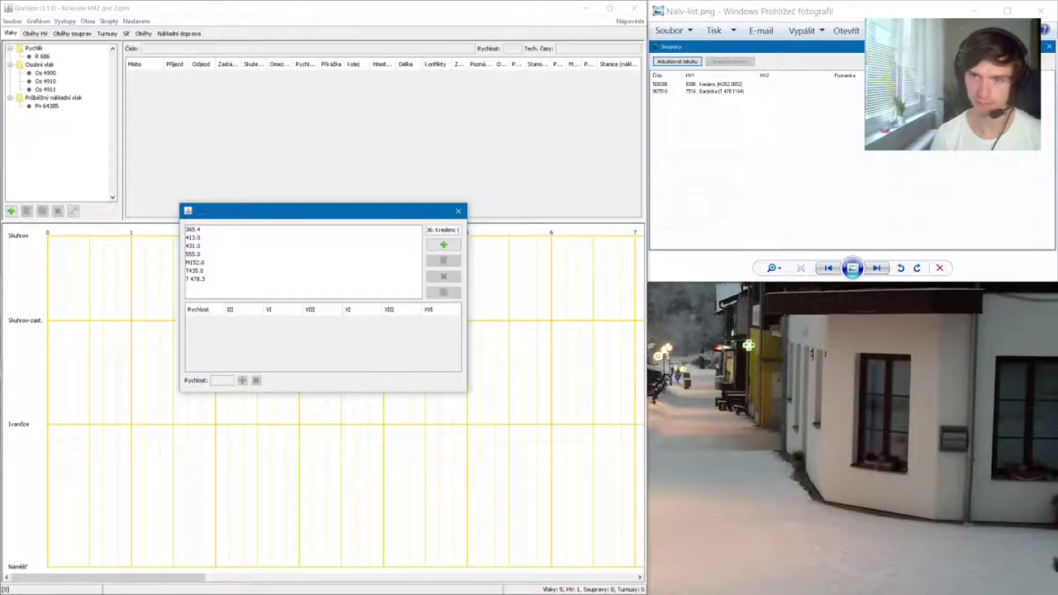
type("M262")
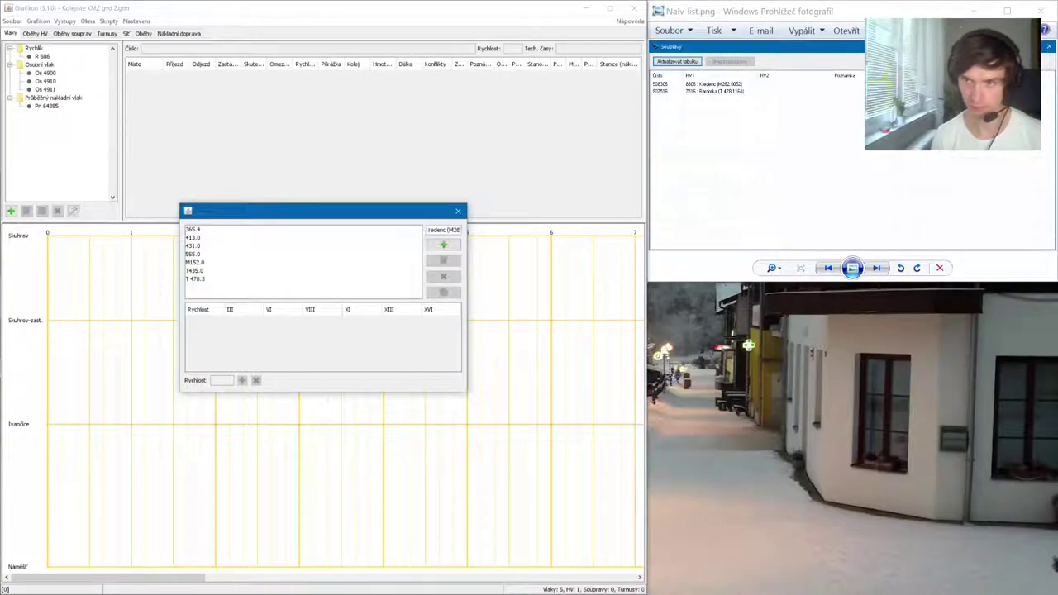
type(".")
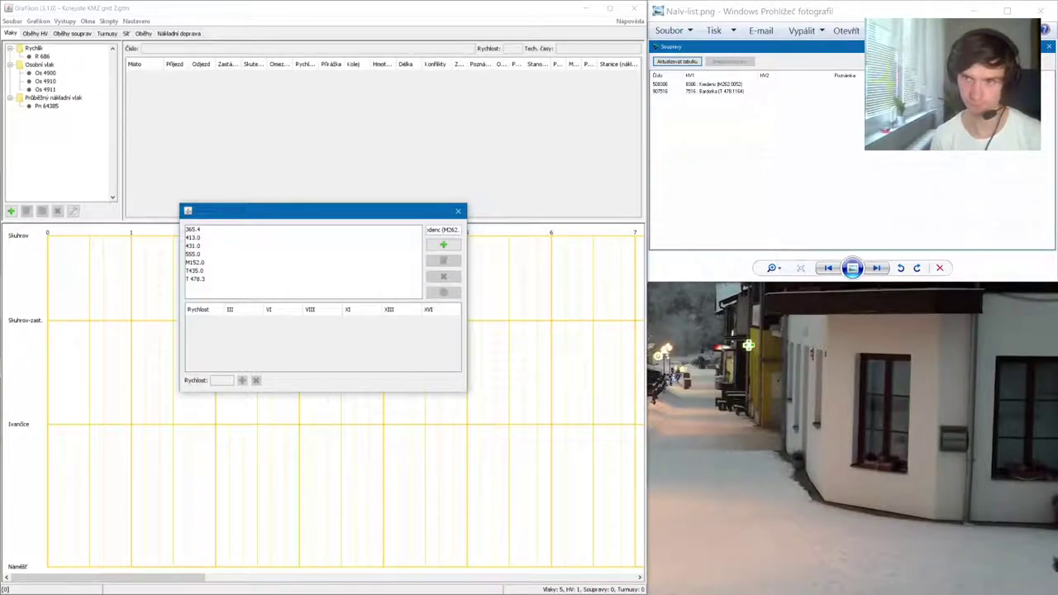
type("0052)")
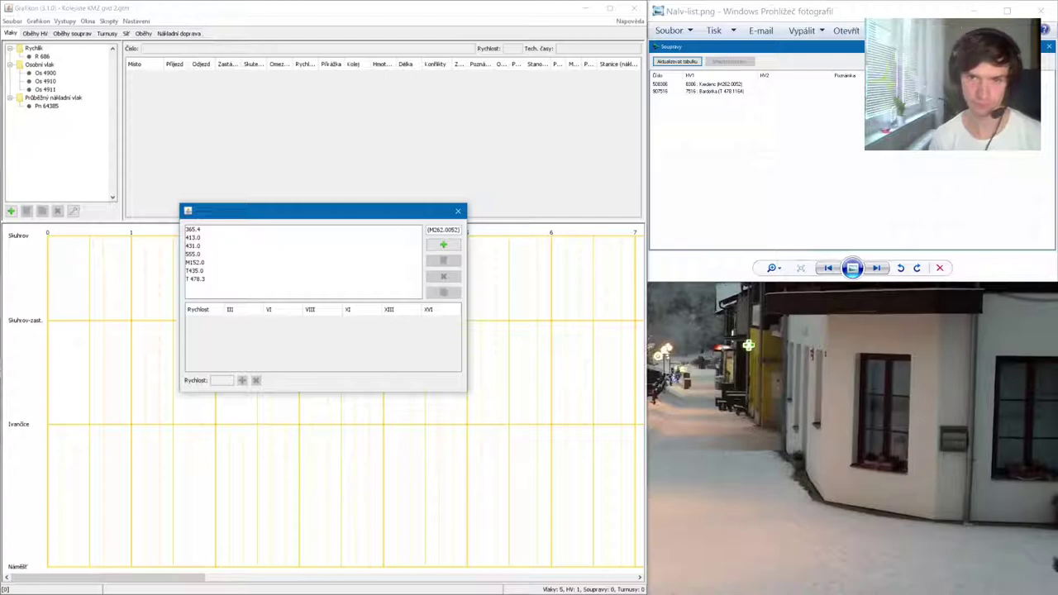
key("Return")
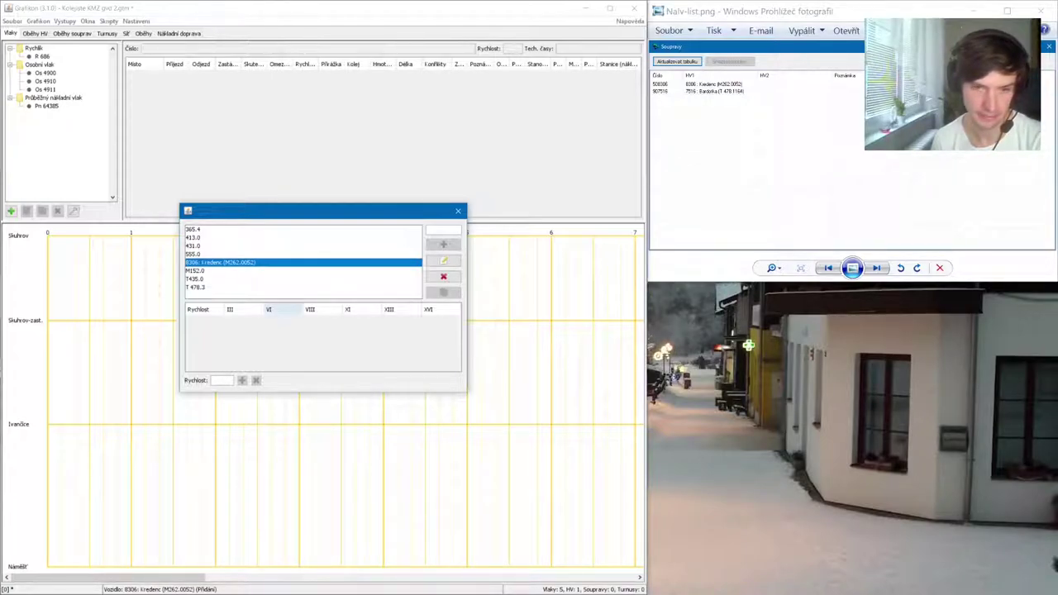
left_click(215, 237)
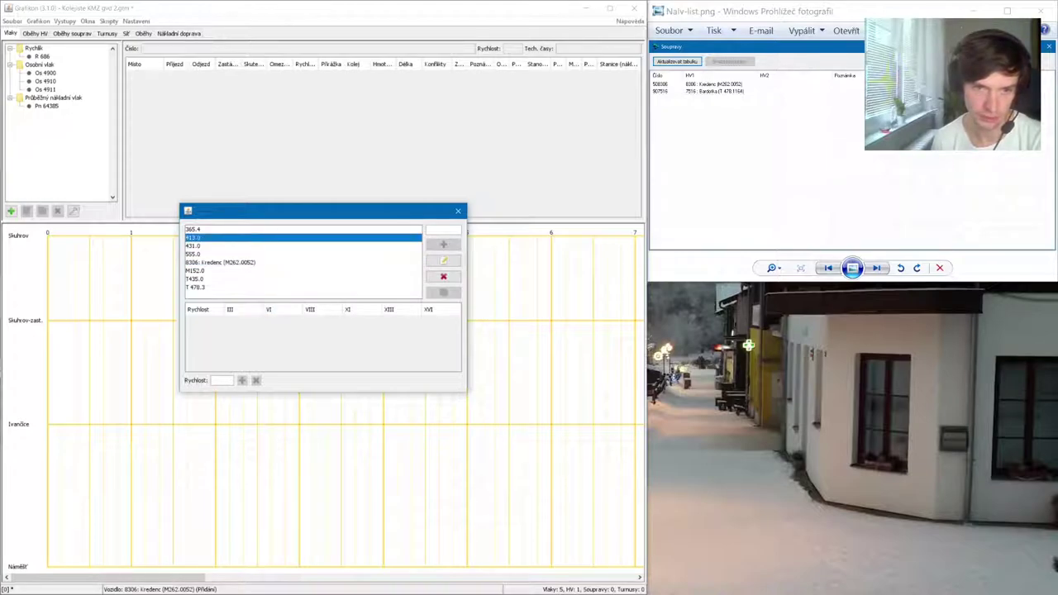
Select the 8306: Kredenc (M262.0052) vehicle and outline the digits 78 of T 478.1001 on the locomotive numbering slide in Snip & Sketch
key("Down")
key("Down")
key("Down")
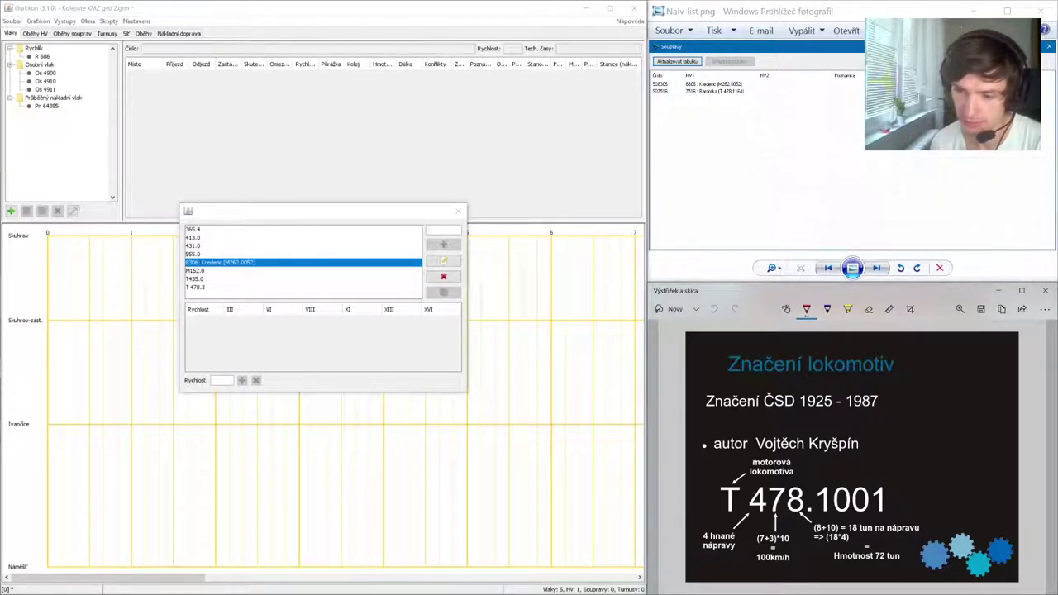
mouse_move(765, 473)
left_mouse_down()
mouse_move(762, 529)
mouse_move(798, 467)
mouse_move(765, 473)
left_mouse_up()
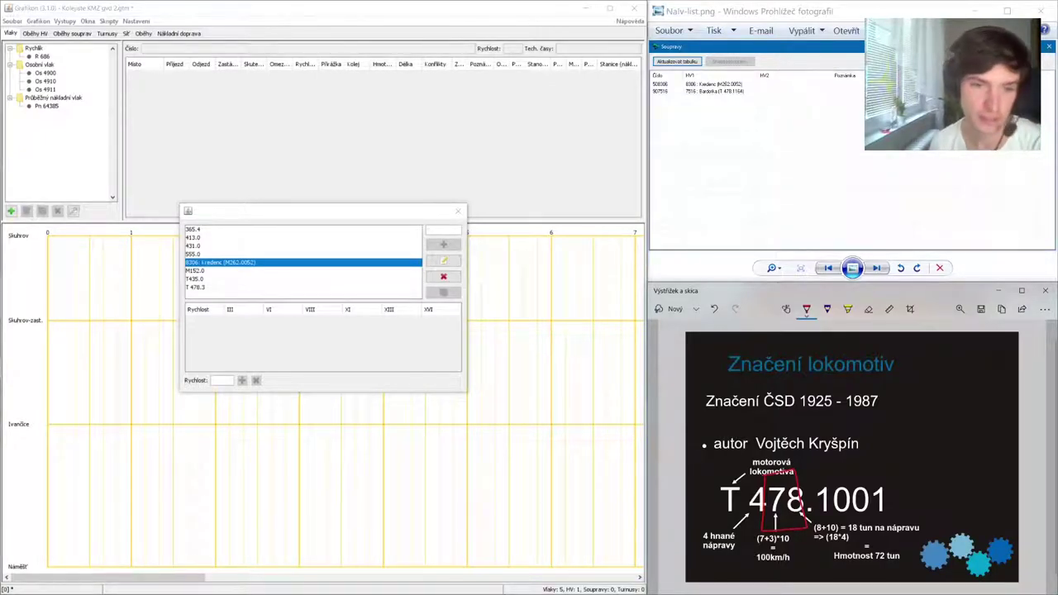
Switch to Calculator and work out the Kredenc's top speed by adding 6 and 3 and multiplying by 10
key("alt+Tab")
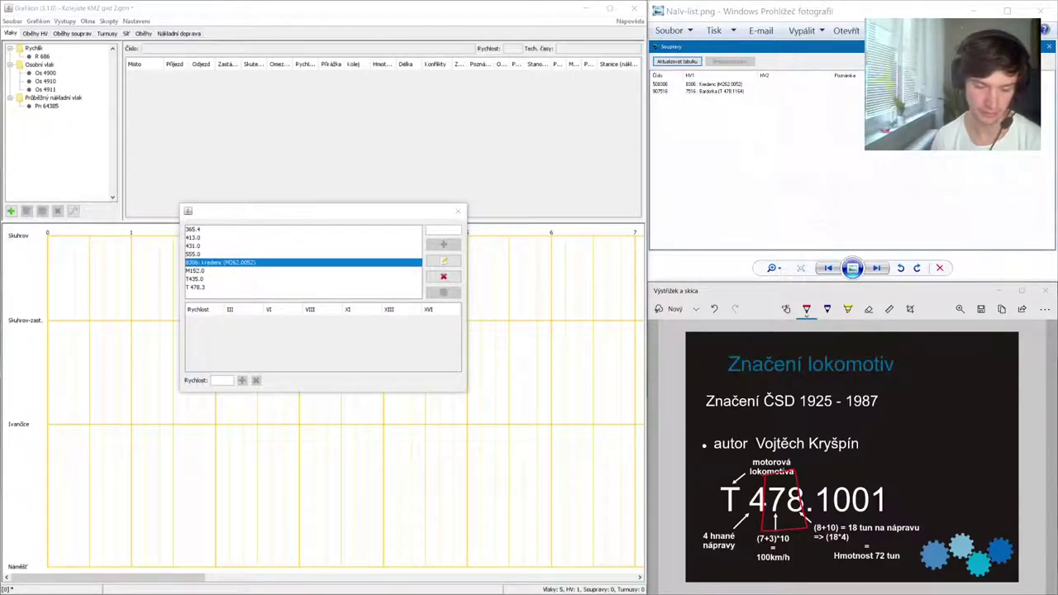
left_click_drag(302, 253, 581, 135)
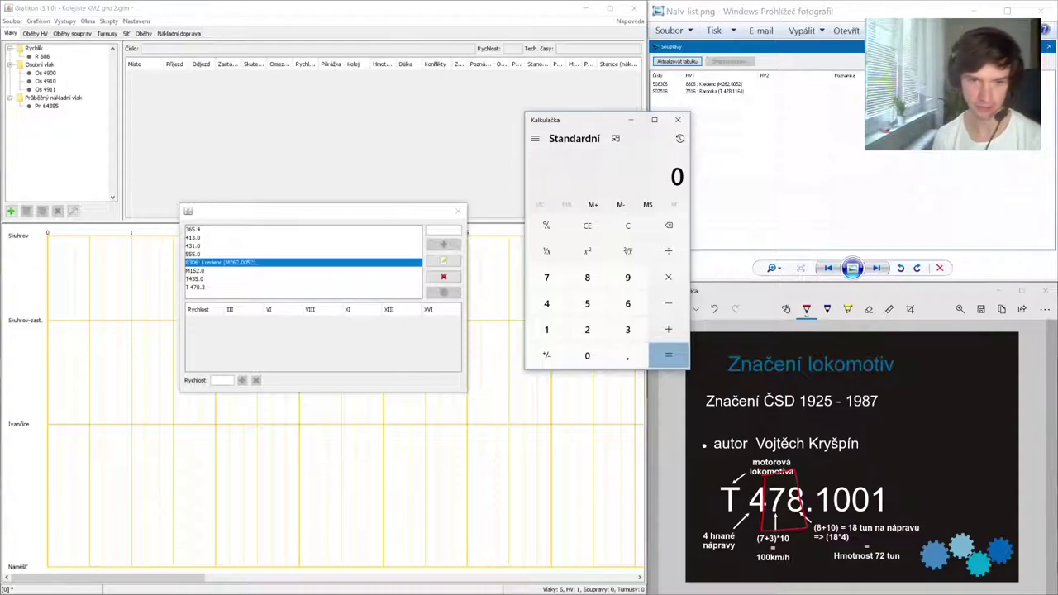
type("6 ")
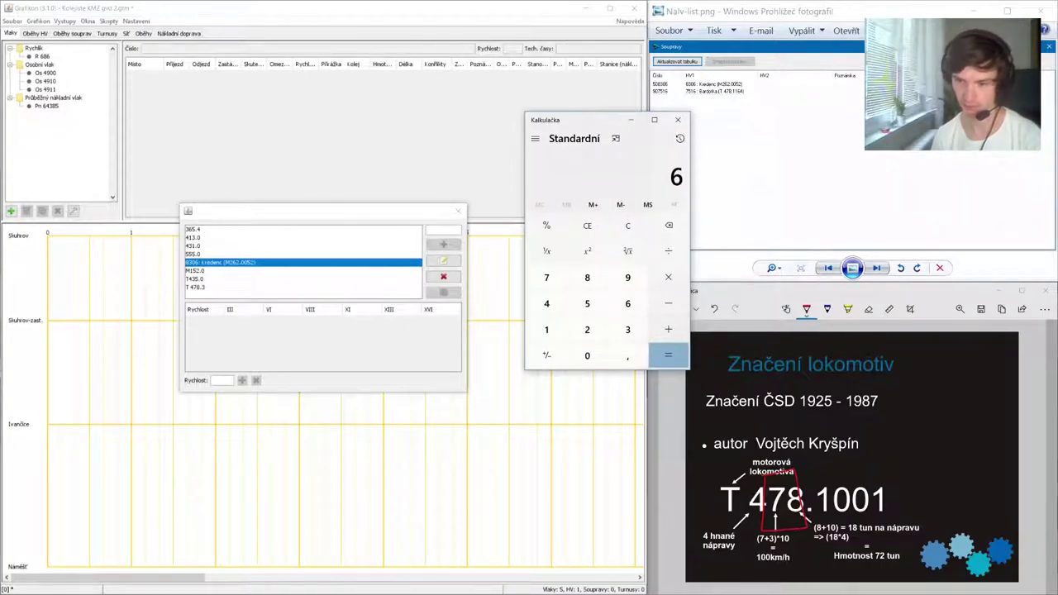
type("+ 3 ")
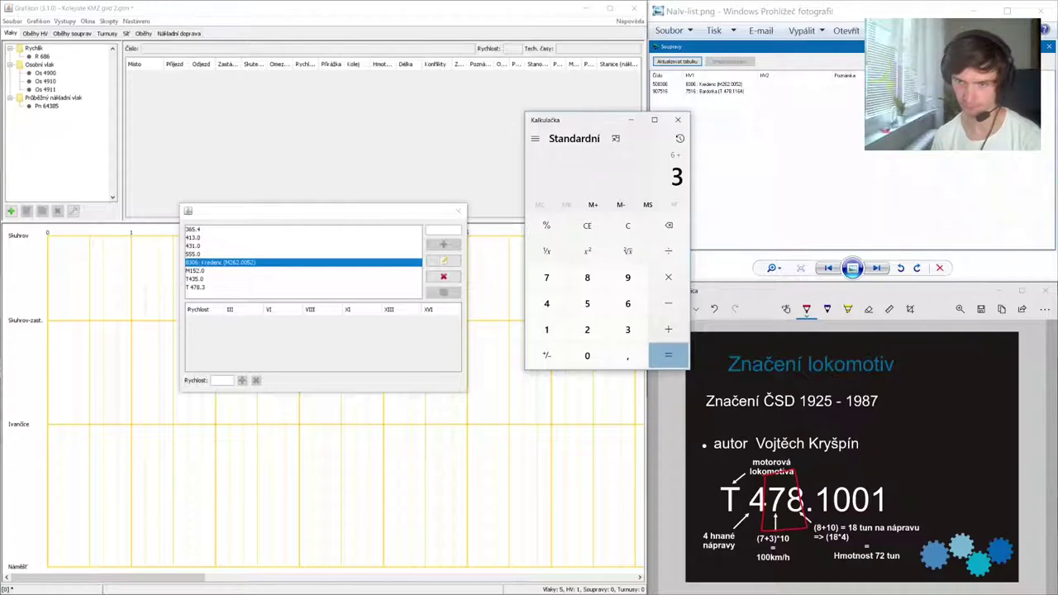
type("+ 10")
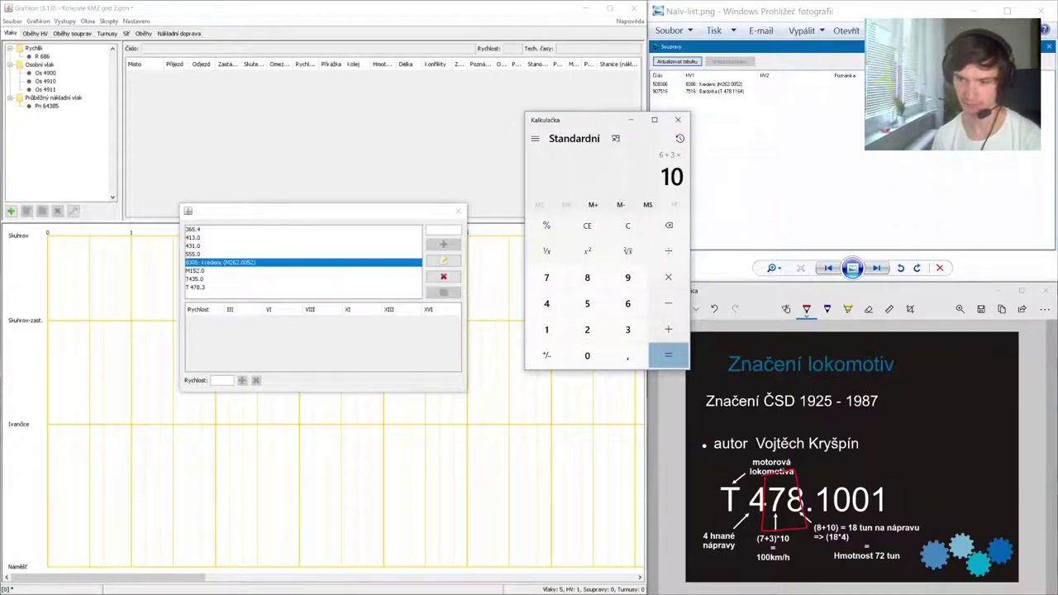
key("Return")
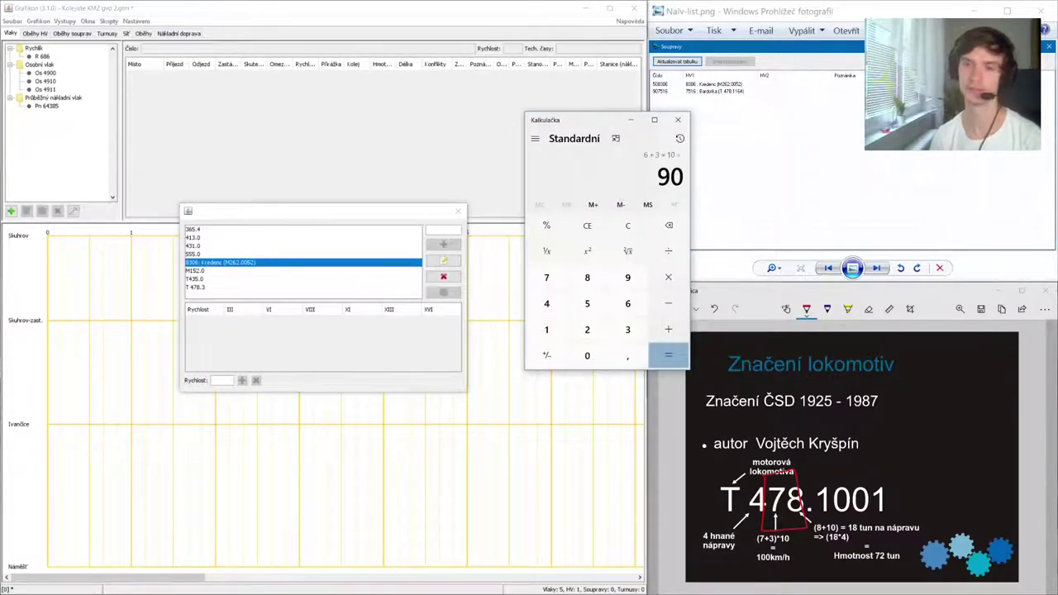
left_click(678, 120)
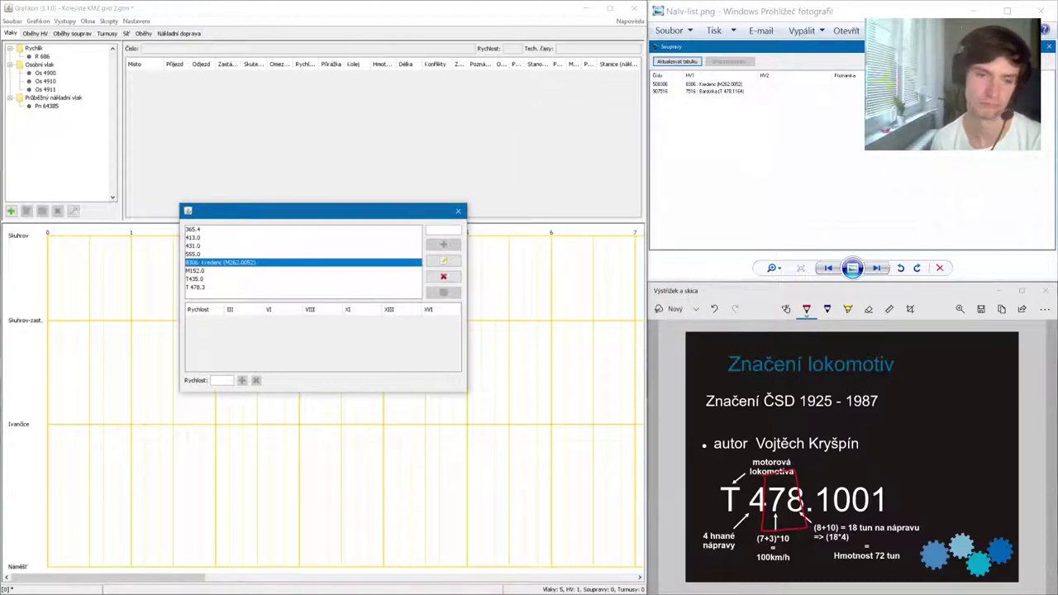
Add a speed row of 90 to the load table of 8306: Kredenc (M262.0052) in Grafikon
type("90")
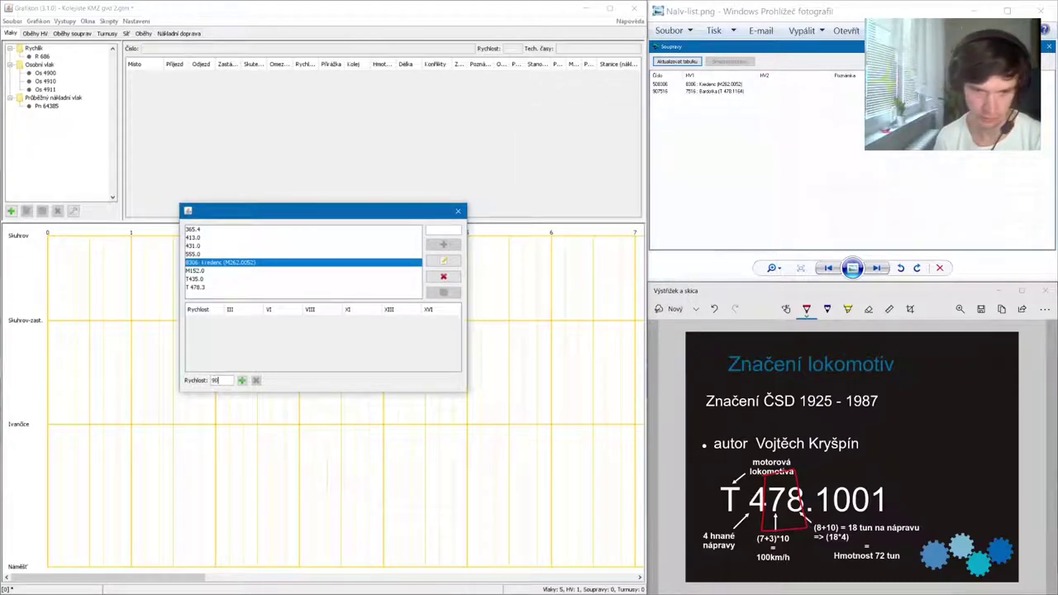
key("Return")
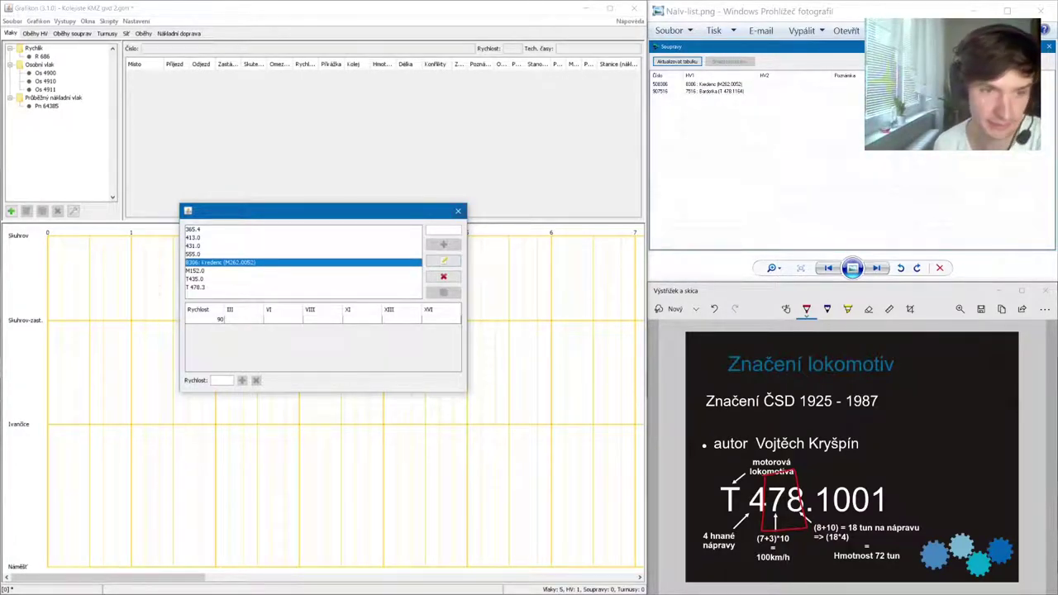
left_click(458, 210)
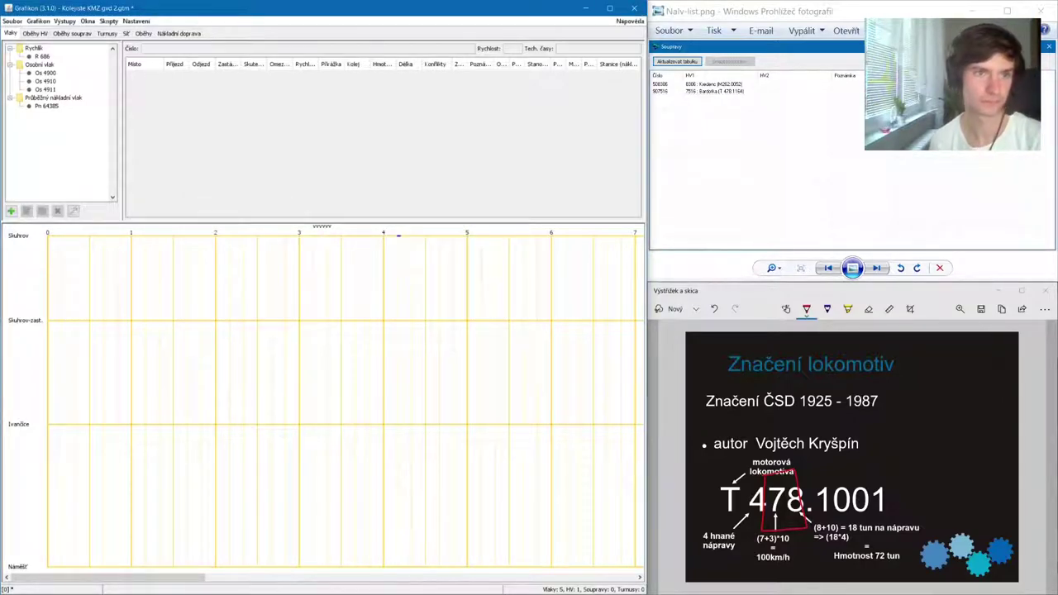
Delete all existing trains from the train list, starting with R 686
left_click(42, 57)
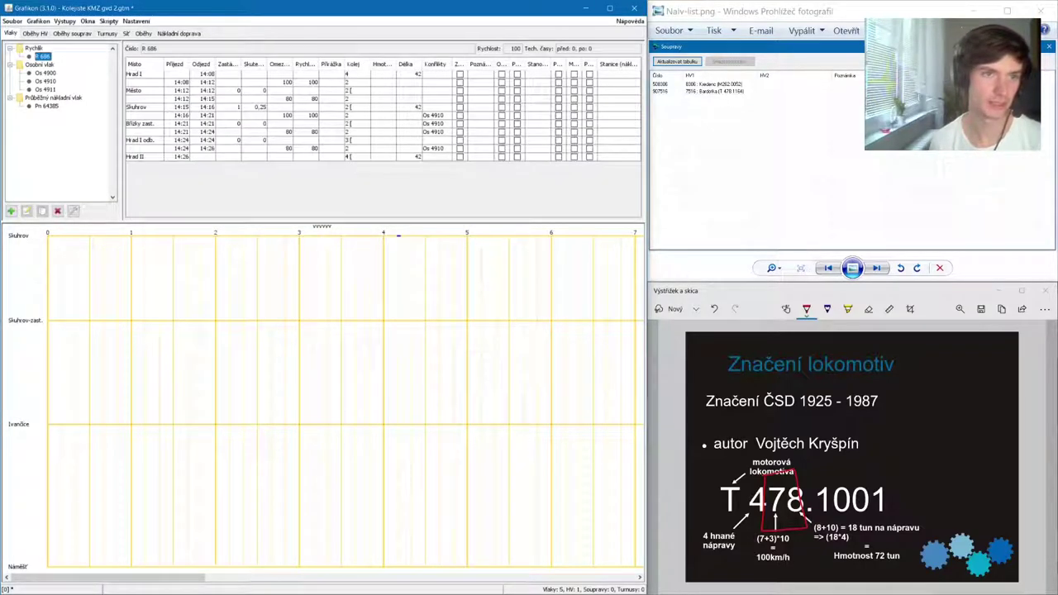
left_click(57, 211)
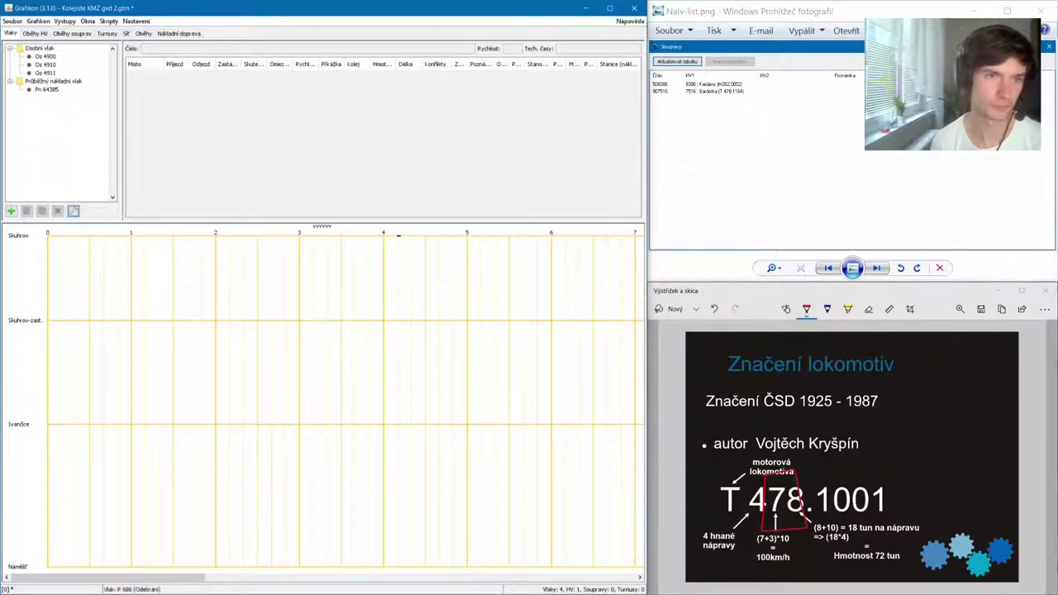
left_click(57, 211)
left_click(57, 211)
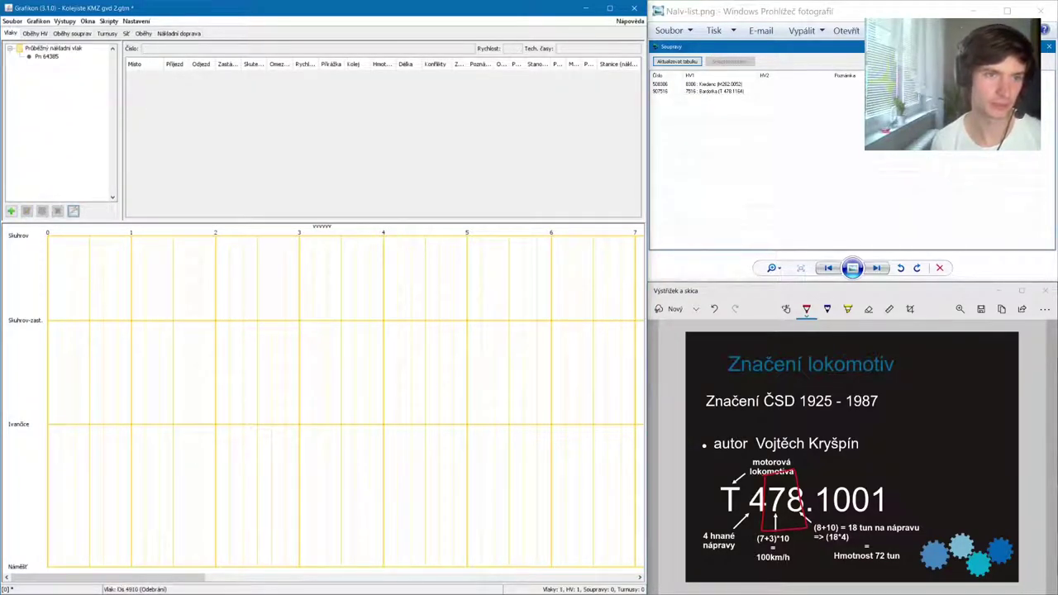
left_click(57, 211)
left_click(57, 210)
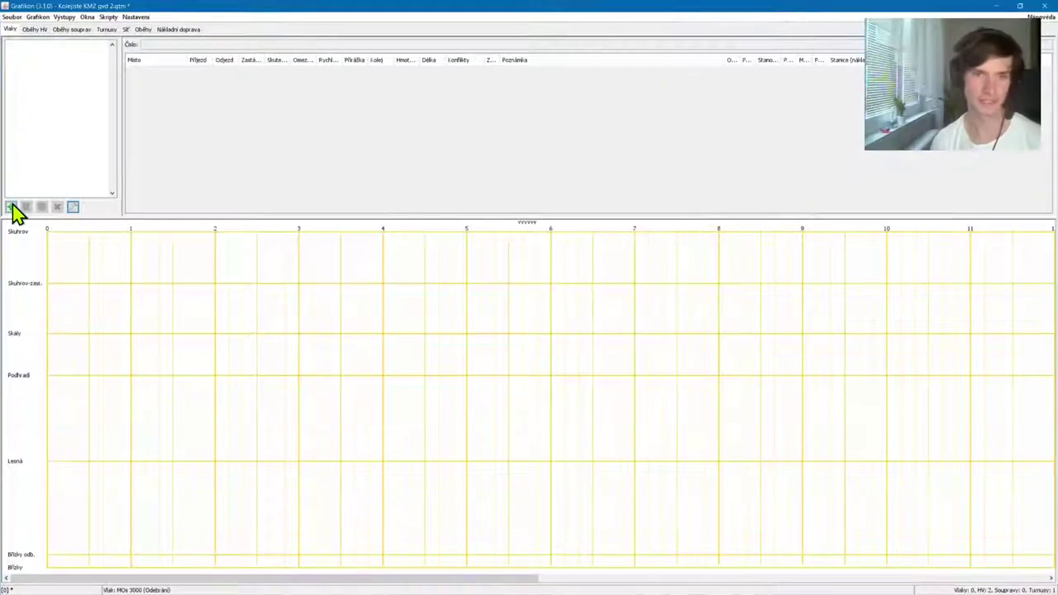
Begin creating a train of type Os - Osobní vlak with no group, marked as Motorový vůz
left_click(11, 207)
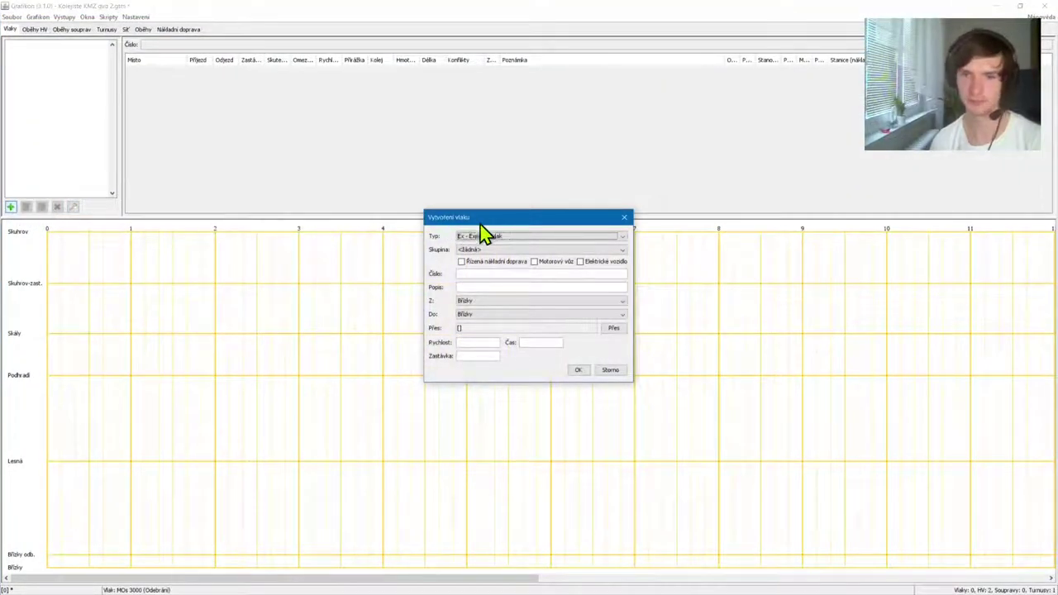
left_click(511, 235)
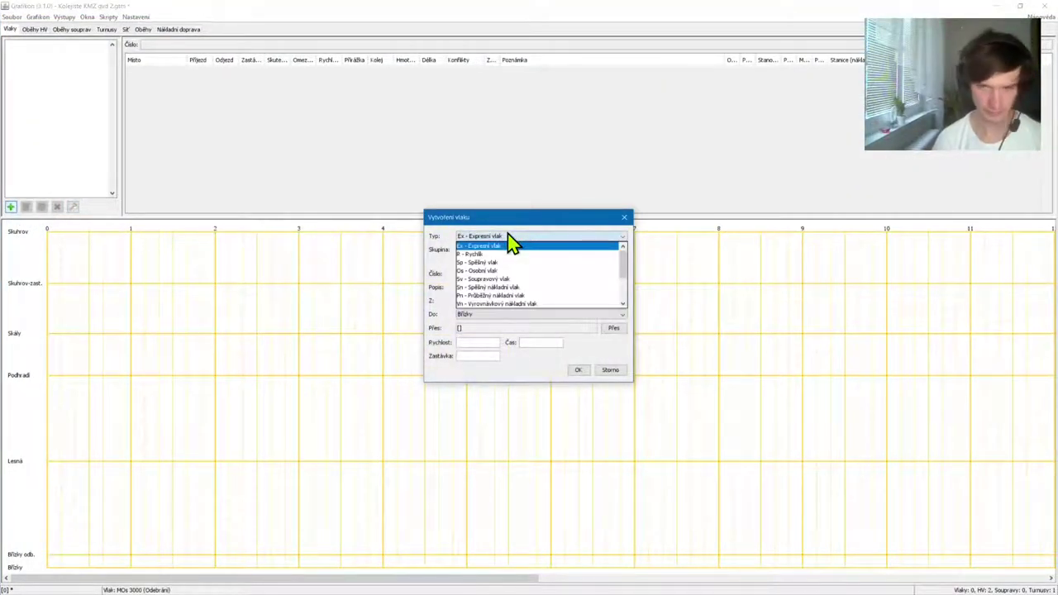
key("Down")
key("Down")
key("Down")
key("Return")
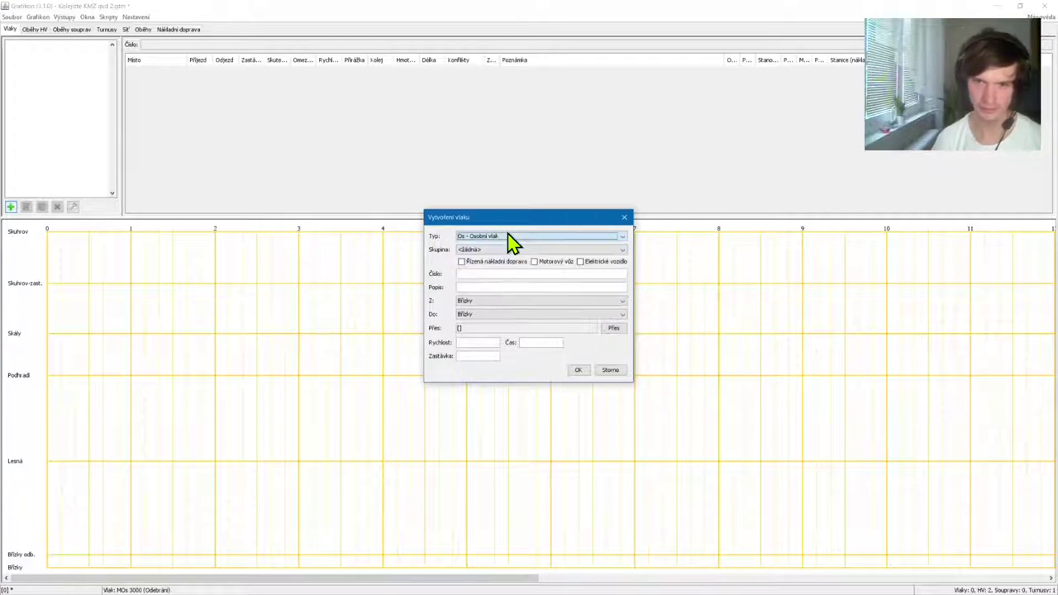
left_click(466, 250)
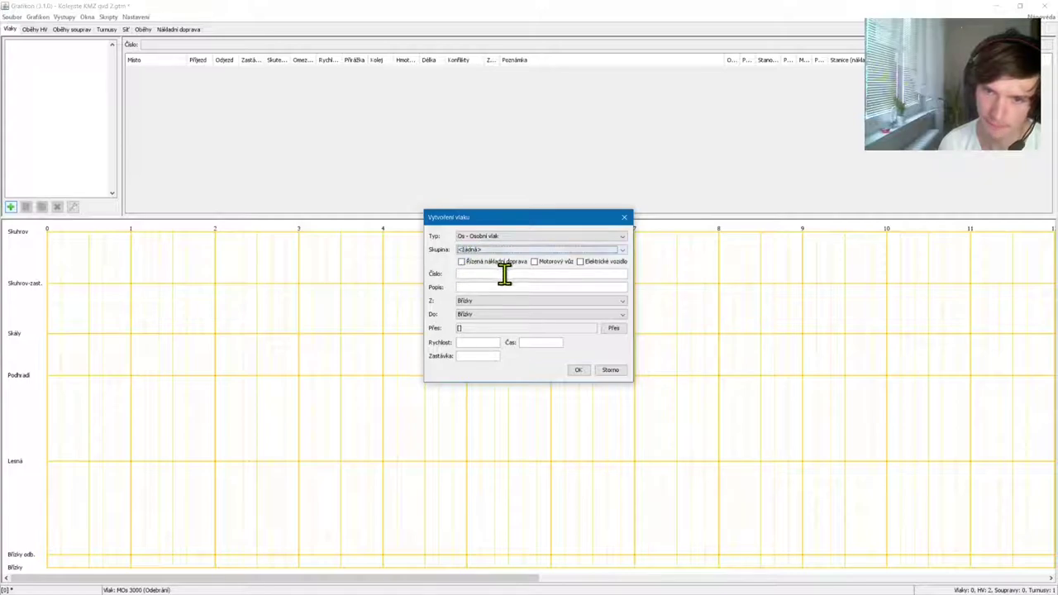
left_click(538, 263)
left_click(533, 276)
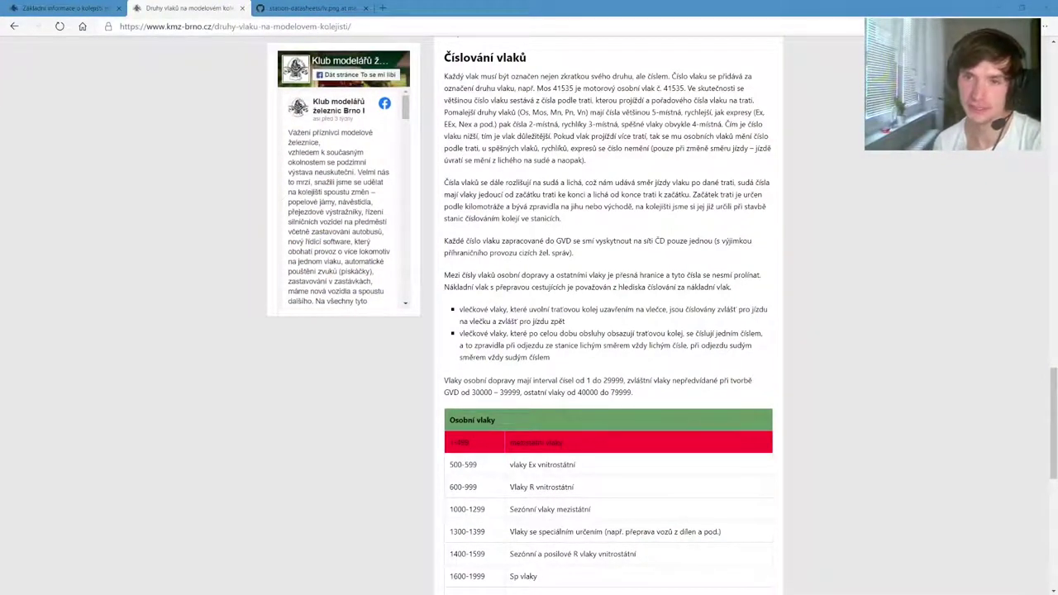
Switch to the club's web page in the browser and examine the Číslování vlaků numbering rules and the Osobní vlaky number ranges
double_click(543, 87)
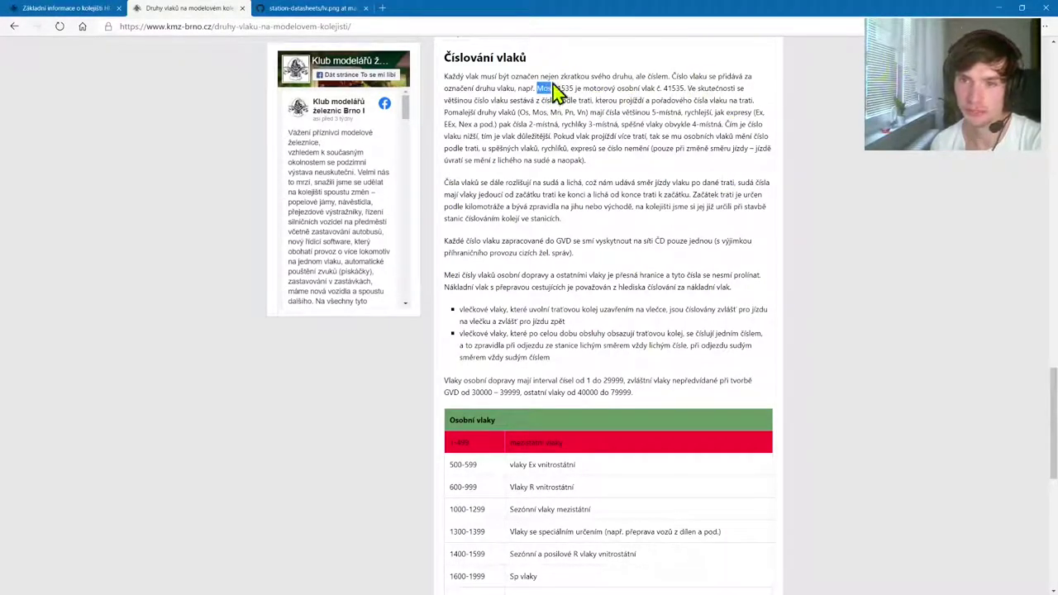
double_click(564, 88)
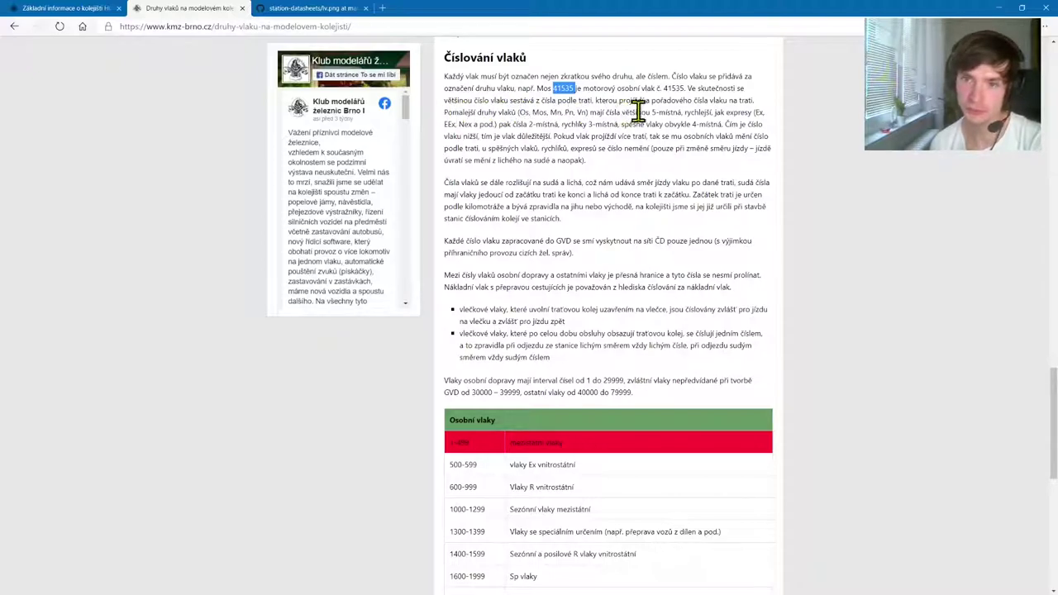
left_click_drag(616, 110, 703, 113)
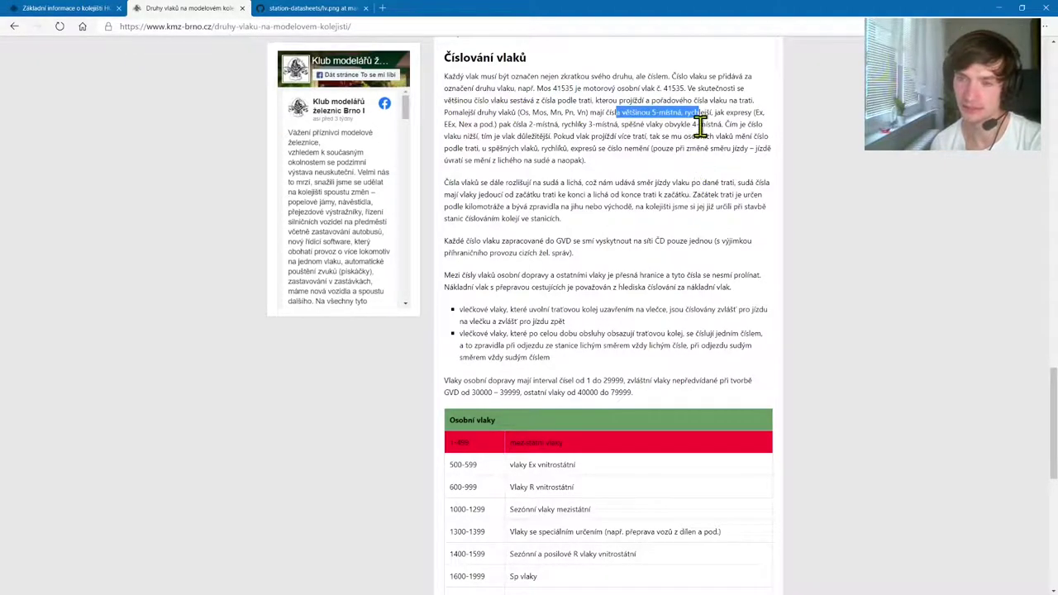
left_click(496, 139)
left_click_drag(496, 139, 617, 126)
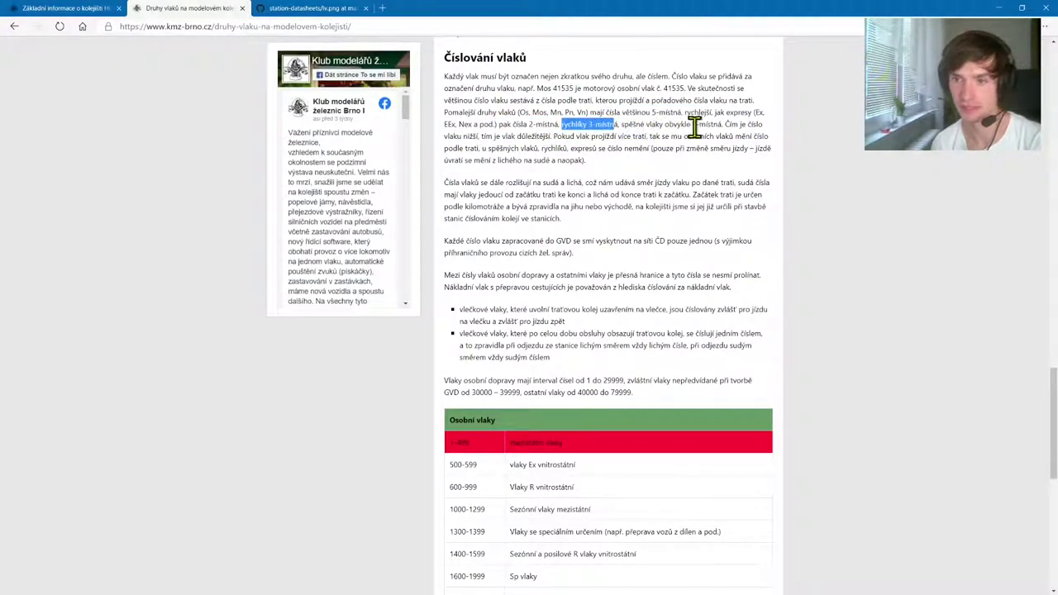
left_click_drag(719, 125, 633, 124)
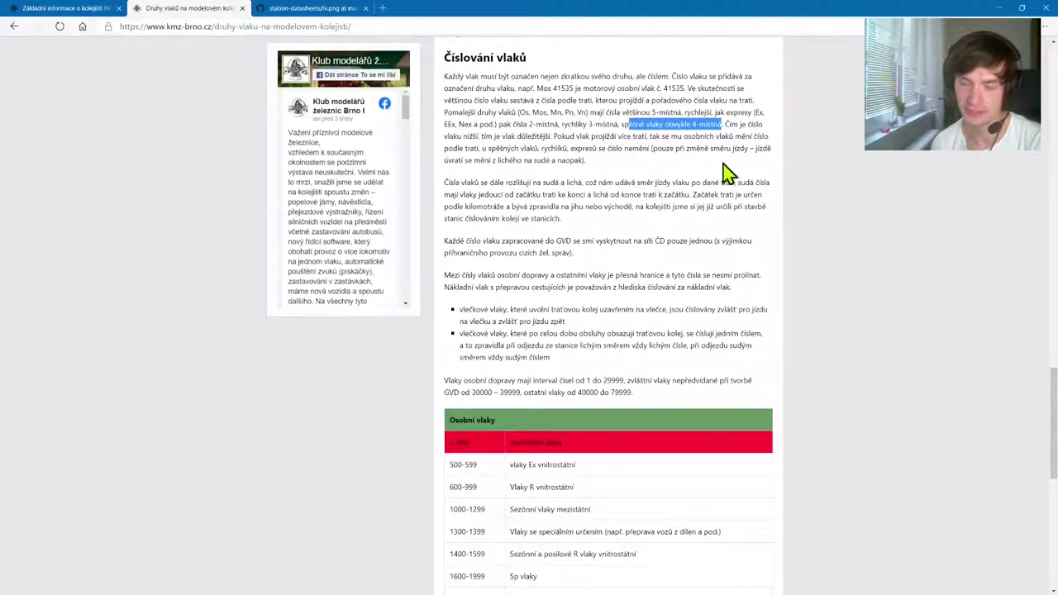
left_click(777, 162)
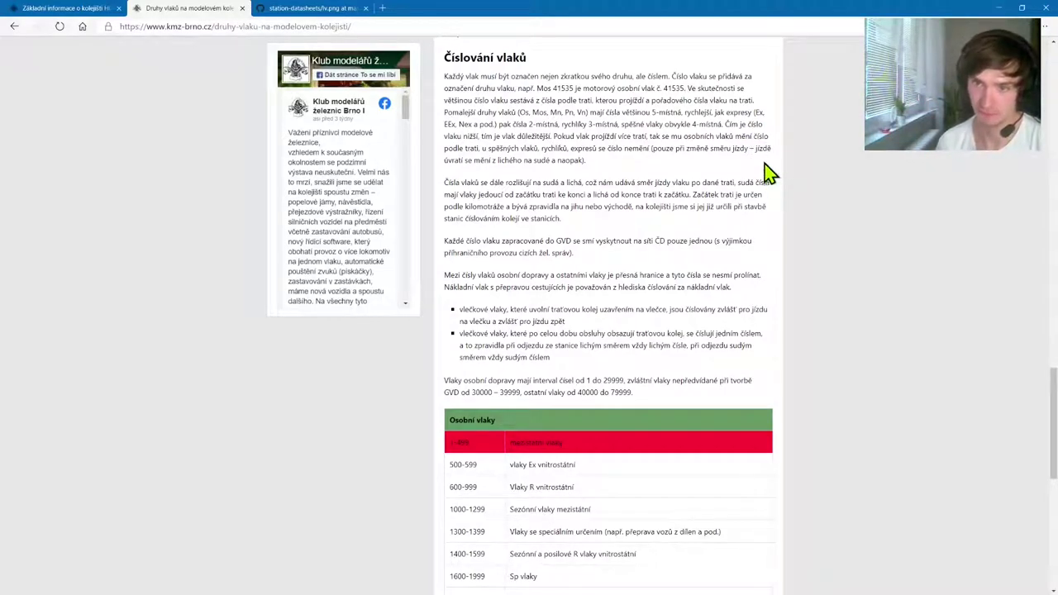
scroll(655, 337, "down", 2)
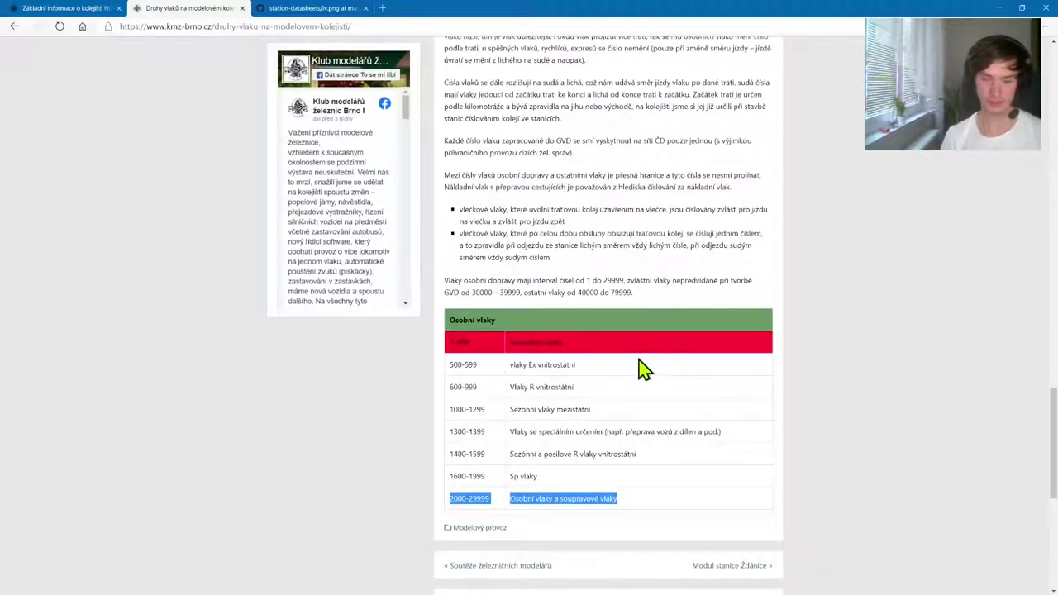
Record the lines "Dvojkolejka 2xxx" and "Modulovka 3xxx" in a blank sticky note over the numbering page
key("super+1")
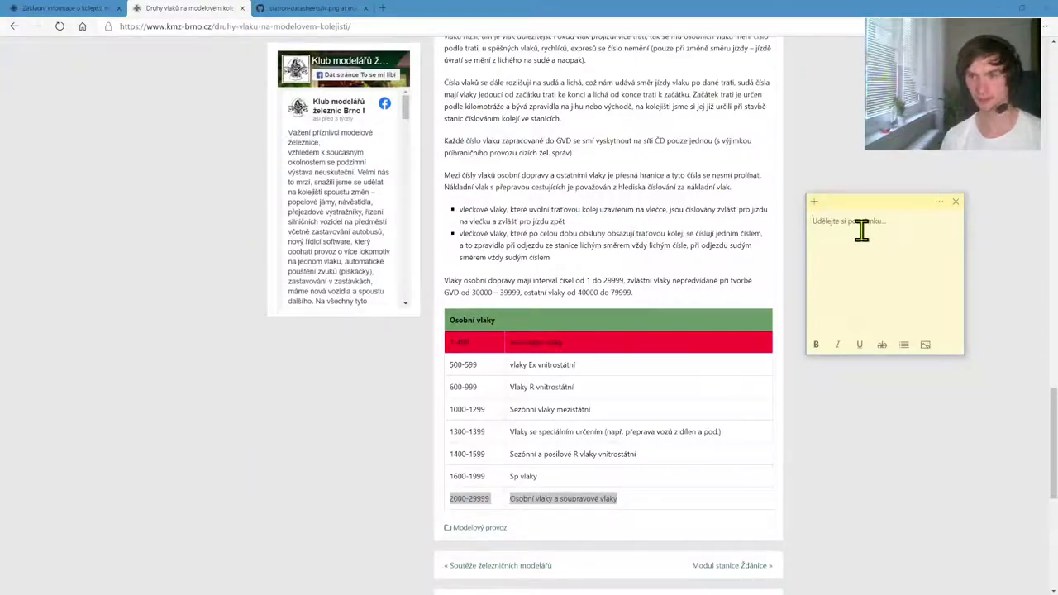
type("Dvojkolejka")
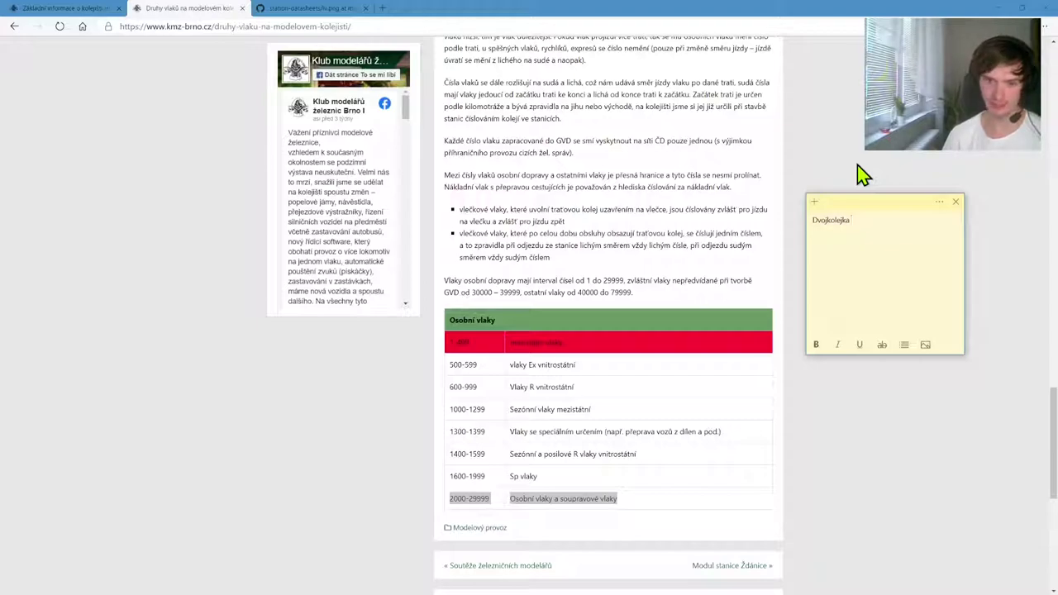
type("2xxx")
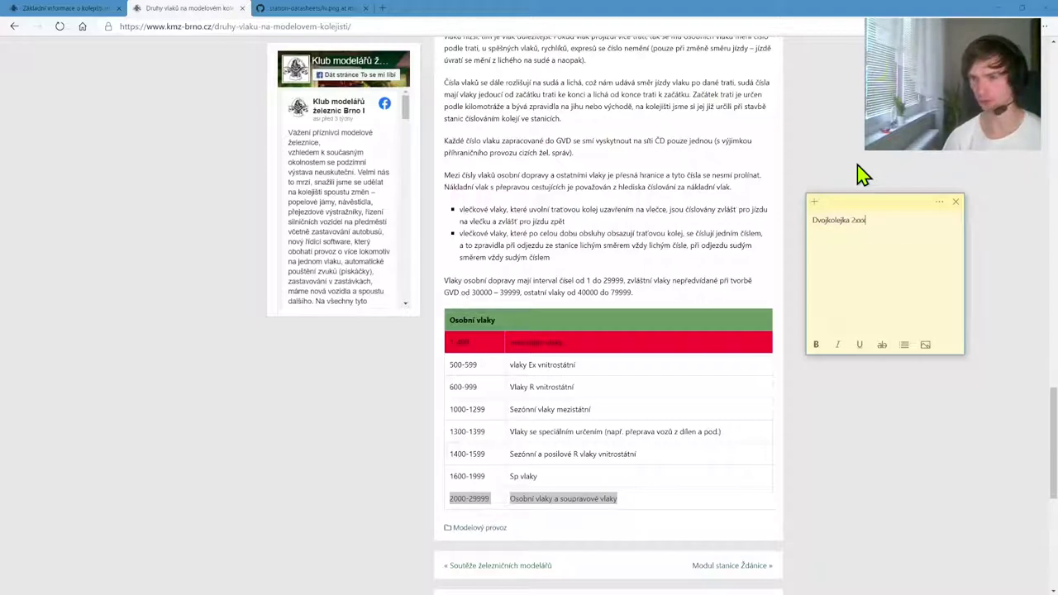
key("Return")
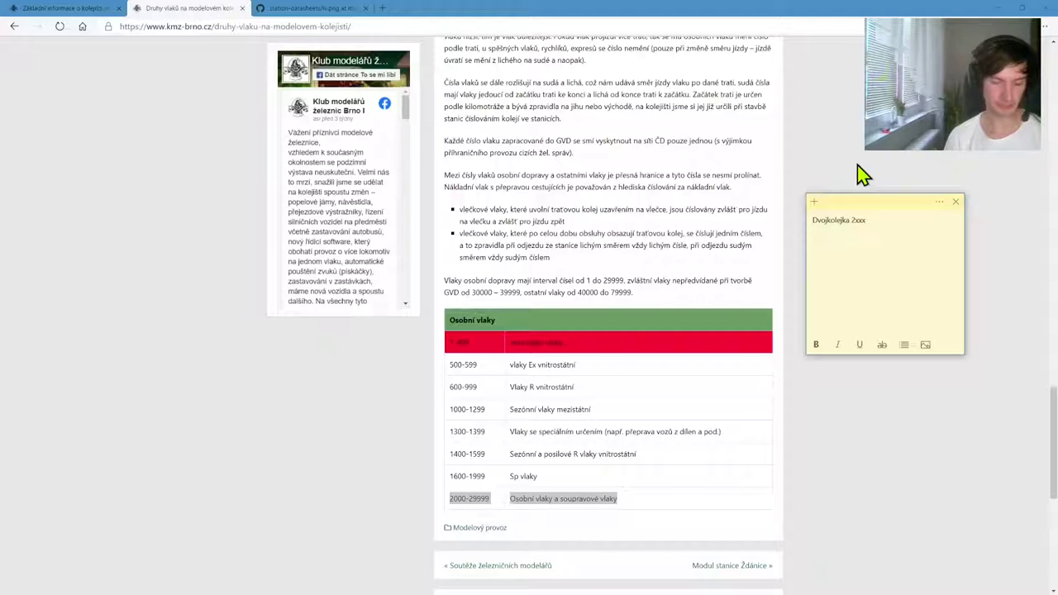
type("Modulovka")
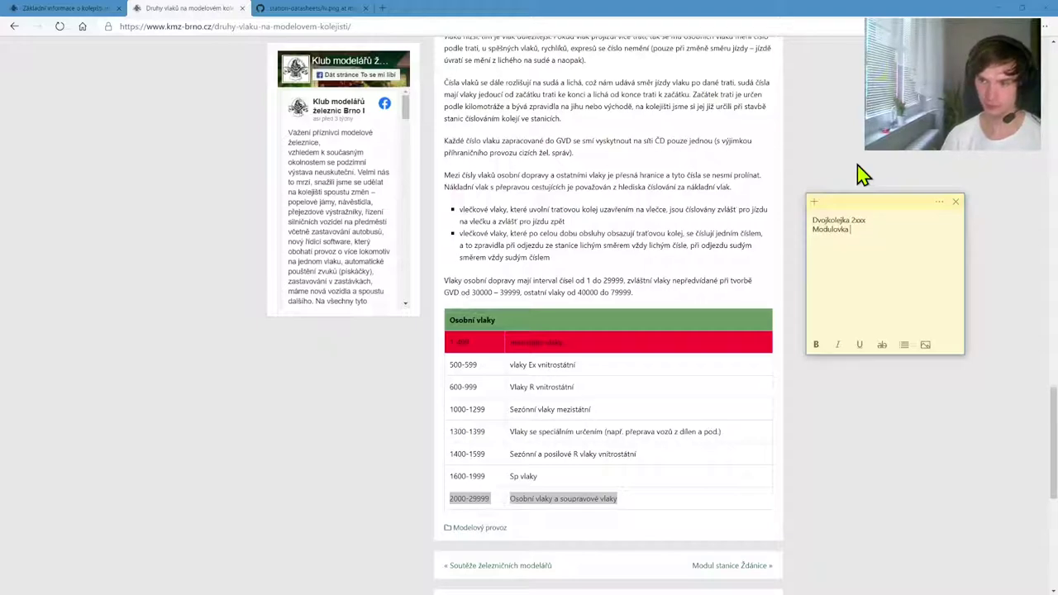
type(" 3")
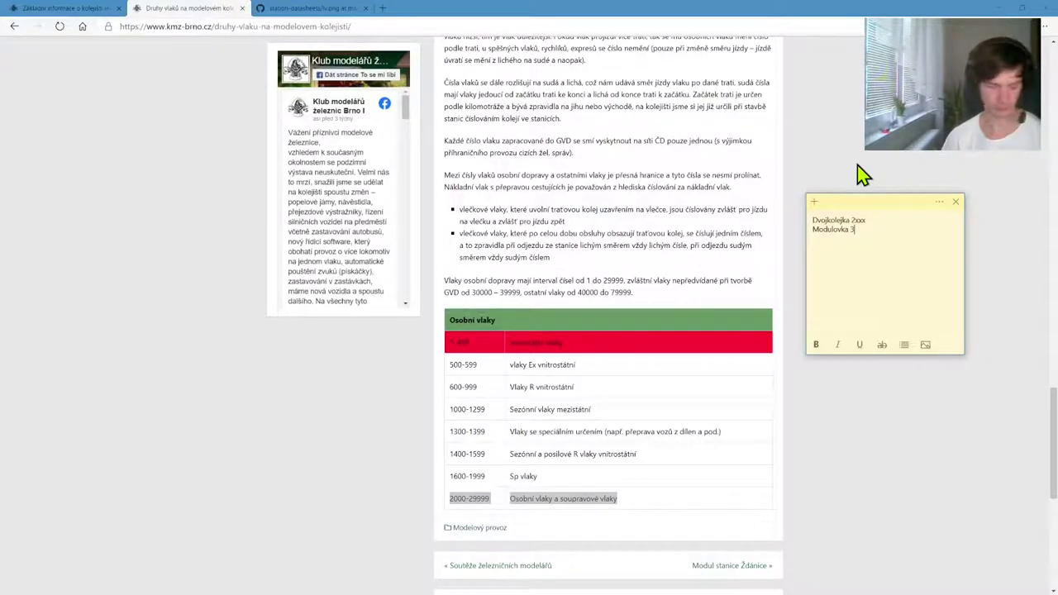
type("xxx ")
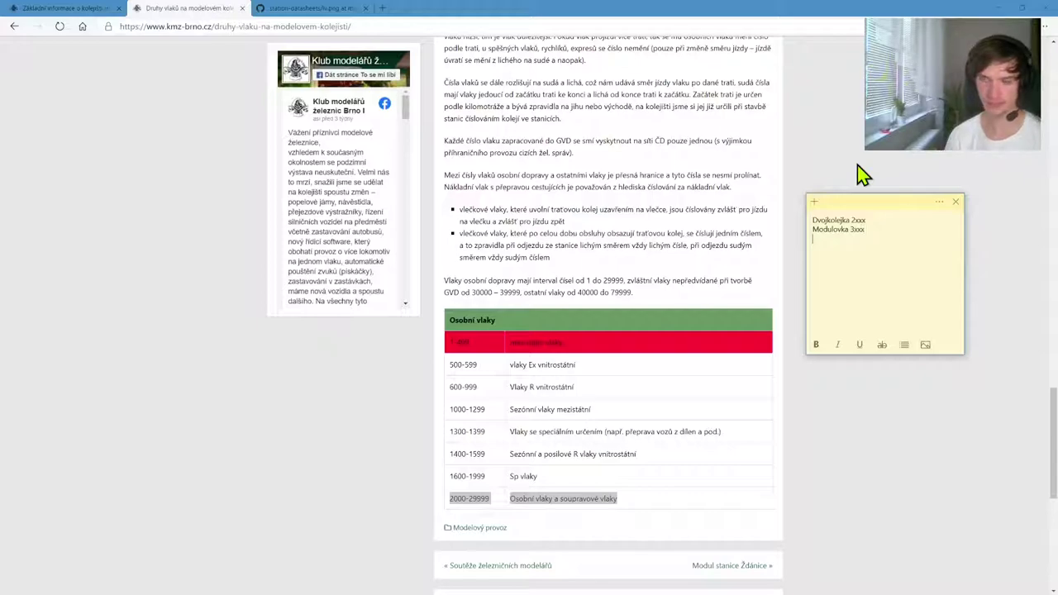
Add a third line "Lesná 4xxx" to the sticky note, spaced so its number lines up with the ones above
type("Lesna")
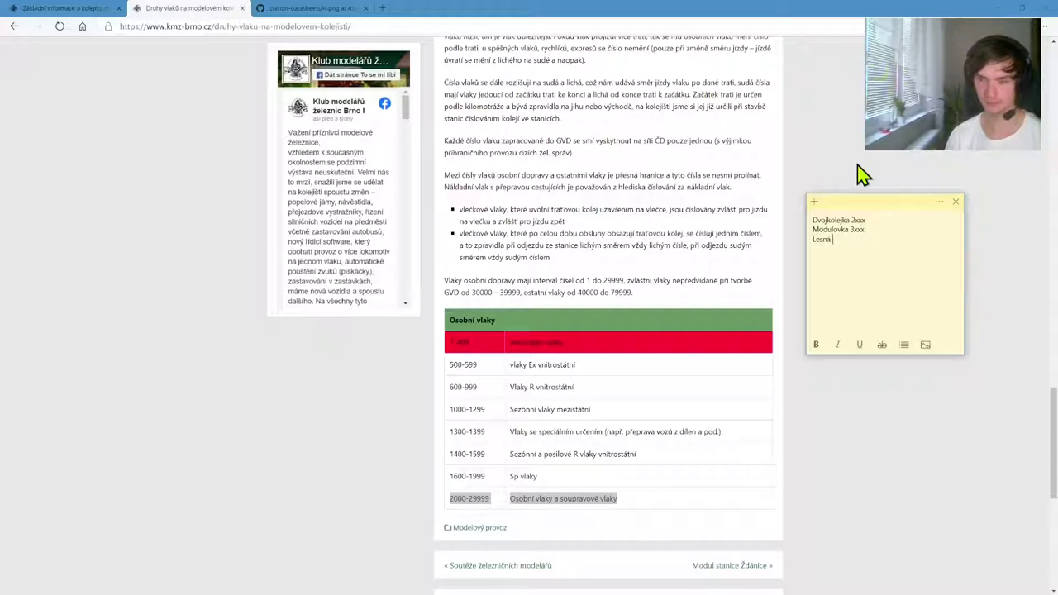
key("BackSpace")
key("BackSpace")
type("á       ")
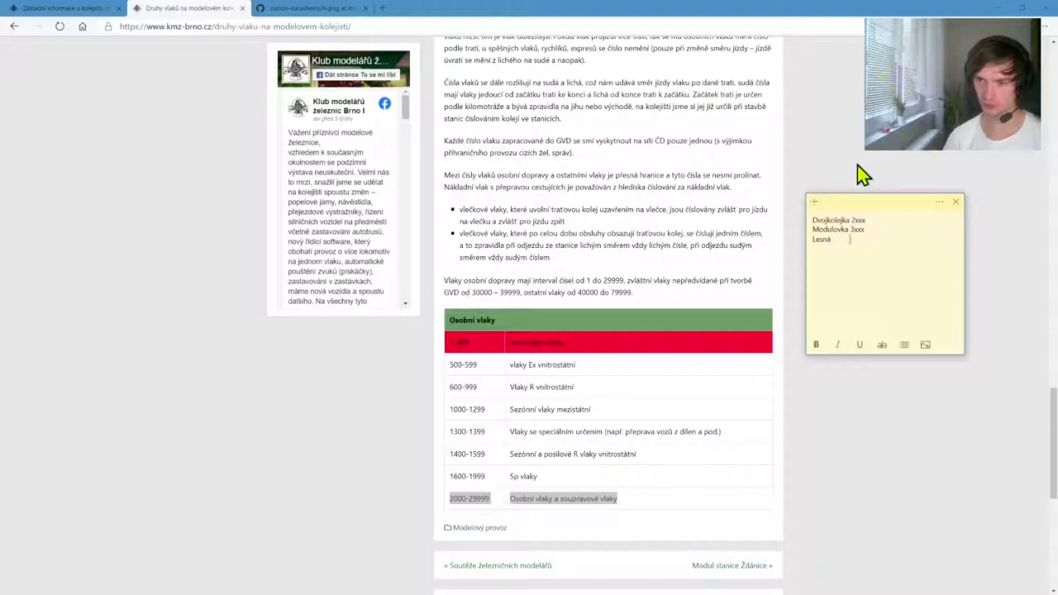
type(" 4xxx")
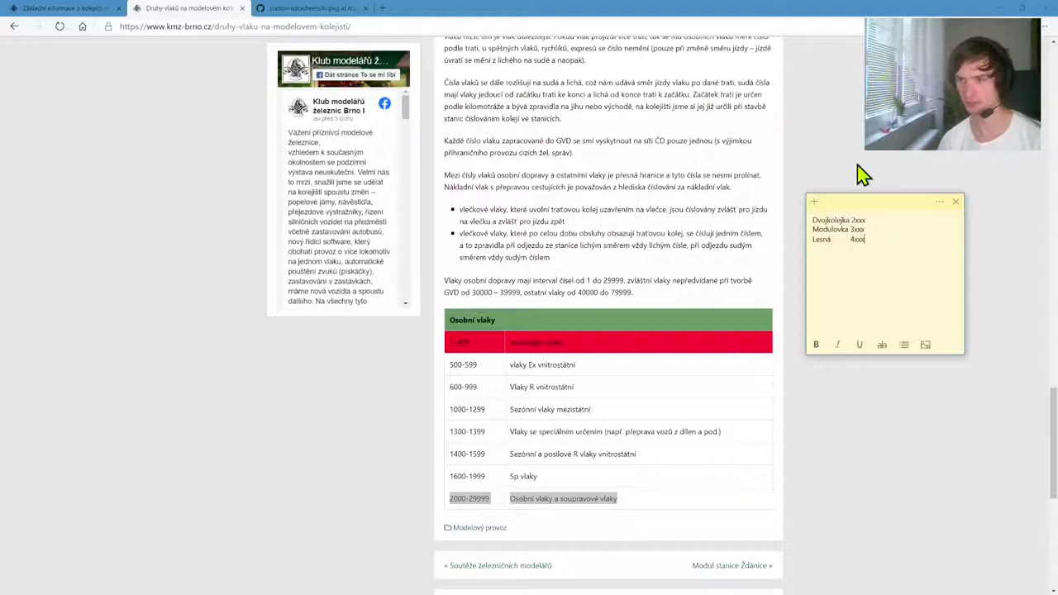
Leave a blank line under the Lesná entry and start a new line with 3
key("Up")
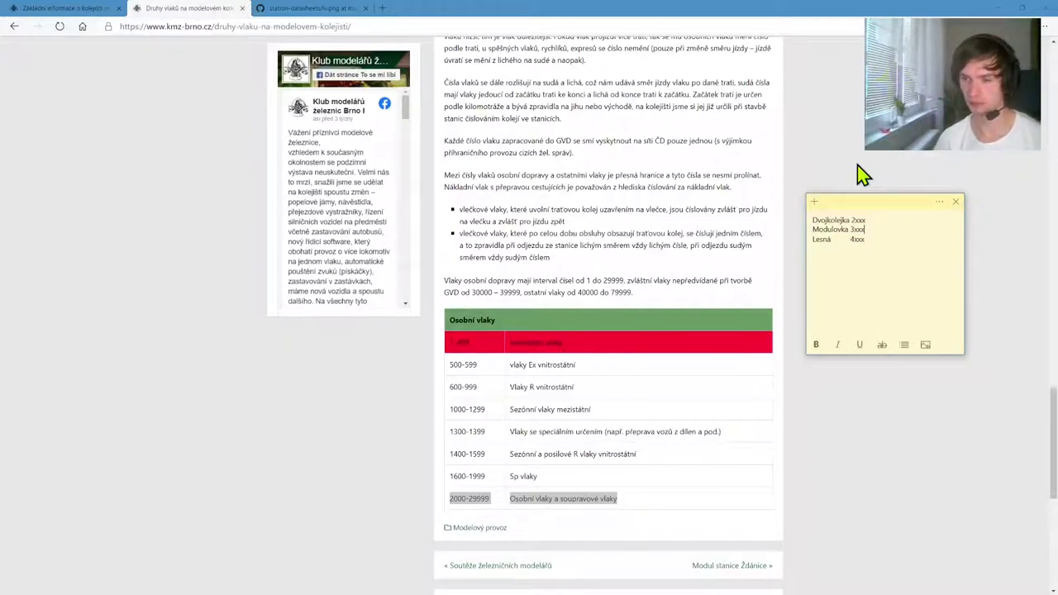
key("shift+Left")
key("shift+Left")
key("shift+Left")
key("shift+Left")
key("Right")
key("Right")
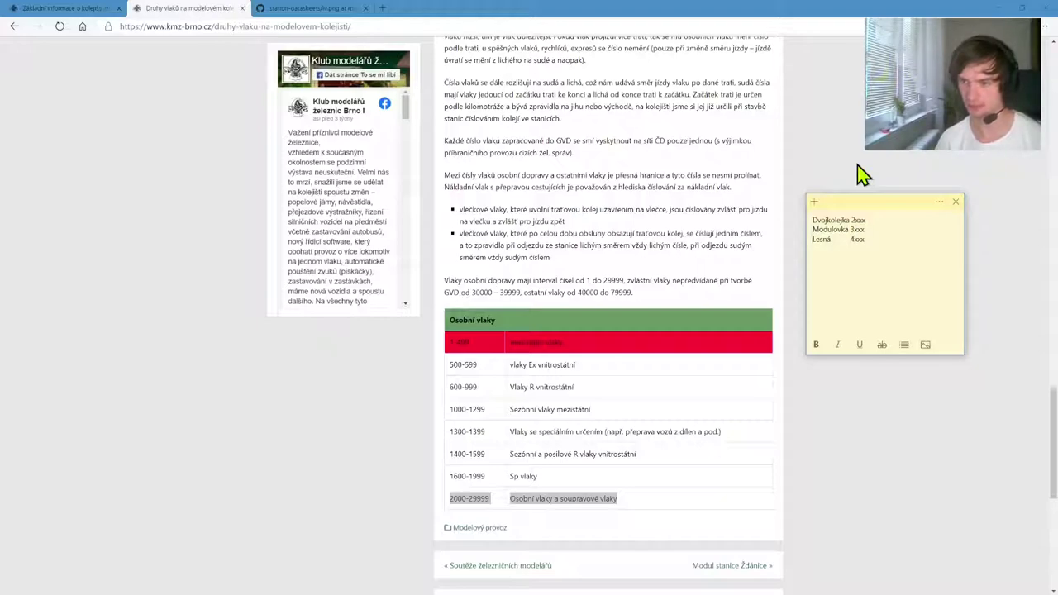
key("End")
key("Return")
key("Return")
type("3")
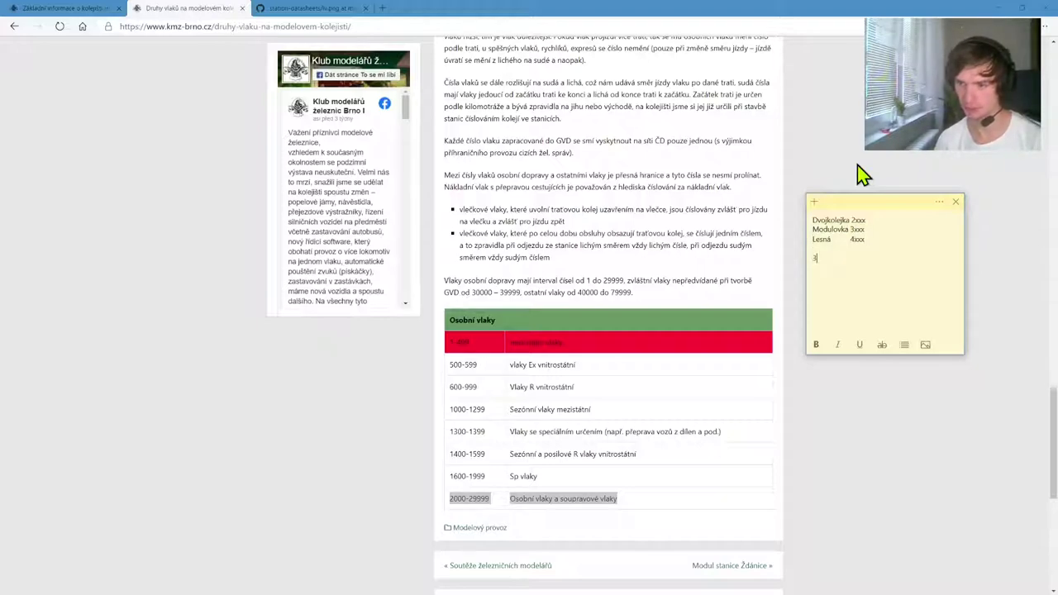
Prefix the number patterns with x so they read x2xxx, x3xxx and x4xxx for Dvojkolejka, Modulovka and Lesná
left_click(853, 220)
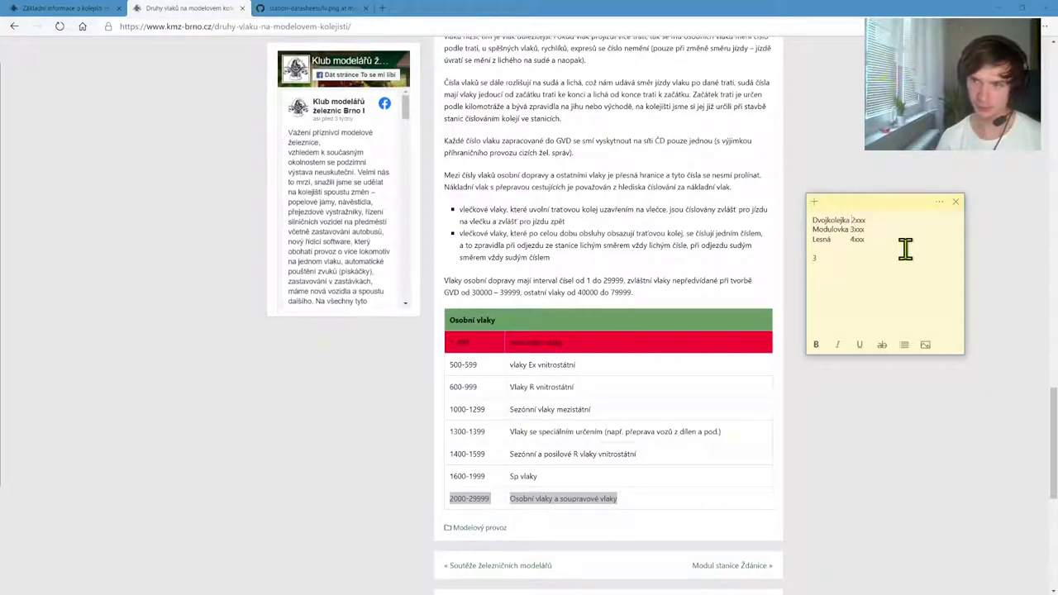
type("x")
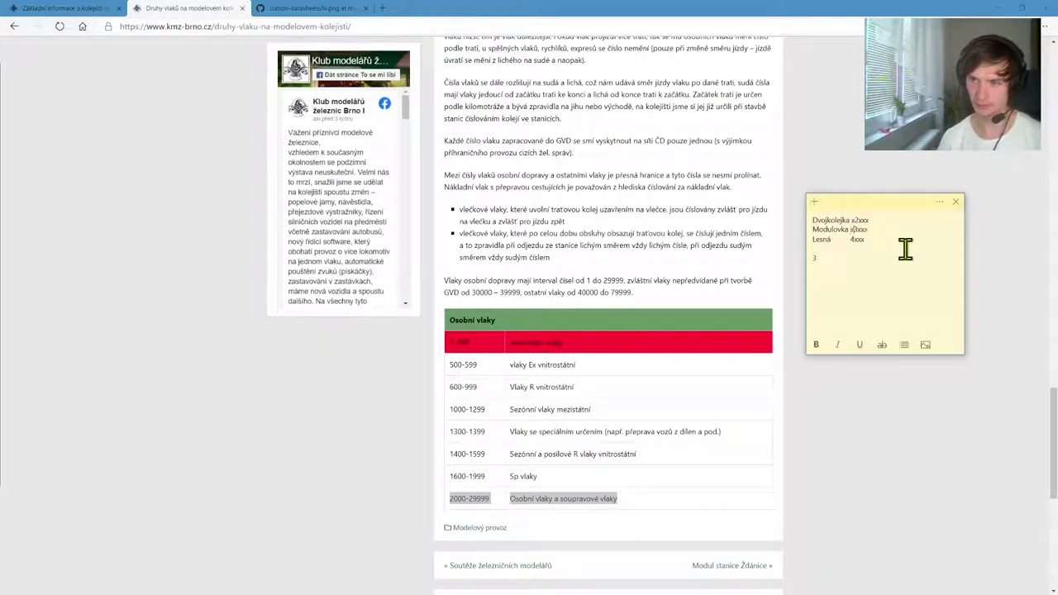
key("Down")
type("x")
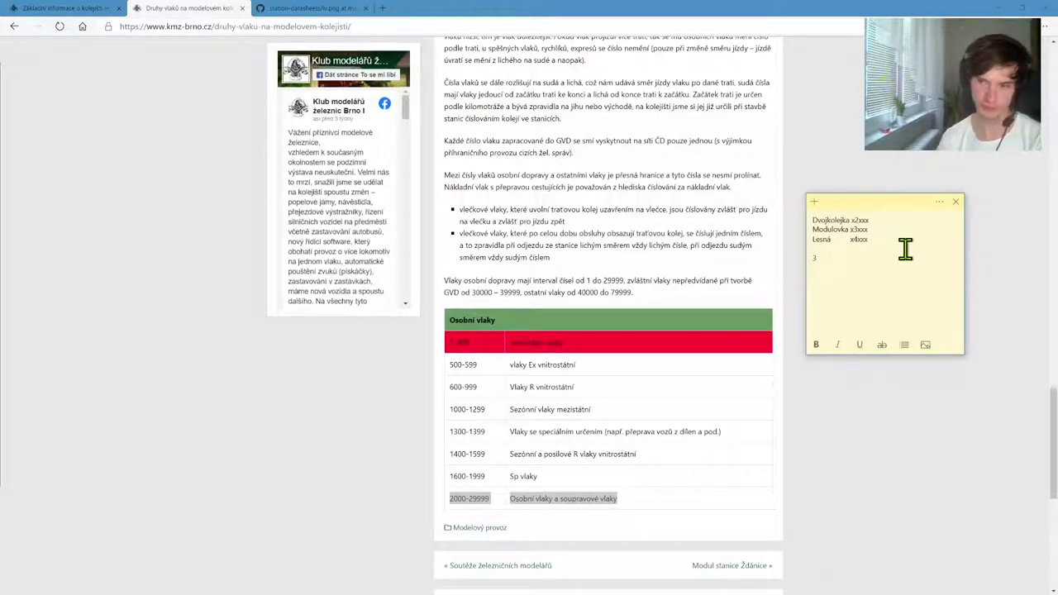
Complete the last line of the sticky note as the train number "MOs 3000"
type("MC")
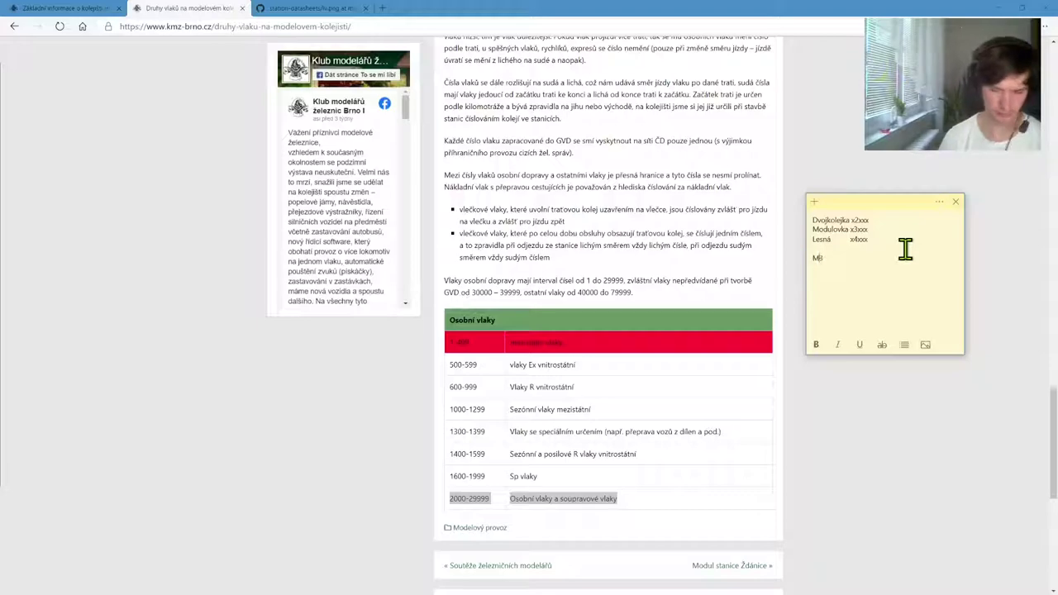
type("s 3")
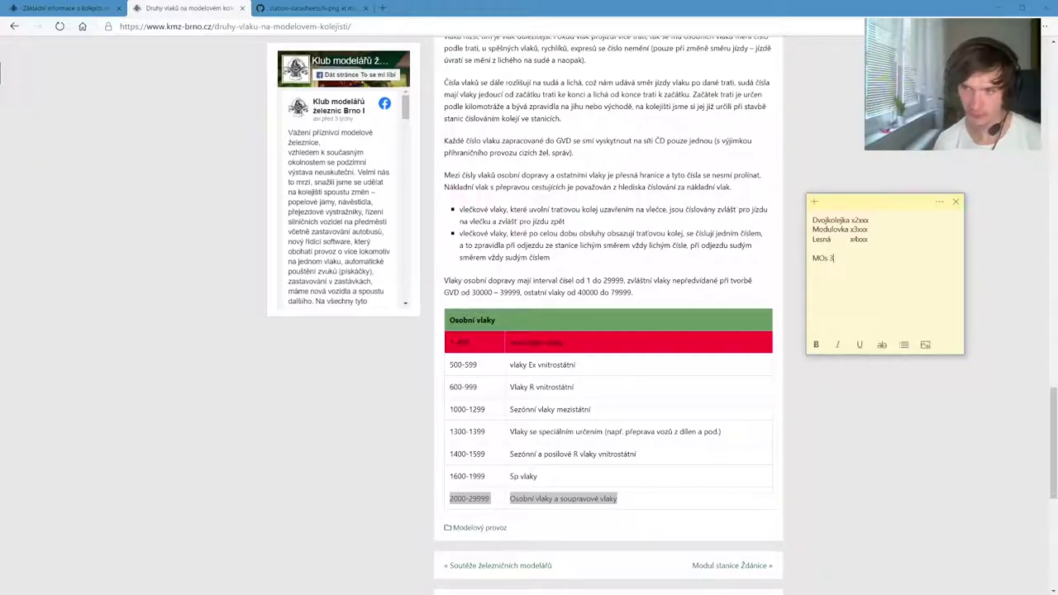
key("BackSpace")
key("BackSpace")
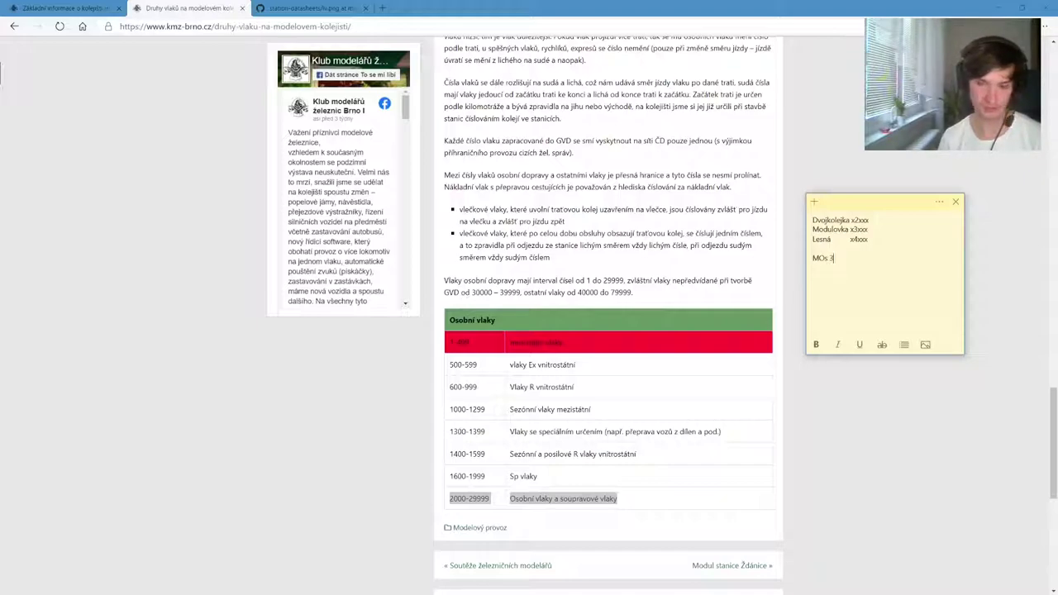
type("000")
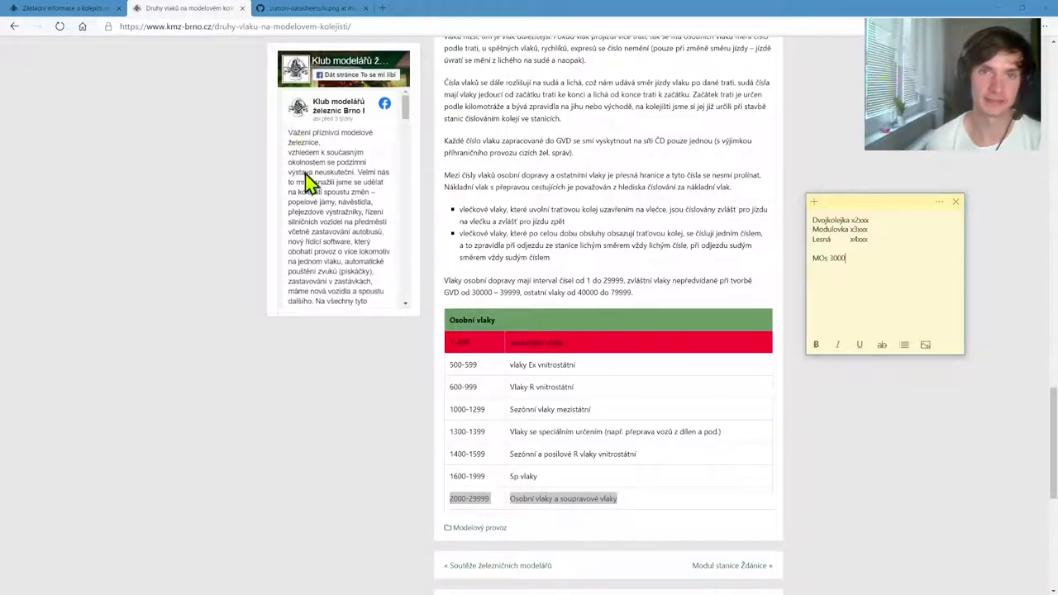
Switch to Microsoft Whiteboard and move the track diagram with its red curve off the timetable graph onto blank canvas
left_click(310, 10)
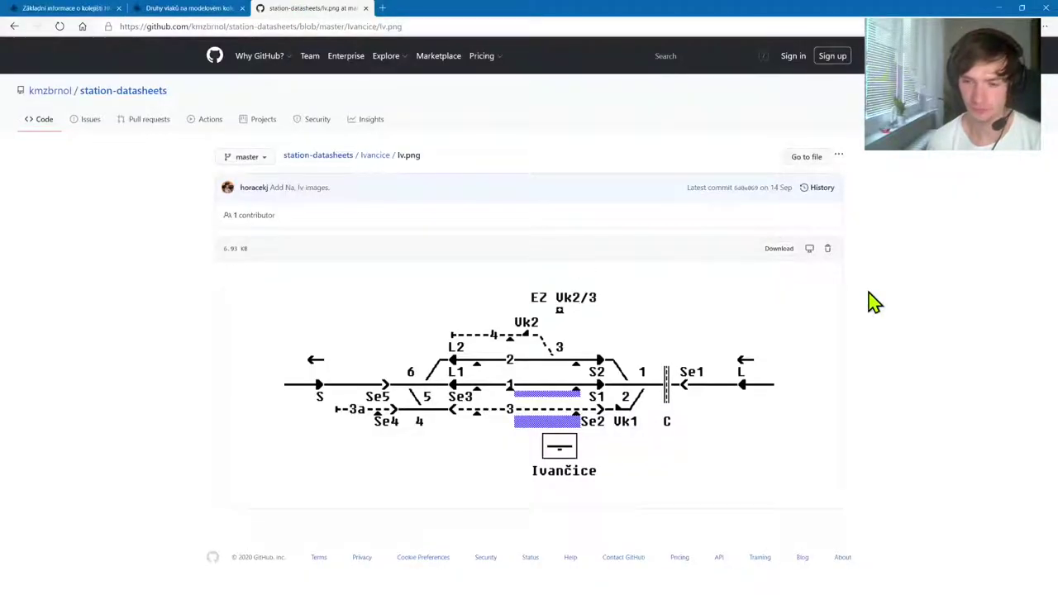
key("alt+Tab")
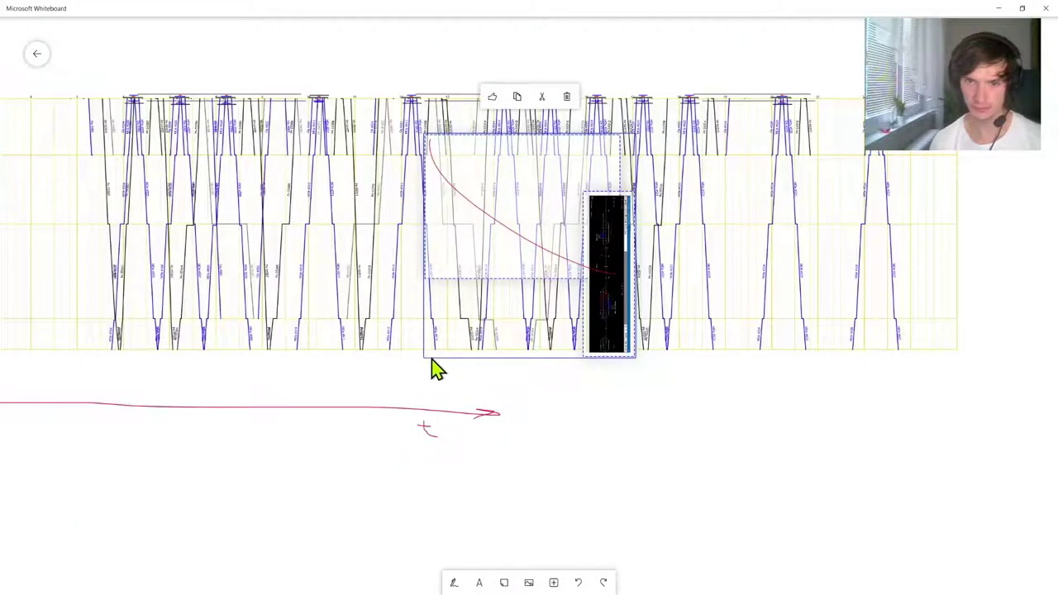
mouse_move(425, 366)
left_mouse_down()
mouse_move(359, 410)
mouse_move(472, 338)
mouse_move(552, 339)
left_mouse_up()
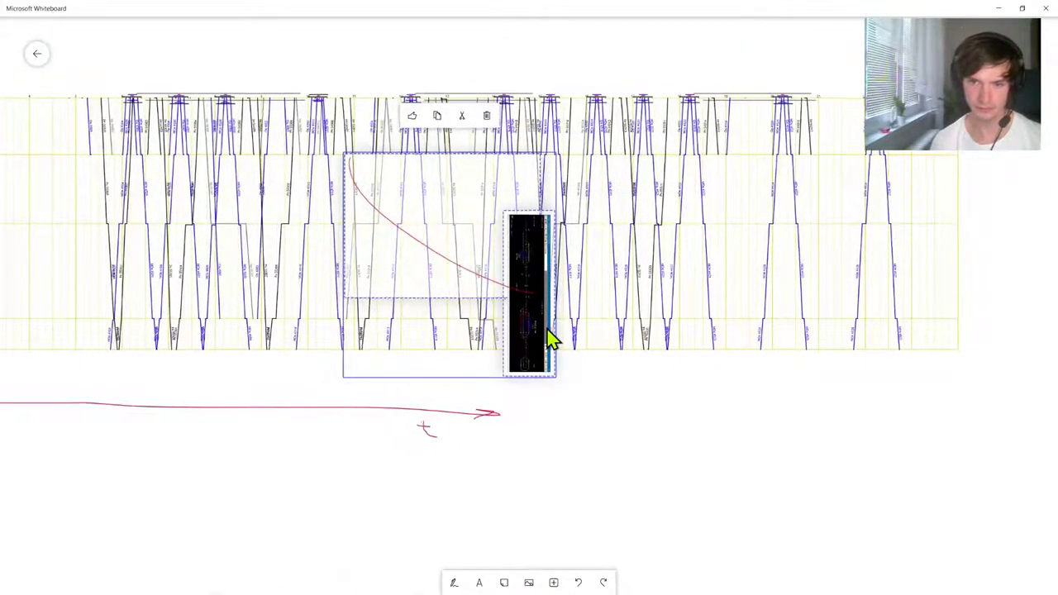
scroll(553, 339, "up", 10)
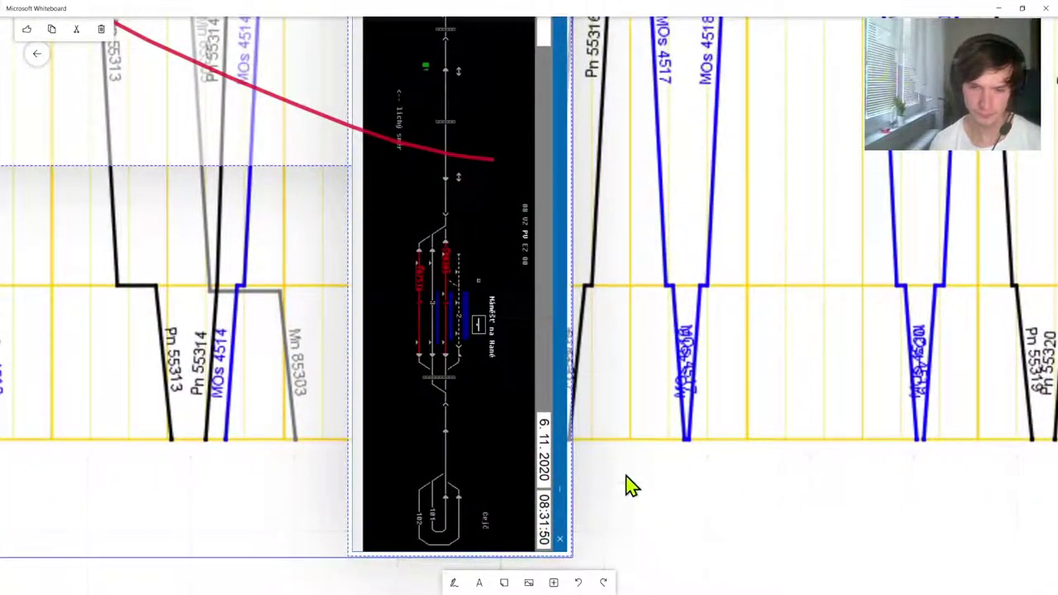
scroll(625, 486, "down", 3)
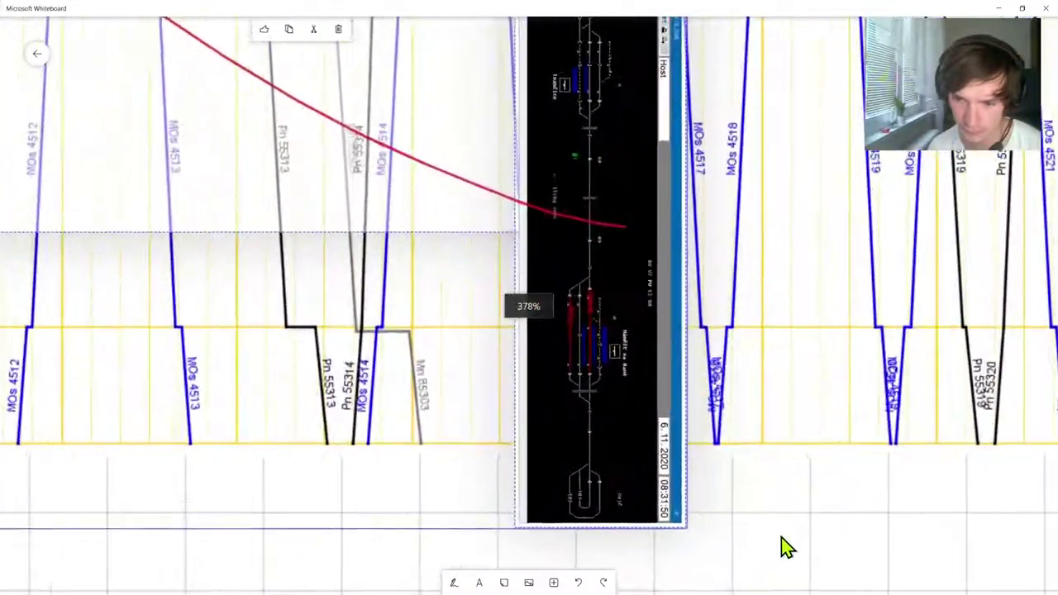
left_click_drag(782, 547, 695, 46)
left_click_drag(488, 9, 577, 2)
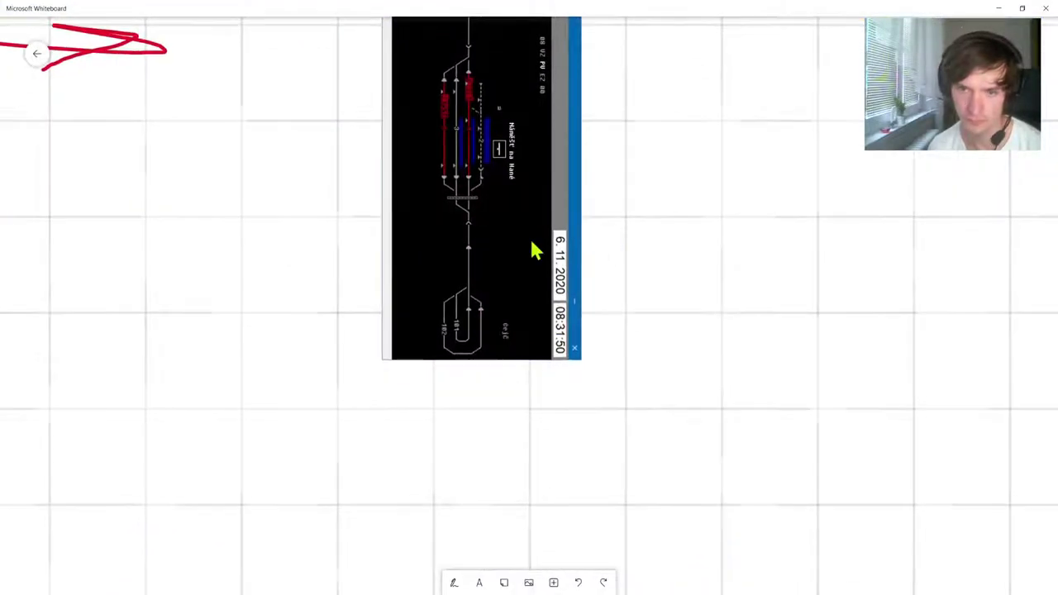
scroll(533, 250, "up", 3)
left_click(463, 274)
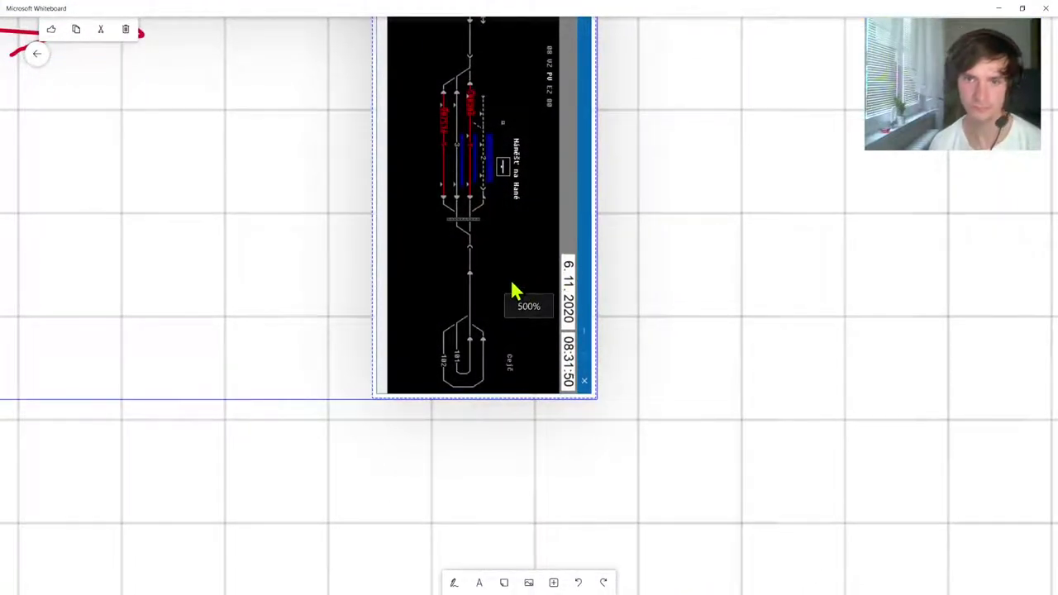
left_click(248, 490)
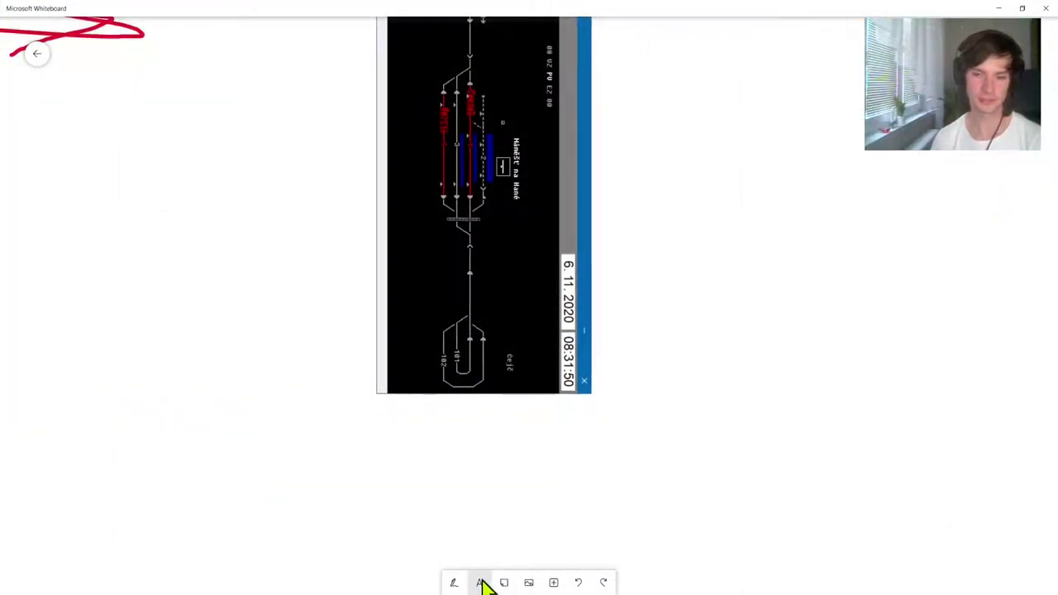
Try tracing the route through Náměšť na Hané on the track diagram with the red pen, and undo the stroke
left_click(456, 583)
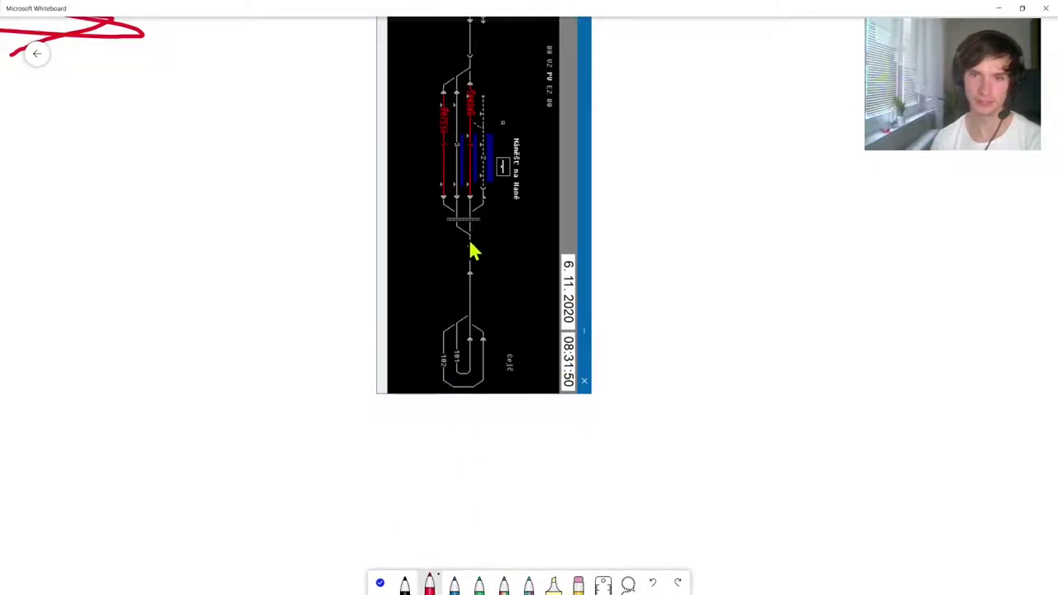
left_click_drag(468, 245, 474, 78)
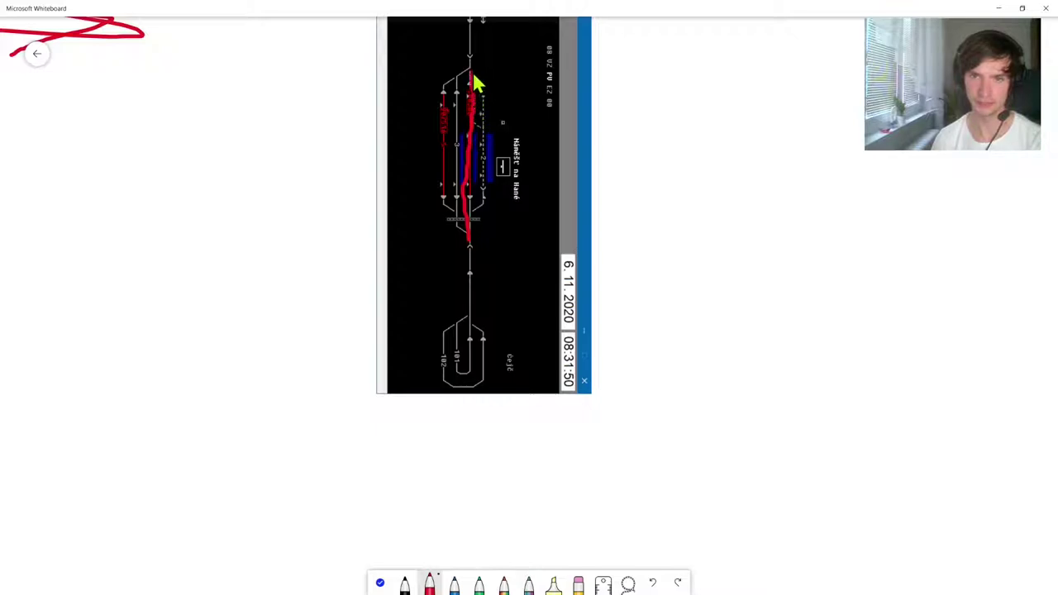
left_click(653, 583)
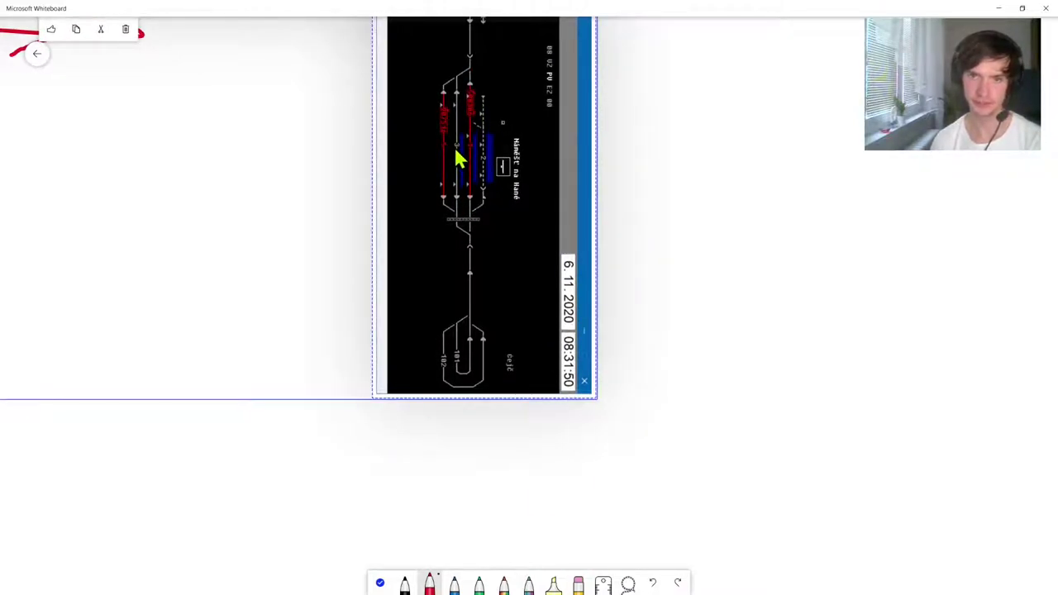
Draw a red vertical stroke on the blank canvas beside the diagram and a short red stroke across the platforms at Náměšť na Hané
scroll(502, 434, "up", 1)
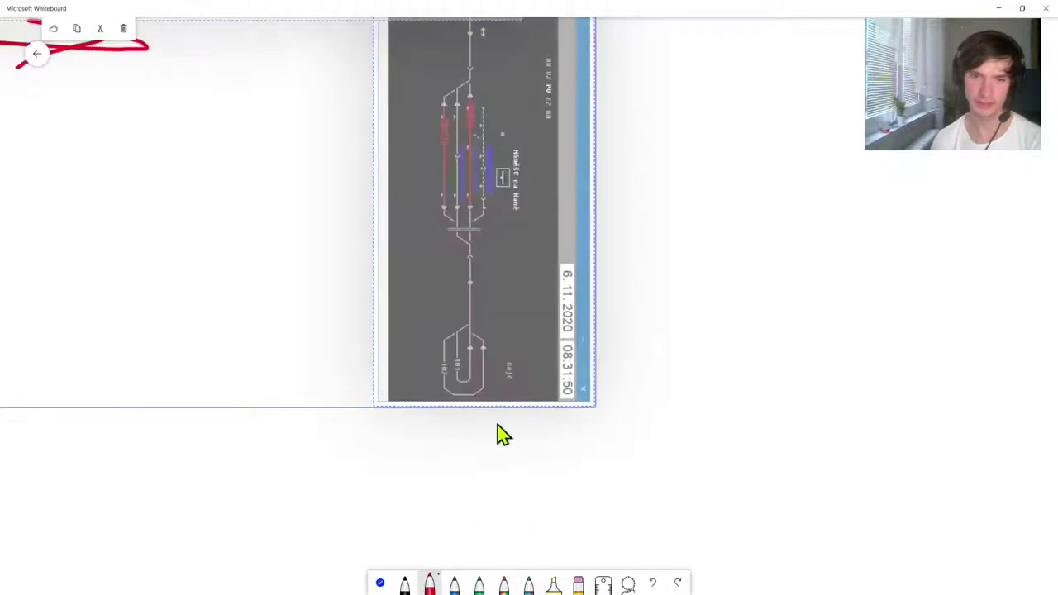
scroll(498, 427, "up", 10)
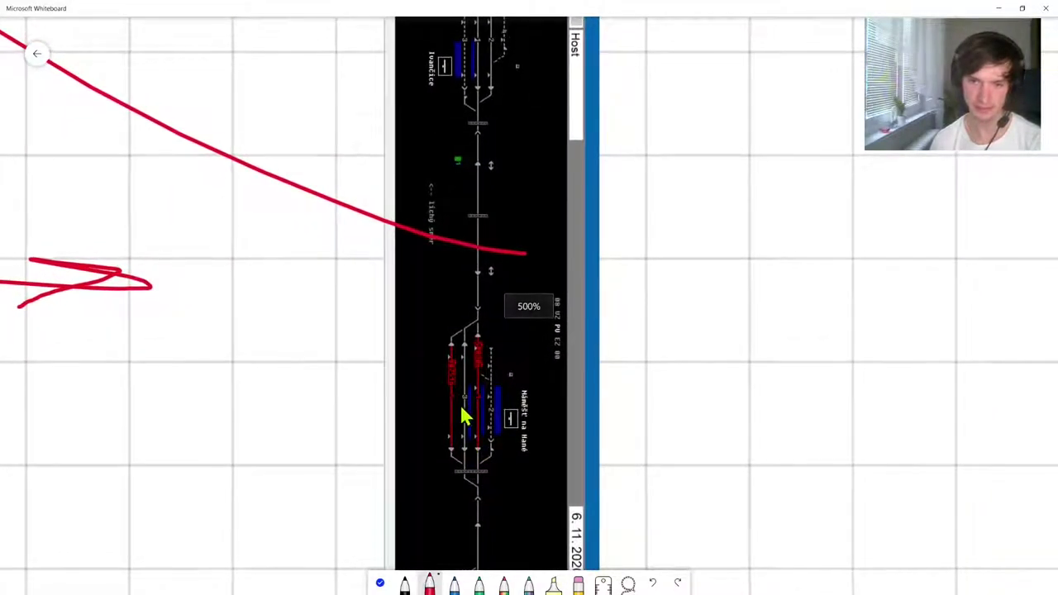
left_click_drag(687, 485, 687, 405)
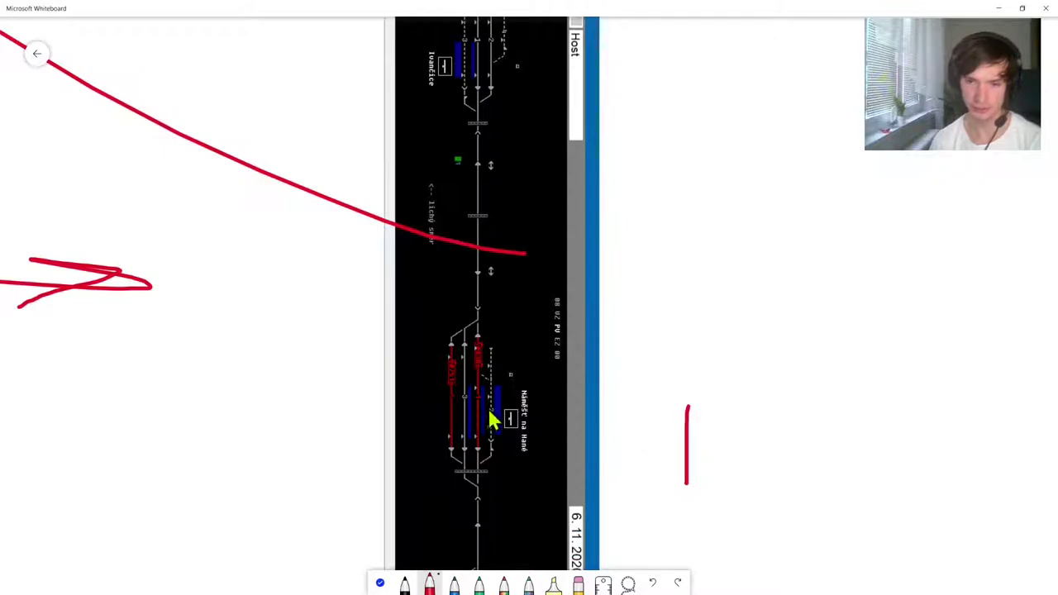
left_click_drag(482, 411, 504, 410)
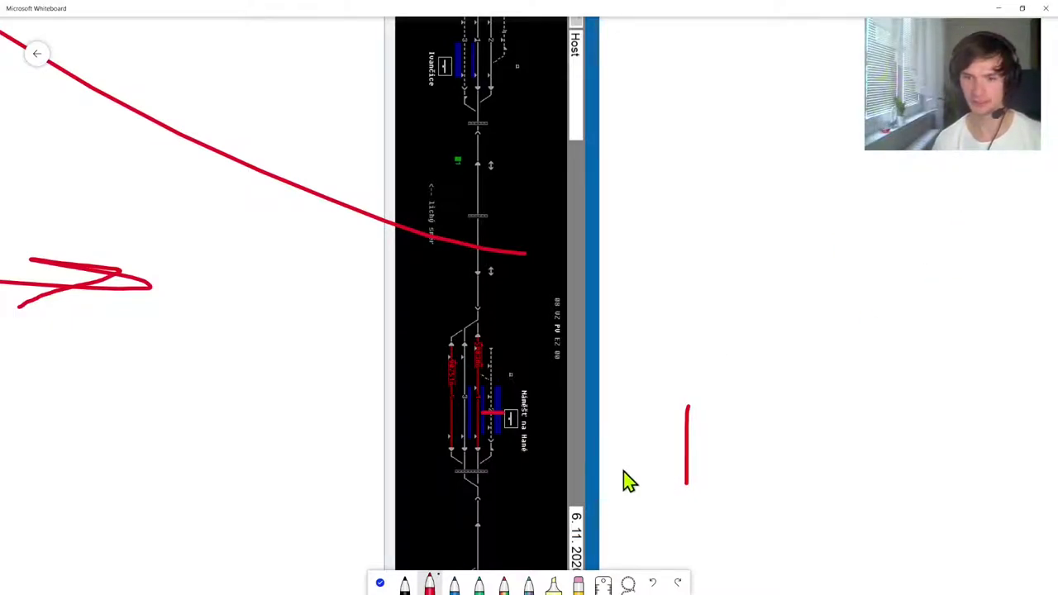
Switch to the browser and examine the kmz-brno.cz article on train types and train numbering
left_click(381, 584)
mouse_move(763, 531)
left_mouse_down()
mouse_move(739, 273)
mouse_move(774, 381)
left_mouse_up()
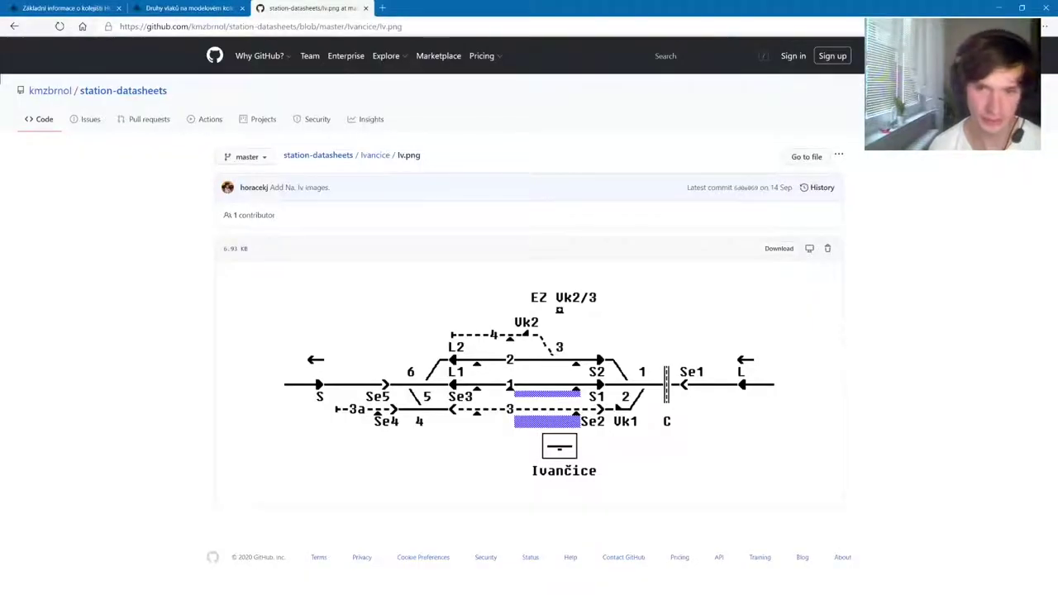
left_click(153, 9)
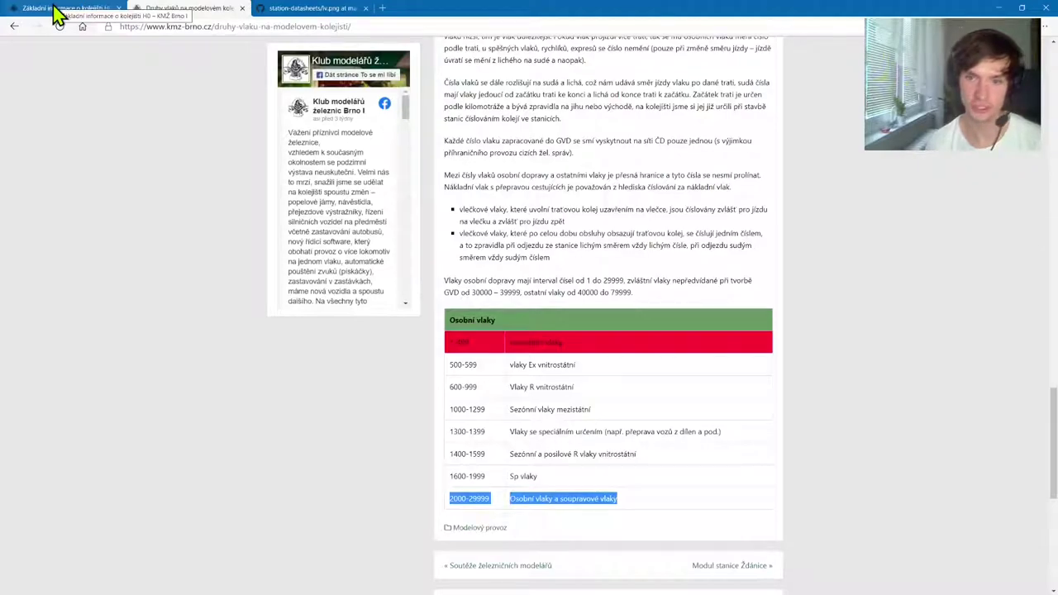
scroll(496, 229, "up", 2)
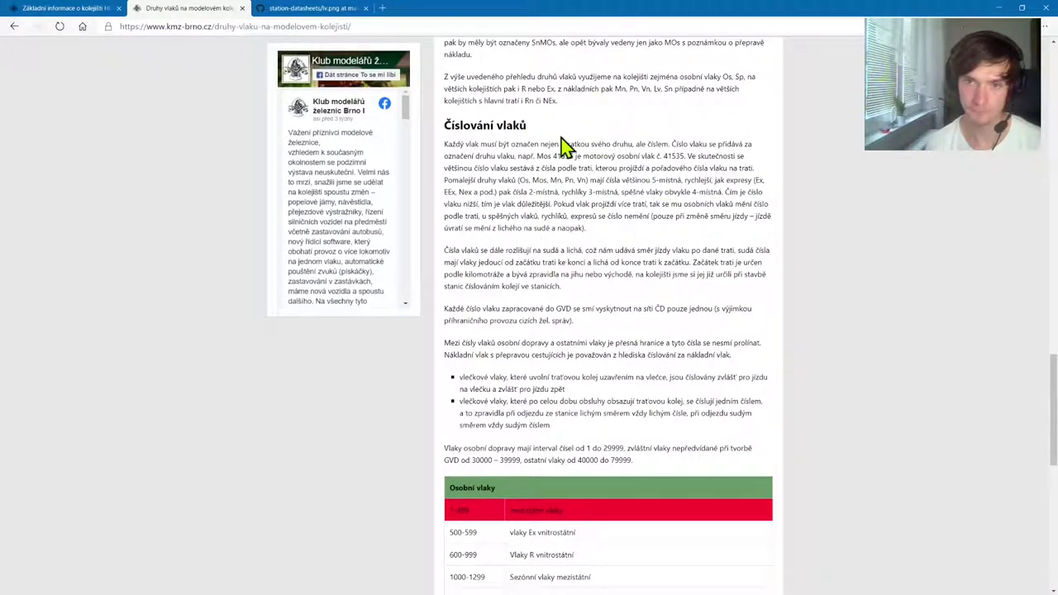
scroll(512, 290, "up", 15)
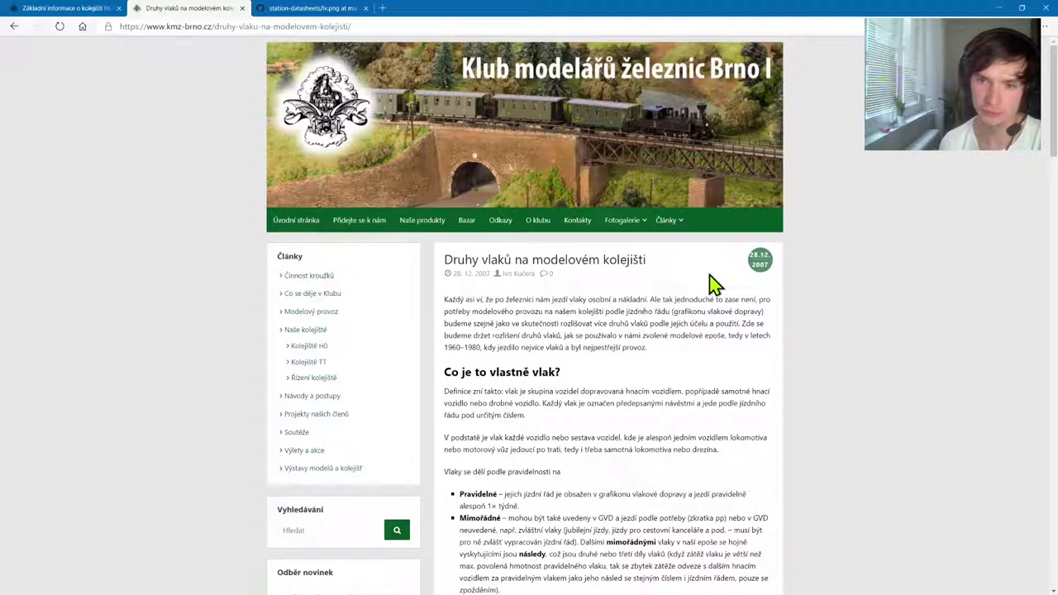
scroll(707, 281, "down", 5)
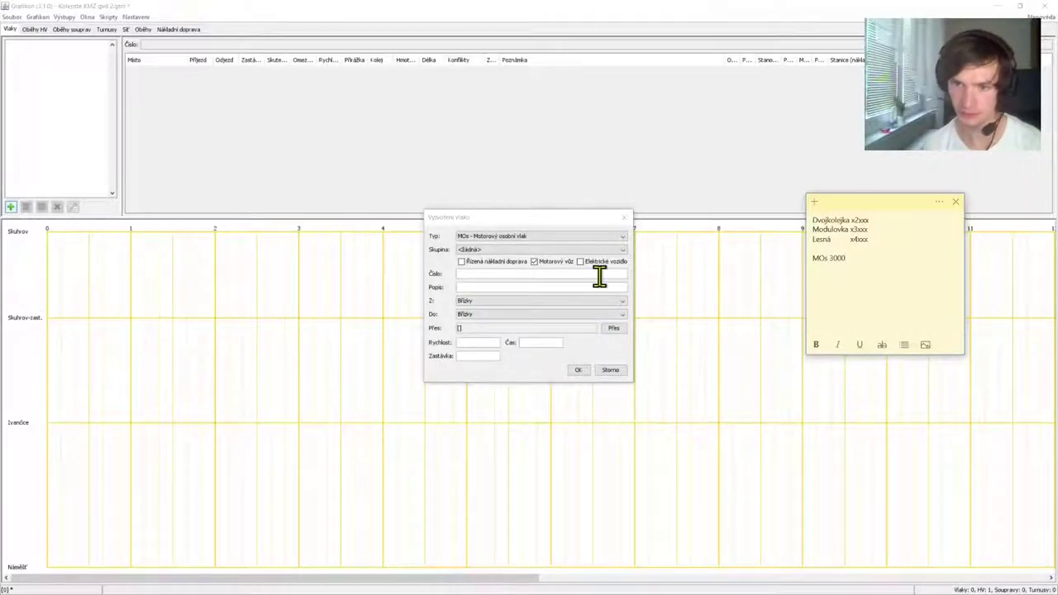
Switch to GRAFIKON and create the MOs motor passenger train with number 30000, running from Náměšť to Skuhrov
left_click(562, 275)
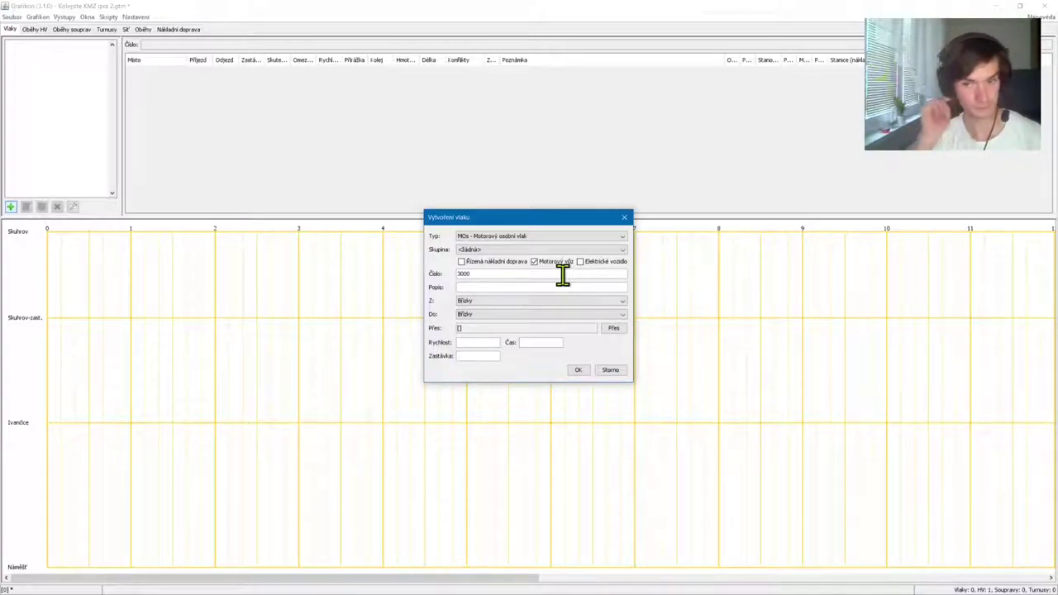
type("0")
left_click(497, 302)
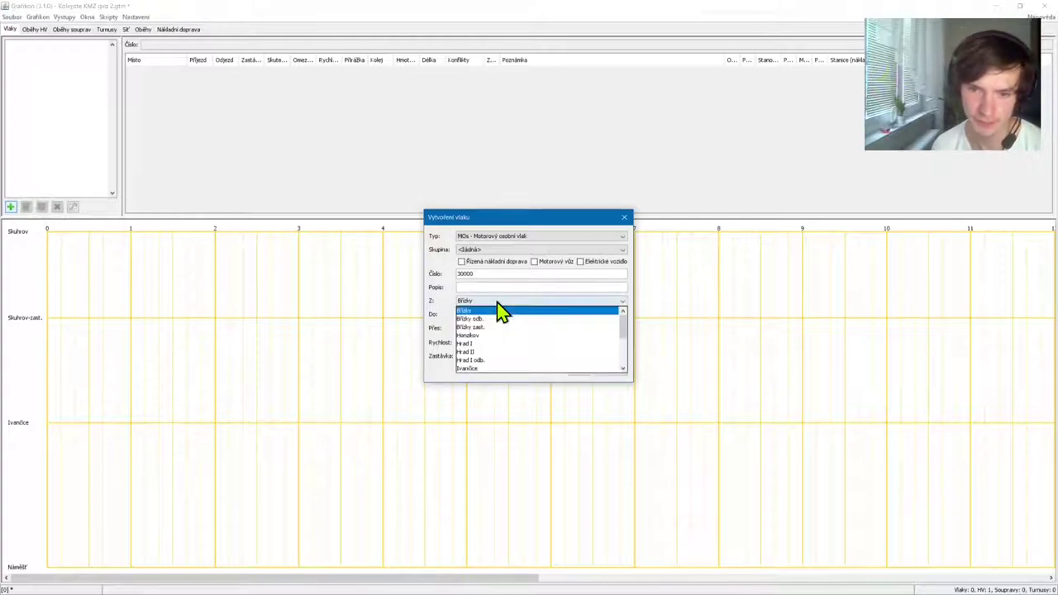
key("n")
key("Return")
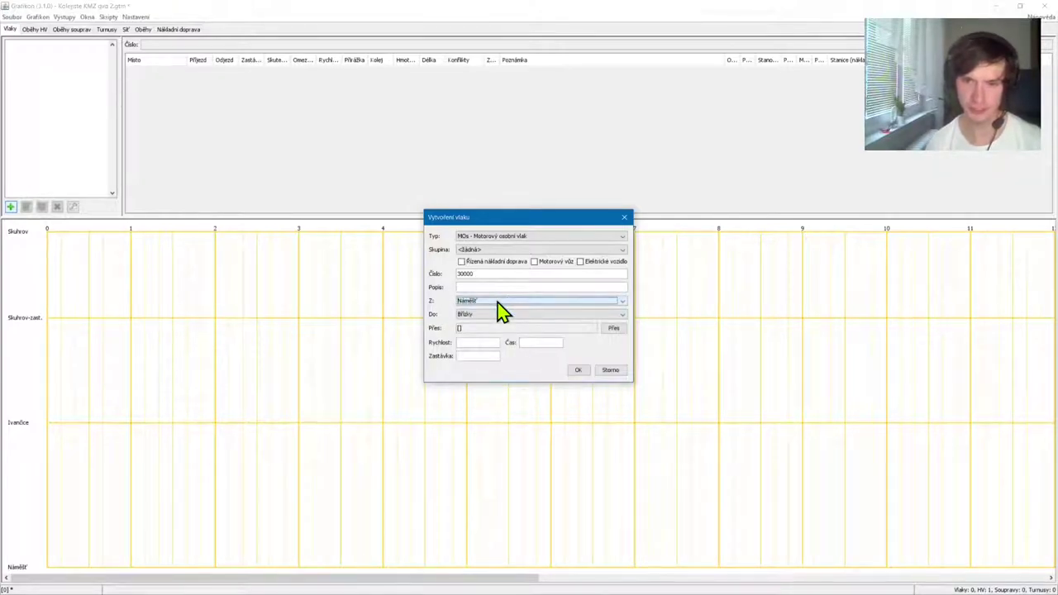
left_click(511, 316)
key("s")
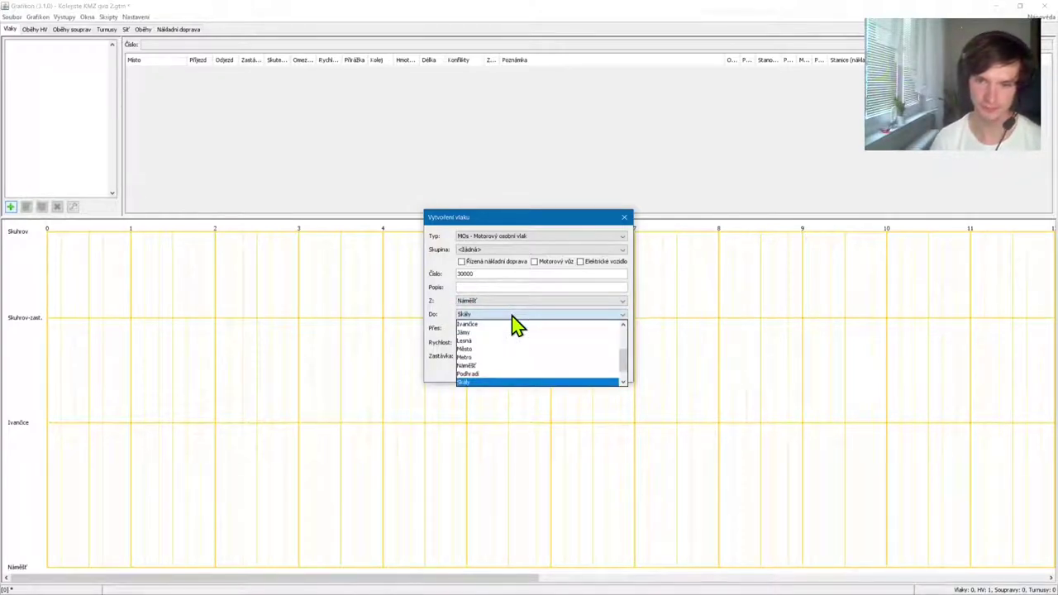
key("s")
key("Return")
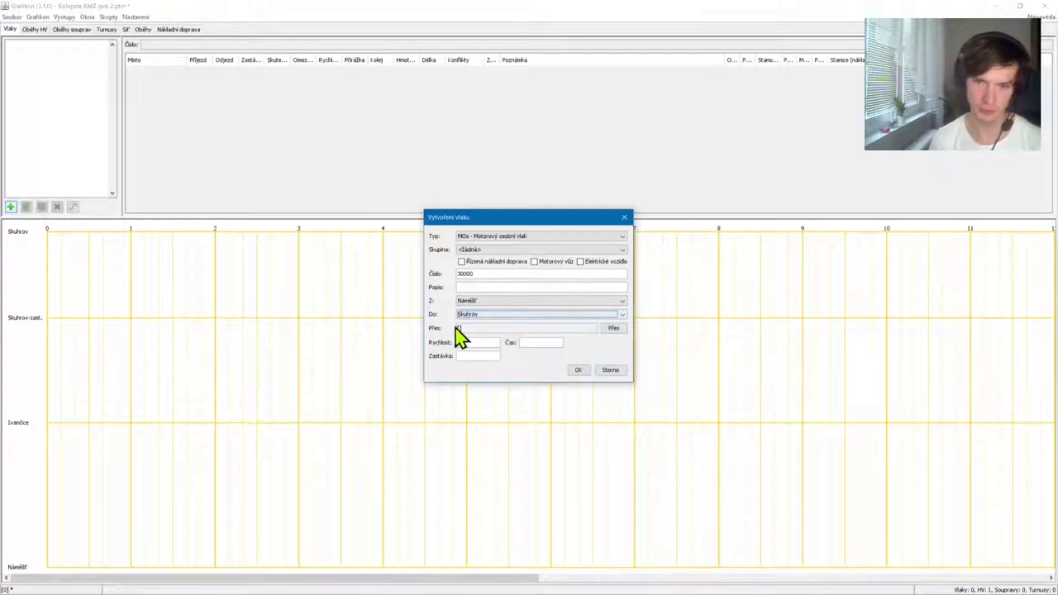
left_click(580, 370)
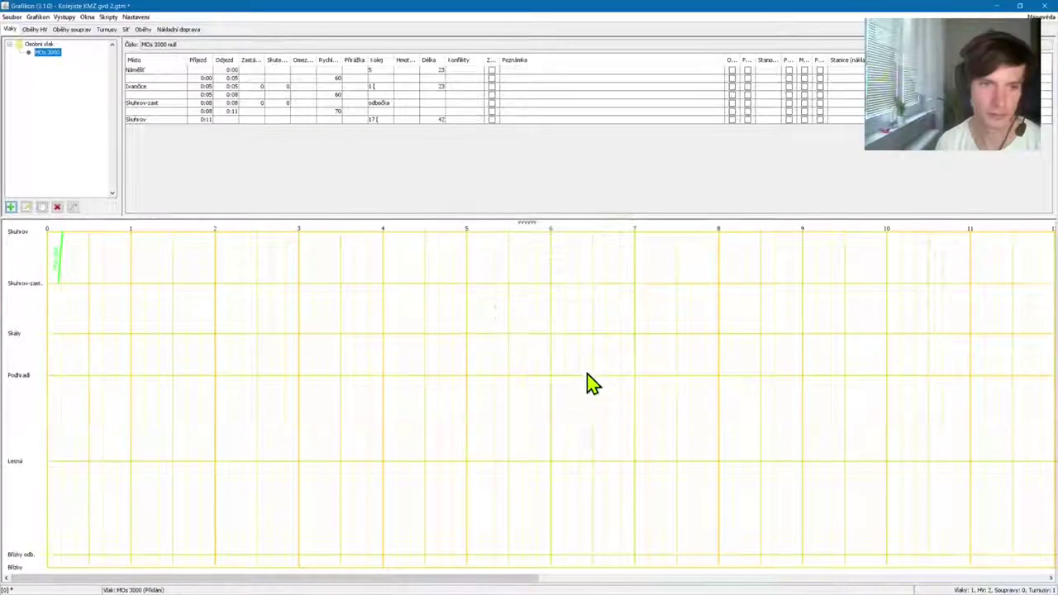
Display the route Skuhrov, Skuhrov-zast., Ivančice, Náměšť in the timetable graph
right_click(260, 297)
left_click(194, 300)
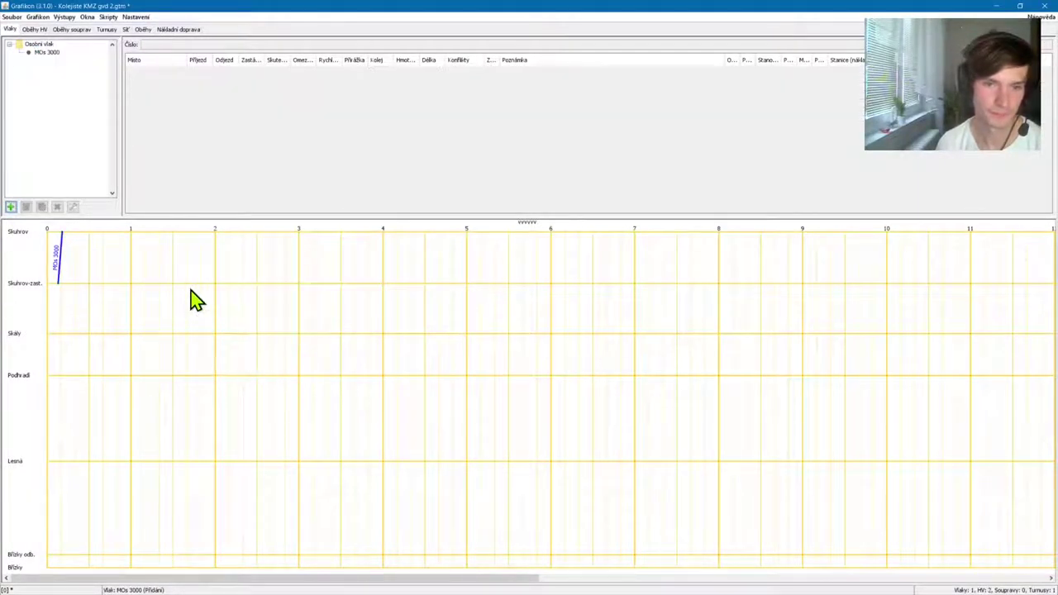
left_click(59, 258)
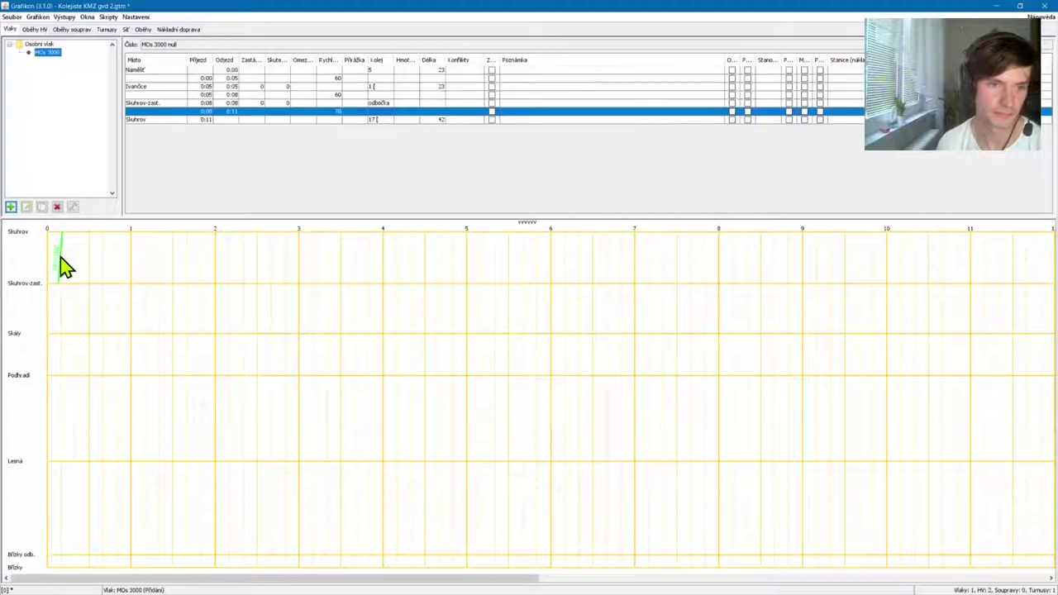
left_click(261, 323)
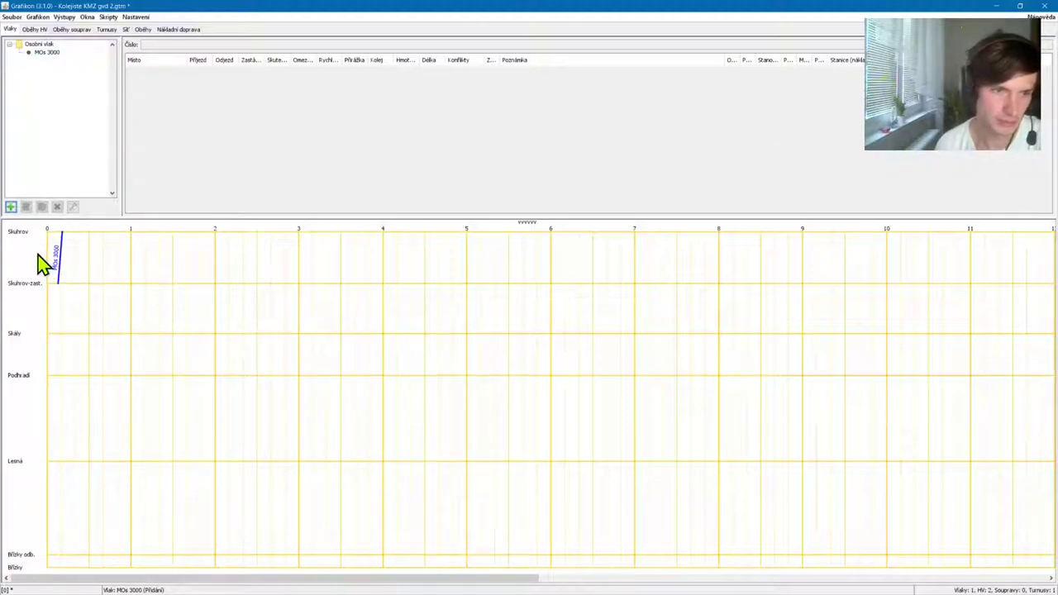
right_click(417, 340)
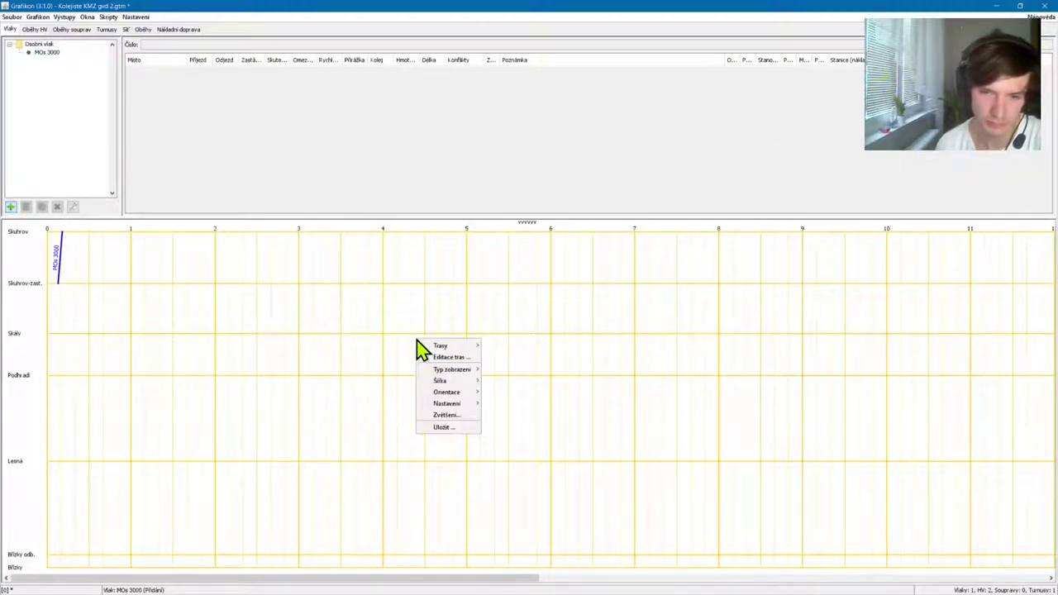
mouse_move(426, 343)
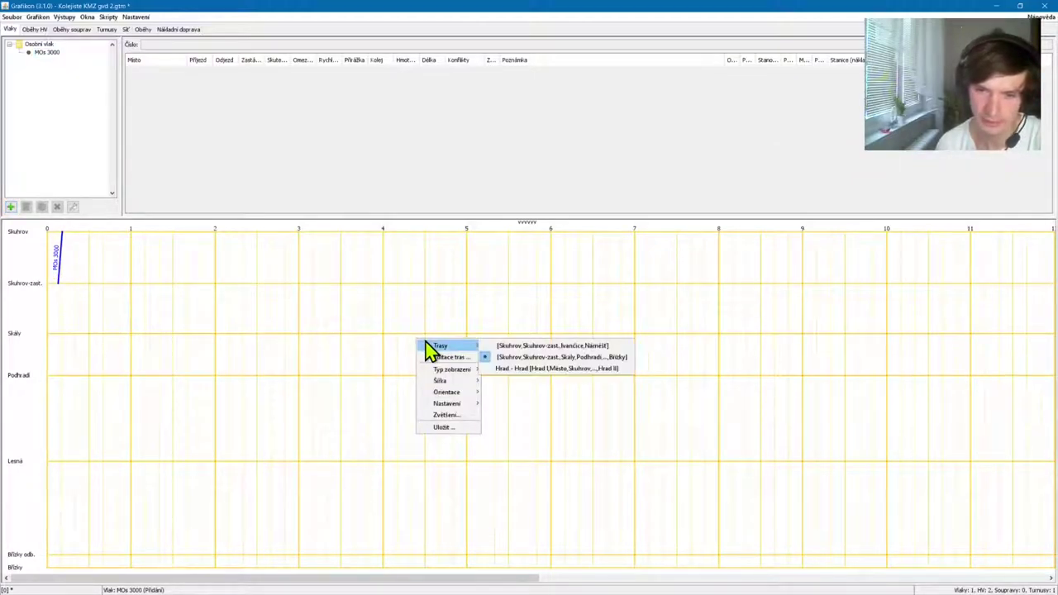
left_click(571, 347)
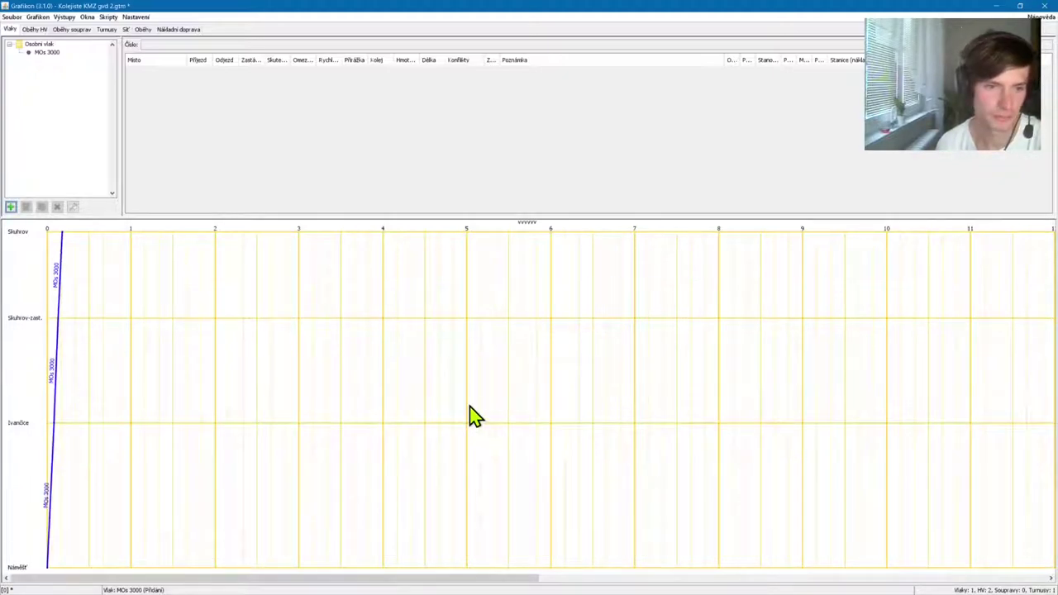
Set the departure of train MOs 30000 from Náměšť to 4:00
left_click(93, 289)
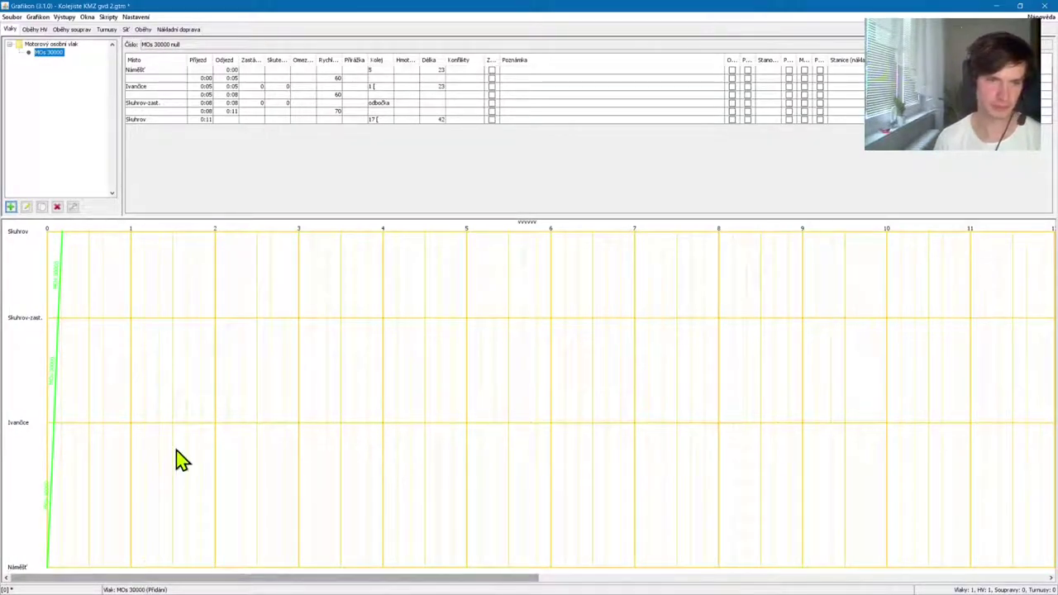
left_click(179, 343)
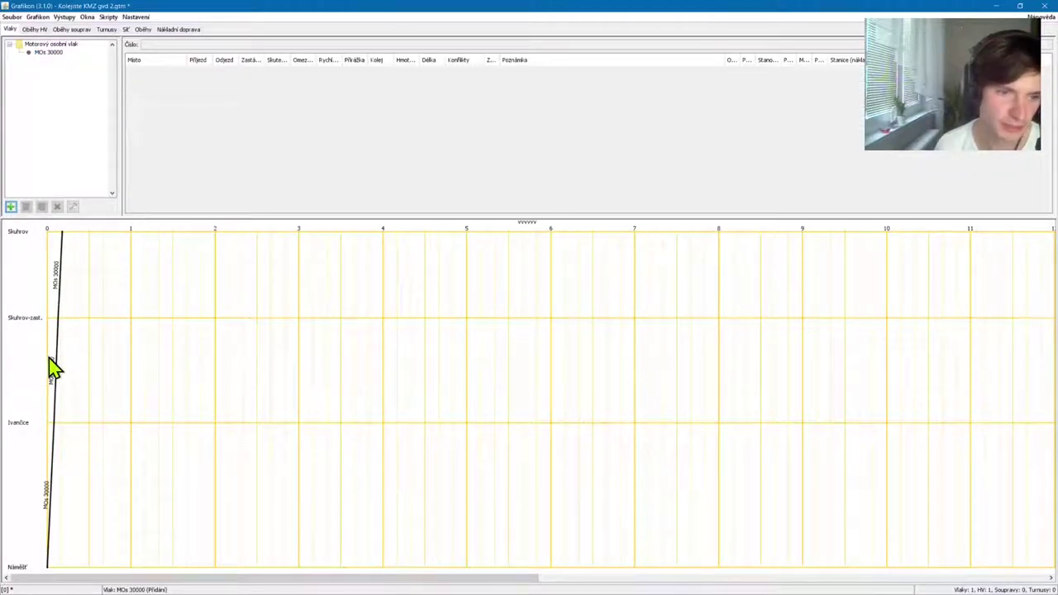
left_click(45, 54)
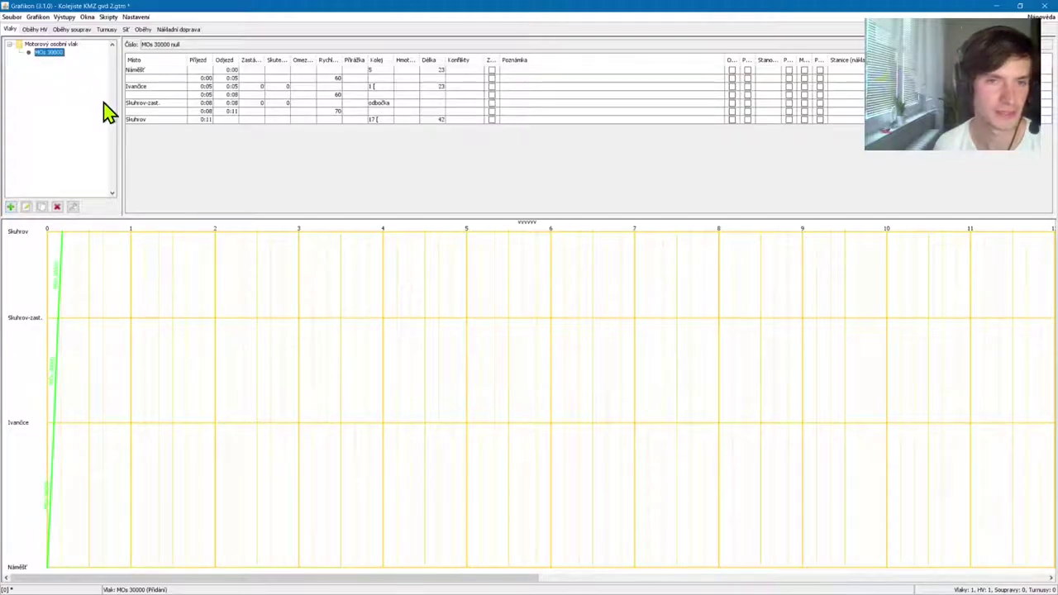
left_click(93, 343)
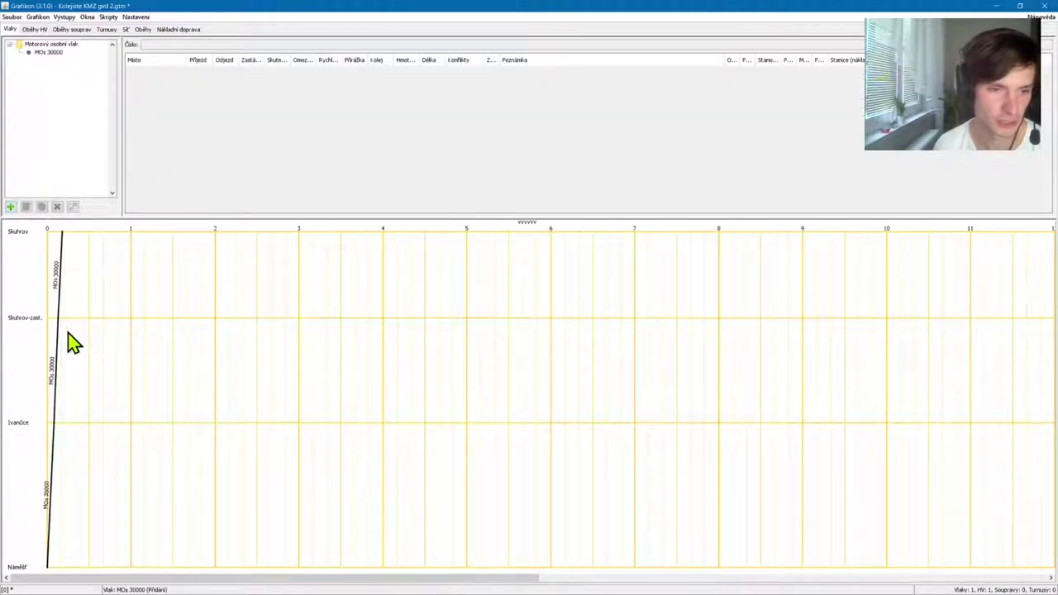
left_click(55, 385)
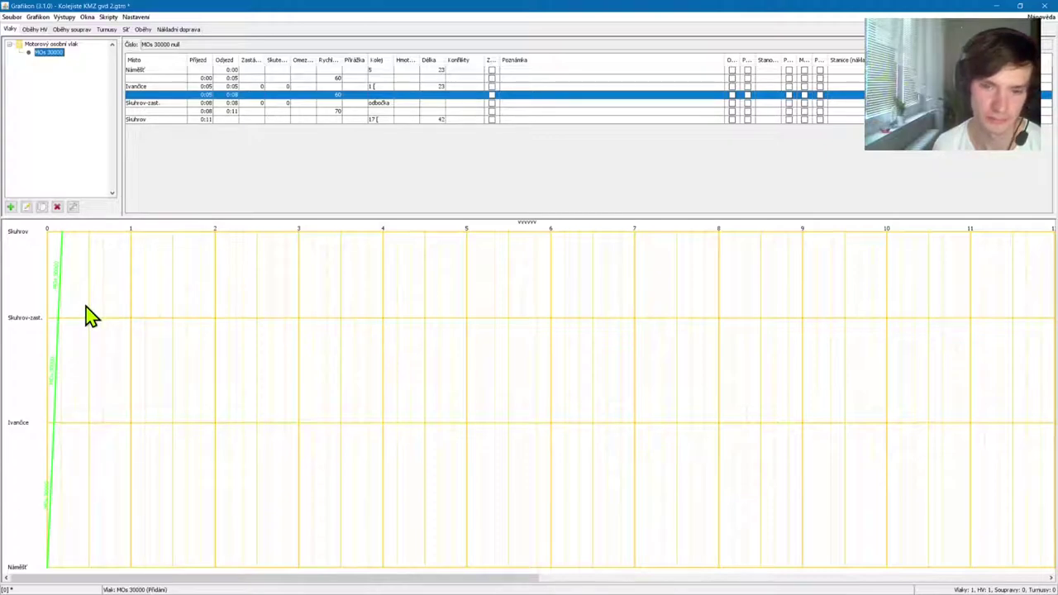
left_click(228, 71)
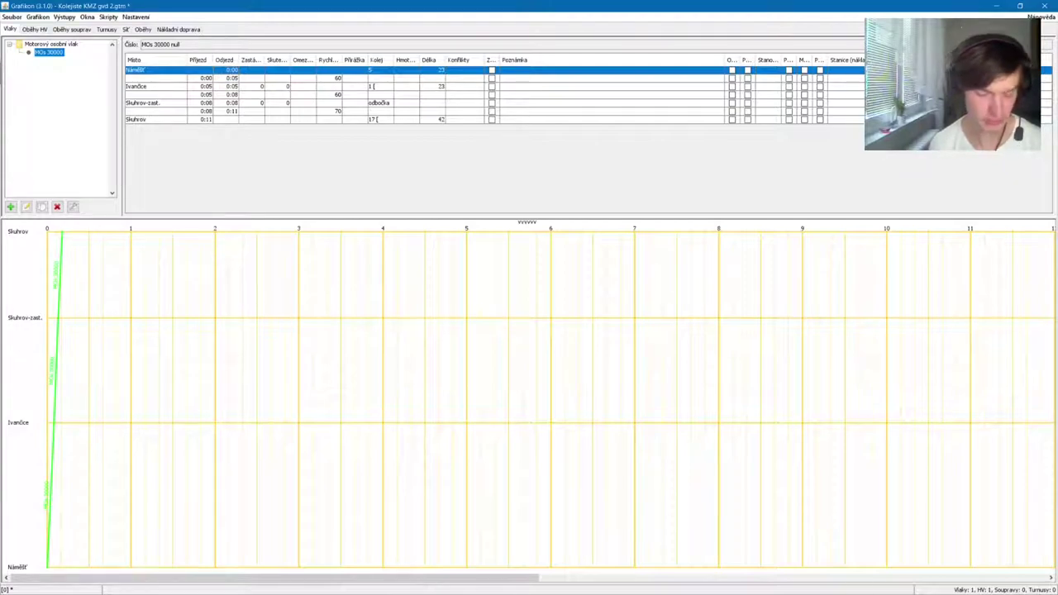
left_click(229, 71)
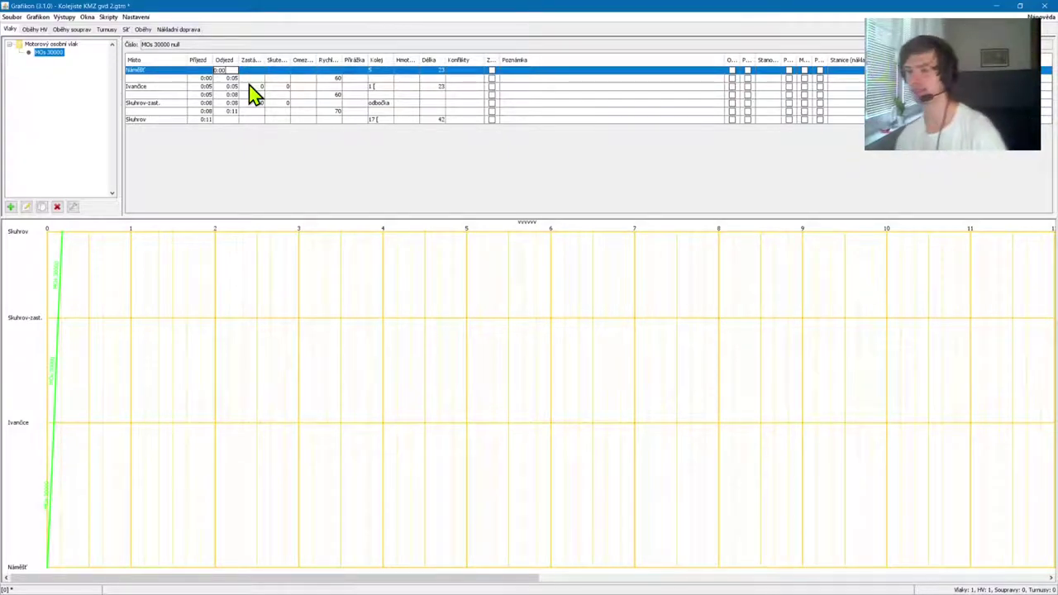
key("Return")
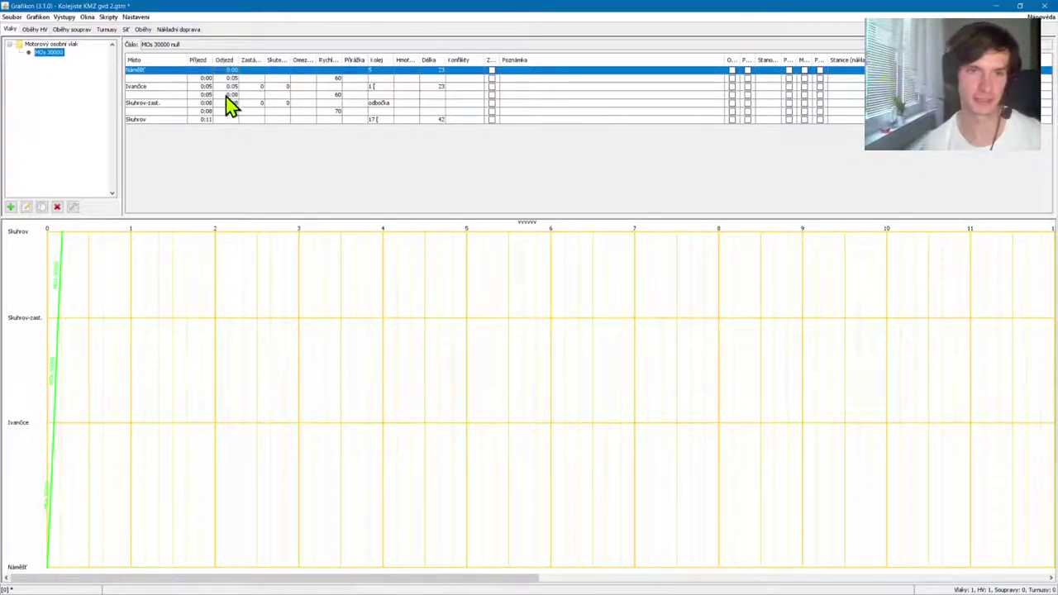
double_click(228, 72)
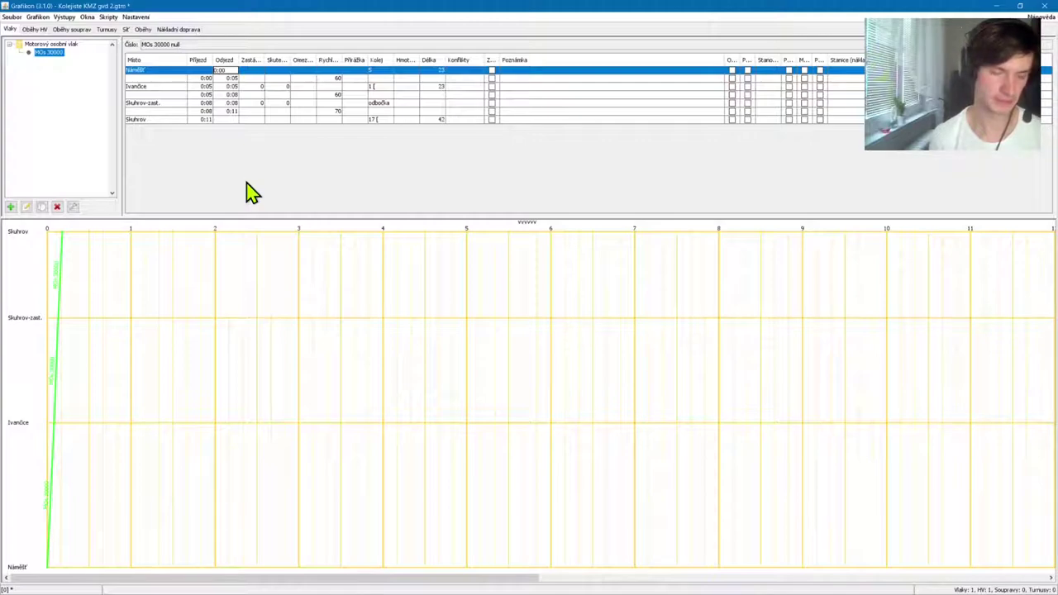
type("4")
key("Return")
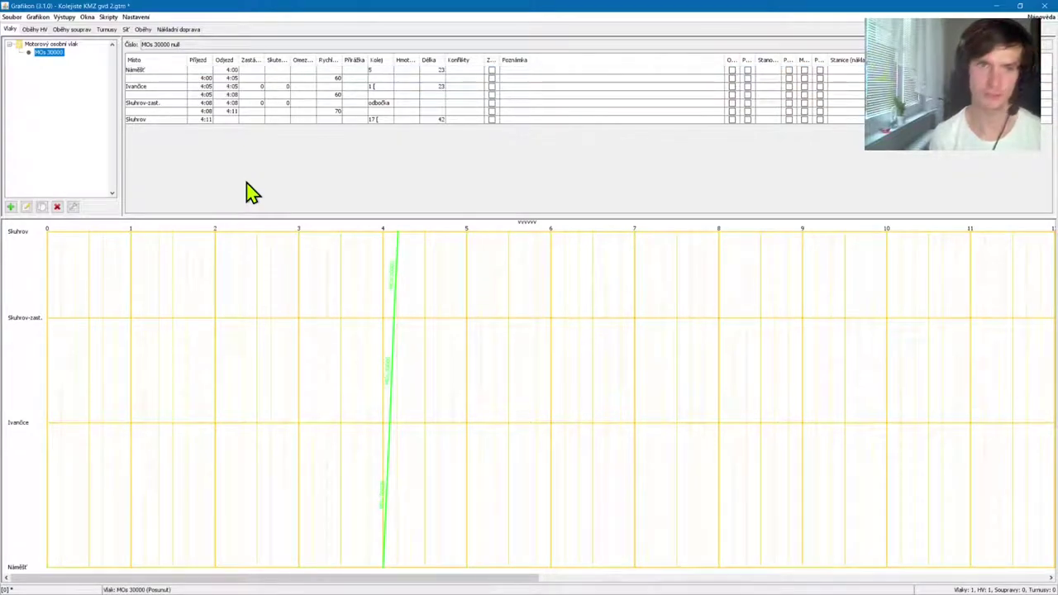
Examine the timetable rows of train MOs 30000, including the Náměšť departure, the note field and the section to Ivančice
left_click(204, 79)
left_click(196, 71)
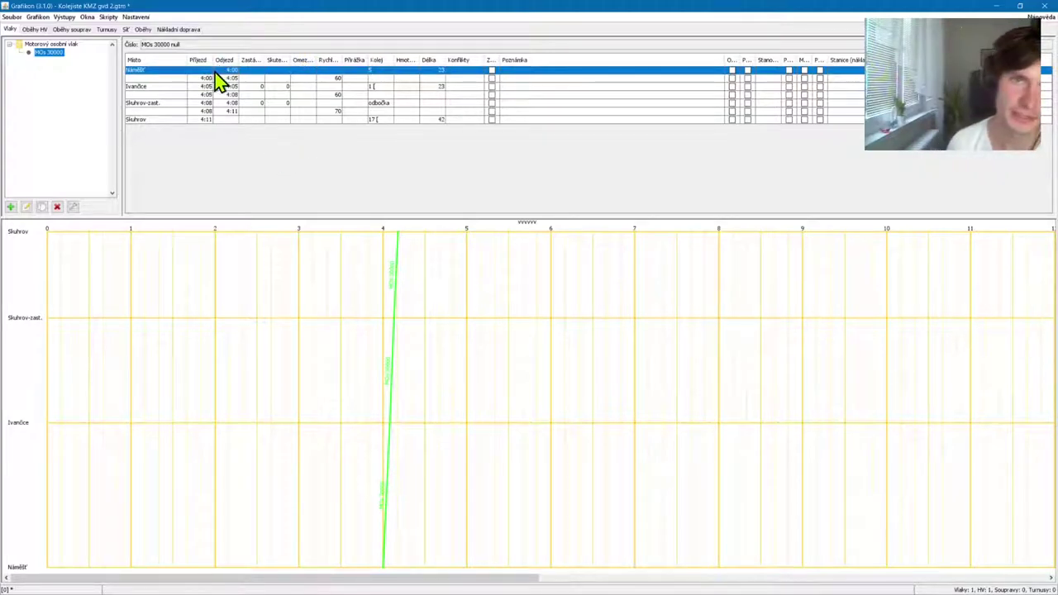
left_click(533, 72)
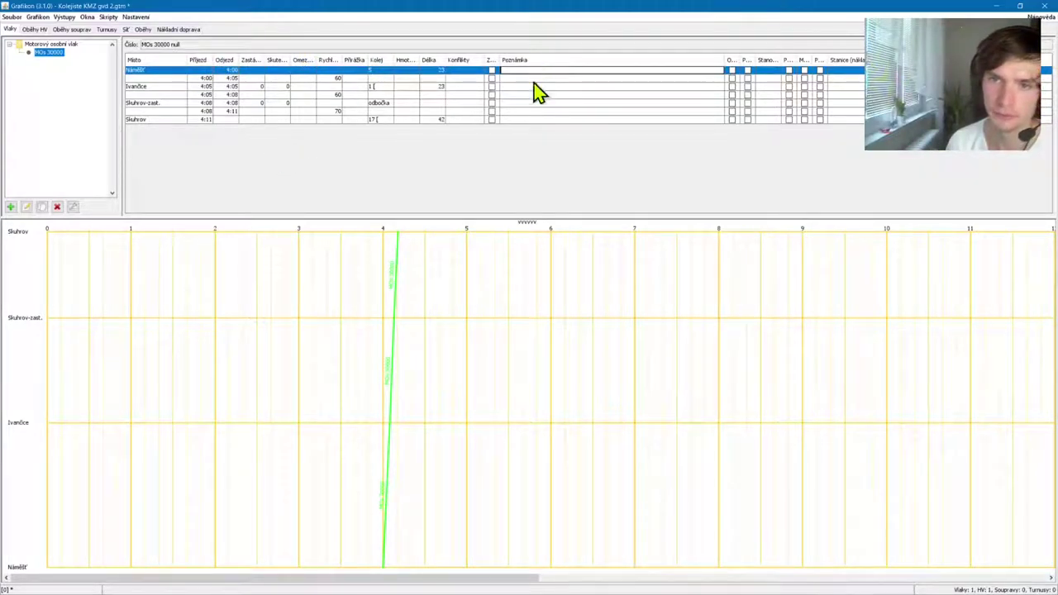
left_click(540, 112)
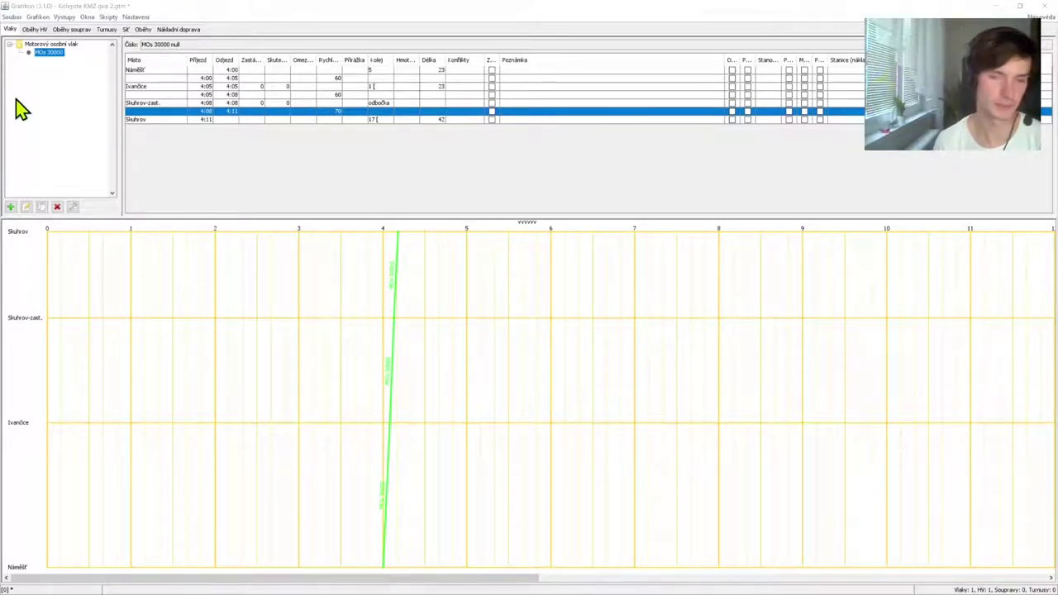
left_click(137, 69)
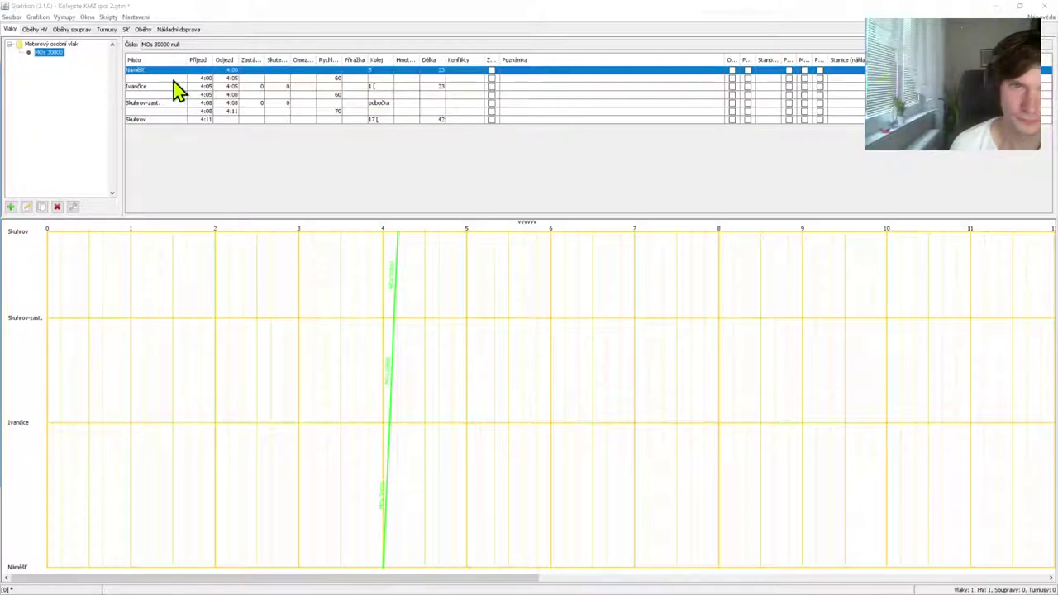
left_click(173, 79)
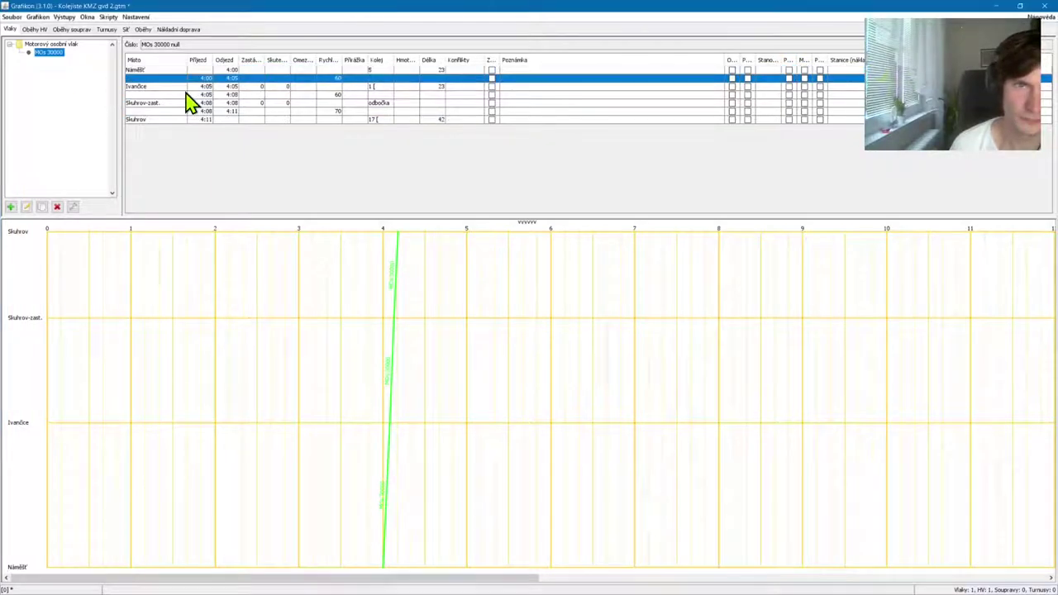
left_click(230, 86)
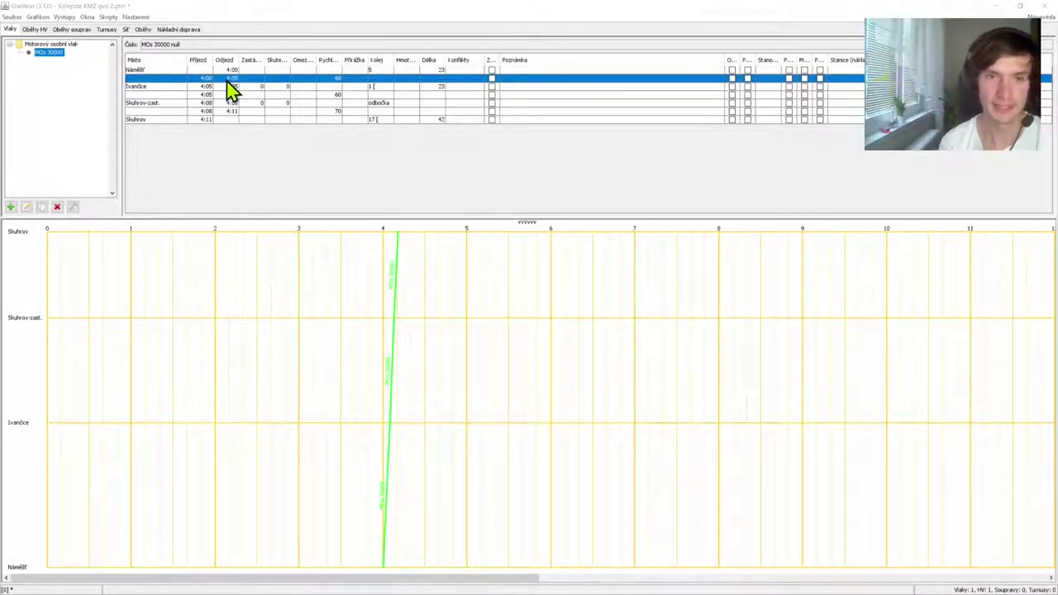
left_click(244, 15)
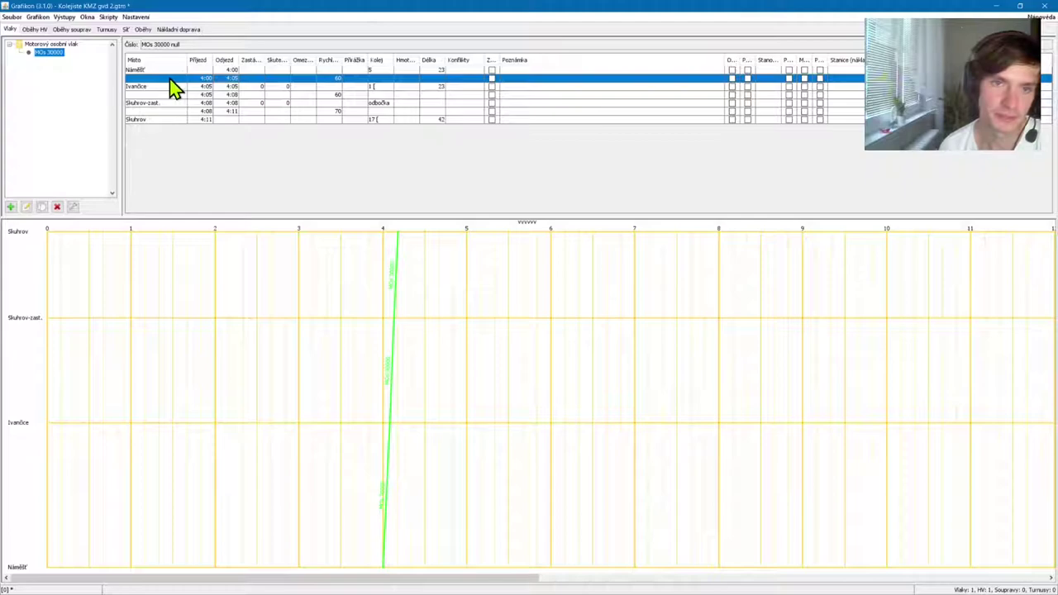
left_click(205, 88)
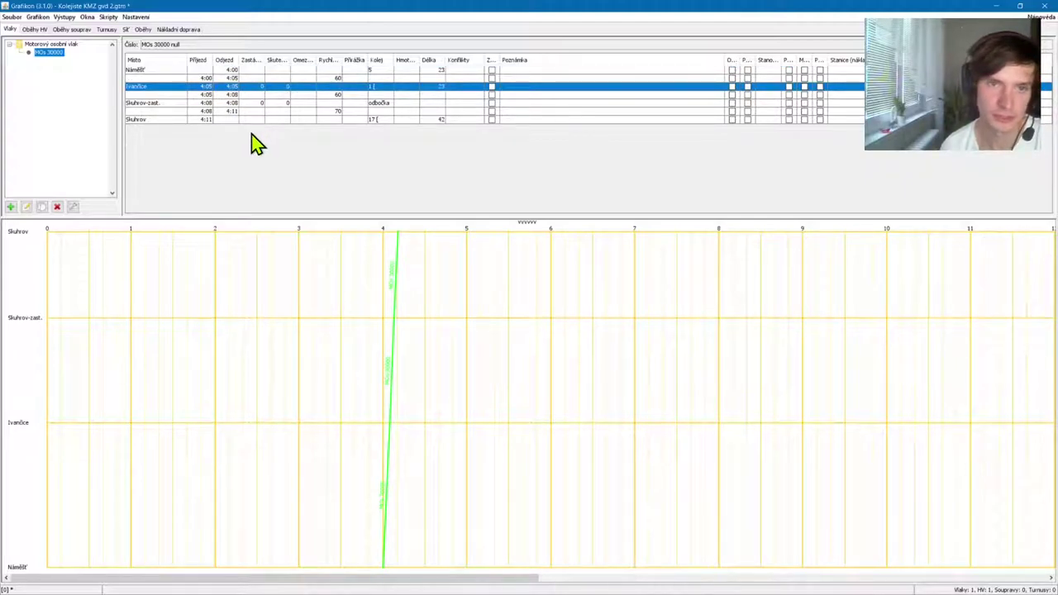
Set the departure of train MOs 30000 from Ivančice to 4:10
double_click(232, 87)
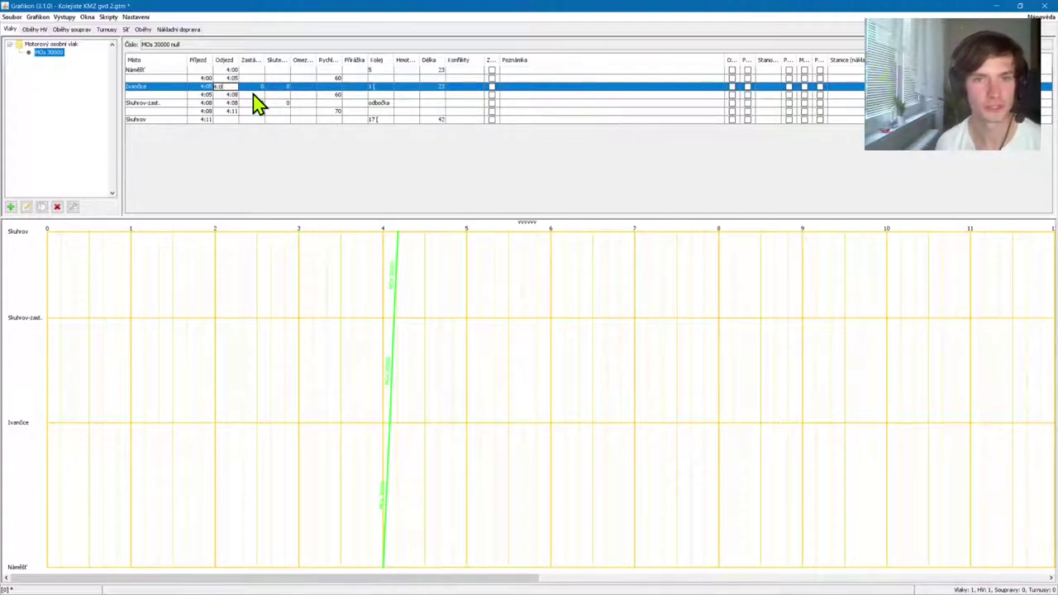
key("BackSpace")
key("BackSpace")
type("10")
key("Return")
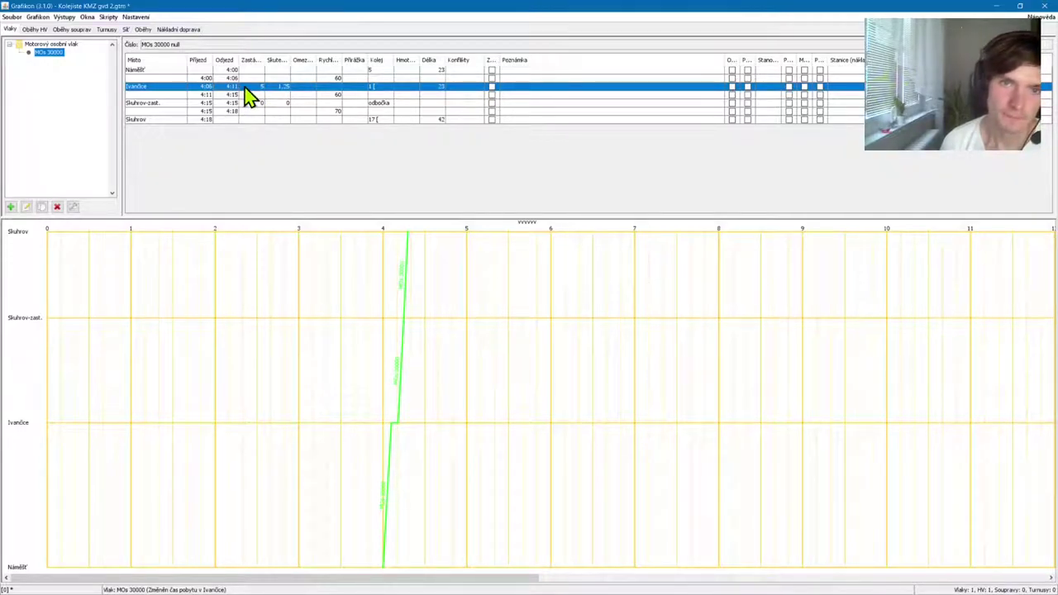
Set the departure of train MOs 30000 from Náměšť to 4:15
left_click(201, 122)
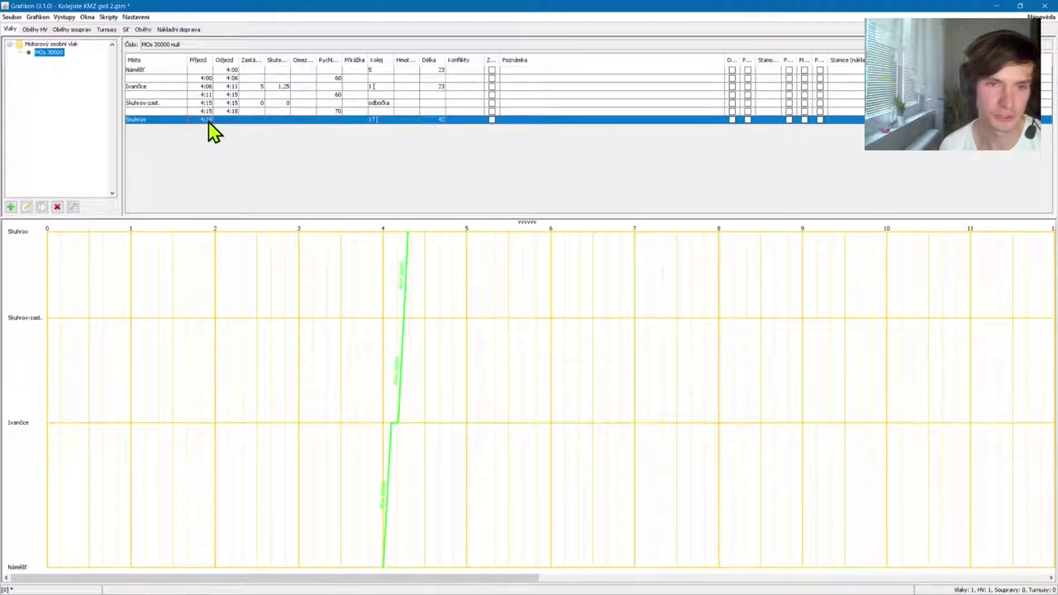
left_click(235, 70)
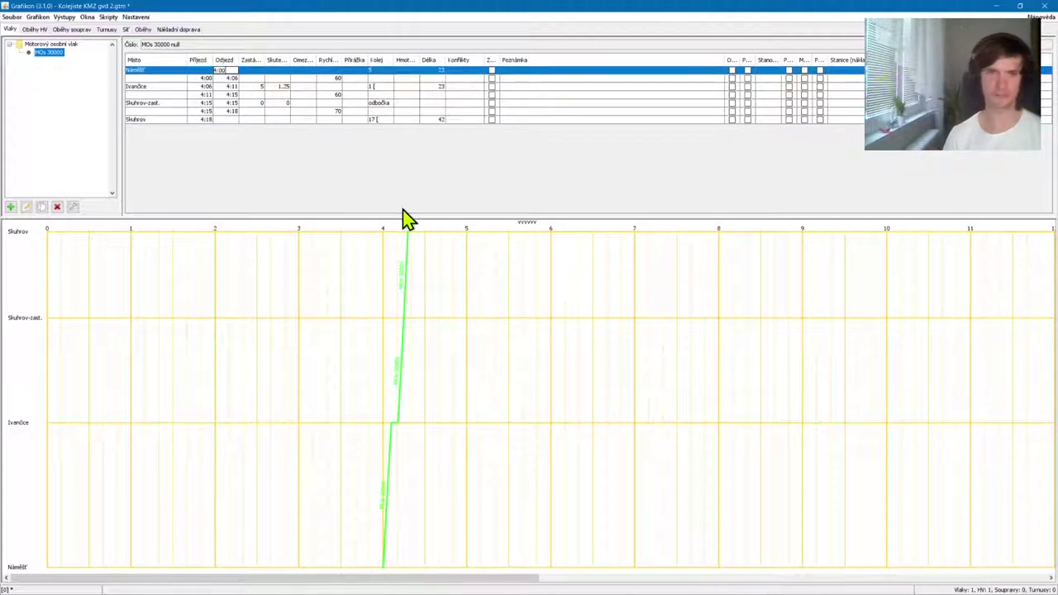
key("BackSpace")
key("BackSpace")
type("15")
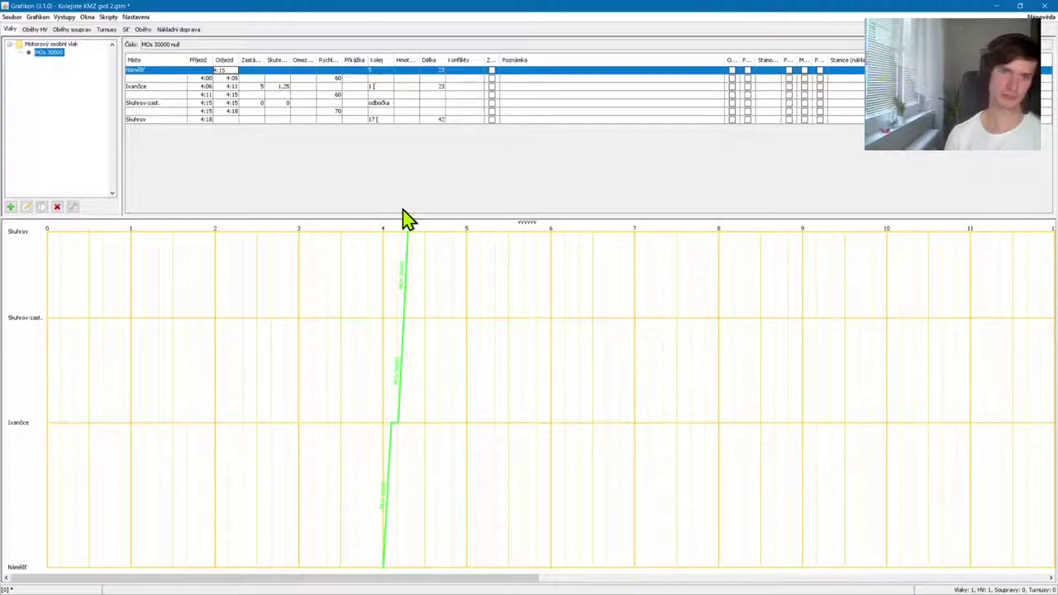
key("Return")
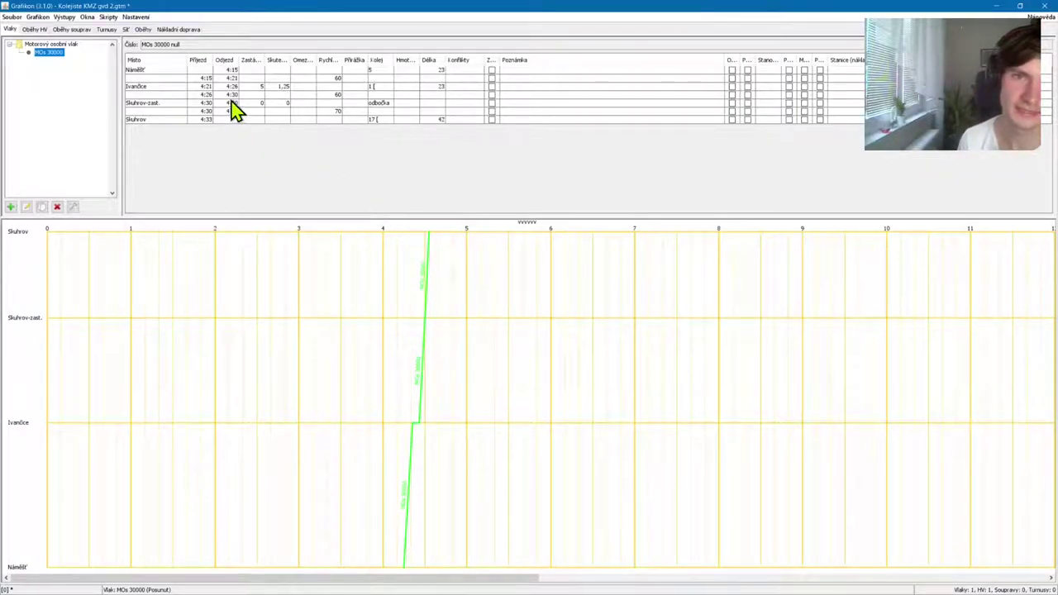
Give train MOs 30000 a 2-minute stop at Skuhrov-zast. by entering a later departure time there
left_click(277, 87)
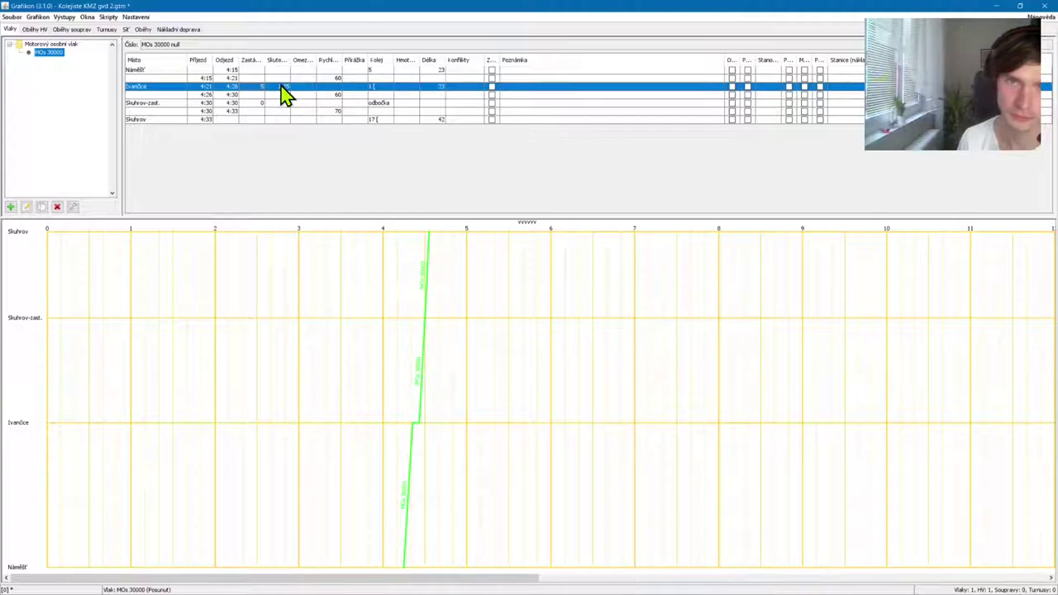
left_click(228, 71)
left_click(233, 71)
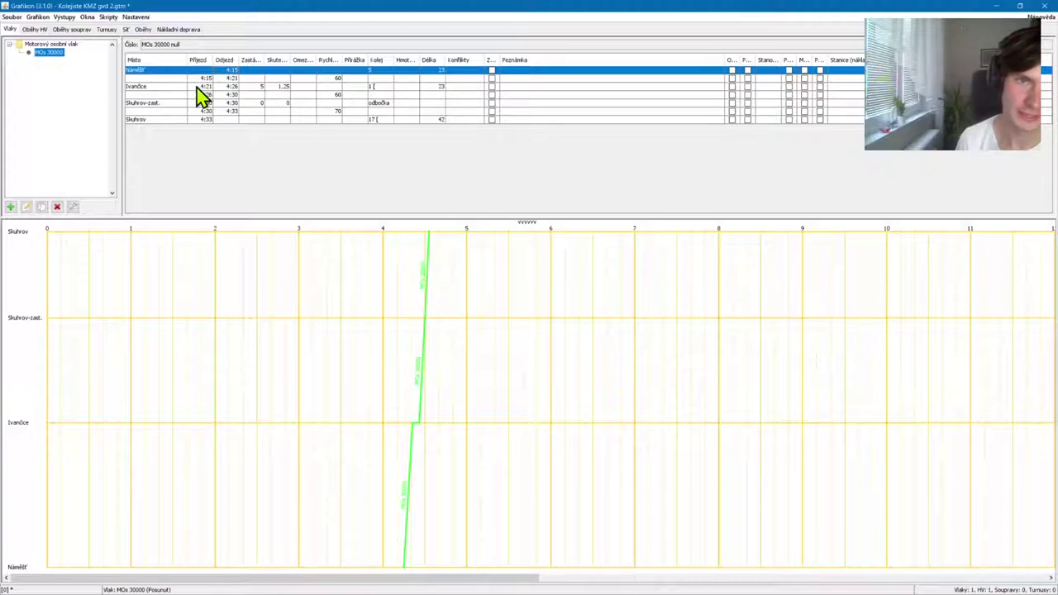
left_click(217, 87)
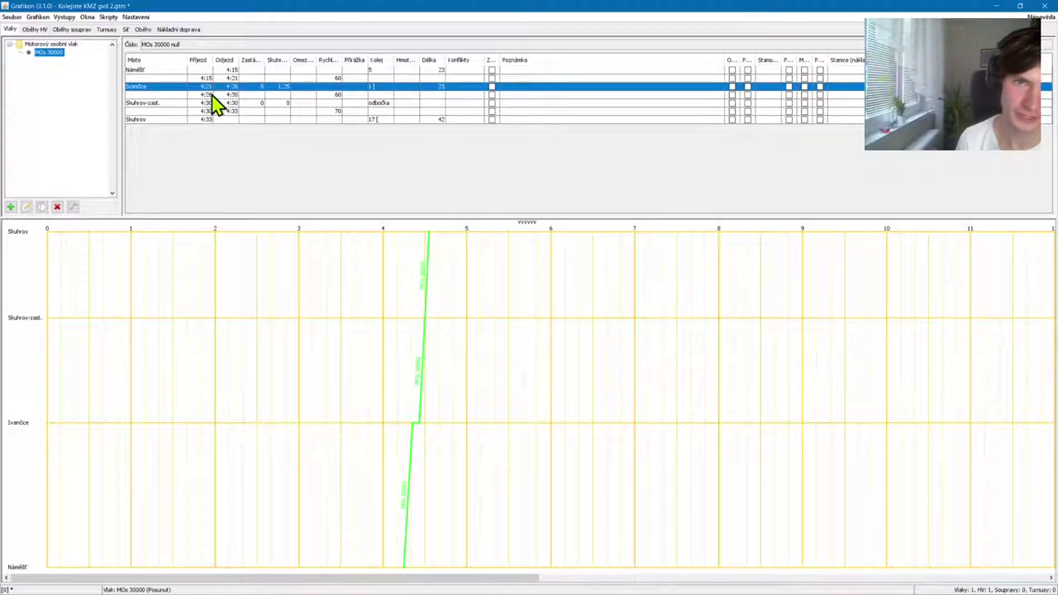
left_click(225, 95)
left_click(221, 103)
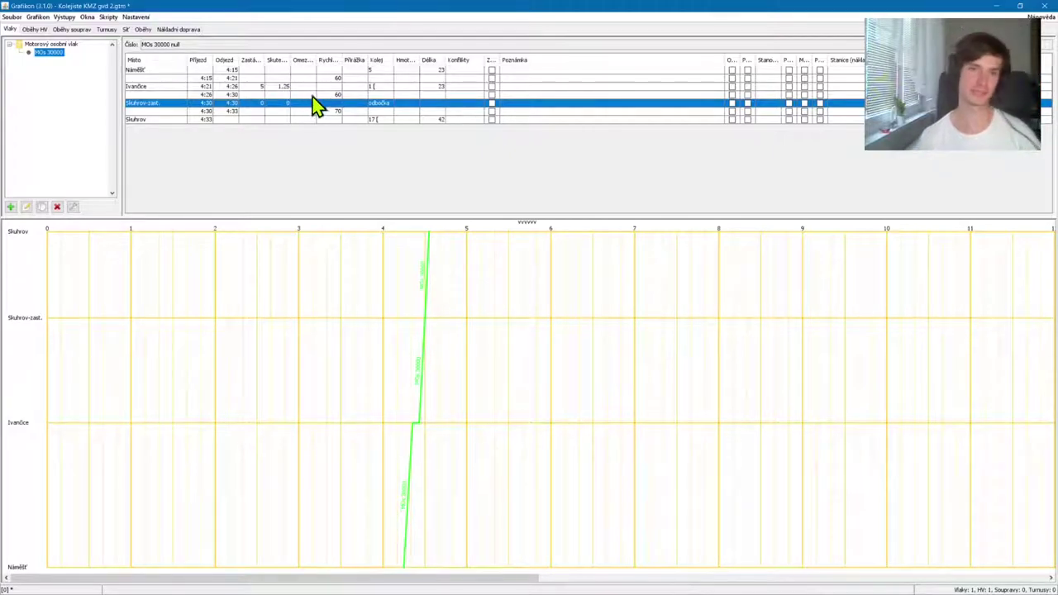
double_click(229, 104)
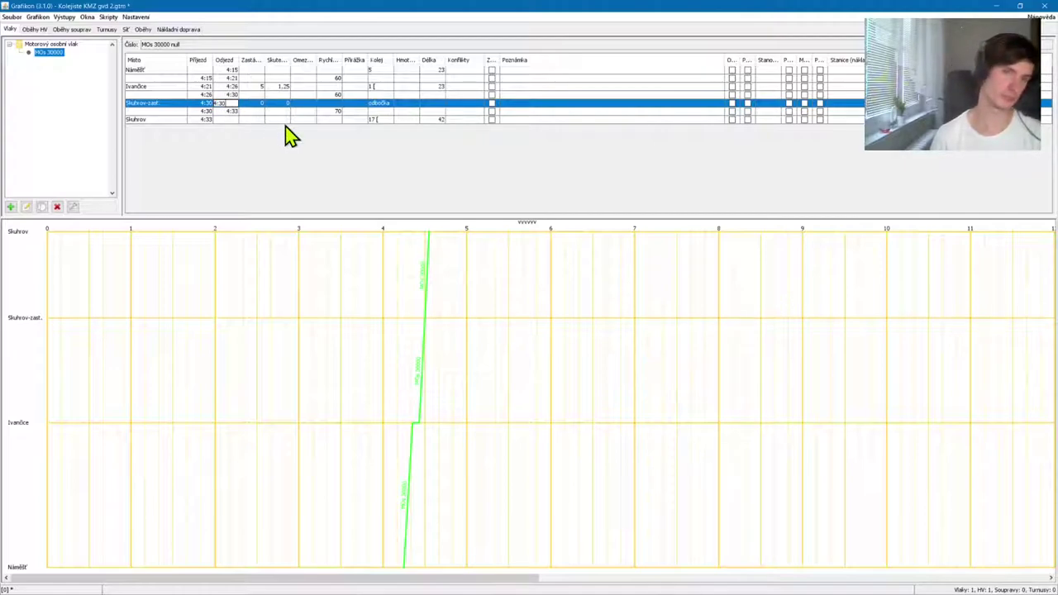
key("Return")
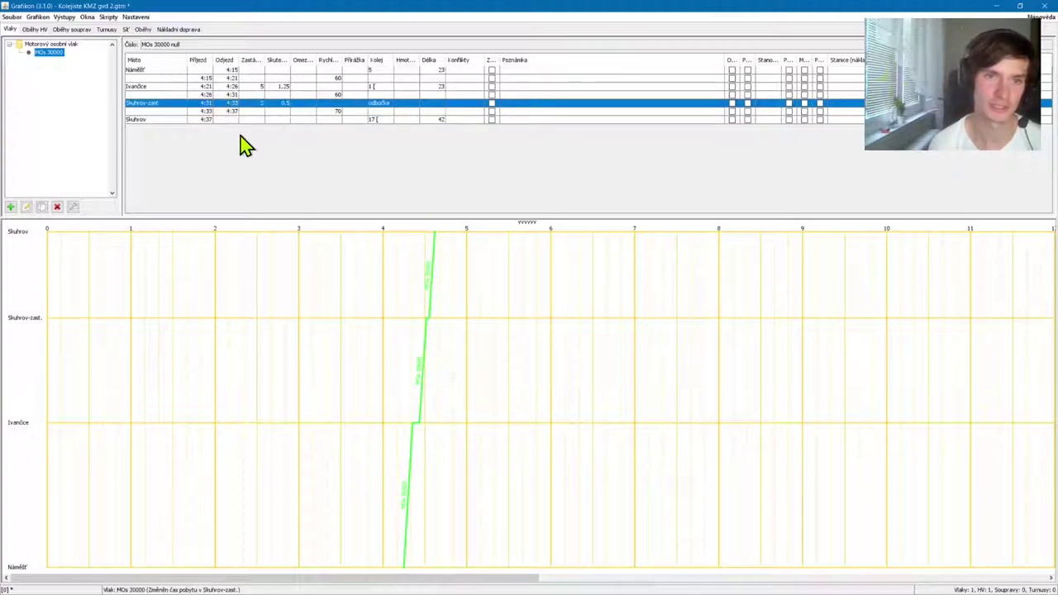
Set the departure of train MOs 30000 from Náměšť back to 4:00 and deselect the train
left_click(217, 120)
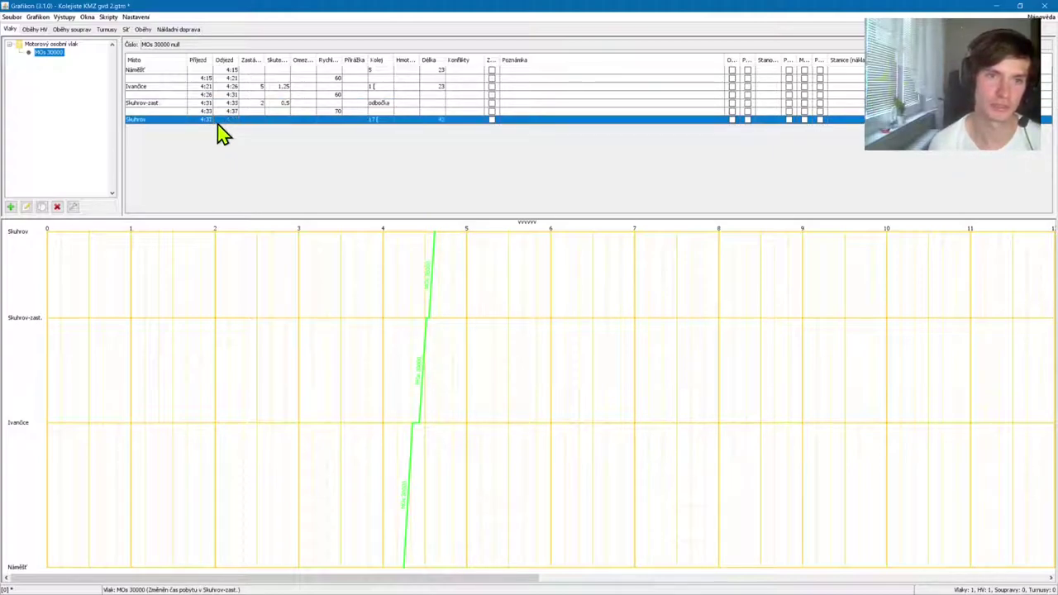
left_click(236, 69)
type("4:")
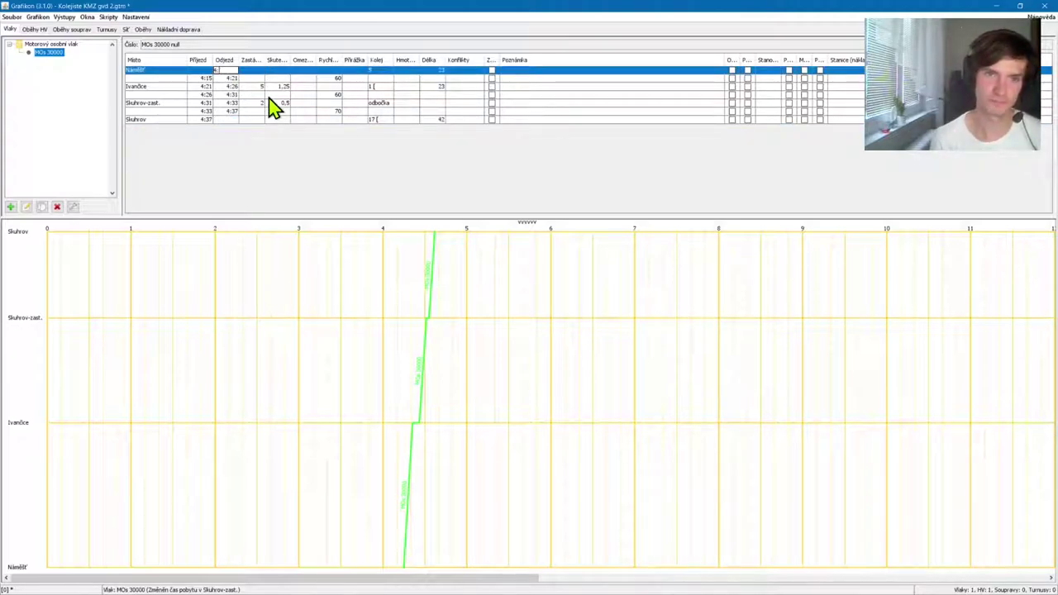
type("00")
key("Return")
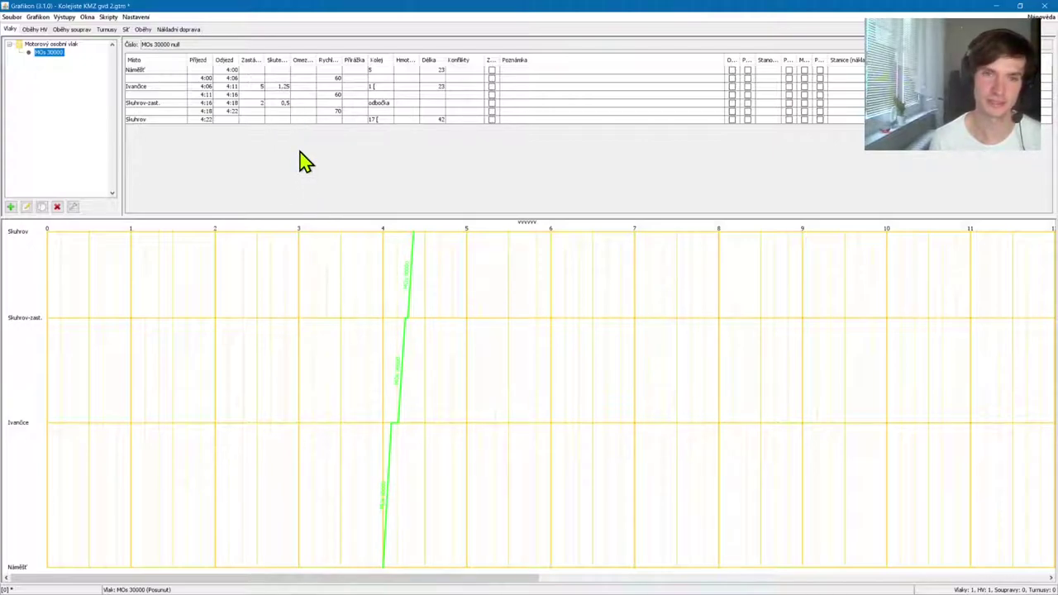
left_click(443, 321)
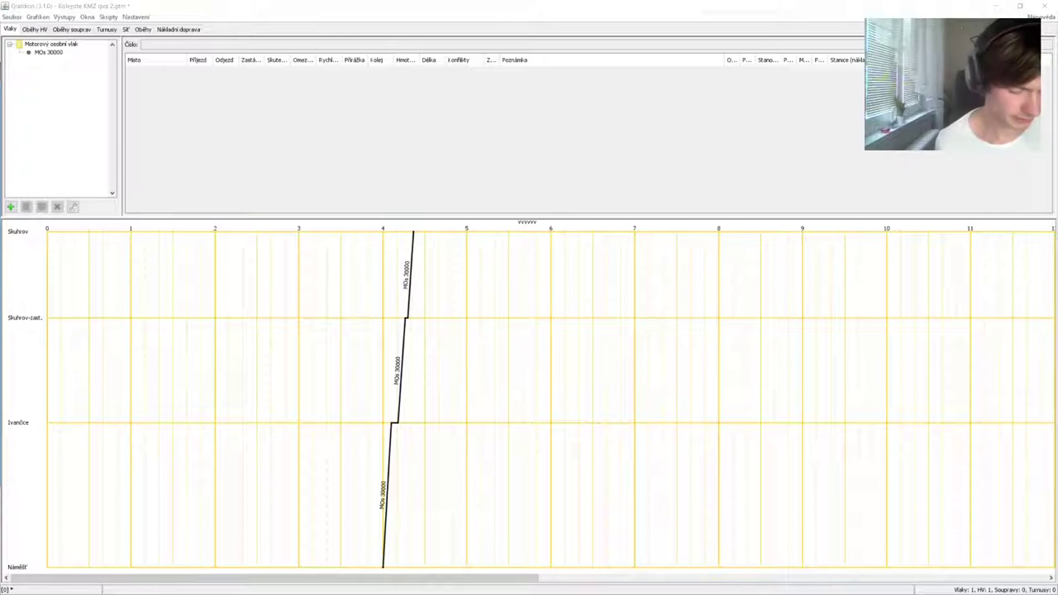
Switch to the 2017_04_epocha_4_s depem timetable, examine its morning MOs trains between Čejč and Skuhrov, and return to the Kolejiste KMZ gvd 2 file
left_click_drag(0, 338, 538, 6)
left_click(194, 364)
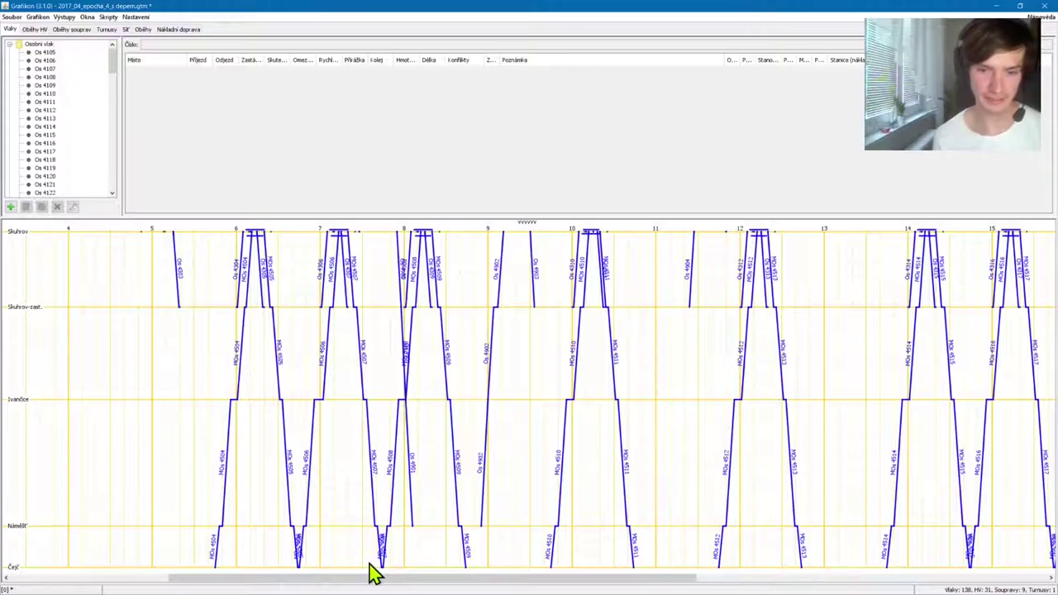
left_click_drag(372, 585, 423, 583)
left_click(150, 372)
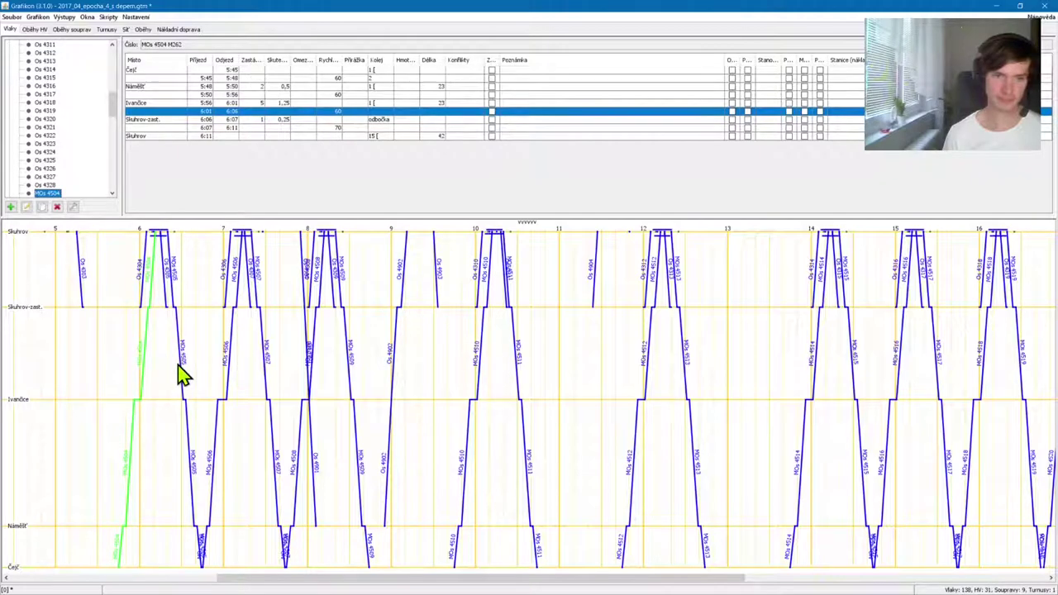
left_click(185, 370)
left_click(224, 371)
left_click(271, 371)
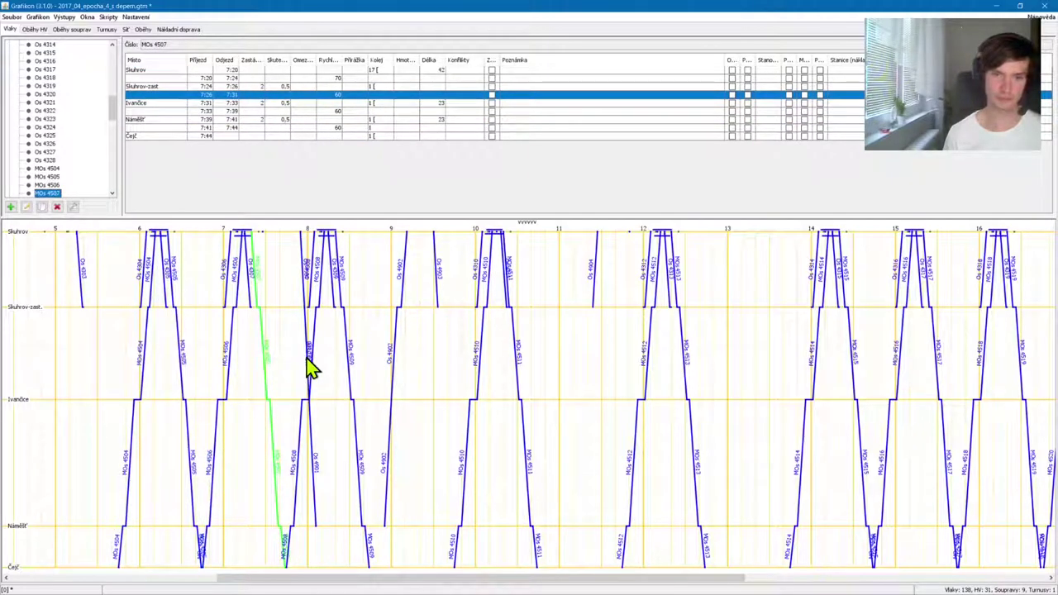
left_click(306, 368)
left_click(310, 326)
left_click(347, 348)
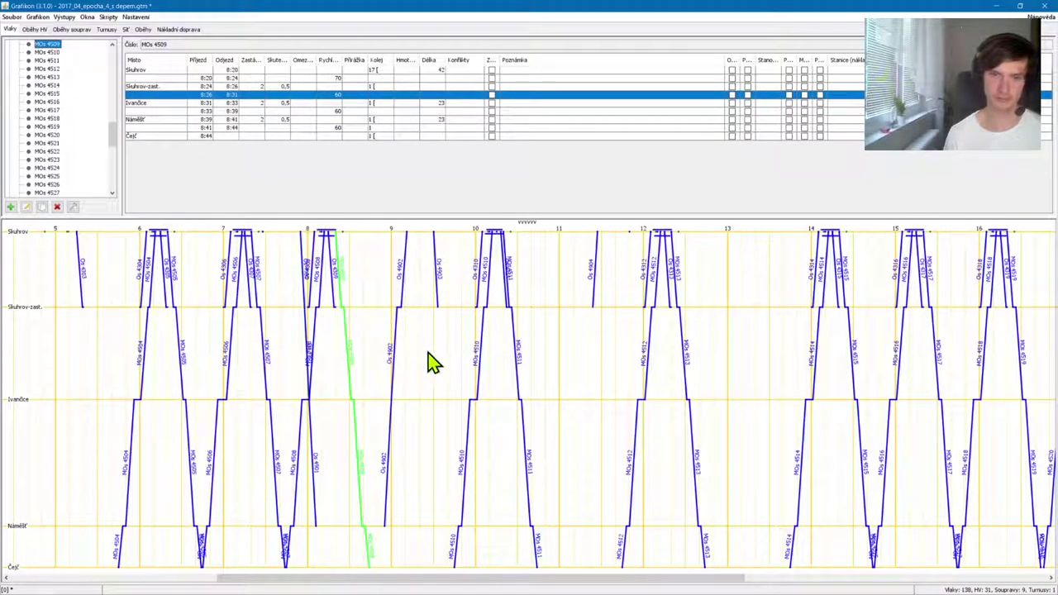
left_click(423, 362)
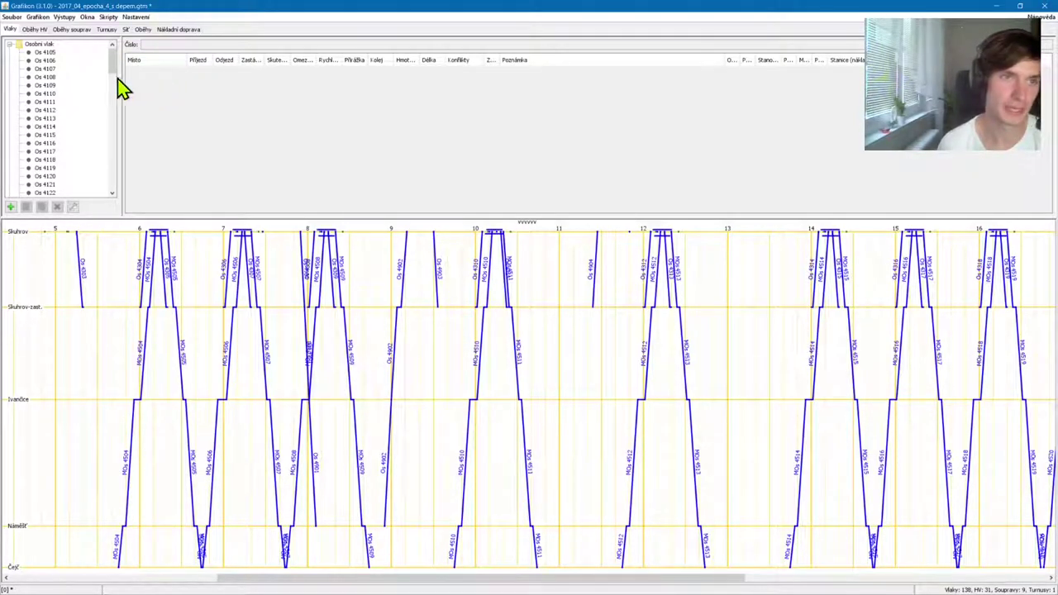
left_click(1008, 8)
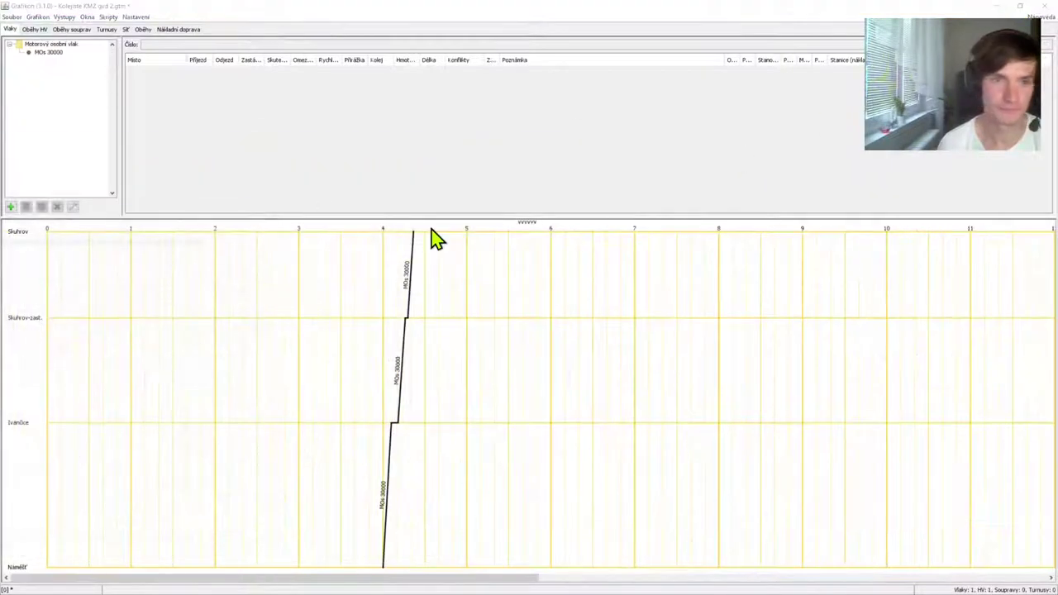
Check the traction vehicle cycles and the edit settings of train MOs 30000 without changing anything
left_click(48, 52)
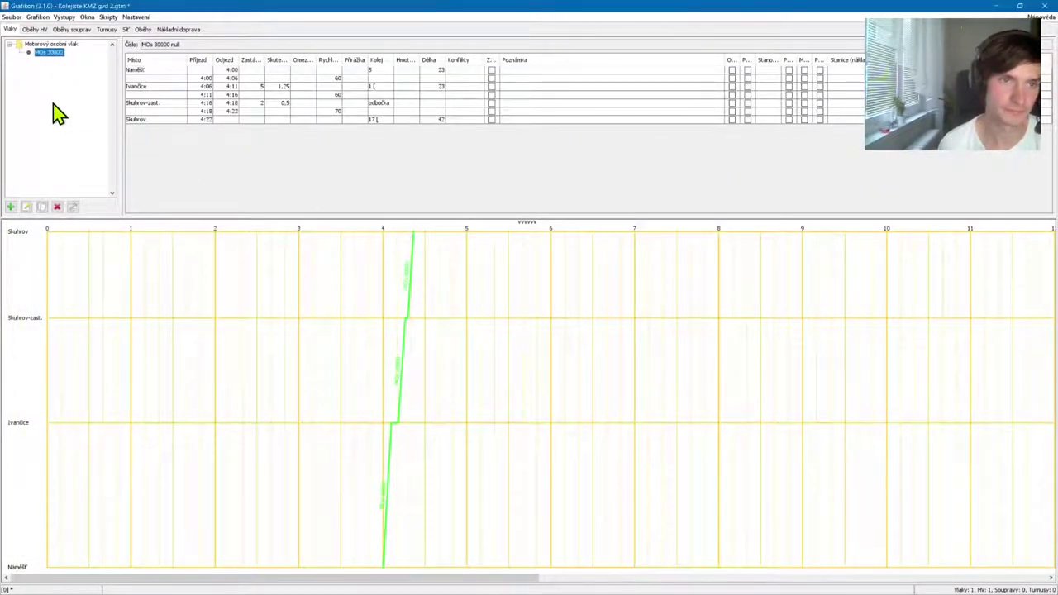
left_click(37, 30)
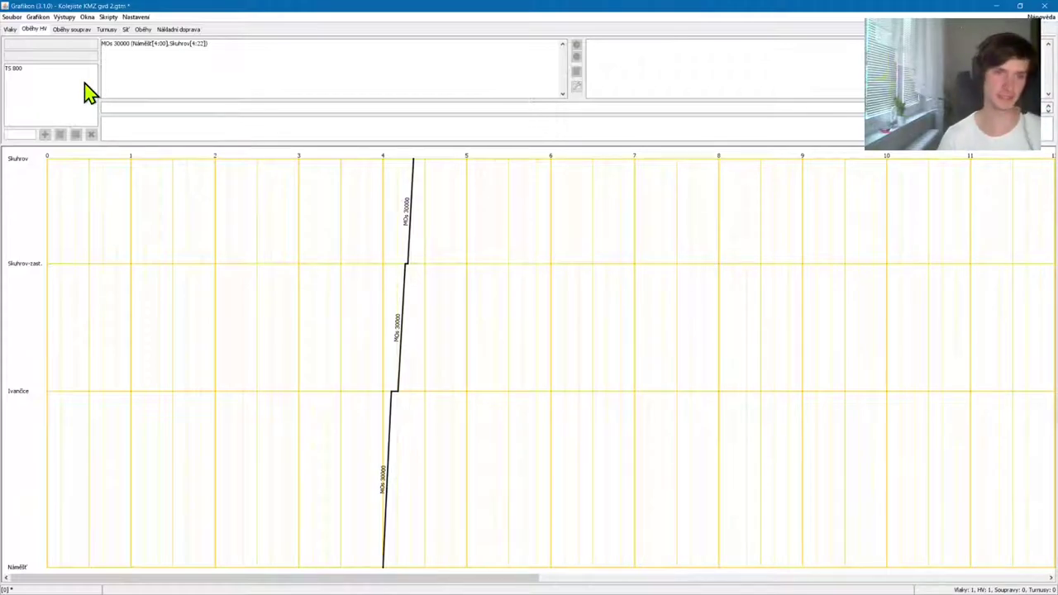
left_click(11, 30)
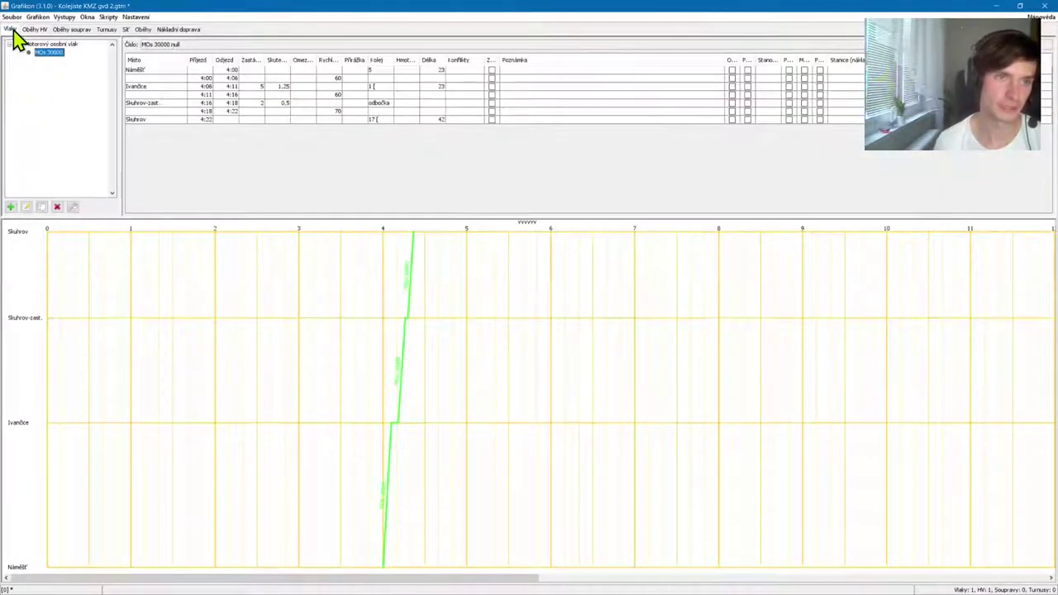
double_click(58, 54)
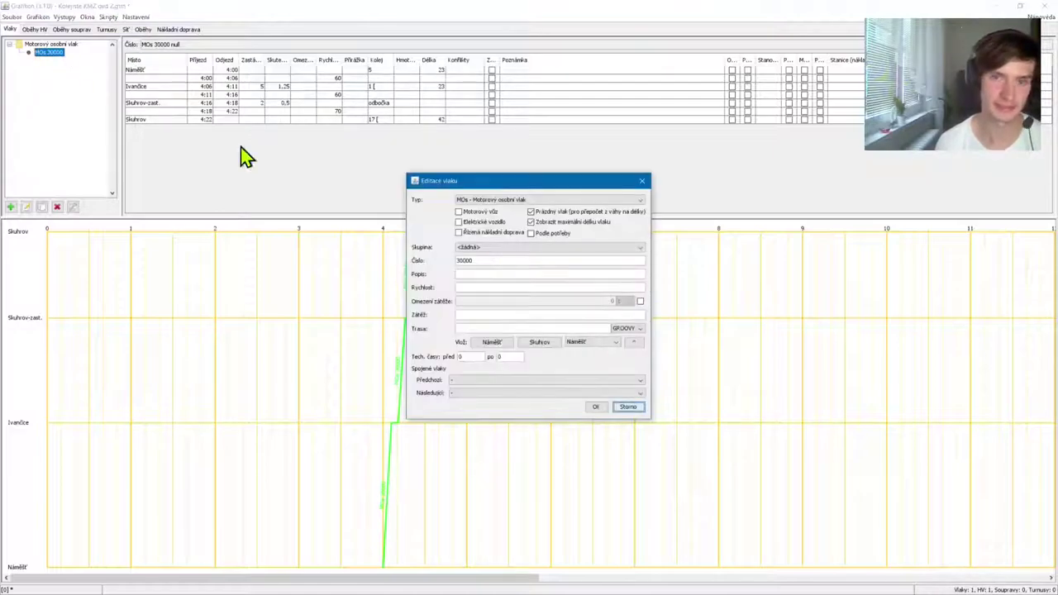
left_click(641, 181)
Add a traction vehicle cycle named 8306: Kredenc (M262.0052), copying the name from the list of traction vehicles
left_click(41, 29)
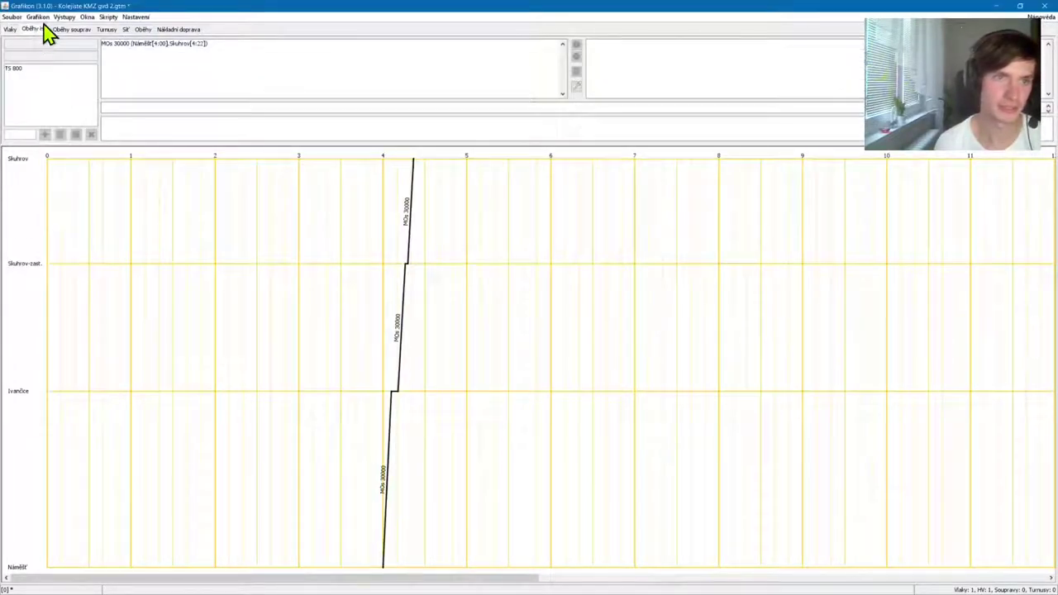
left_click(43, 17)
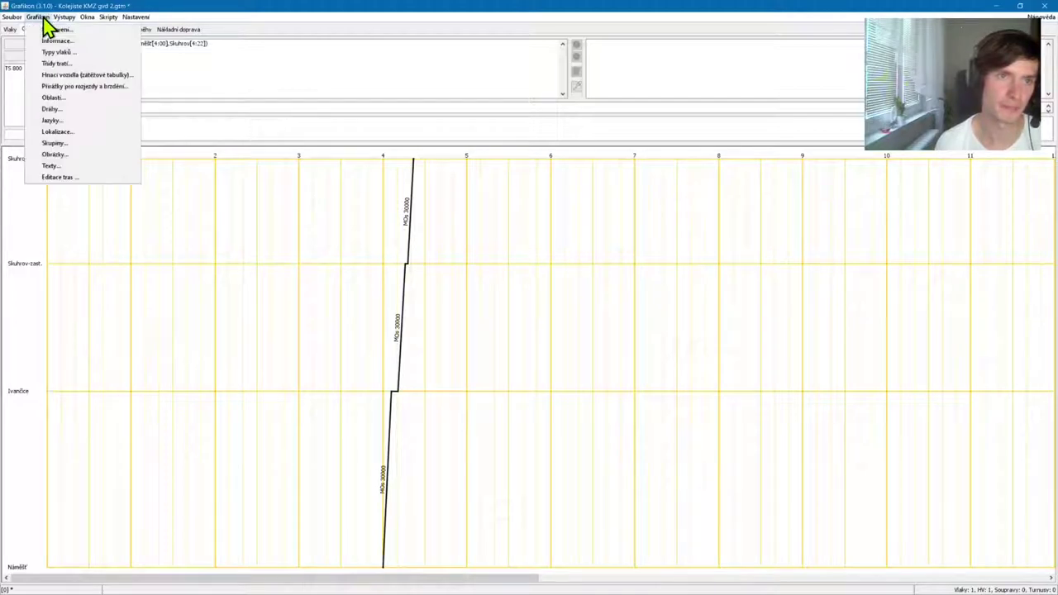
left_click(93, 76)
left_click(426, 261)
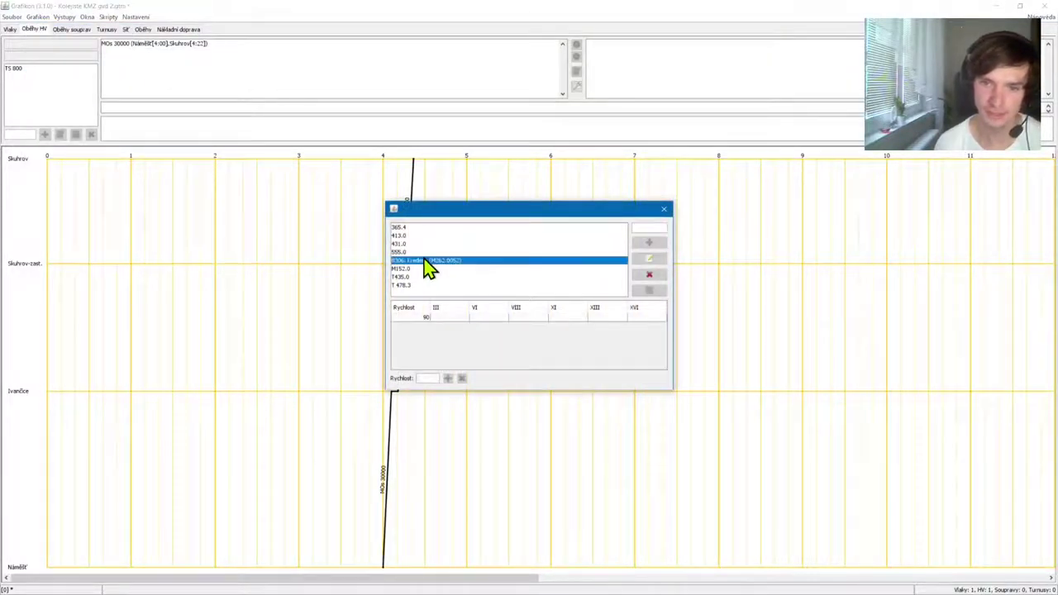
left_click(638, 259)
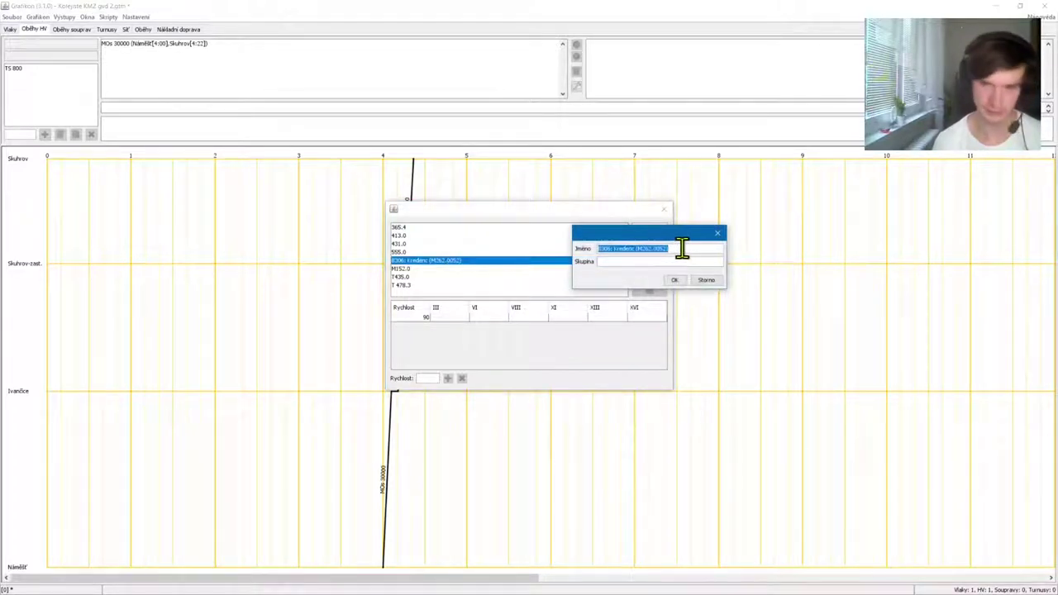
left_click(719, 238)
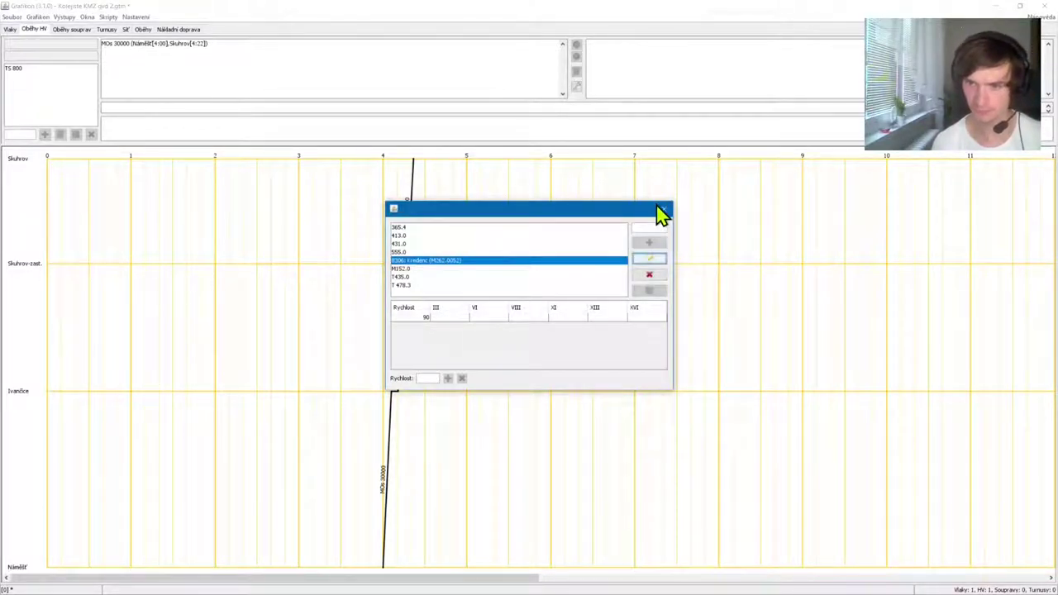
left_click(661, 213)
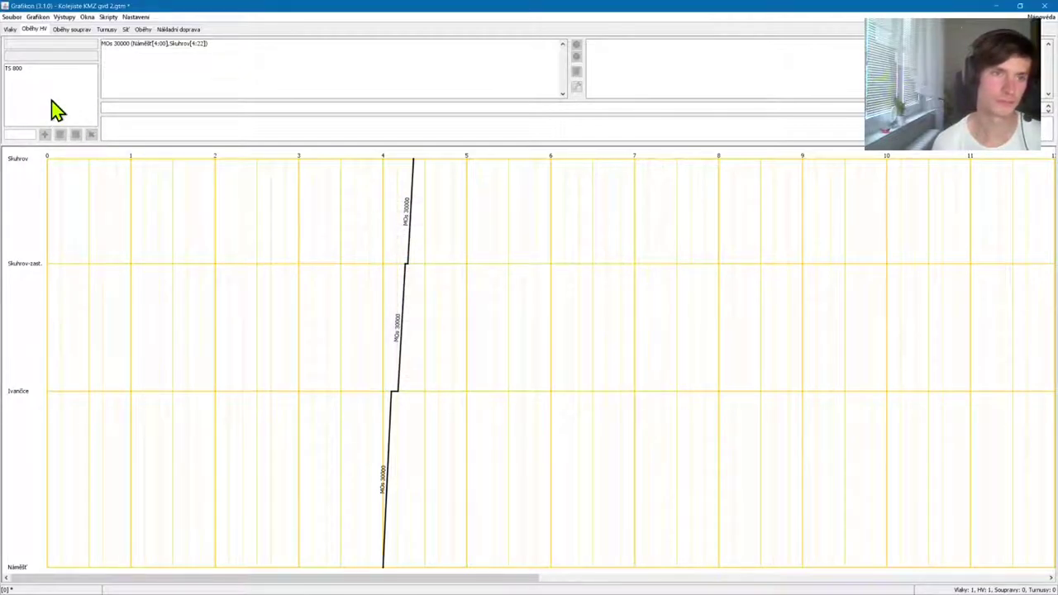
left_click(20, 134)
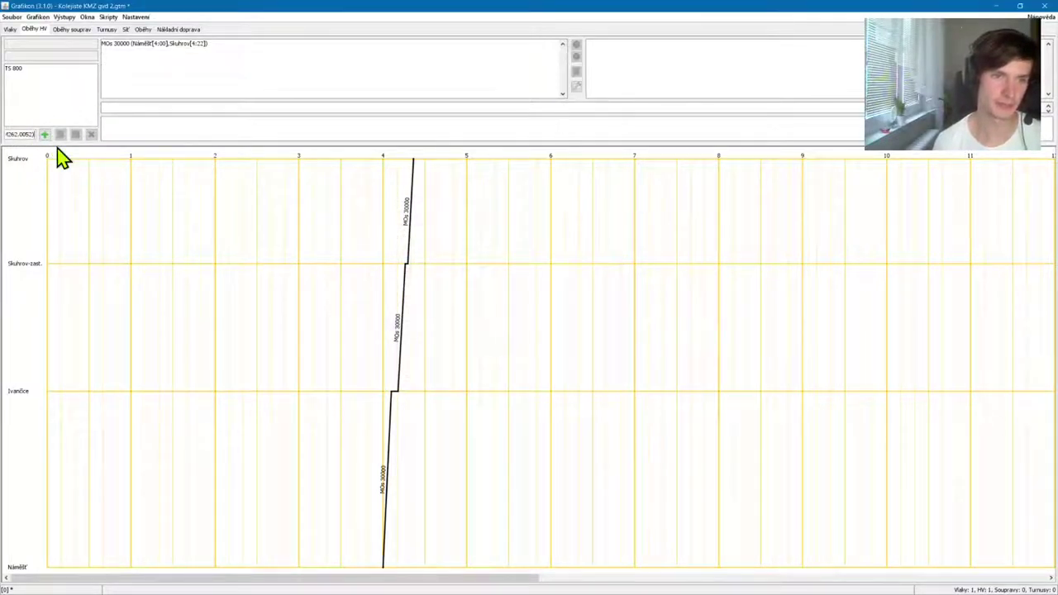
left_click(44, 135)
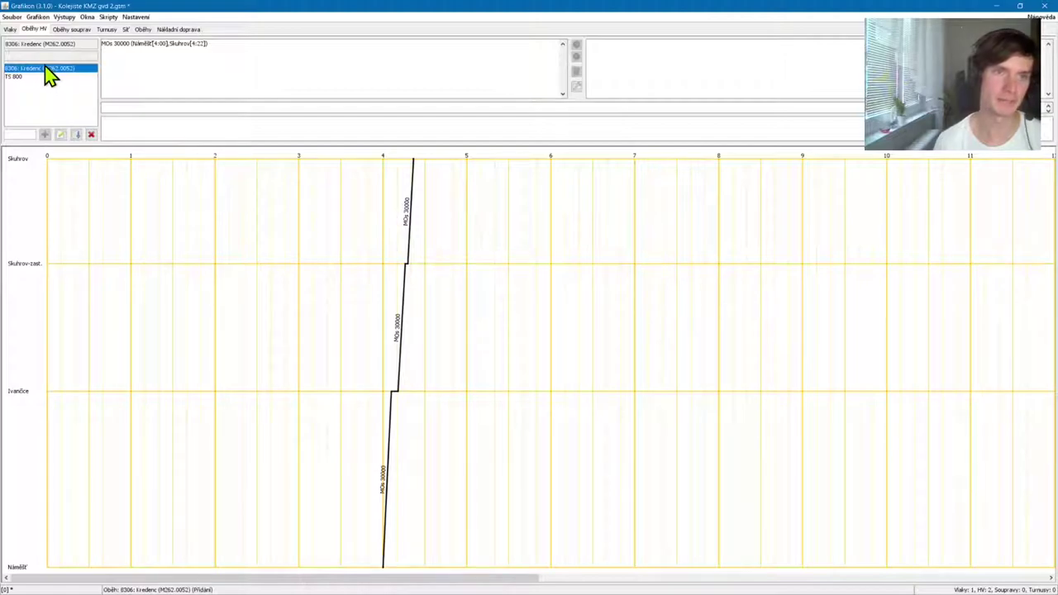
Assign train MOs 30000 to the traction vehicle cycle 8306: Kredenc (M262.0052) and select it among the cycle's trains
left_click(153, 80)
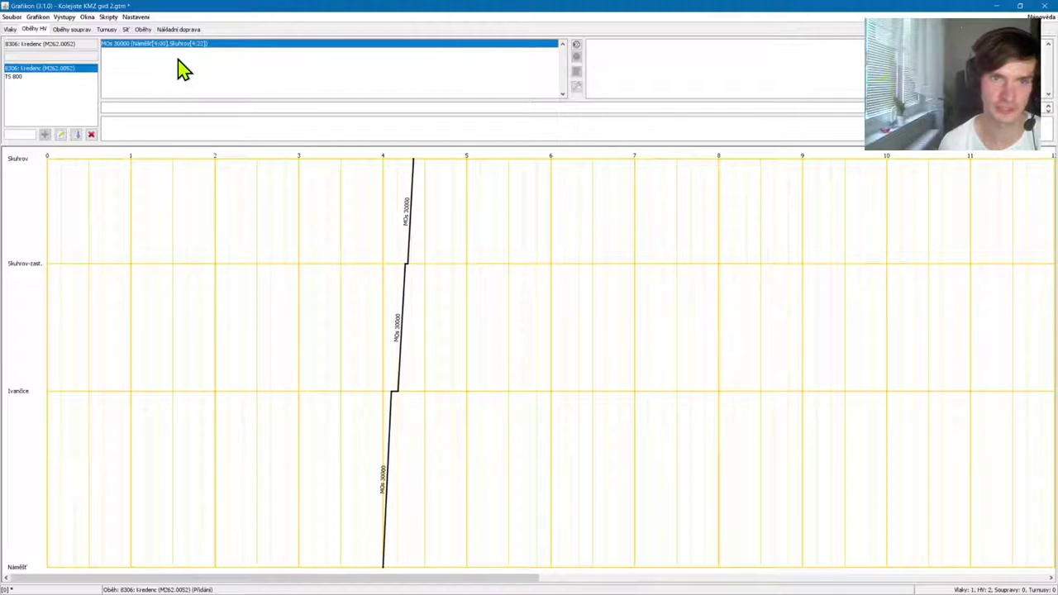
left_click(577, 44)
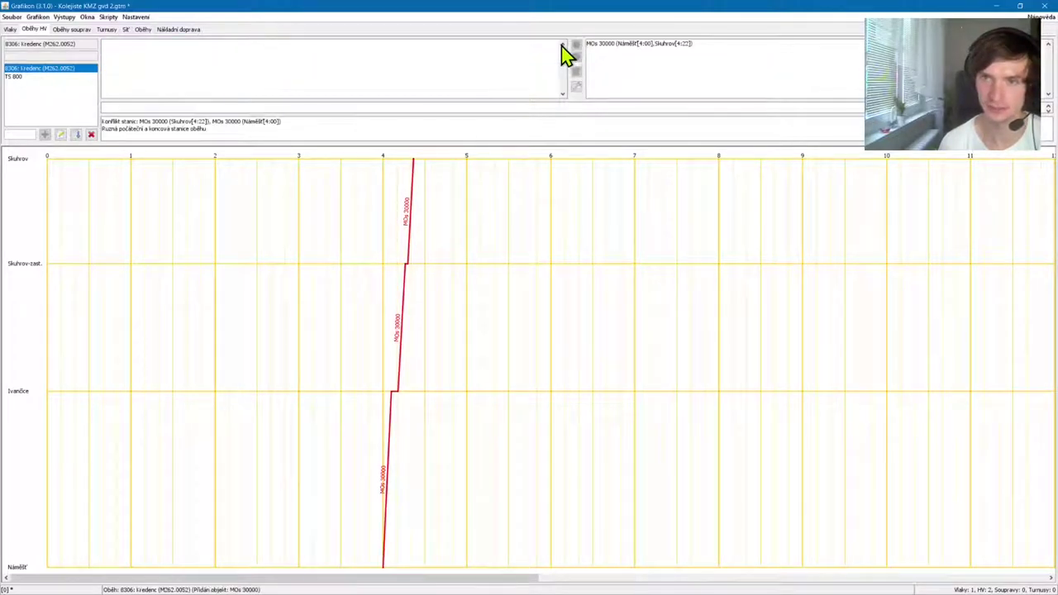
left_click(605, 45)
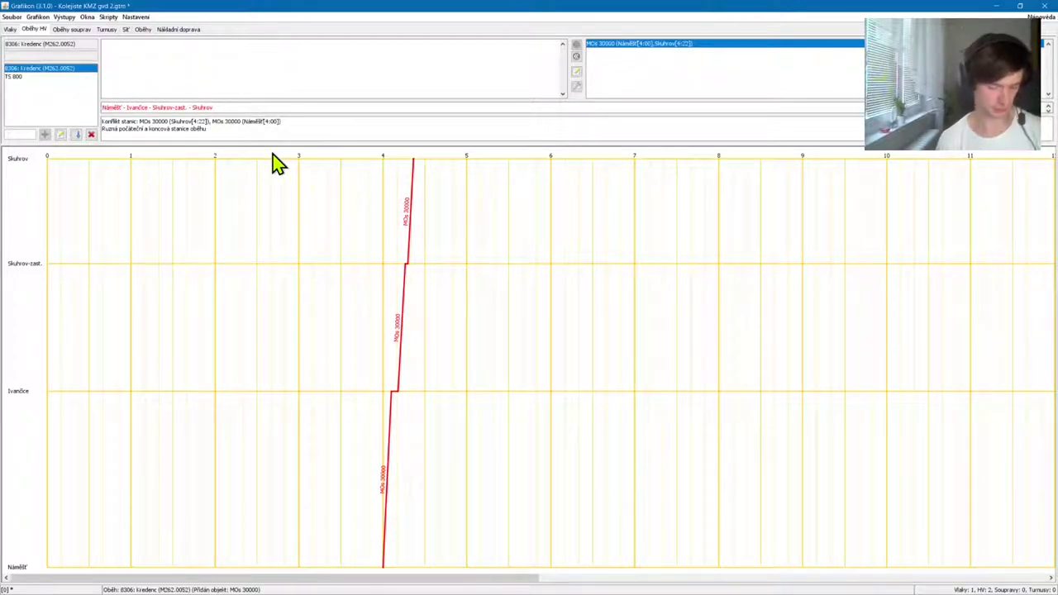
Switch to the 2017_04_epocha_4_s depem timetable and show its traction vehicle cycles
left_click_drag(378, 12, 358, 153)
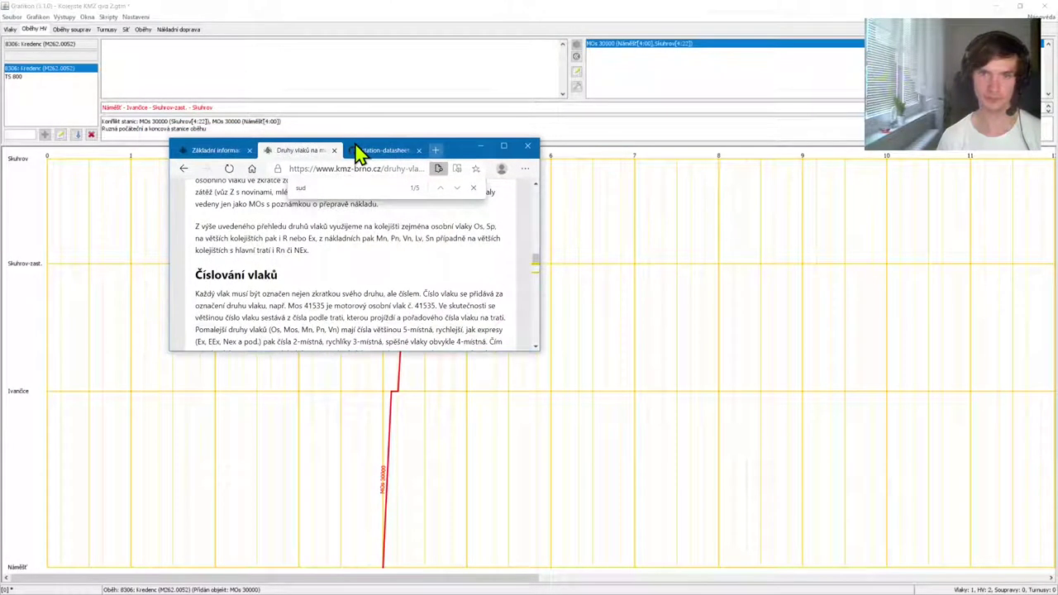
left_click(481, 148)
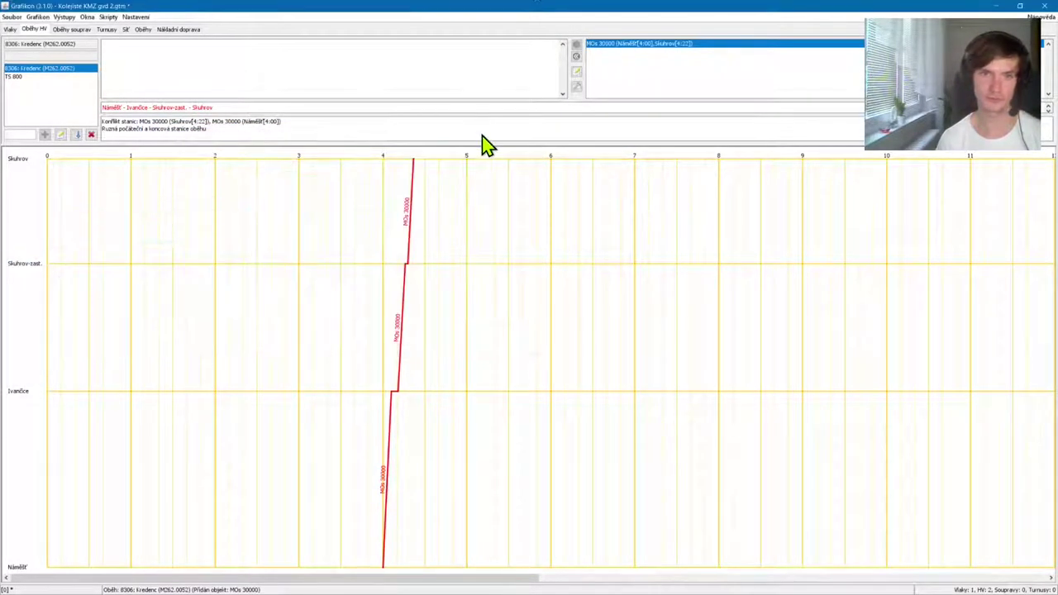
left_click(997, 7)
left_click(985, 10)
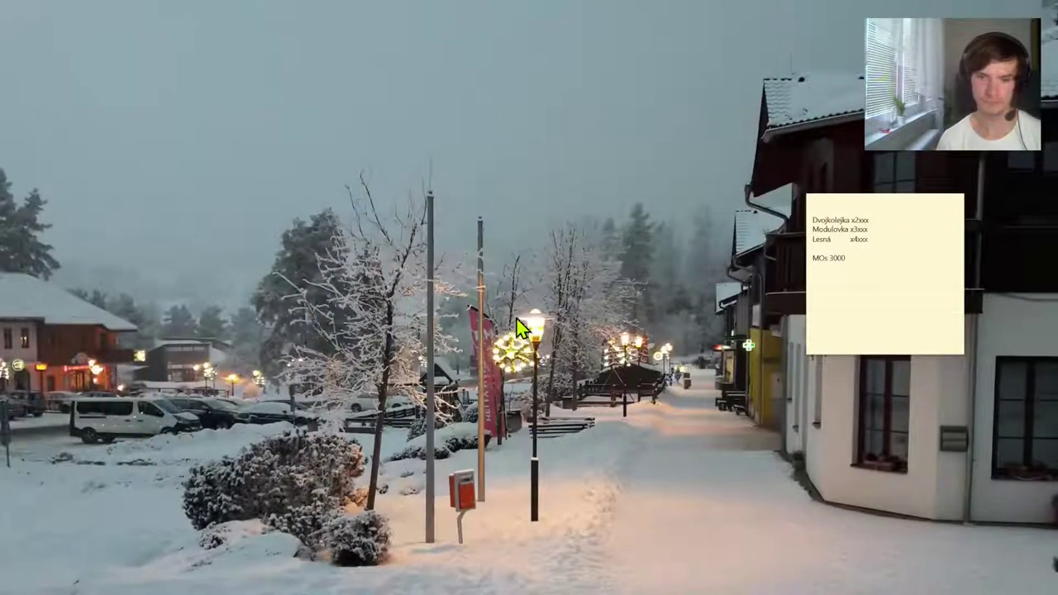
key("alt+Tab")
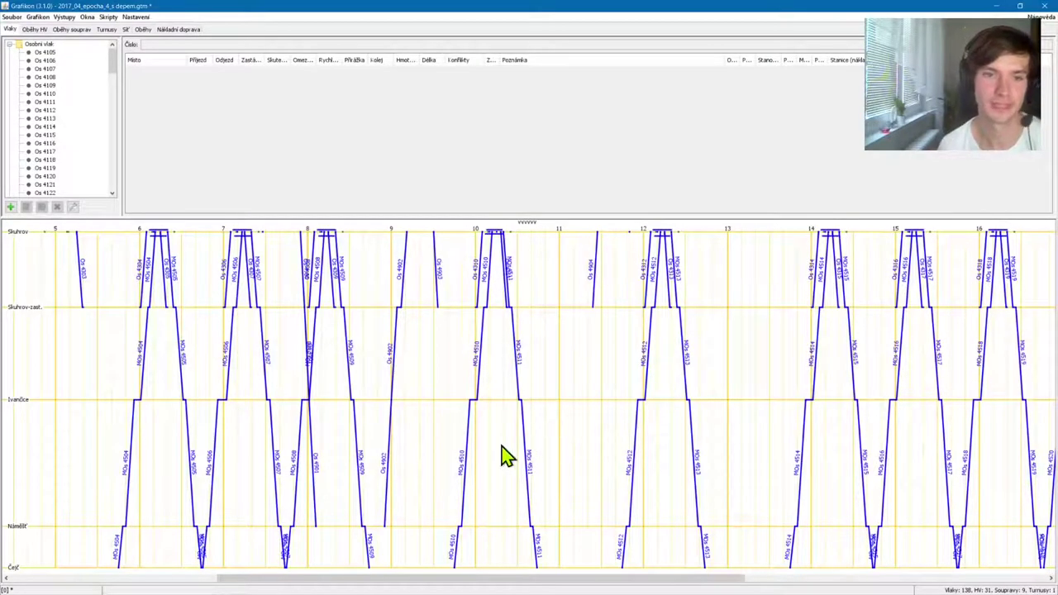
left_click(36, 30)
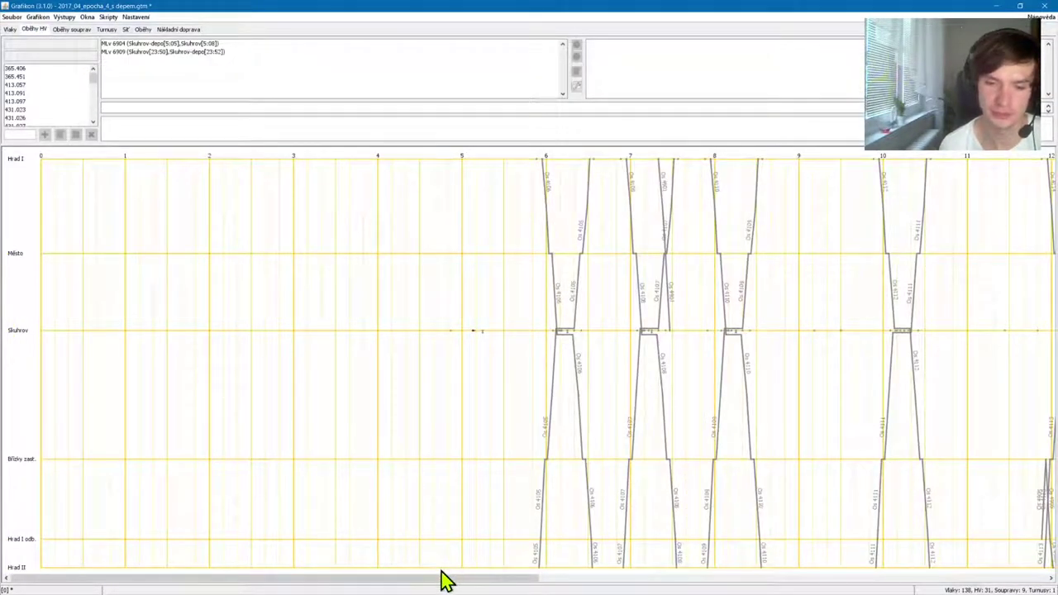
Look through the traction vehicle cycles to M152.0091, show its assigned trains, and open the diagram's route and display options
left_click_drag(439, 579, 661, 585)
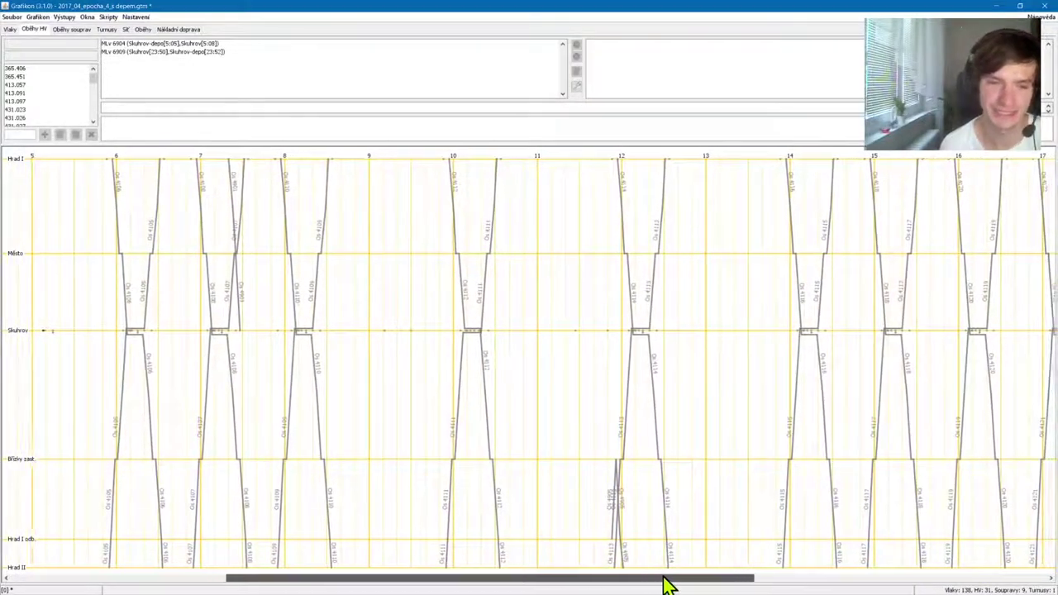
scroll(25, 108, "down", 5)
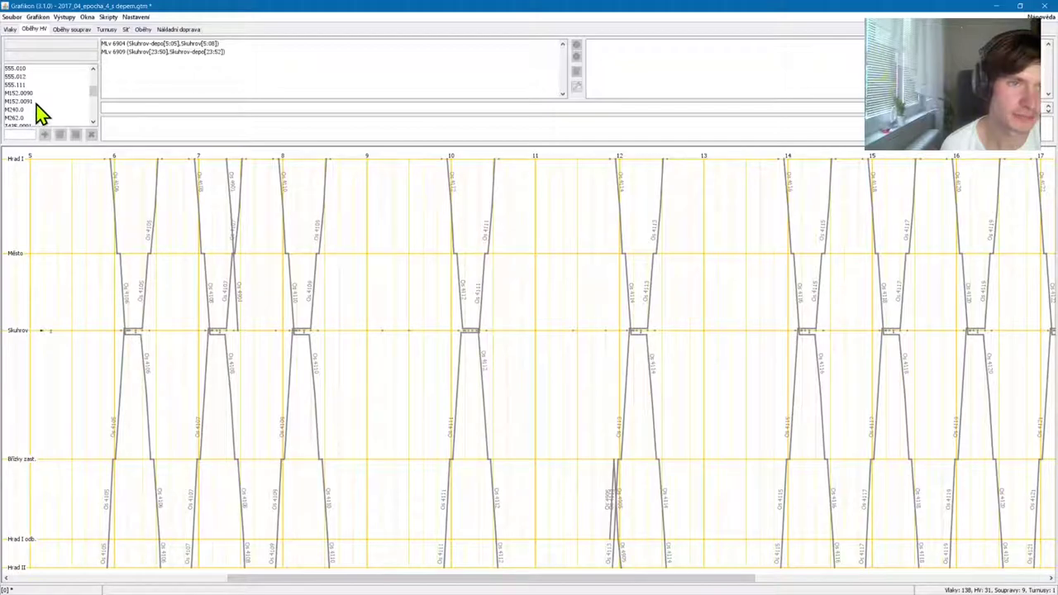
left_click(23, 111)
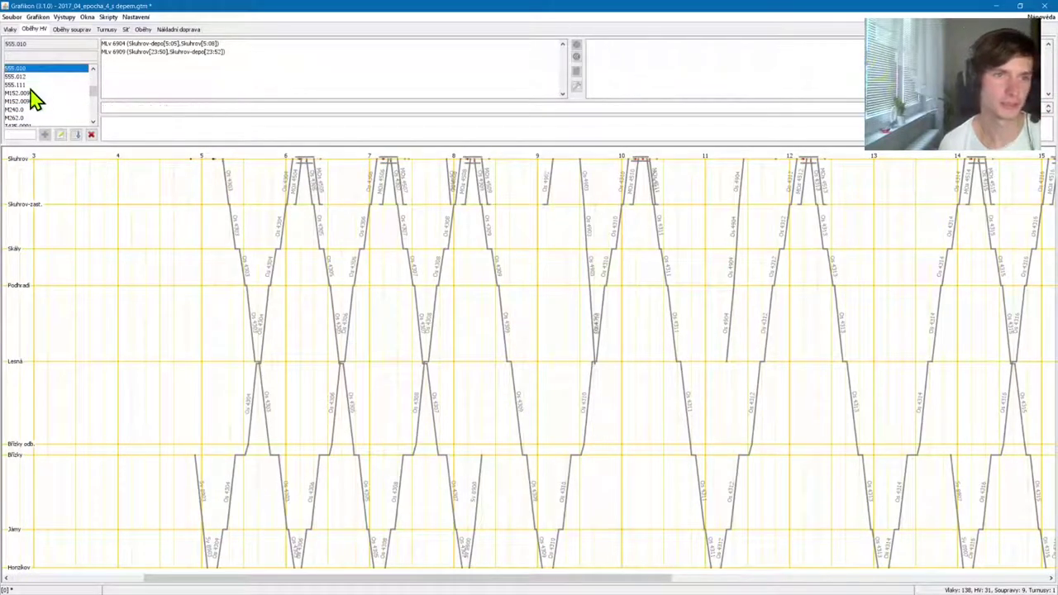
left_click(23, 94)
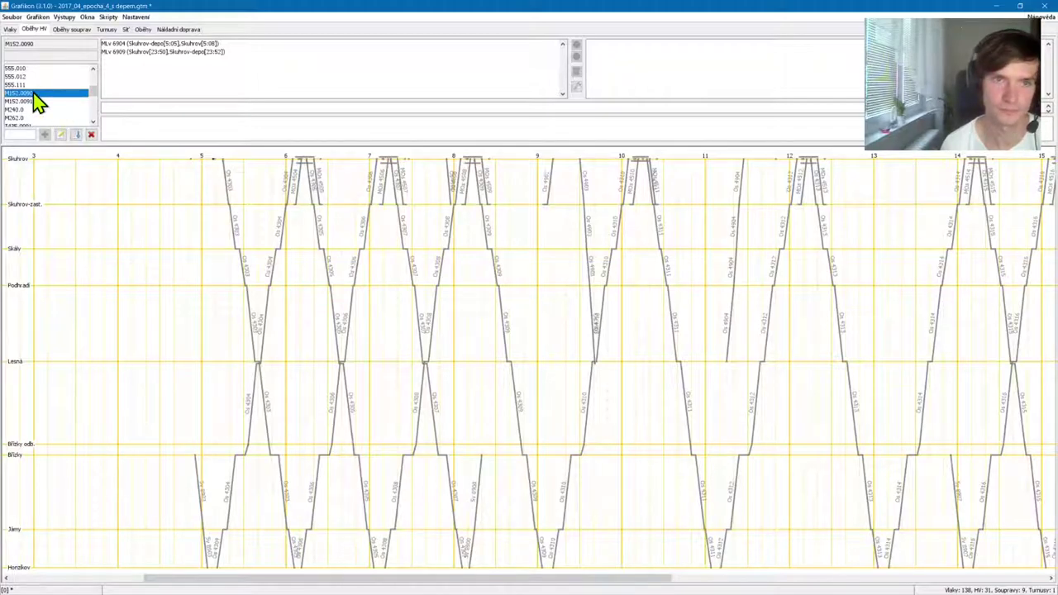
left_click(27, 102)
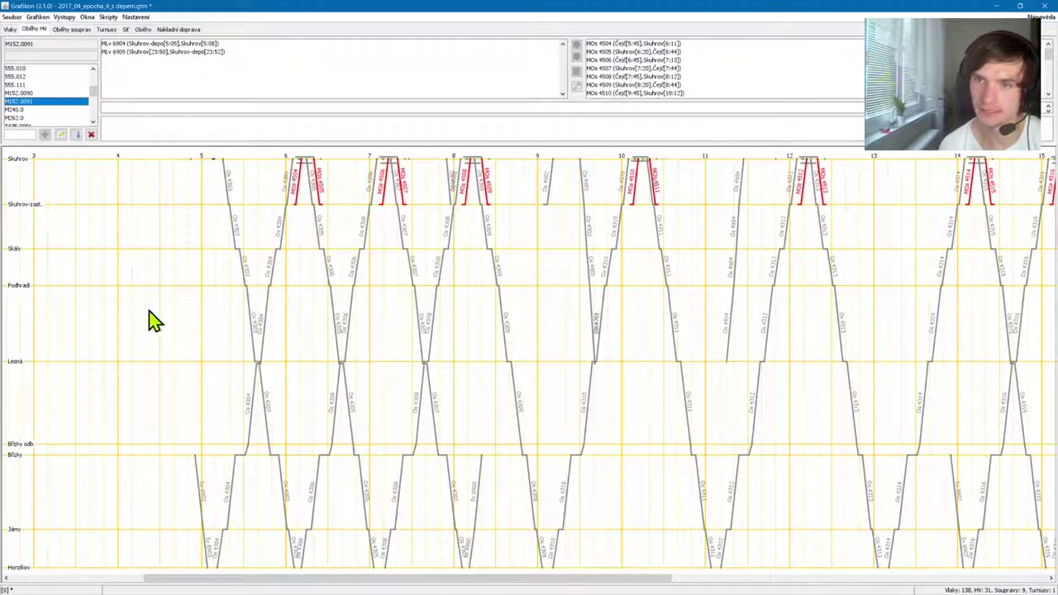
right_click(217, 287)
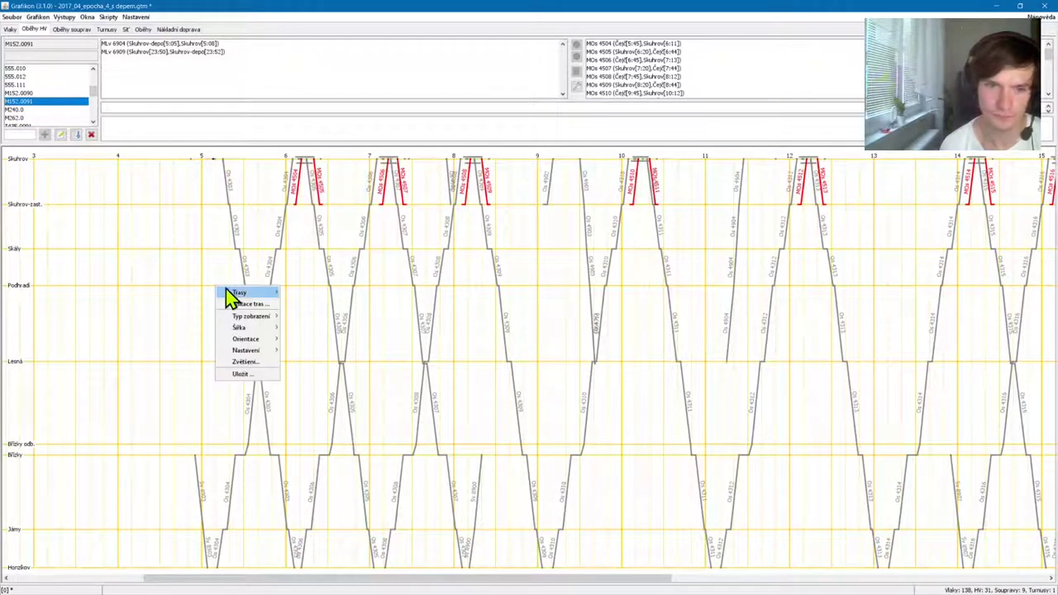
Show the modulovka route in the M152.0091 engine circulation diagram and examine its assigned trains from MOs 4504 to MOs 4527
mouse_move(251, 295)
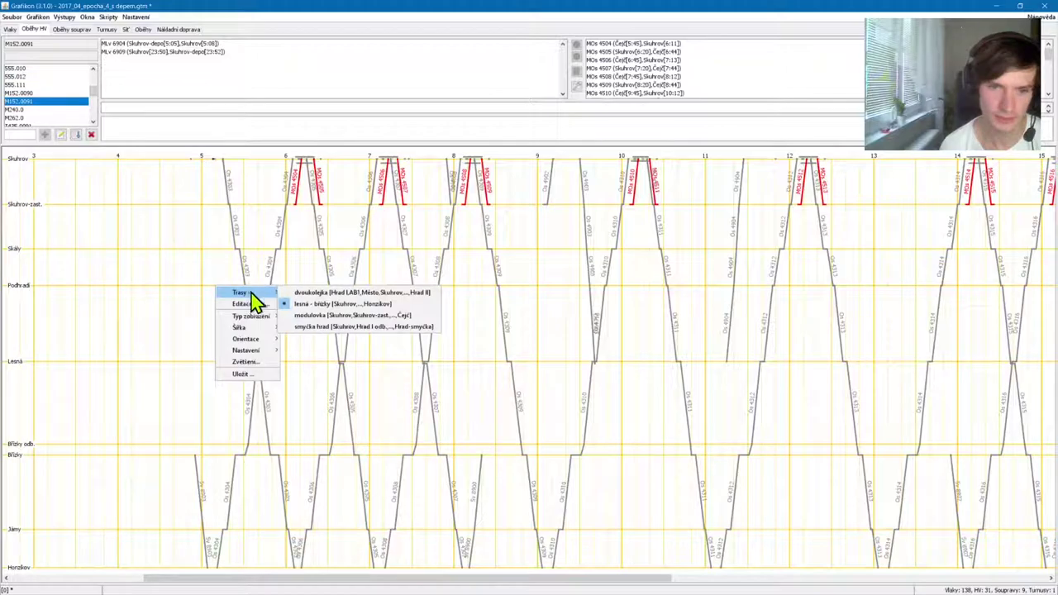
left_click(305, 315)
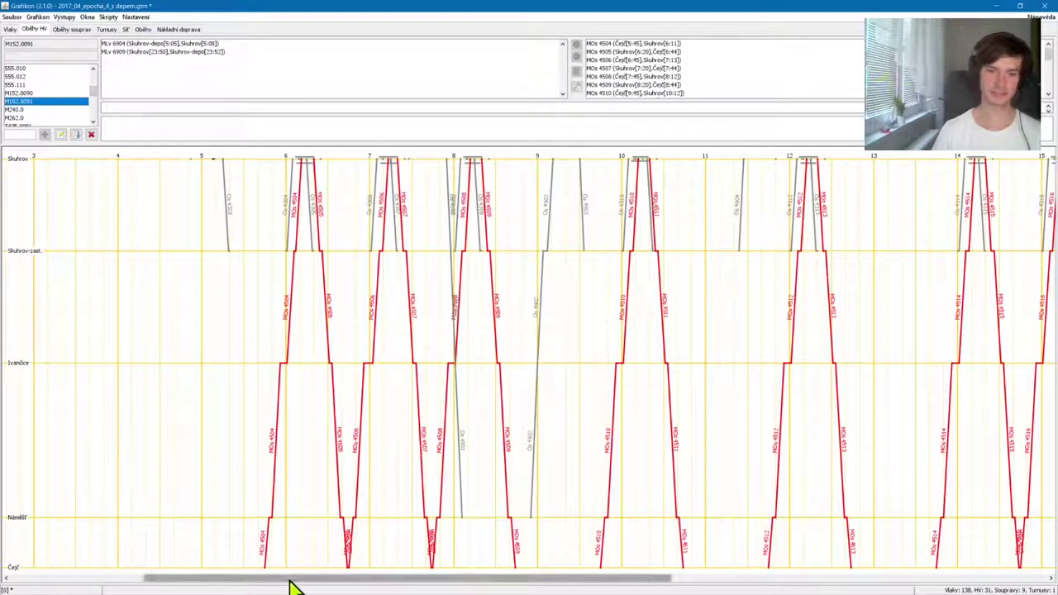
left_click_drag(291, 585, 397, 579)
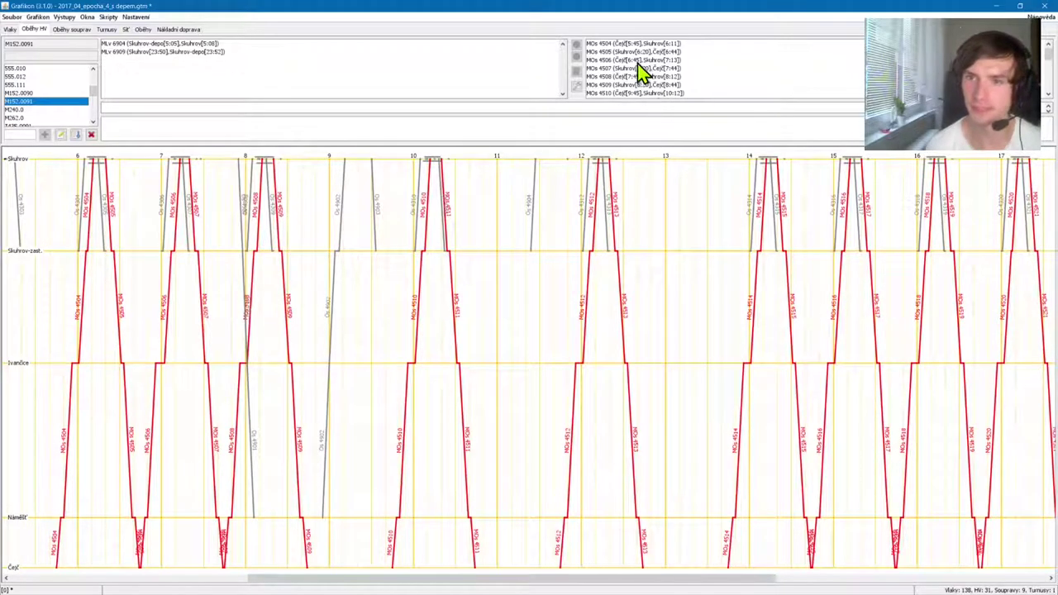
left_click(605, 44)
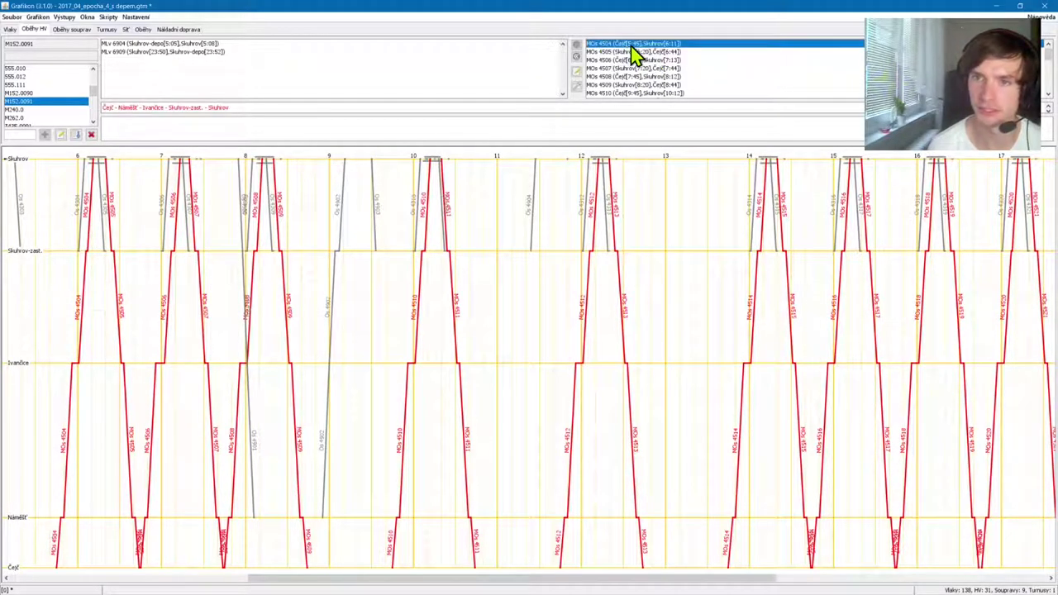
scroll(637, 47, "down", 6)
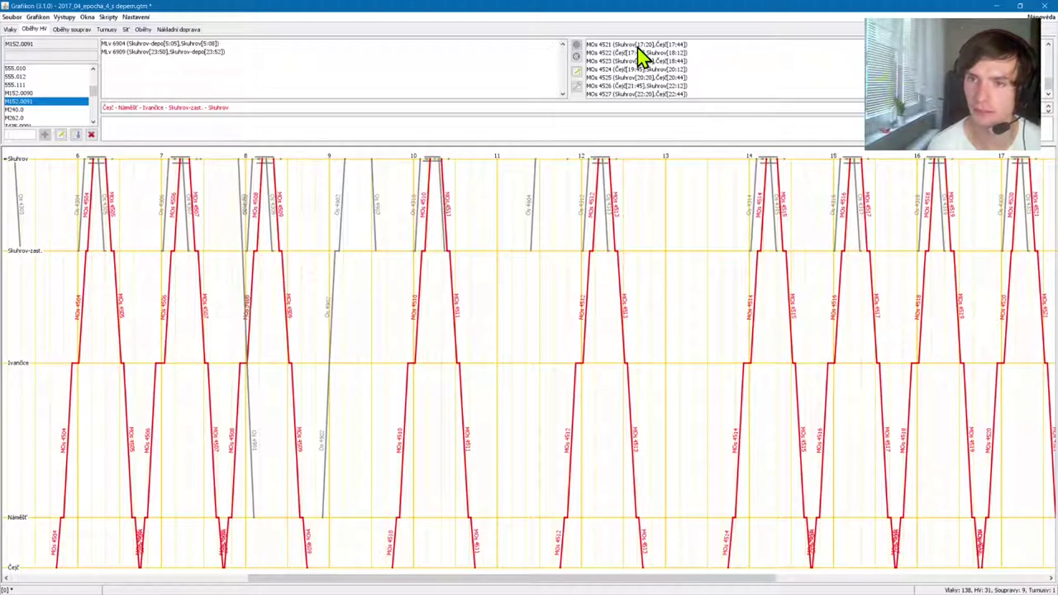
left_click(669, 95)
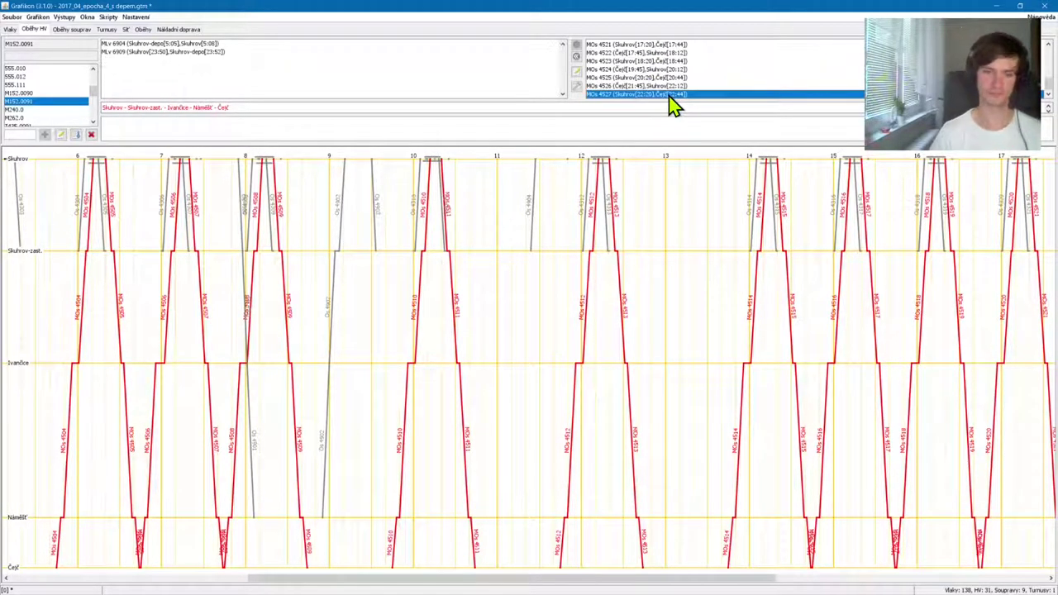
Switch to the Kolejiste KMZ gvd 2.gtm timetable, look over the train set circulations and open the Turnusy view
left_click(998, 7)
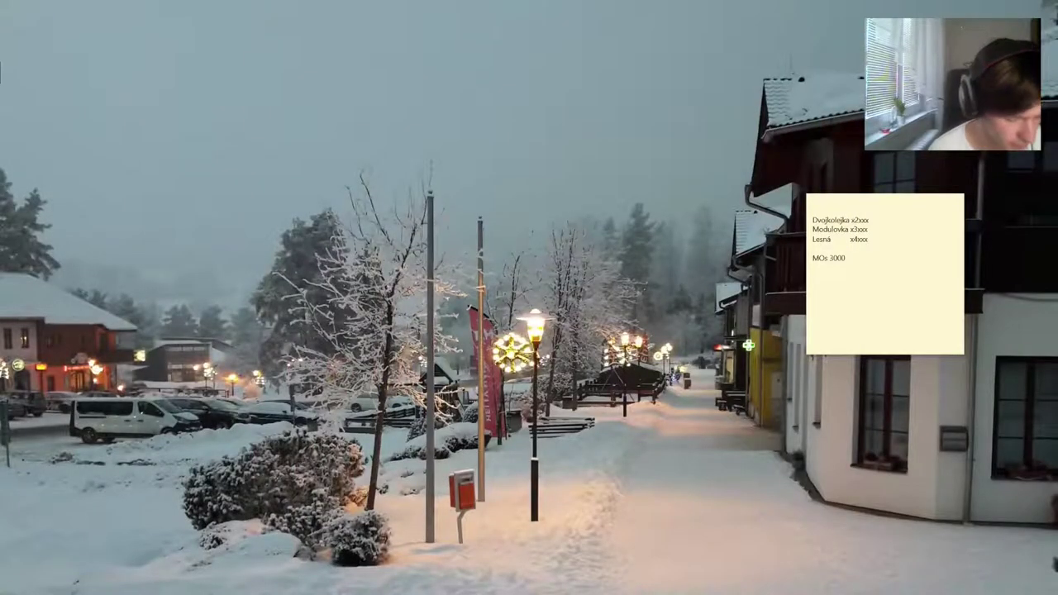
key("alt+Tab")
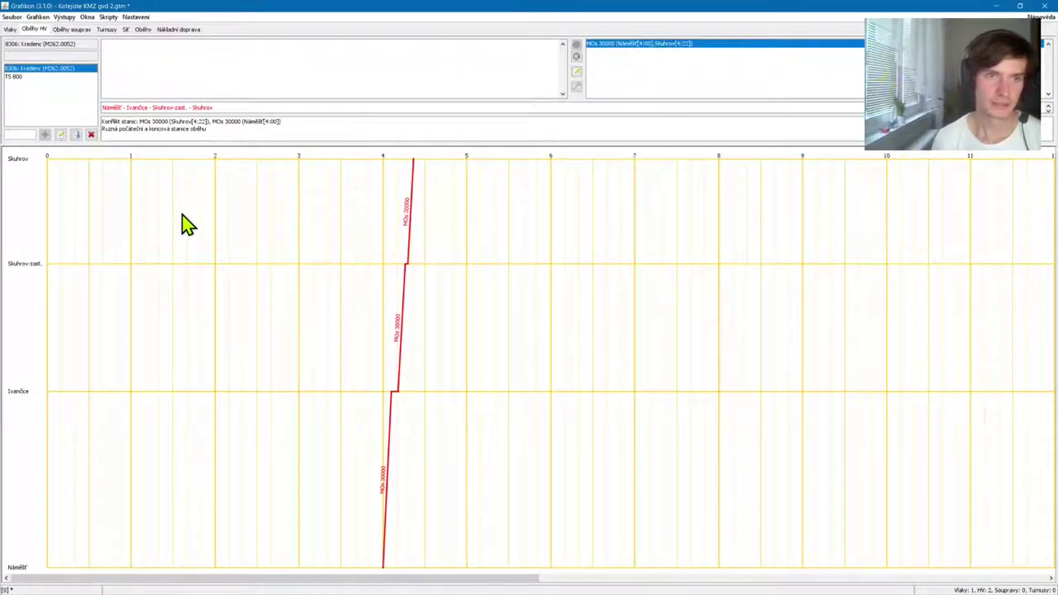
left_click(89, 33)
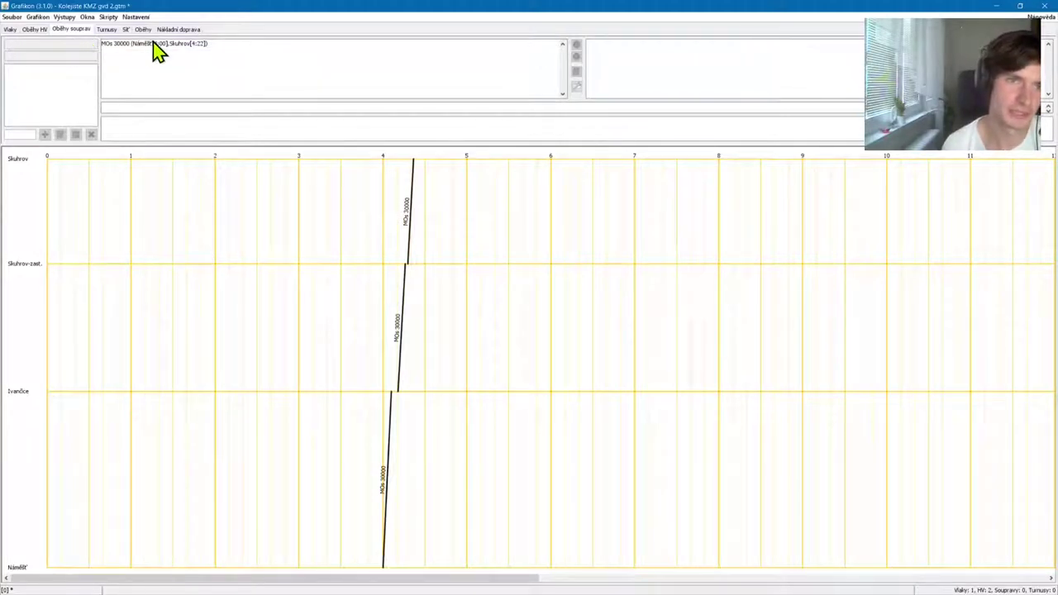
left_click(106, 31)
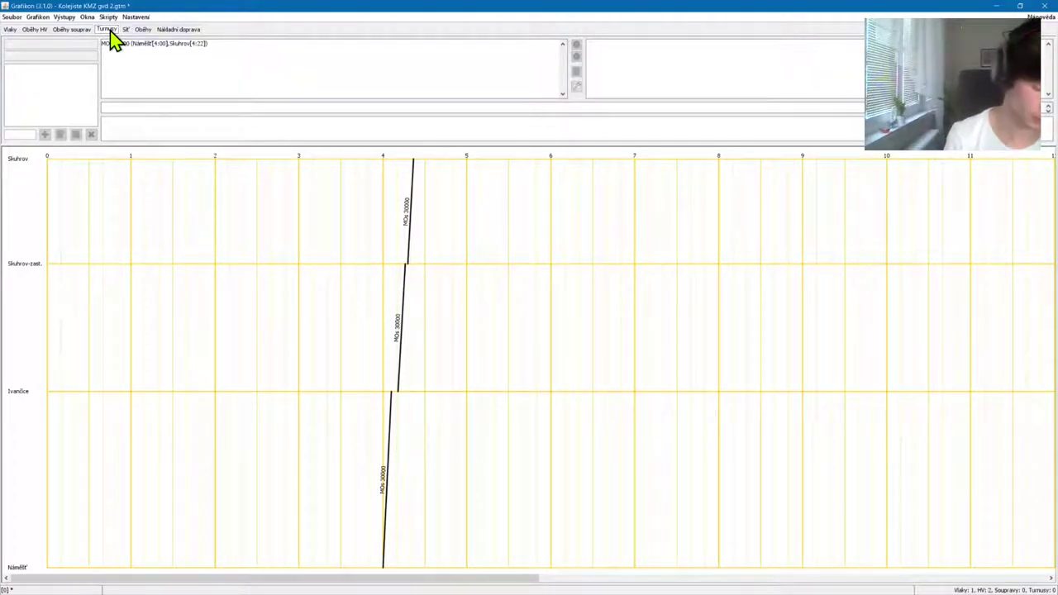
Switch to File Explorer and open KM152.pdf from the sesity folder
key("alt+Tab")
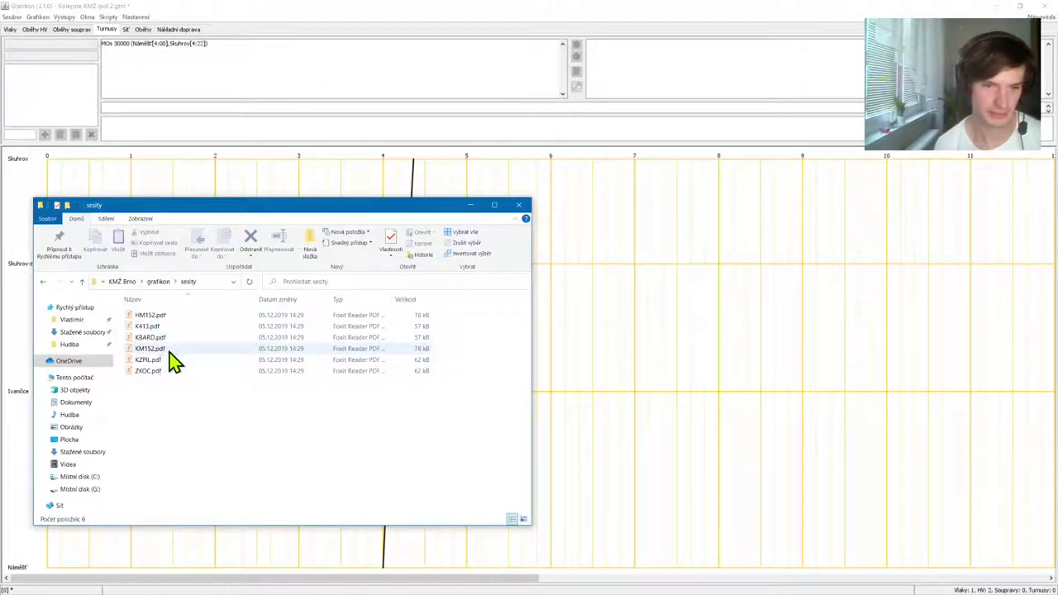
left_click(168, 361)
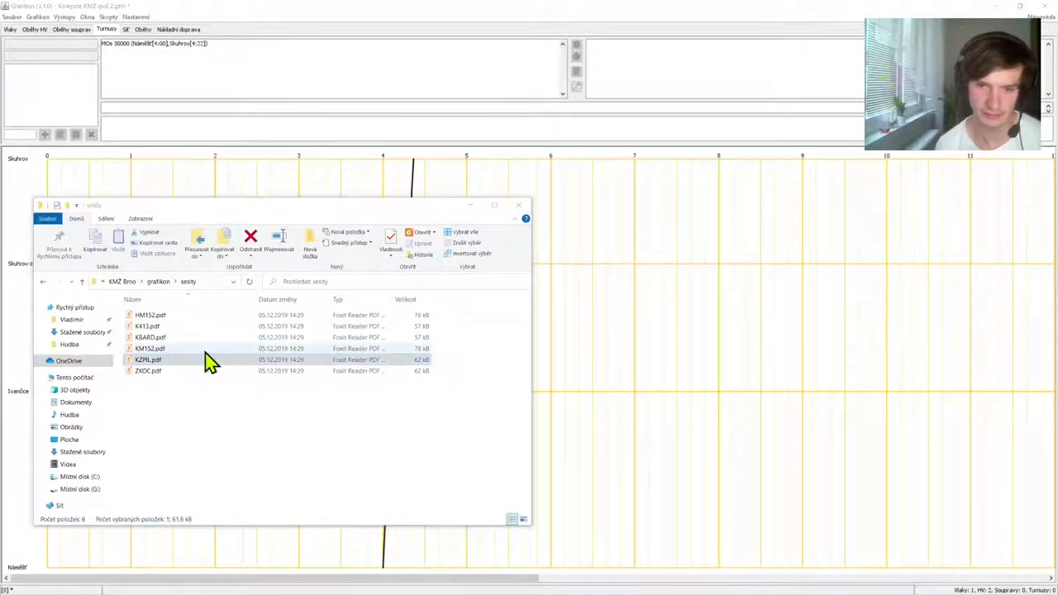
double_click(206, 350)
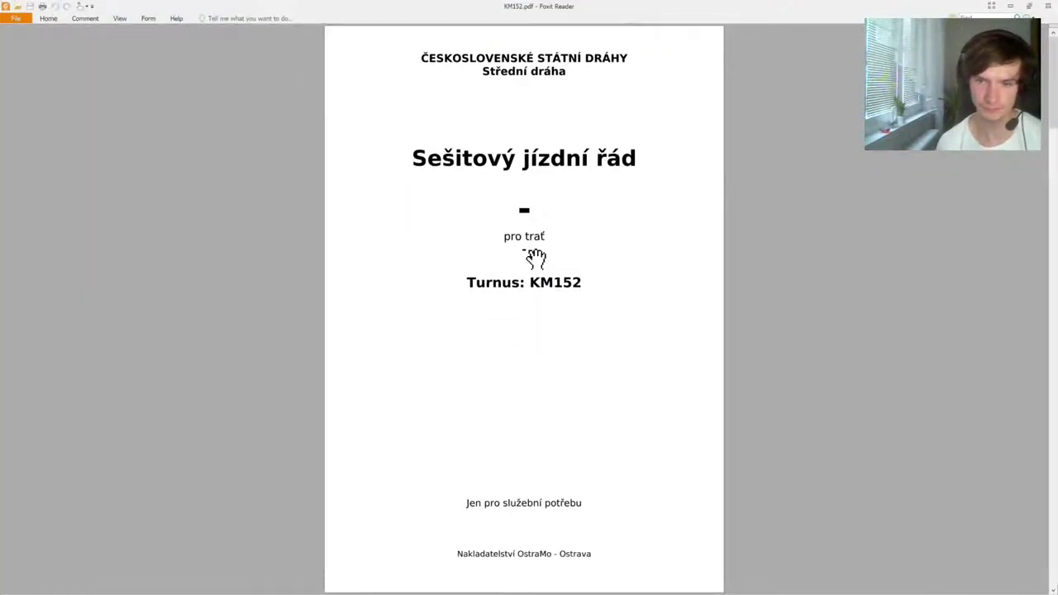
Read through the KM152 booklet timetable, examining its train overview and the individual timetables from MOs 20183 to MOs 20192
scroll(745, 299, "down", 3)
scroll(746, 300, "down", 3)
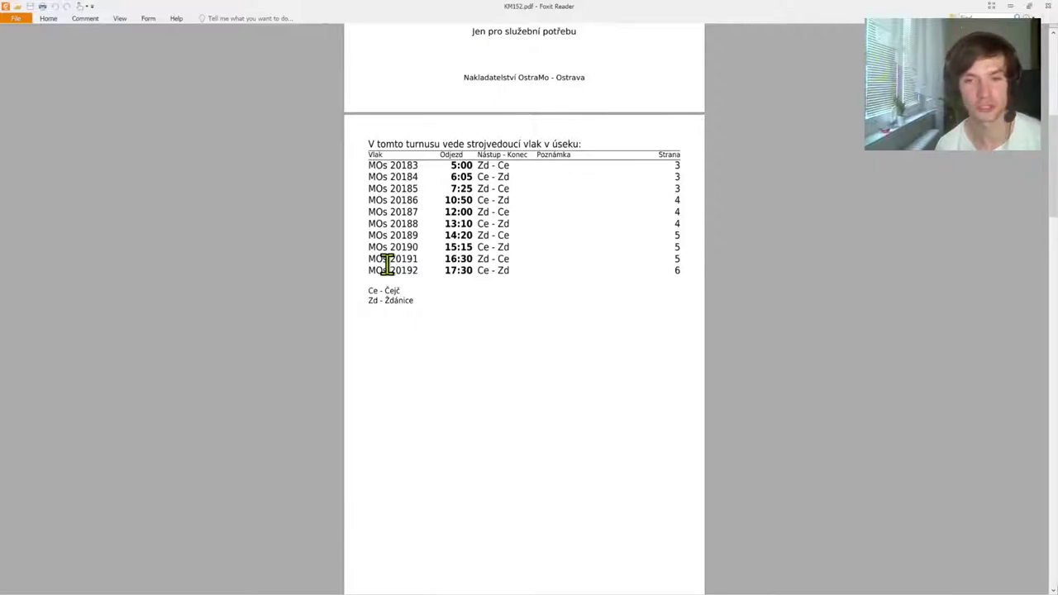
scroll(386, 273, "down", 8)
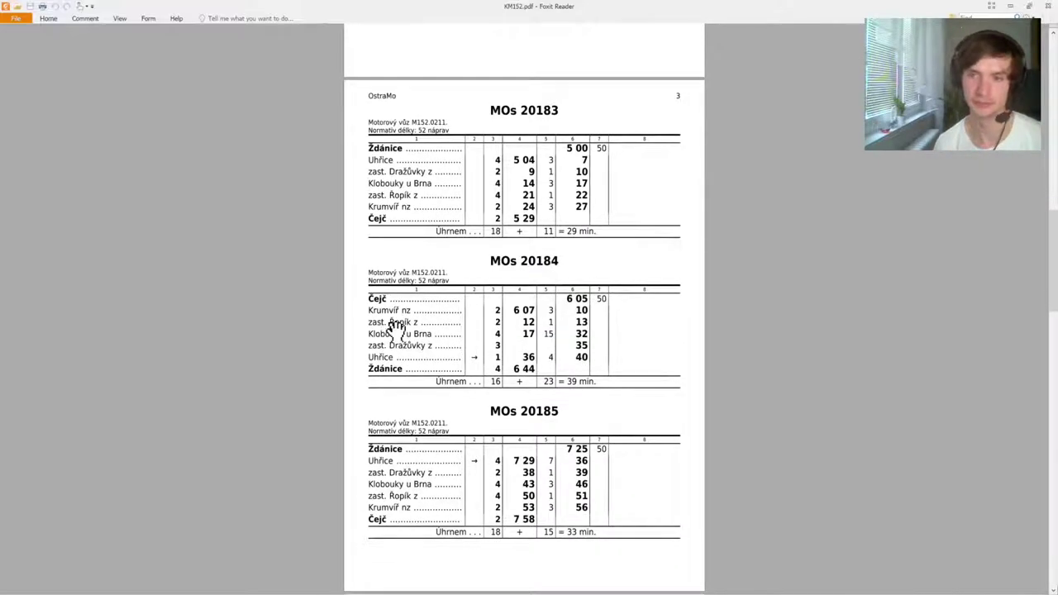
scroll(627, 135, "down", 1)
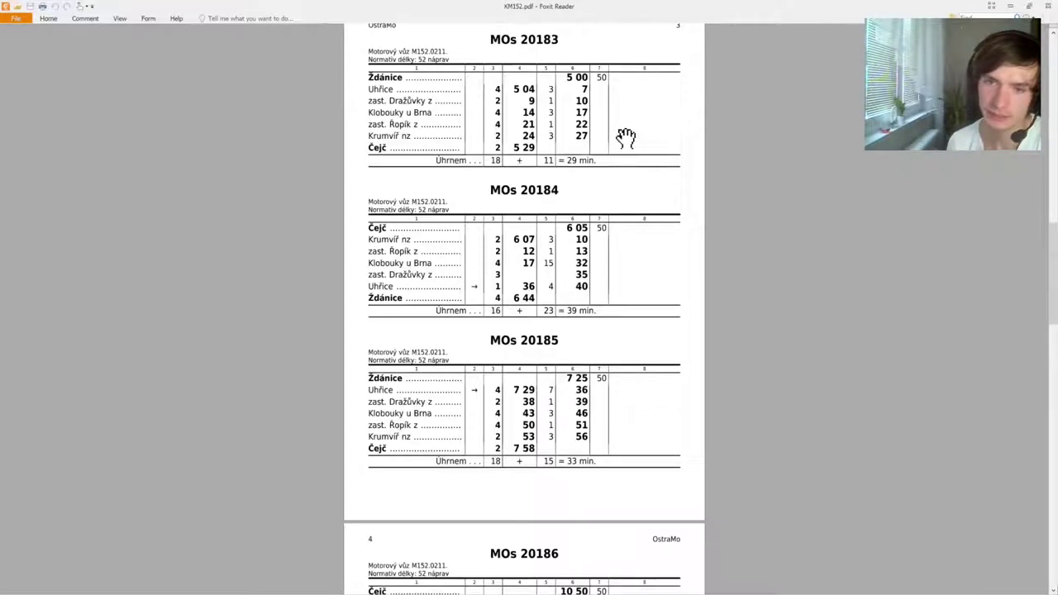
scroll(515, 271, "down", 7)
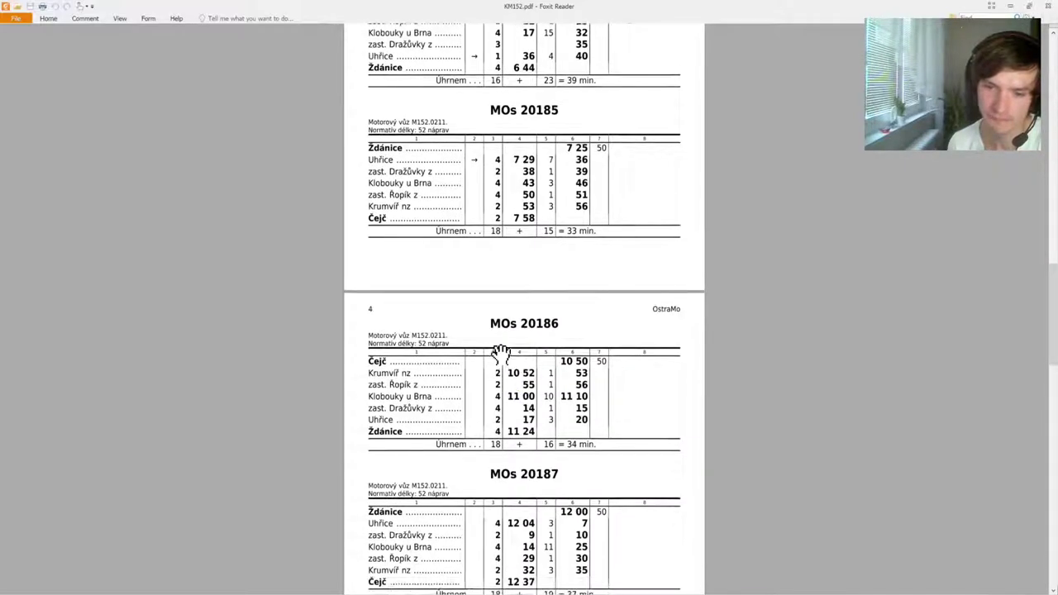
scroll(504, 417, "down", 9)
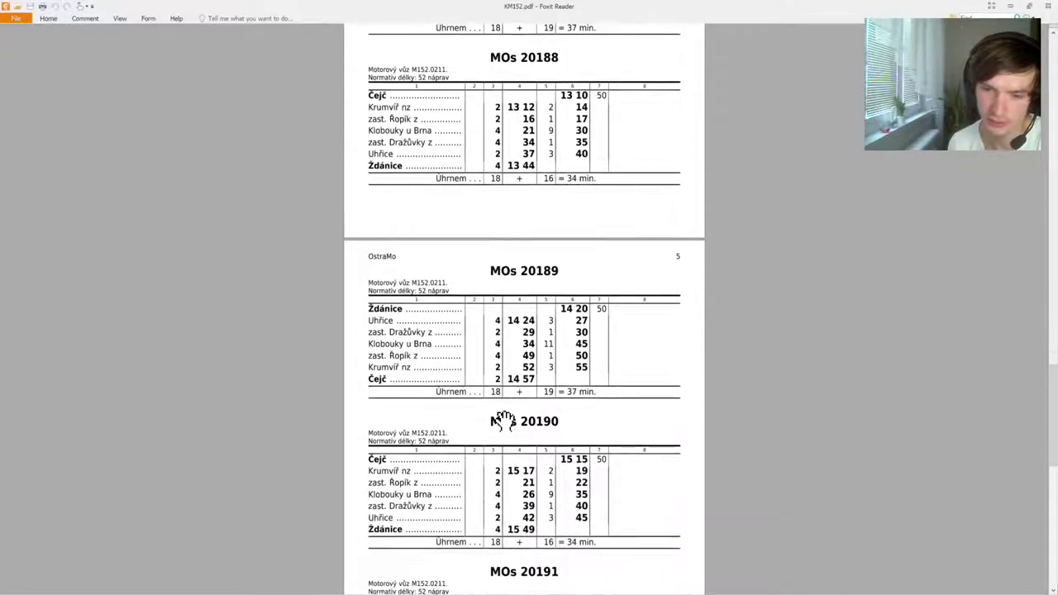
scroll(500, 419, "down", 5)
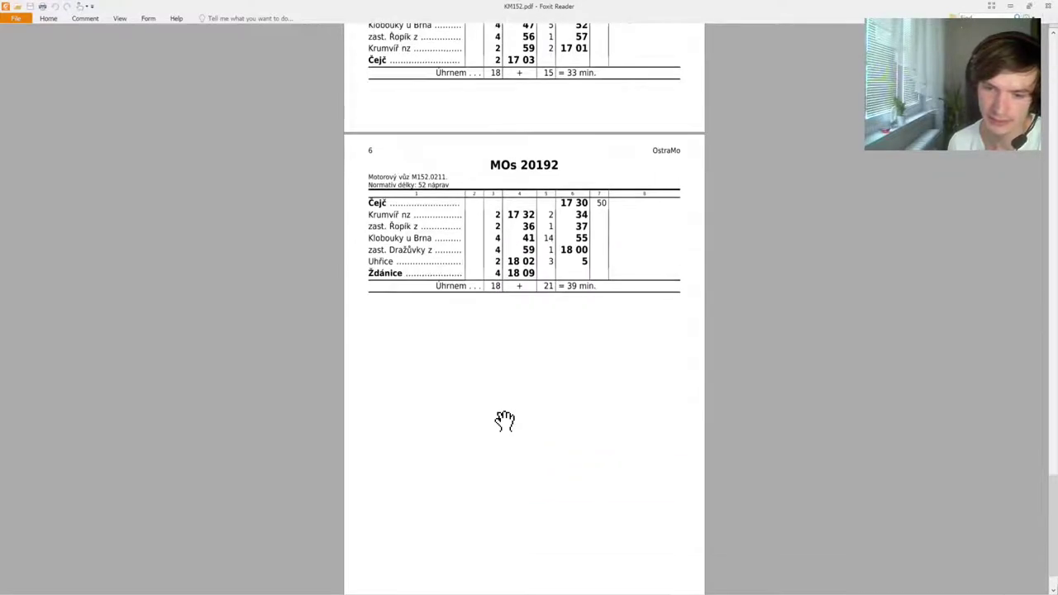
scroll(503, 420, "up", 4)
scroll(504, 421, "up", 2)
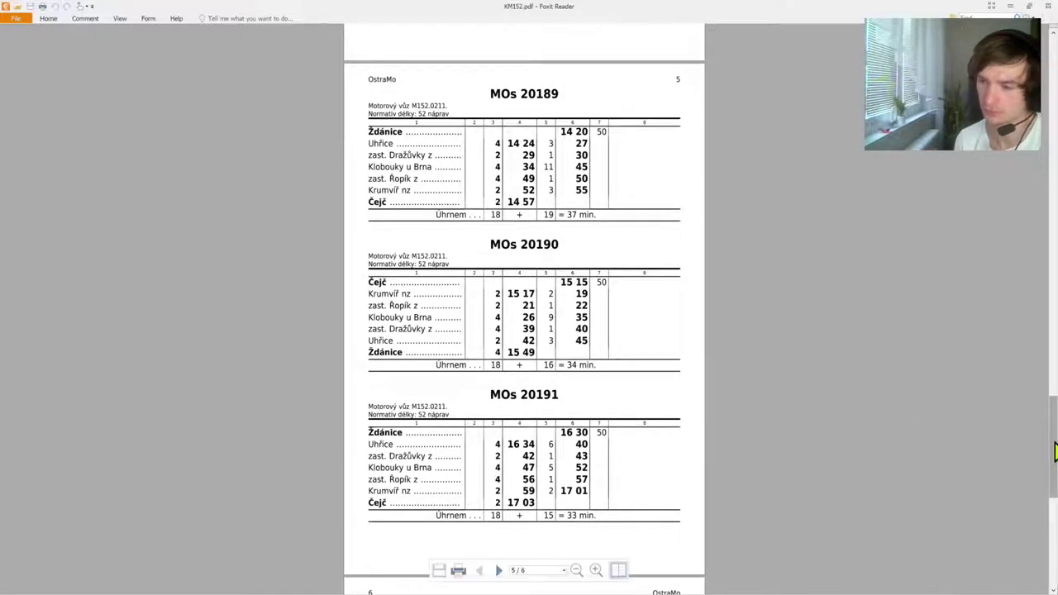
left_click_drag(1053, 442, 1054, 147)
scroll(793, 304, "down", 2)
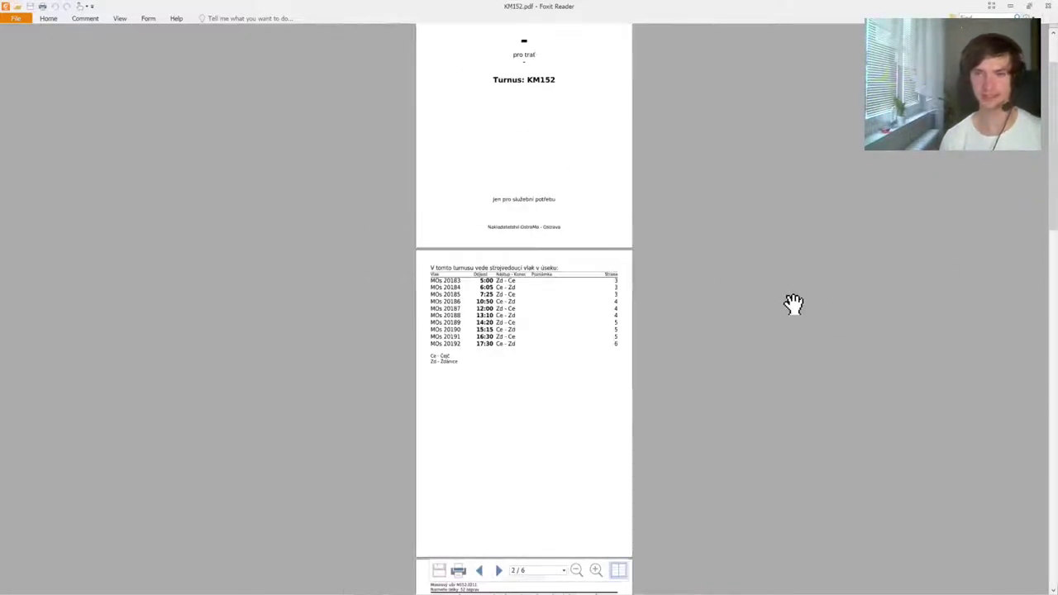
scroll(793, 304, "down", 7)
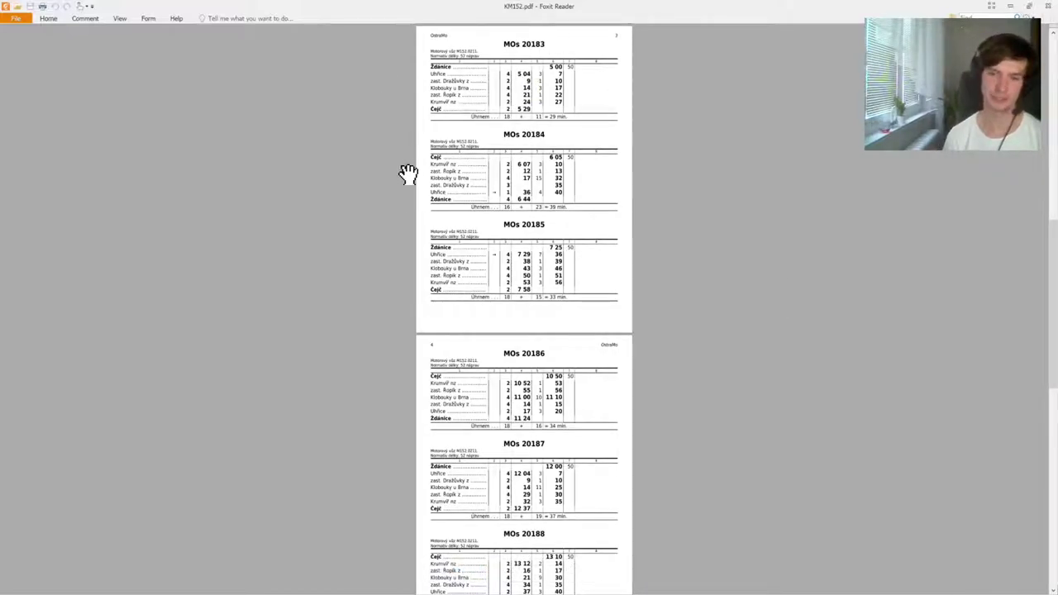
scroll(408, 173, "down", 5)
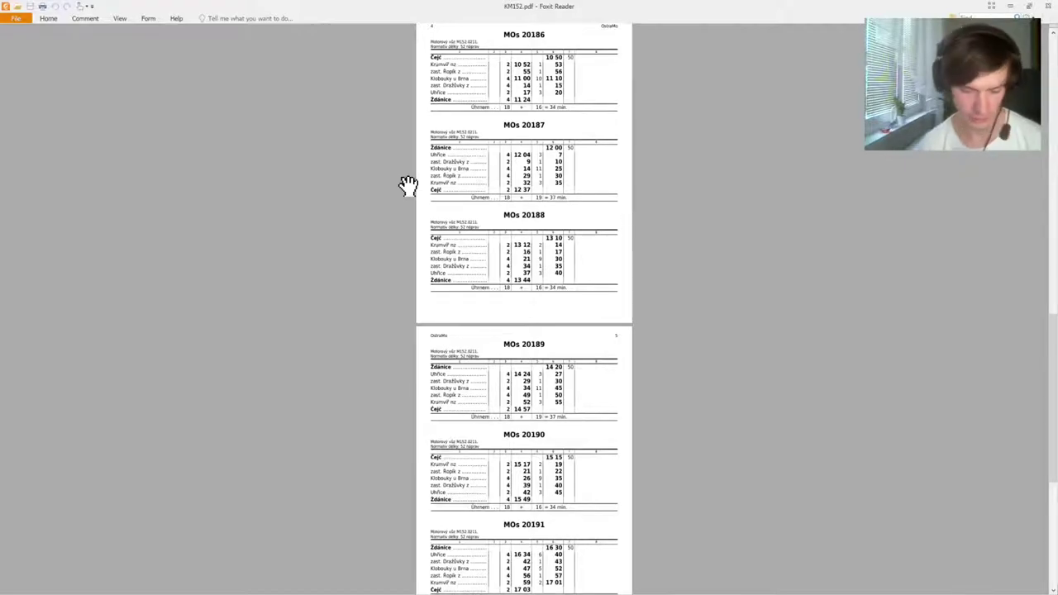
scroll(438, 213, "down", 4)
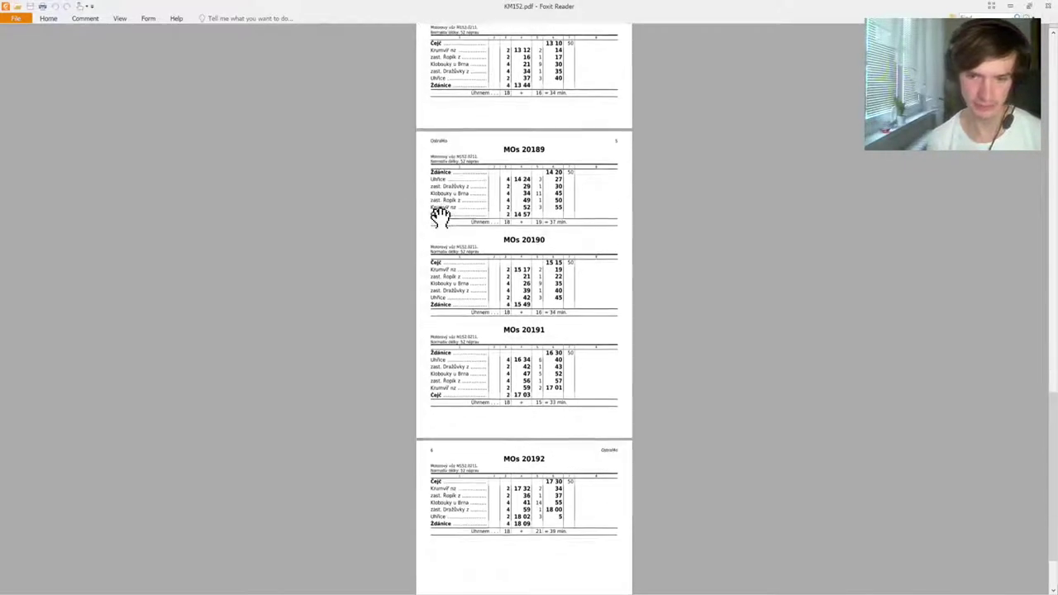
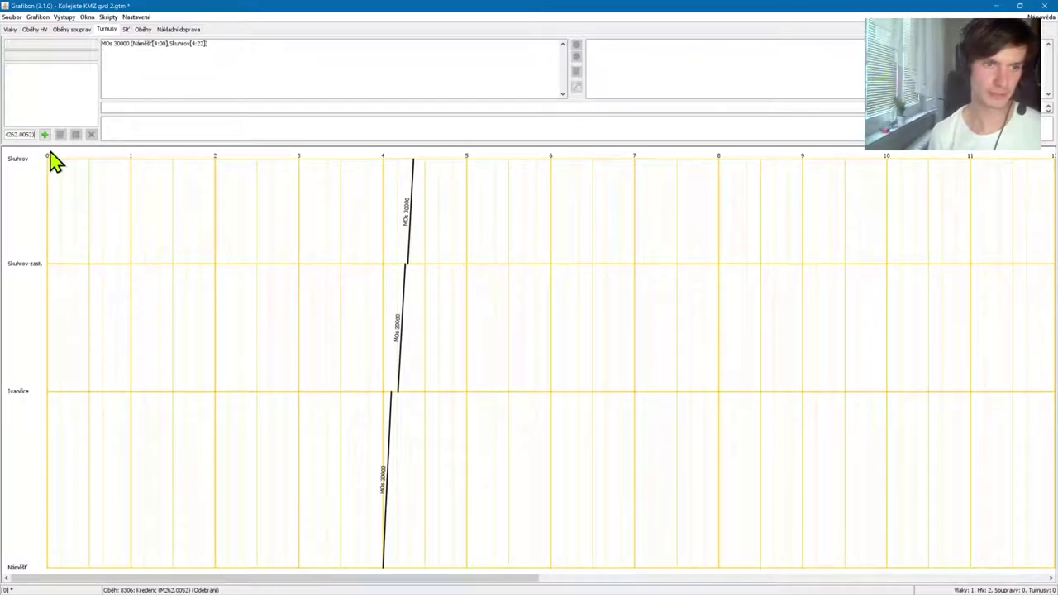
Create the turnus "8306: Kredenc (M262.0052)" and assign train MOs 30000 to it
left_click(44, 135)
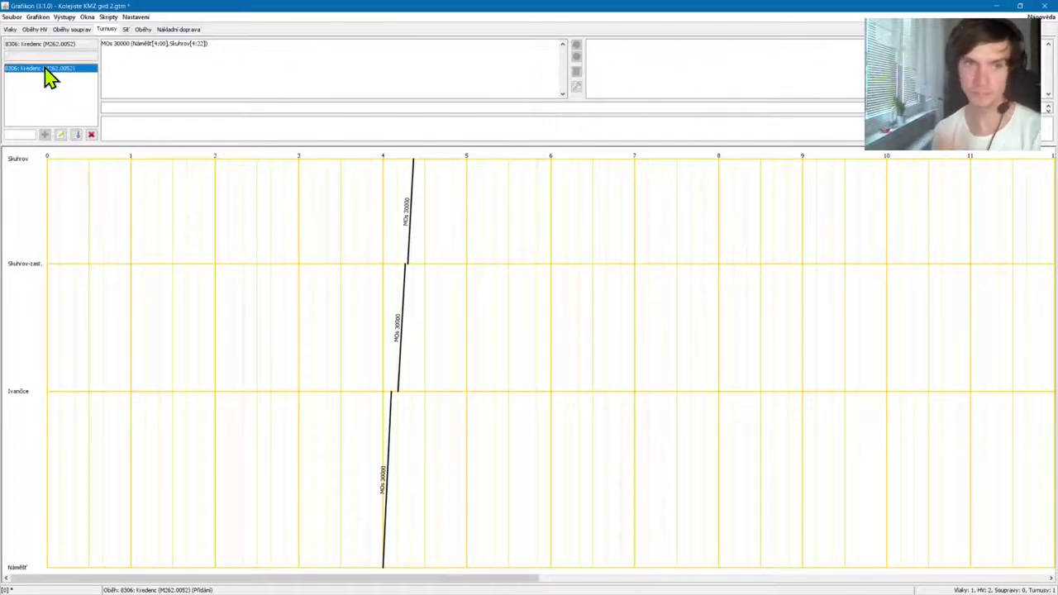
left_click(186, 46)
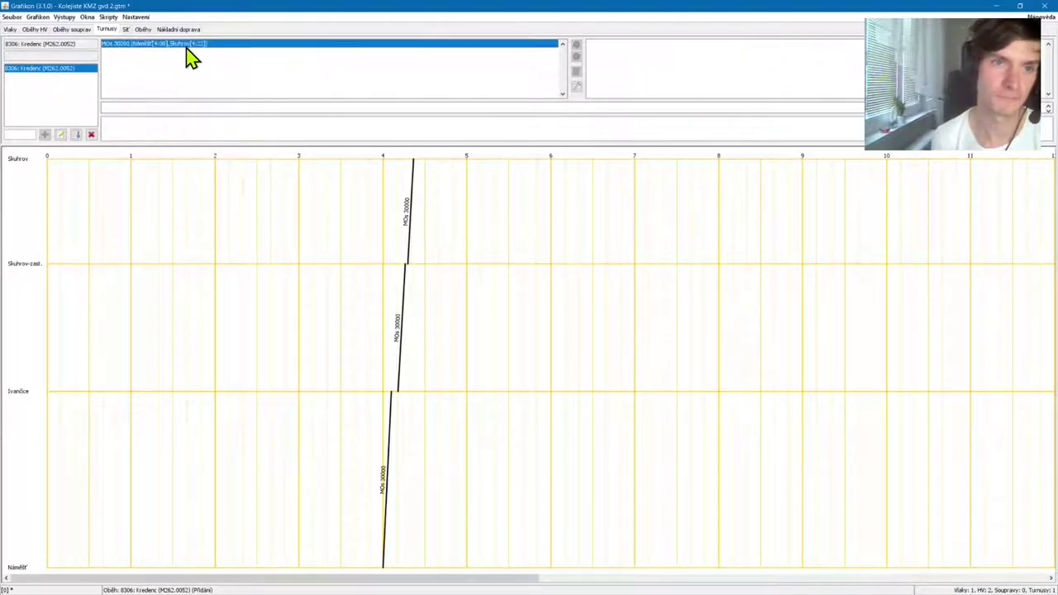
left_click(578, 43)
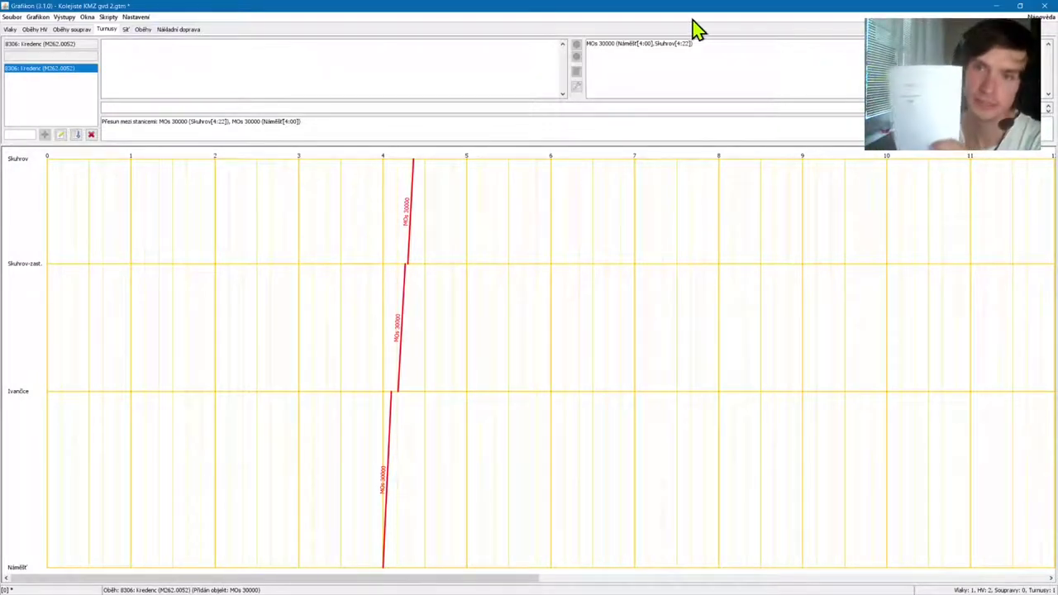
left_click(626, 44)
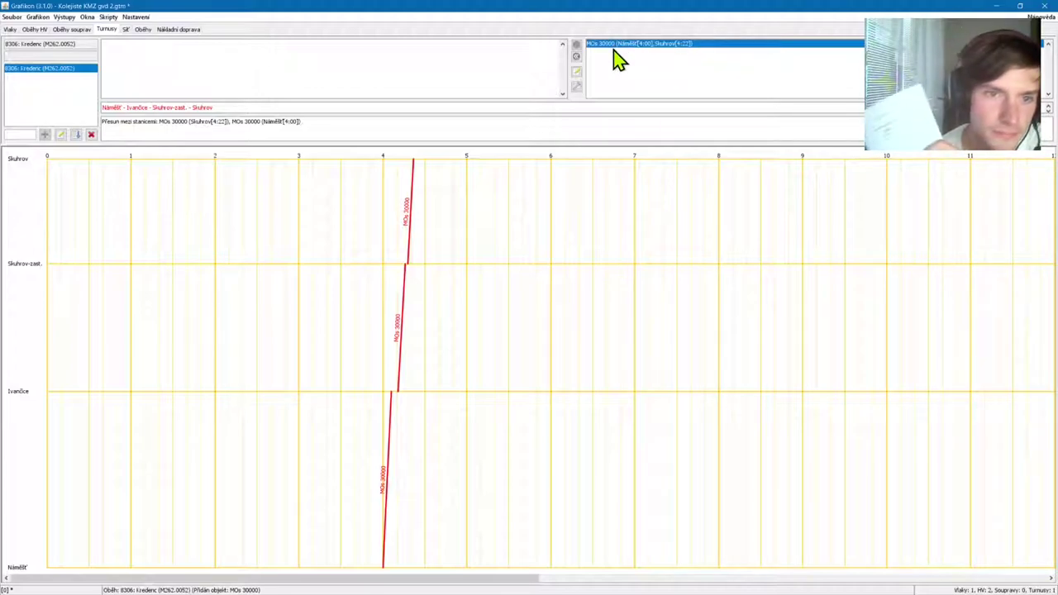
Change the number of train MOs 30000 to 3000 in its train properties
double_click(15, 45)
double_click(46, 53)
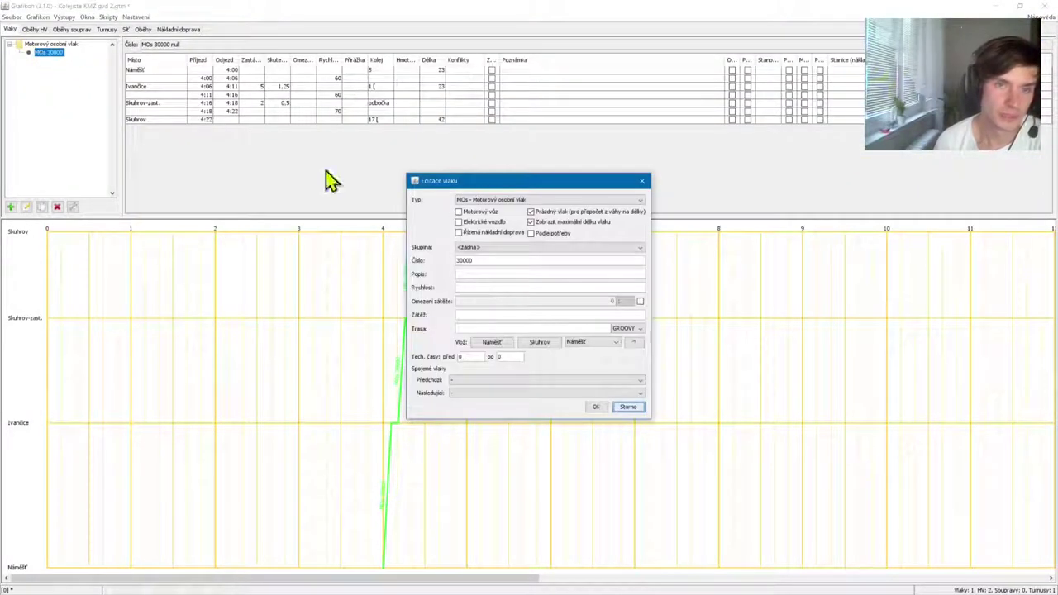
left_click(472, 258)
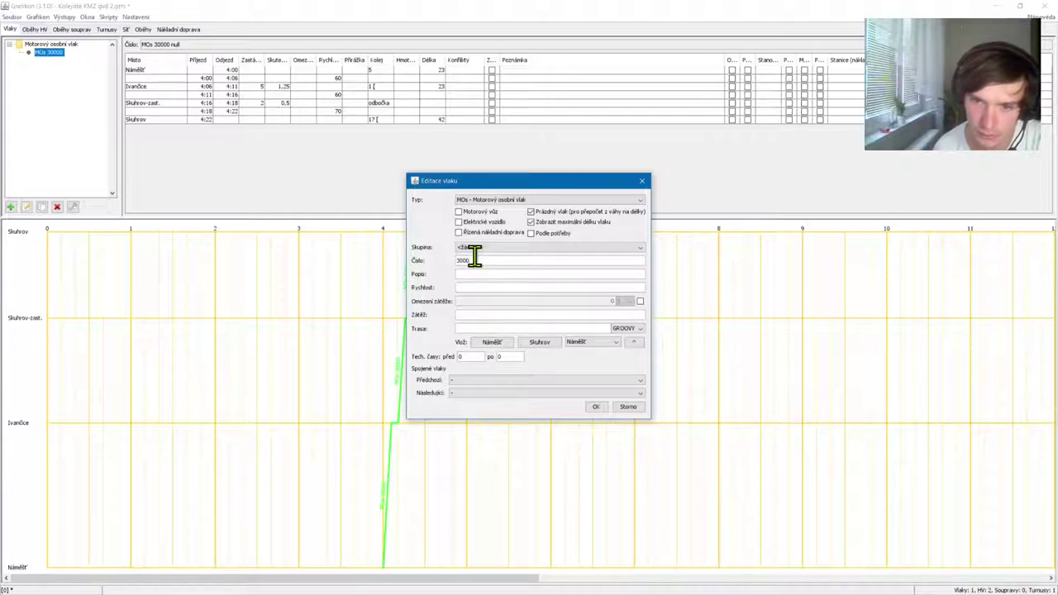
left_click(596, 407)
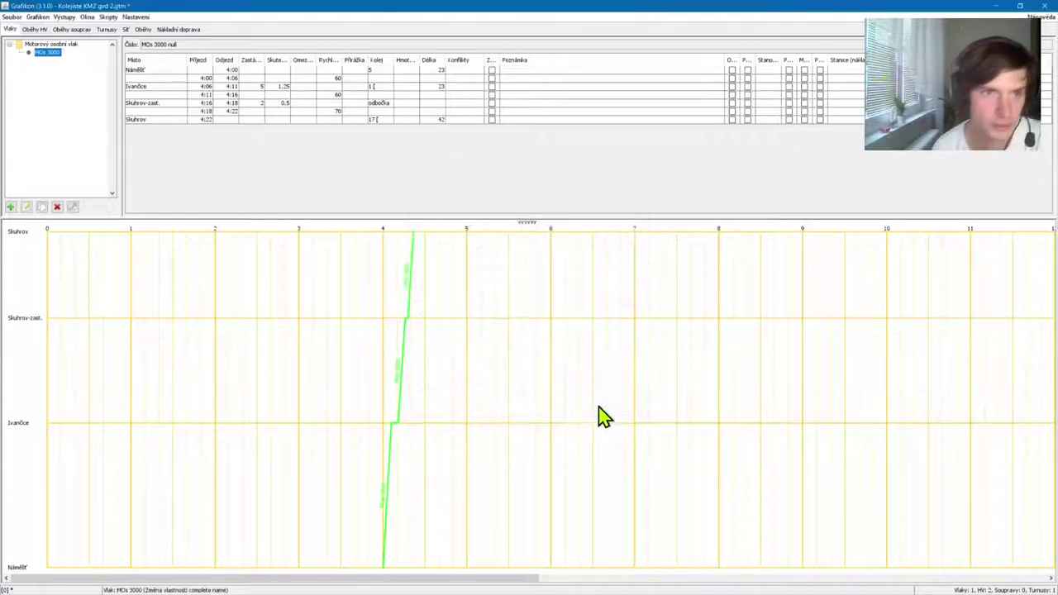
Check how train MOs 3000 is listed in the engine circulations, train set circulations and turnus
left_click(38, 30)
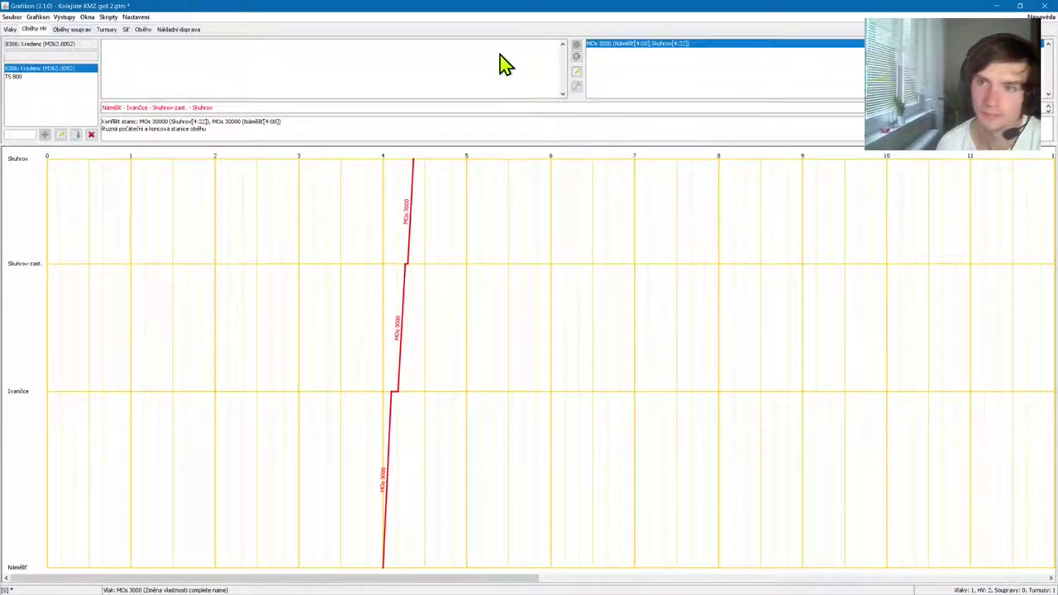
left_click(72, 30)
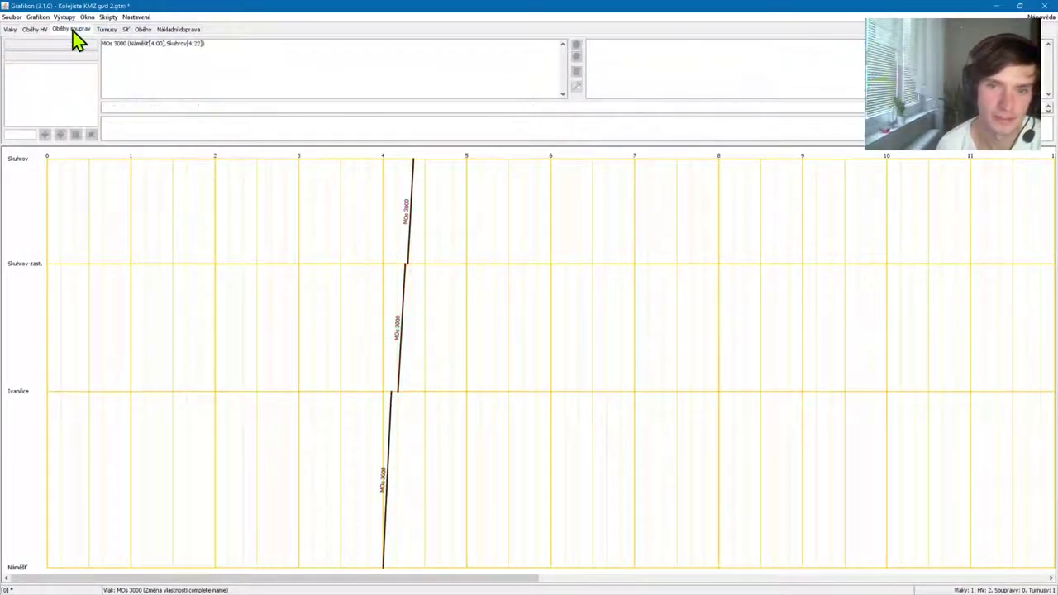
left_click(107, 30)
left_click(127, 31)
left_click(88, 18)
left_click(105, 31)
left_click(107, 30)
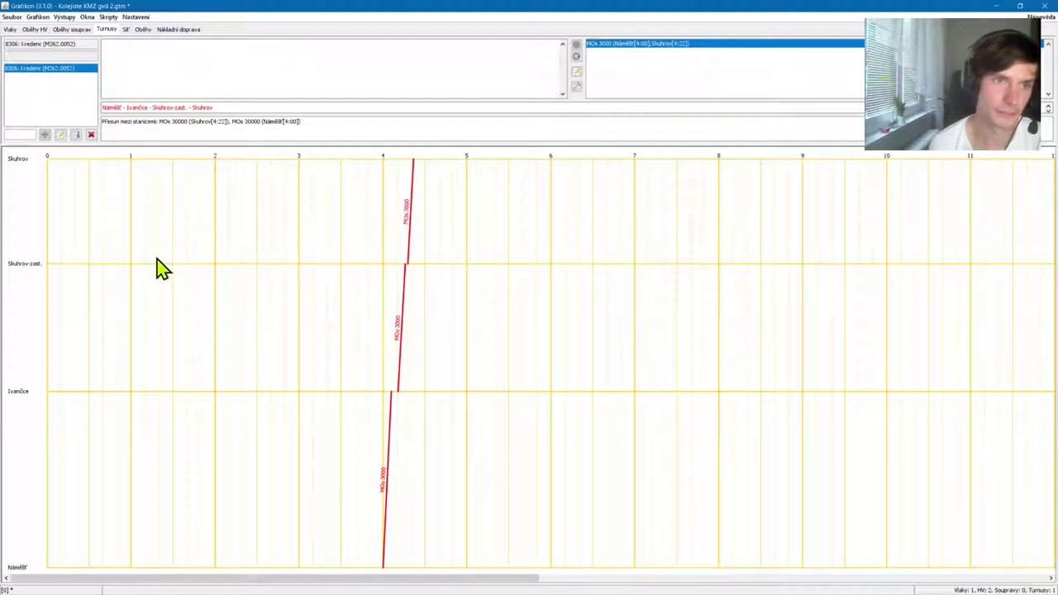
Start creating a new train of type Os - Osobní vlak with the Motorový vůz option enabled
left_click(10, 29)
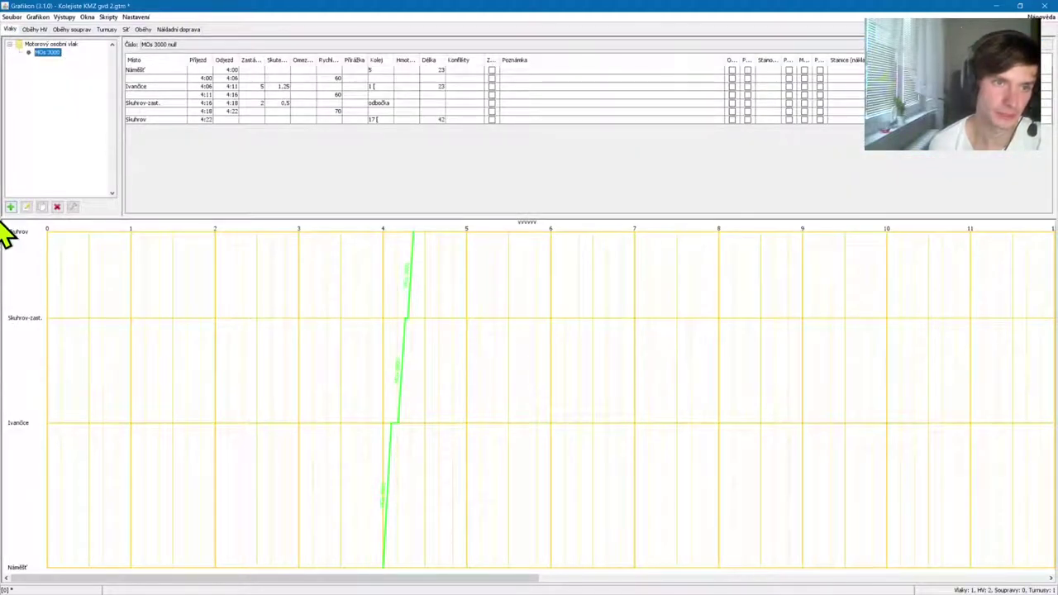
left_click(306, 351)
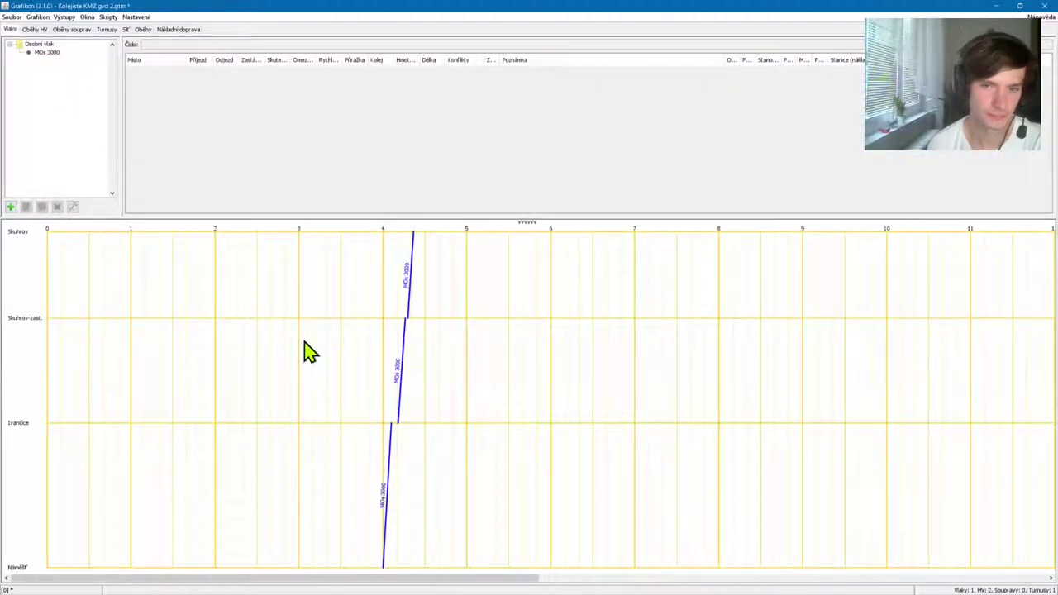
left_click(11, 207)
left_click(523, 236)
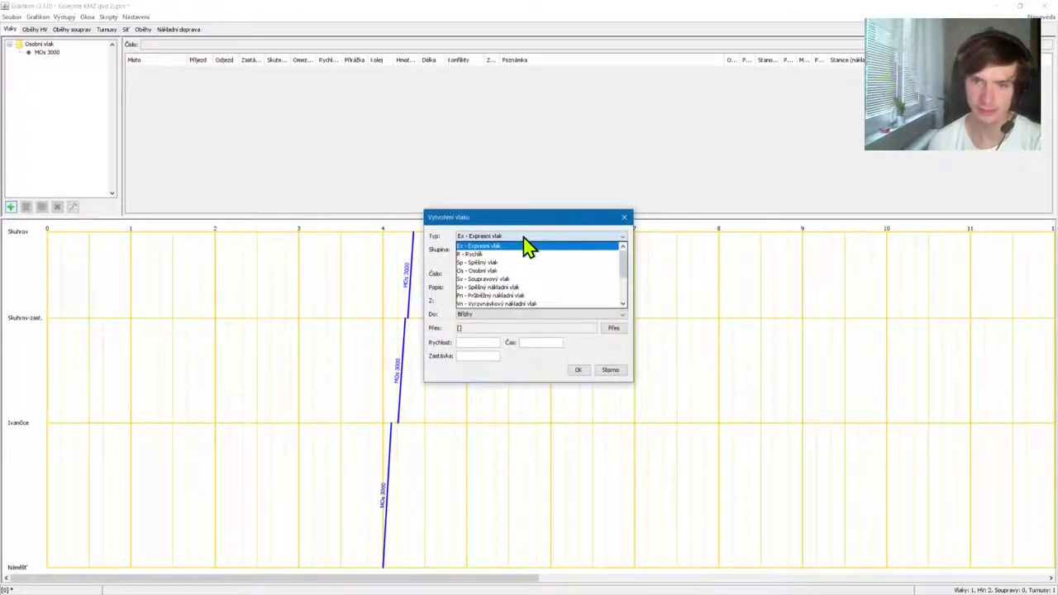
key("Down")
key("Down")
key("Down")
key("Return")
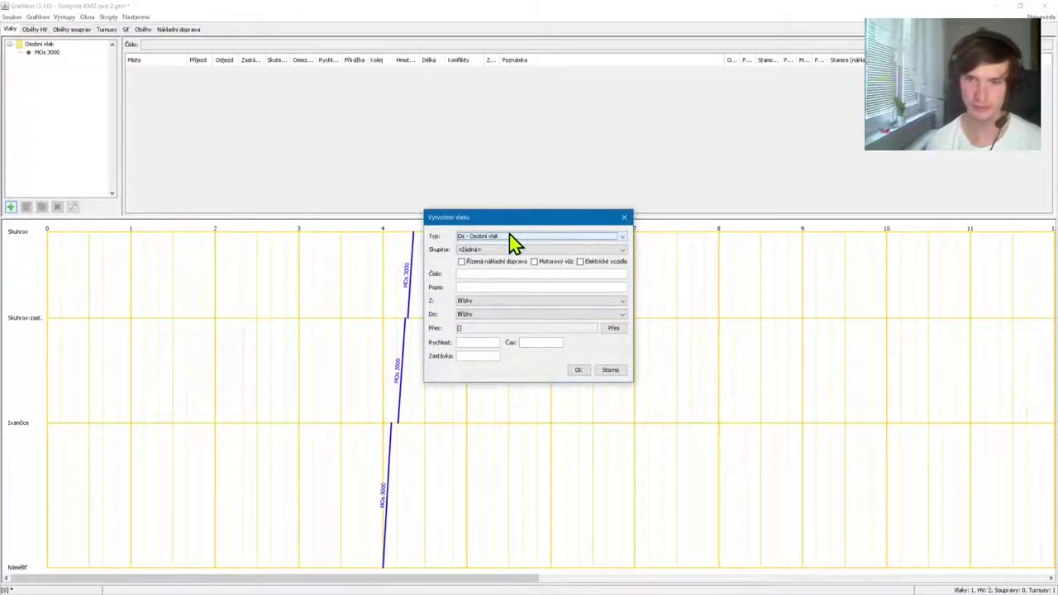
left_click(534, 261)
Check the line numbering note, the Břízky track diagram and the web article on odd and even train numbers
left_click(488, 274)
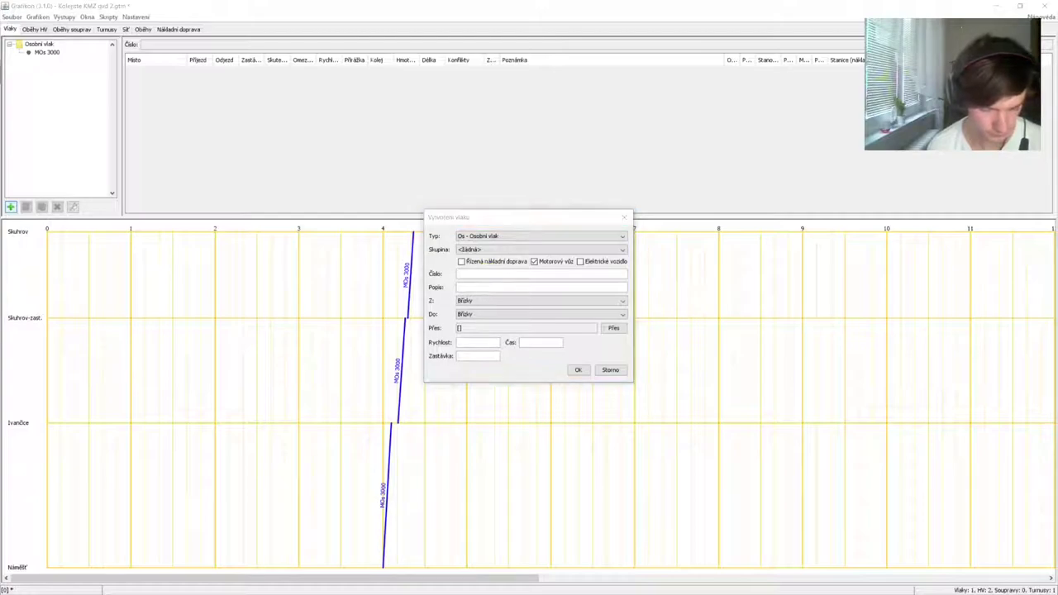
key("alt+Tab")
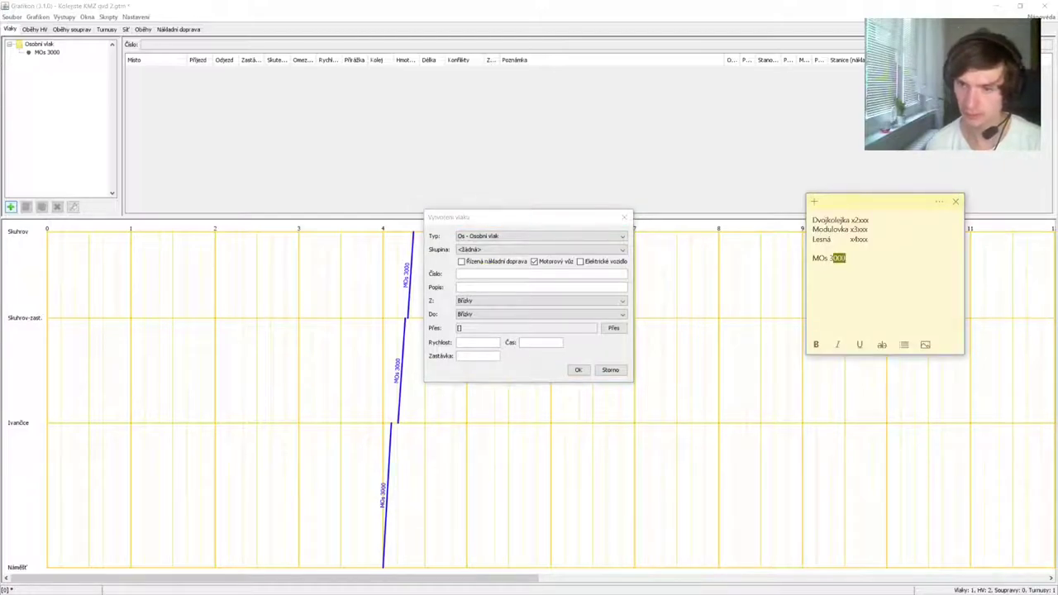
left_click(837, 248)
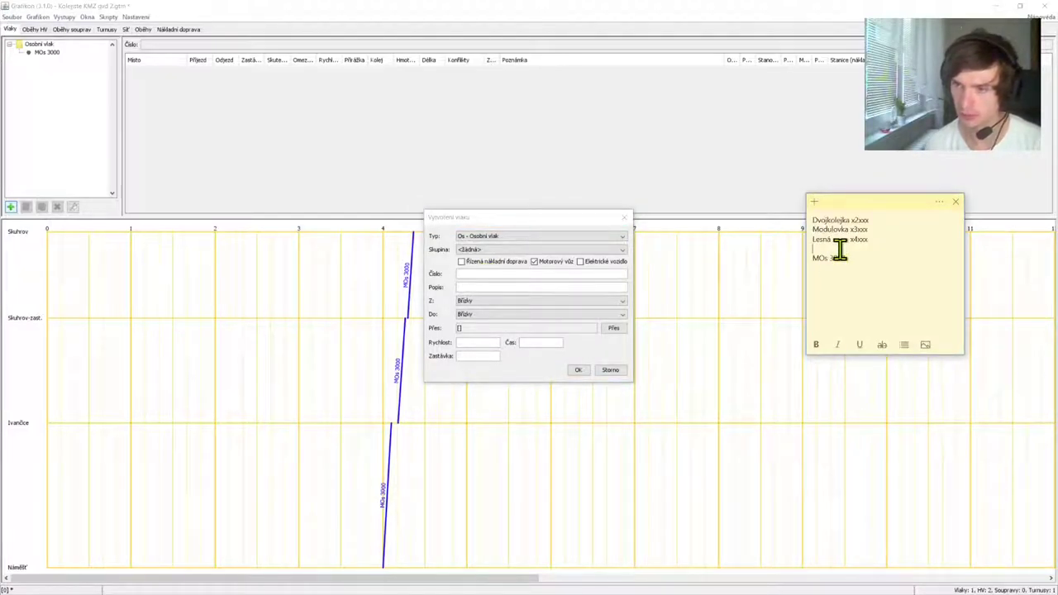
mouse_move(871, 239)
left_mouse_down()
mouse_move(793, 239)
mouse_move(869, 243)
left_mouse_up()
left_click(857, 242)
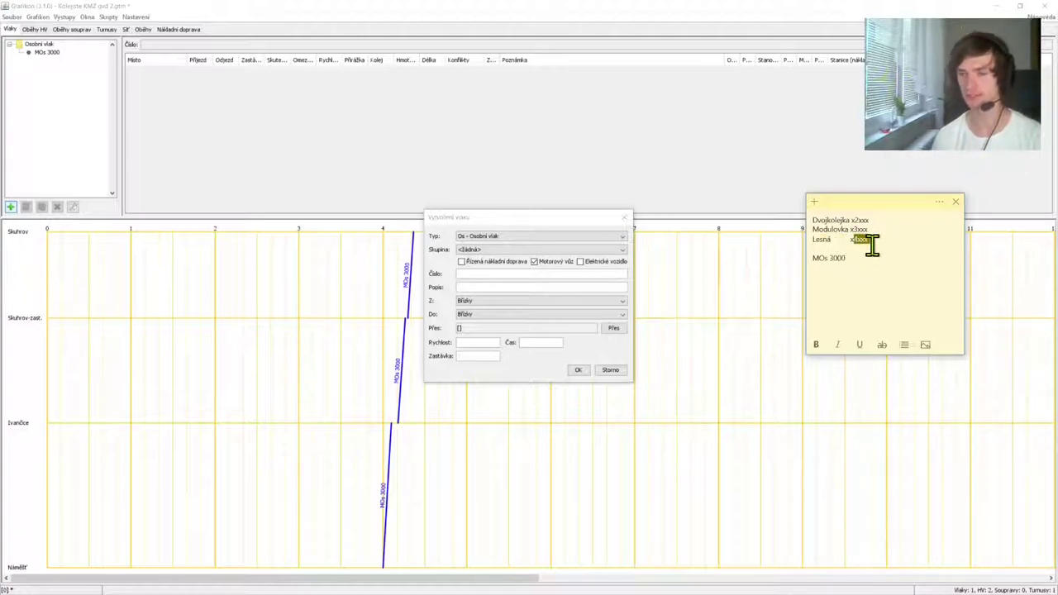
left_click(484, 274)
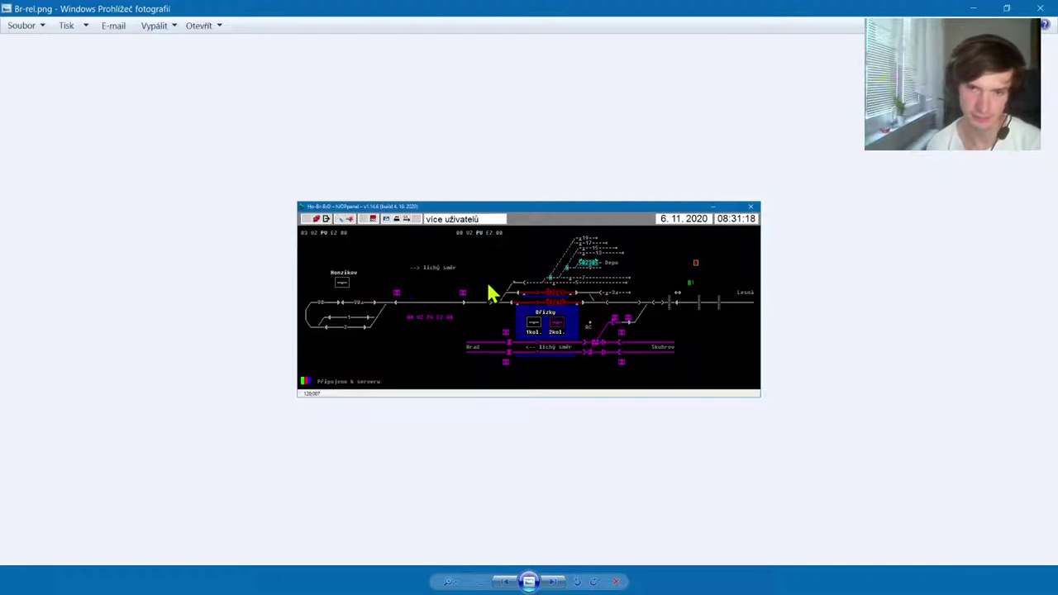
left_click(1048, 10)
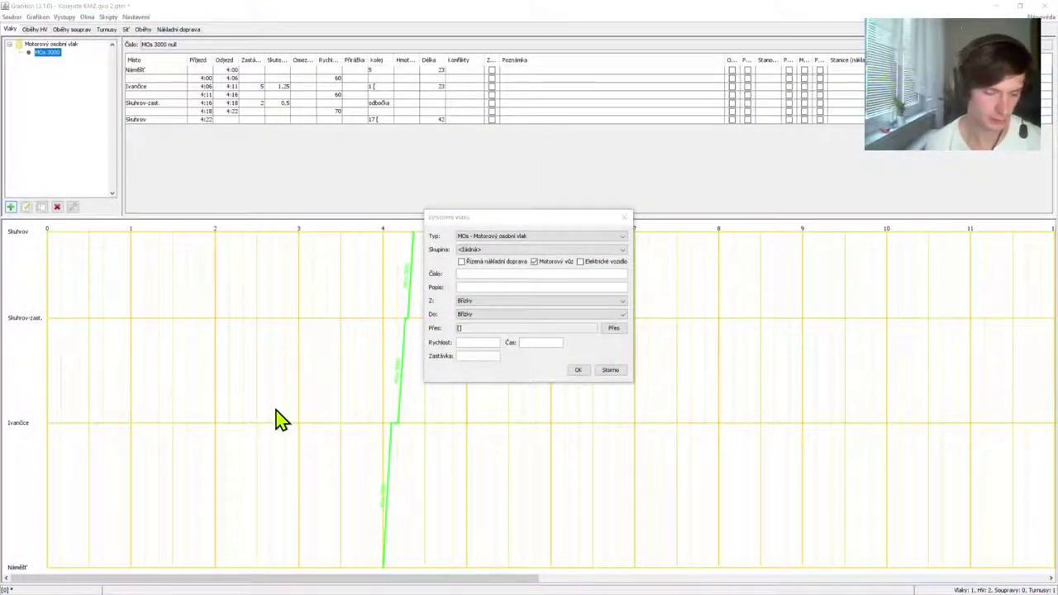
key("alt+Tab")
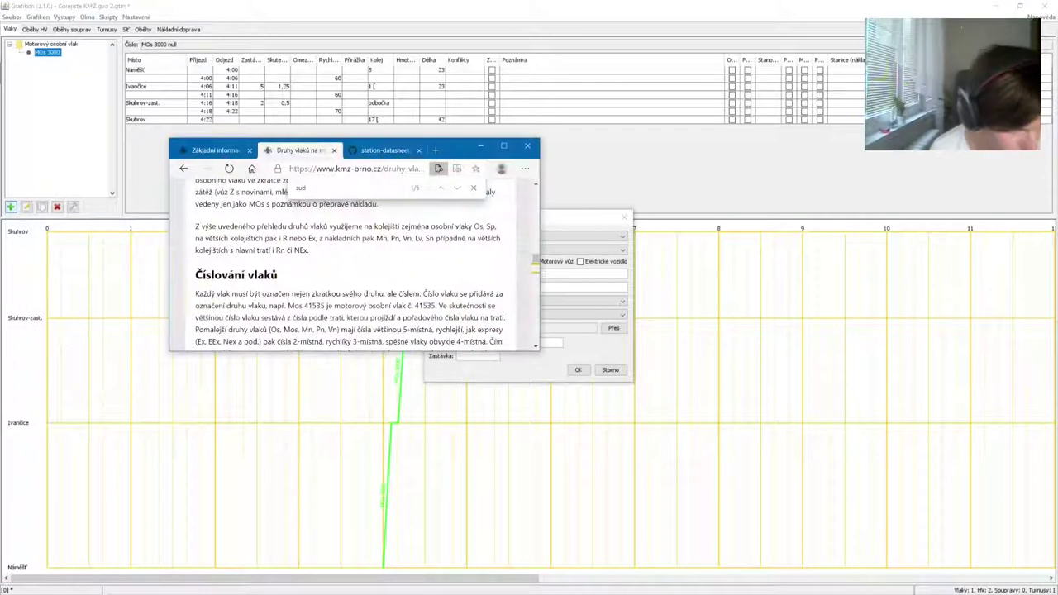
left_click(503, 146)
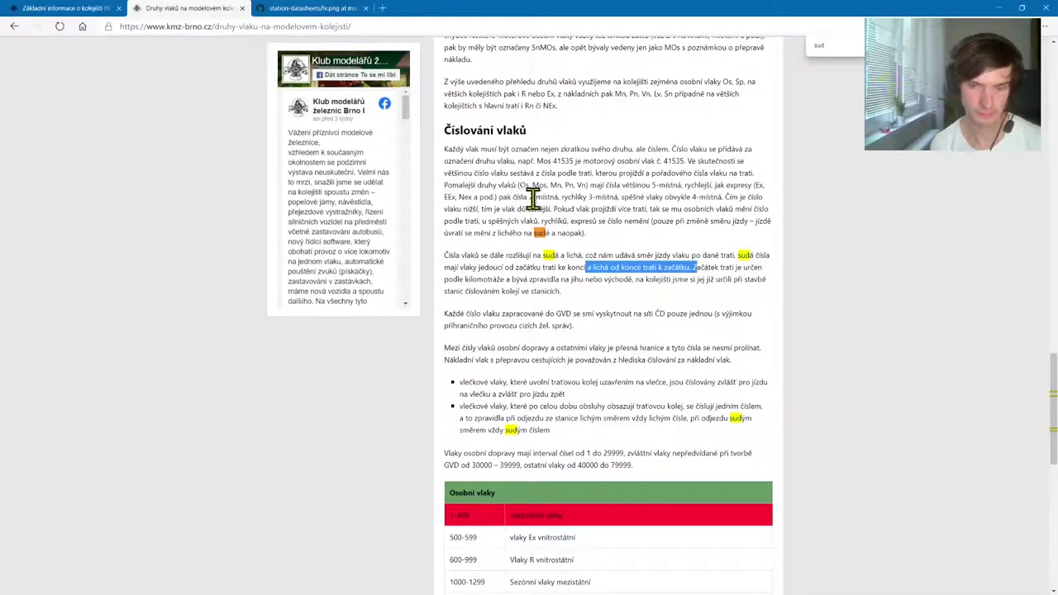
Give the new train the number 4001 and set its starting station to Skuhrov
key("alt+Tab")
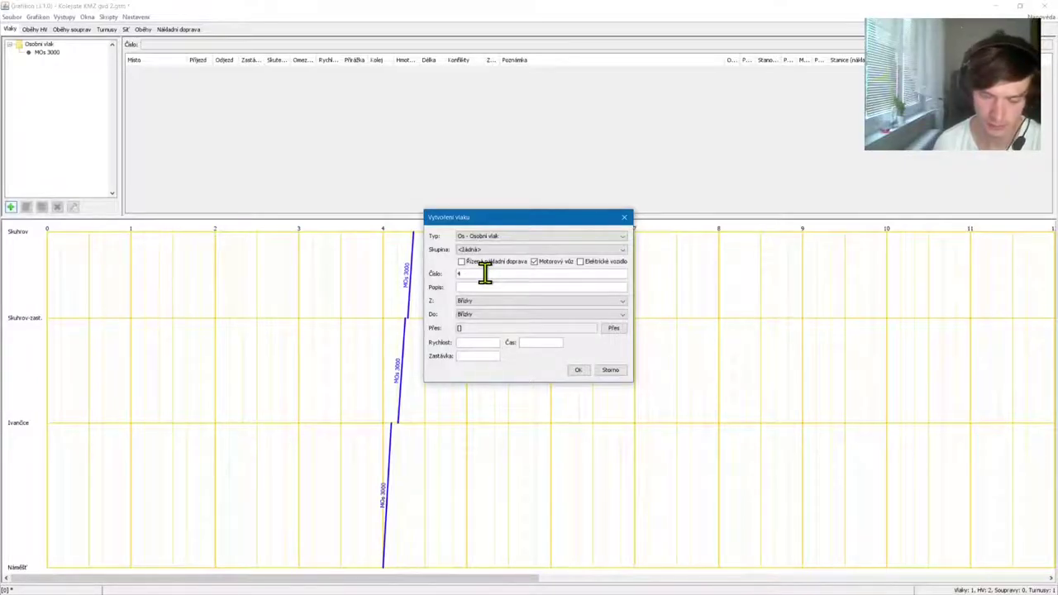
type("001")
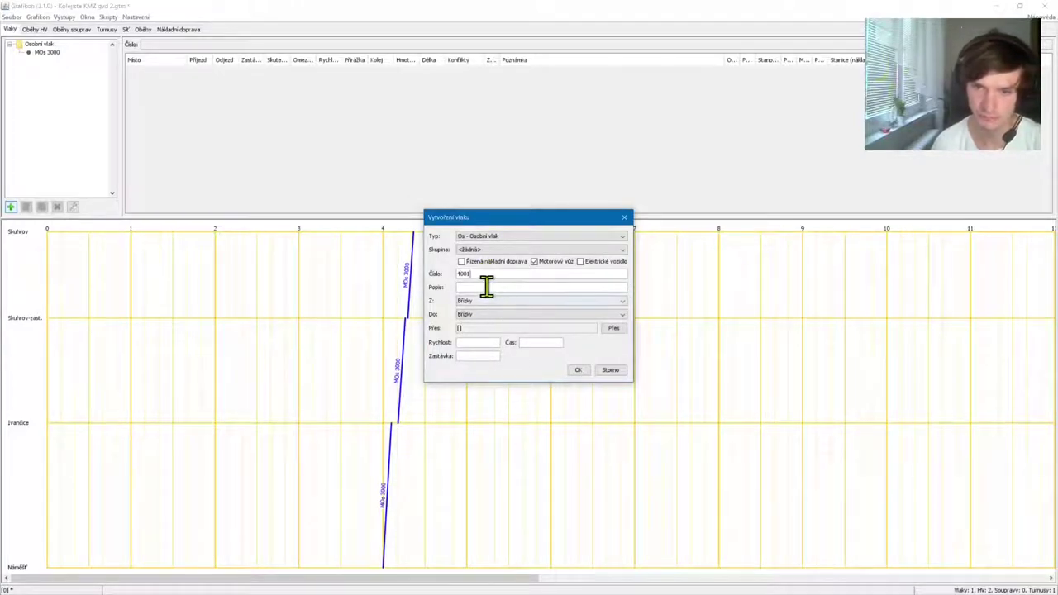
left_click(487, 301)
key("j")
left_click(487, 302)
left_click(486, 302)
scroll(493, 329, "up", 1)
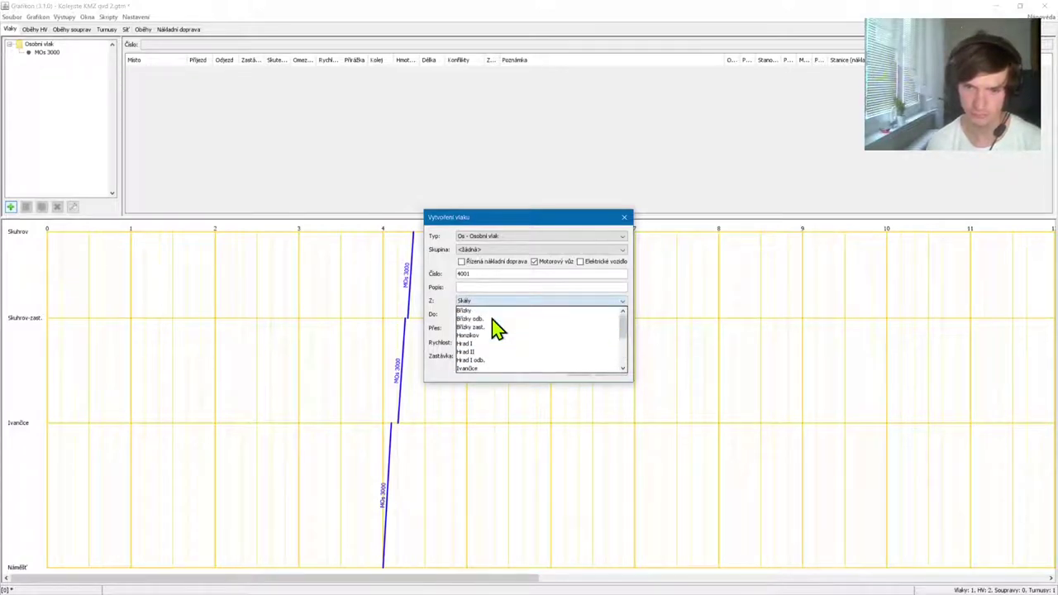
scroll(496, 334, "down", 1)
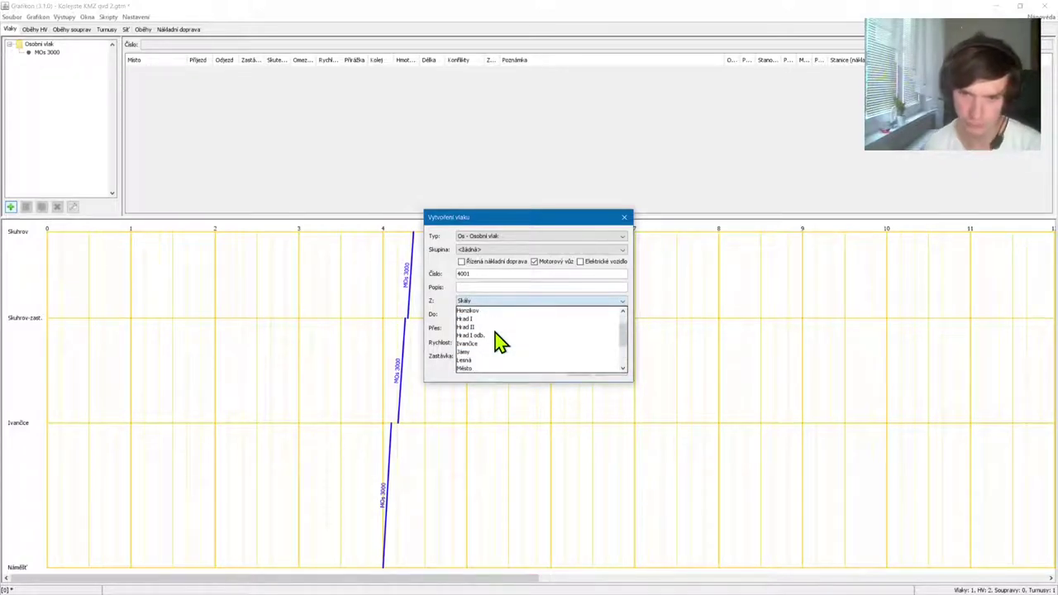
scroll(498, 339, "down", 2)
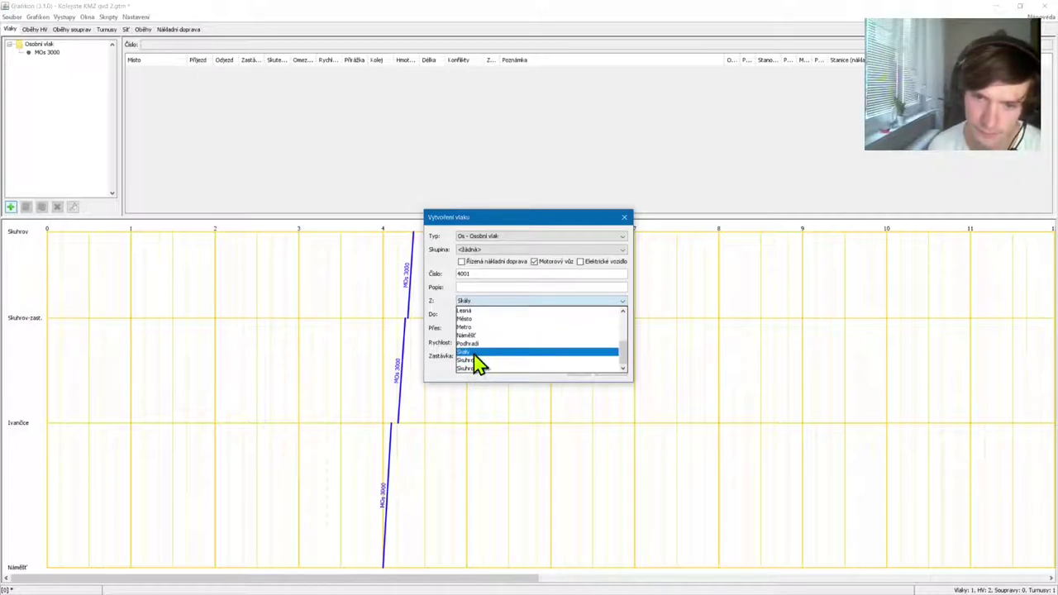
left_click(485, 363)
Set the new train's destination to Honzíkov and create the train
left_click(494, 315)
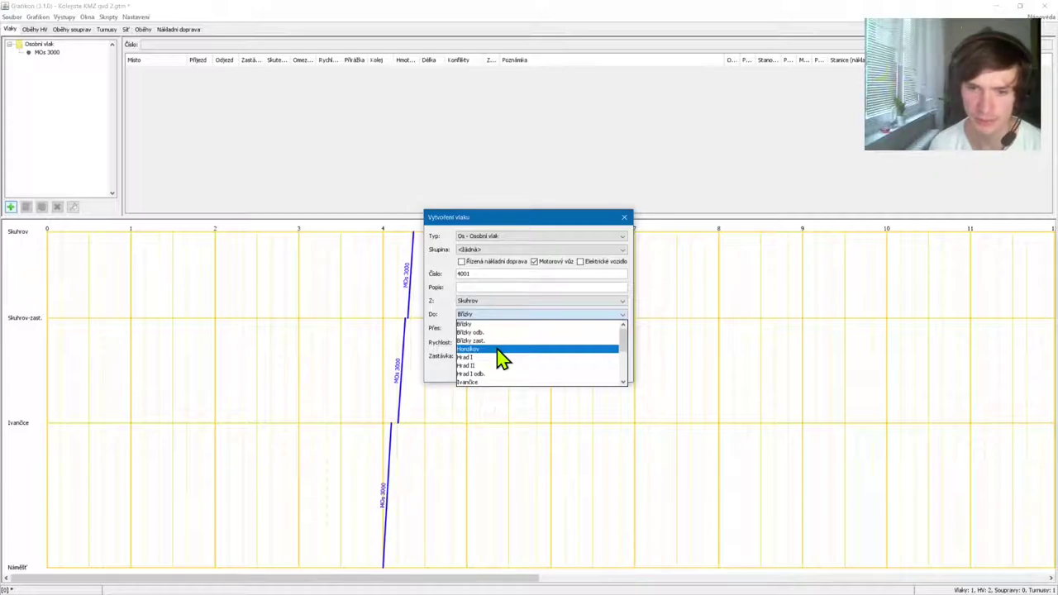
left_click(500, 349)
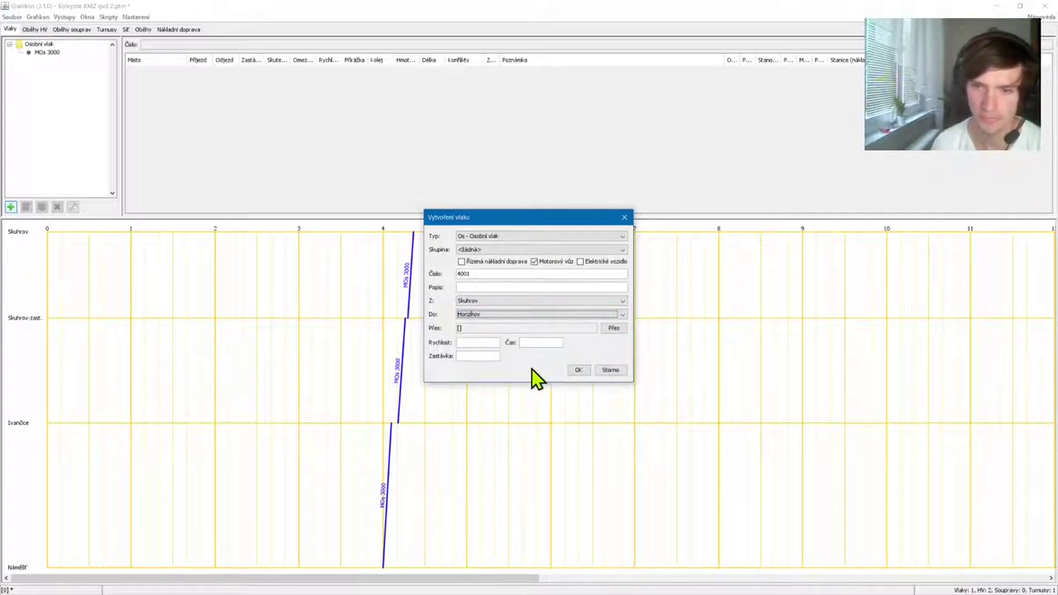
left_click(577, 371)
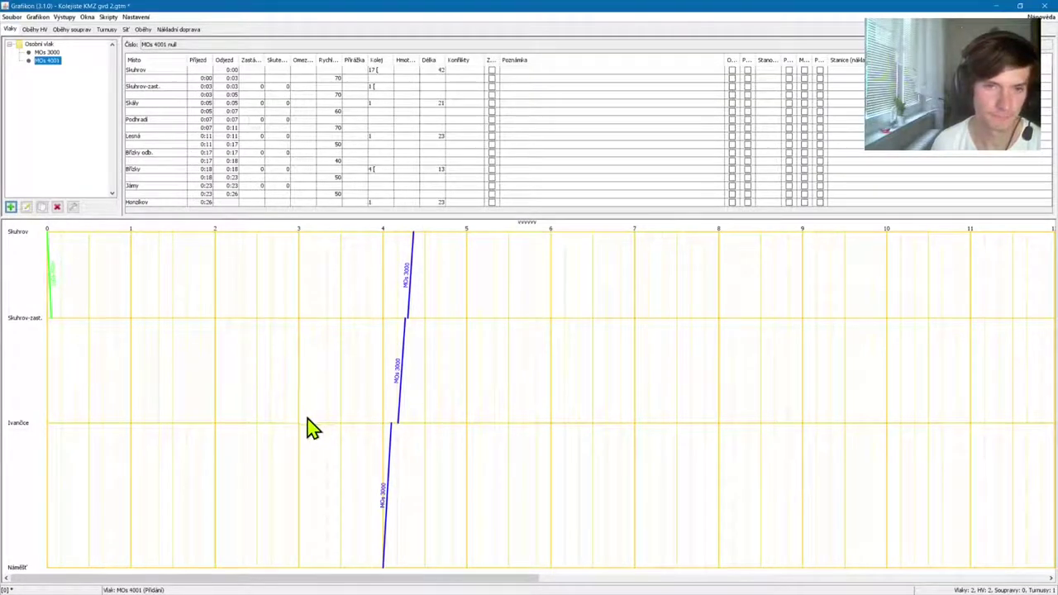
Change the timetable graph's display type to Klasický (s pobyty ve stanici)
left_click(237, 328)
right_click(151, 306)
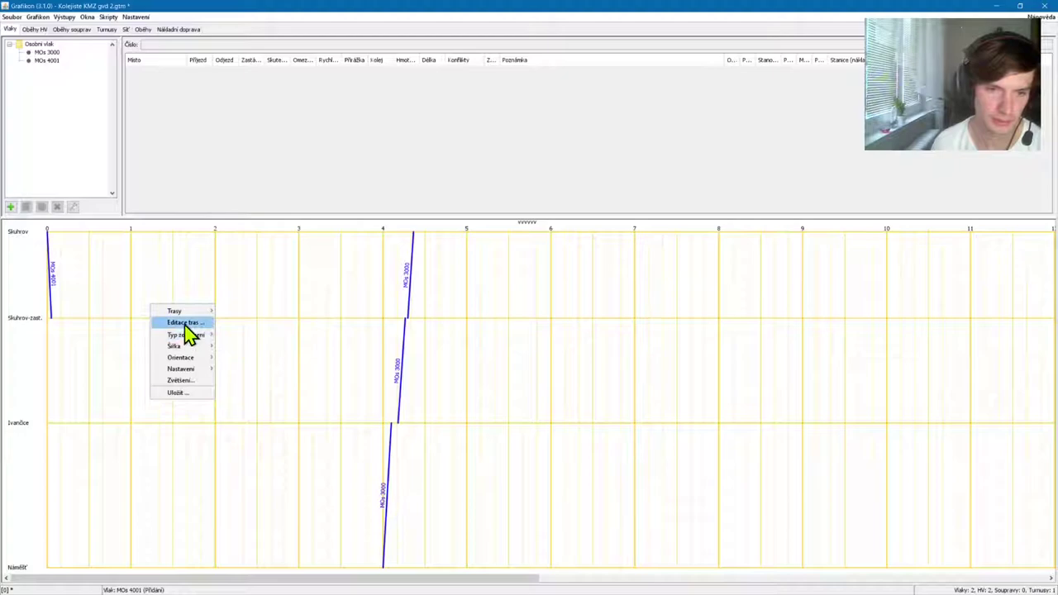
mouse_move(192, 312)
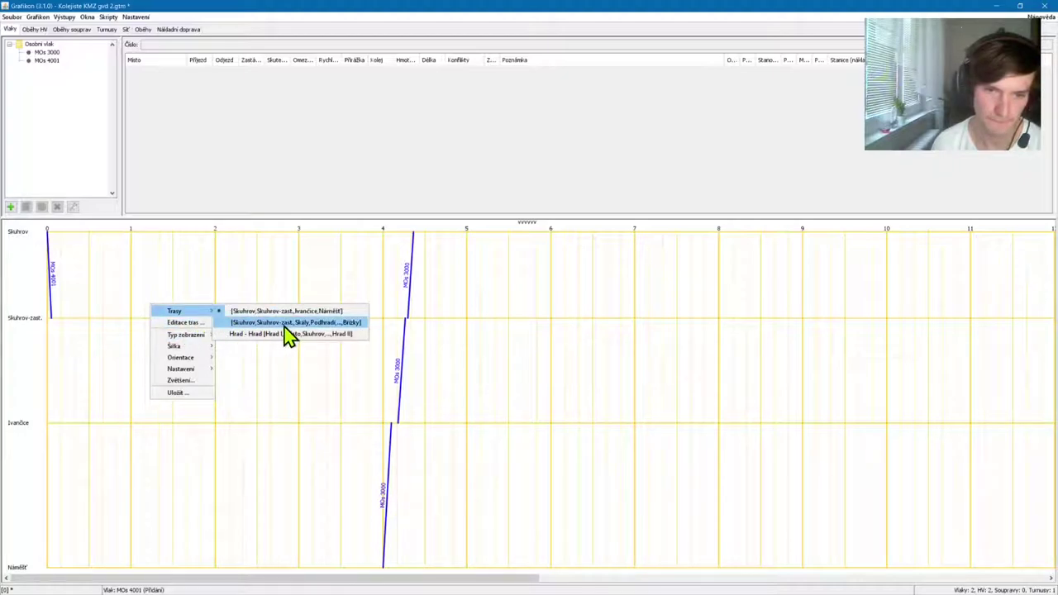
right_click(266, 383)
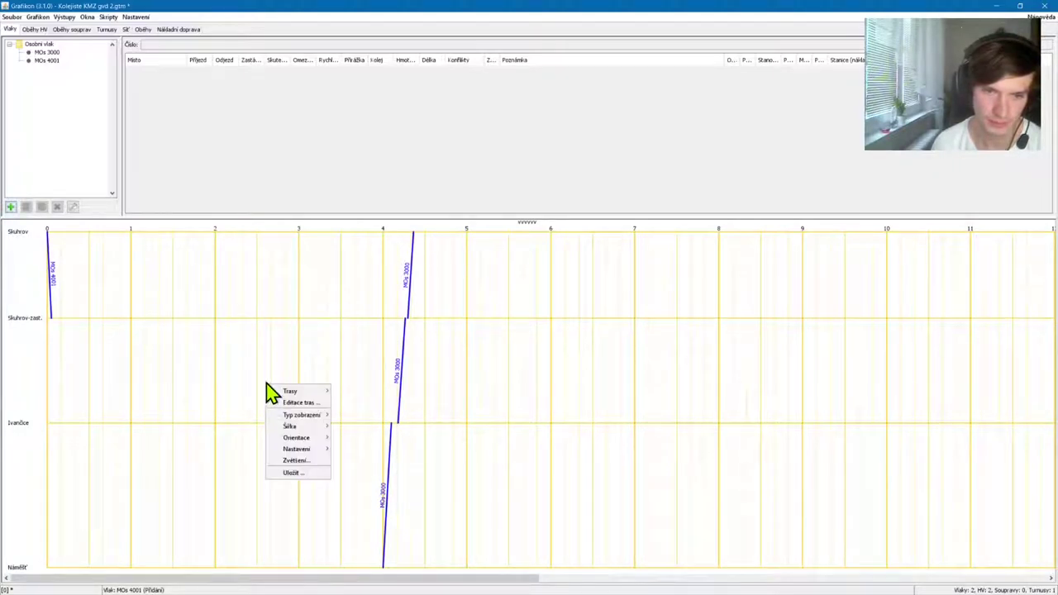
left_click(269, 339)
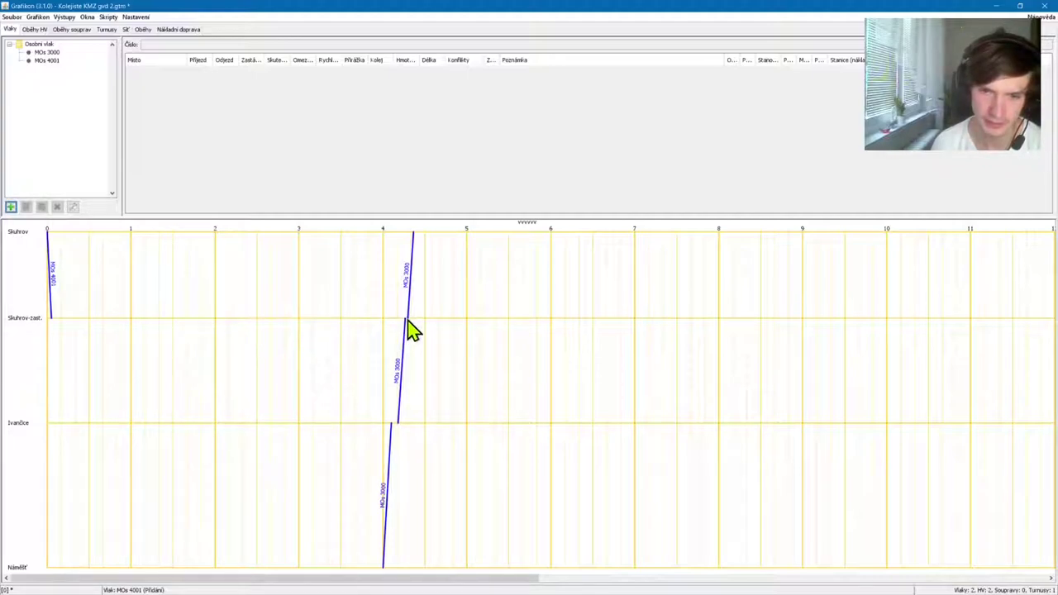
right_click(254, 334)
mouse_move(309, 365)
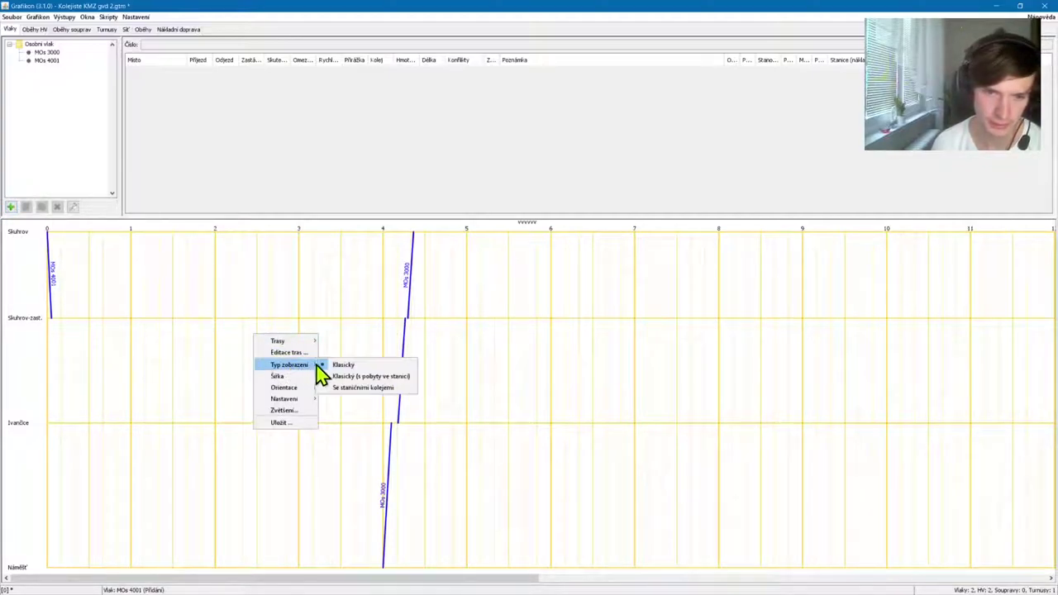
left_click(345, 380)
Show the route from Skuhrov via Skály and Podhradí to Břízky in the timetable graph
right_click(178, 341)
mouse_move(216, 347)
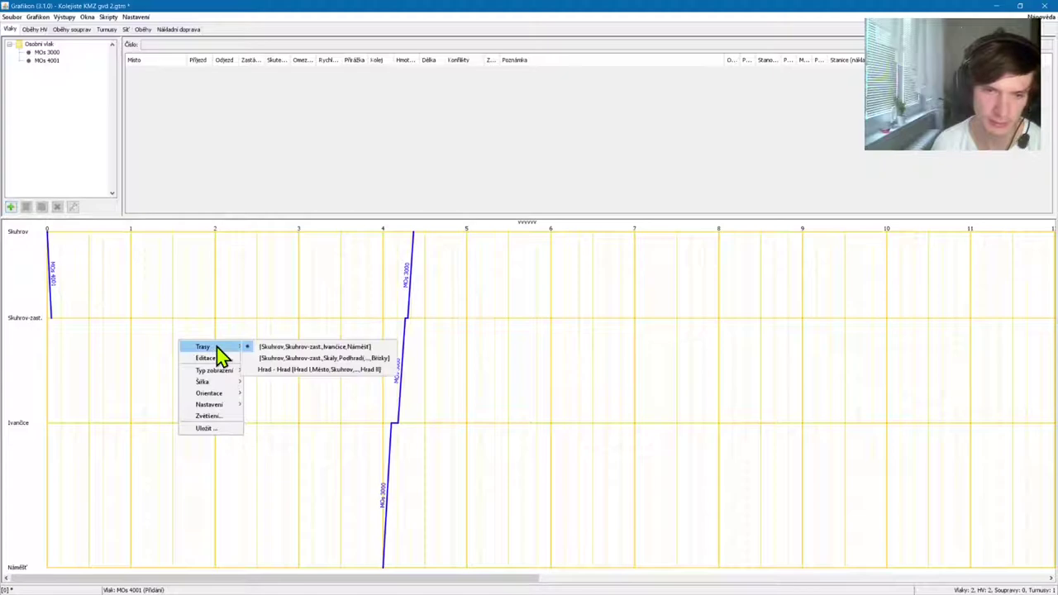
left_click(310, 358)
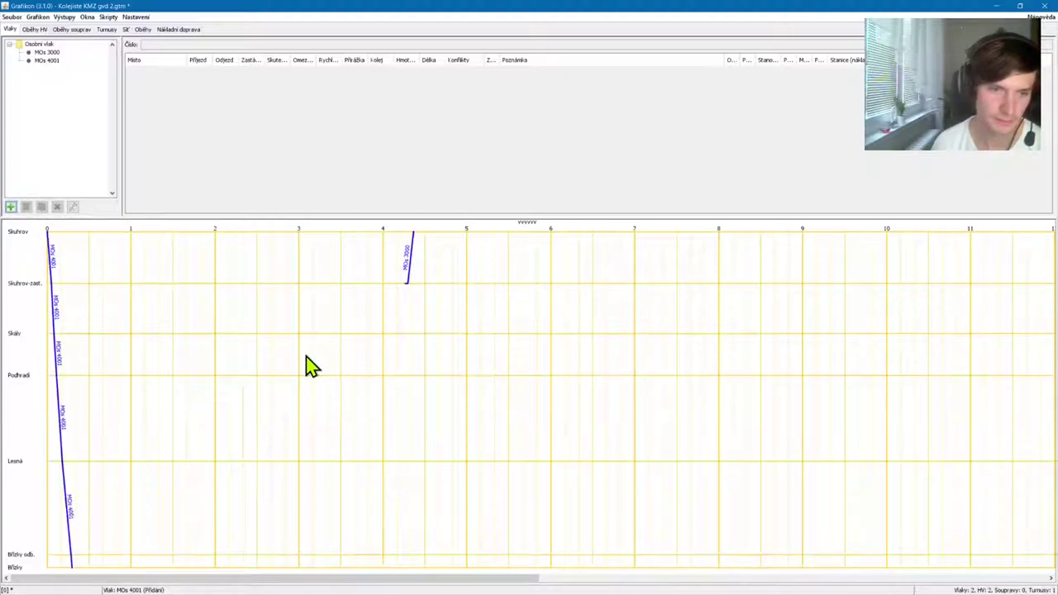
Review the properties of train MOs 4001 and compare its timetable with that of MOs 3000
double_click(56, 351)
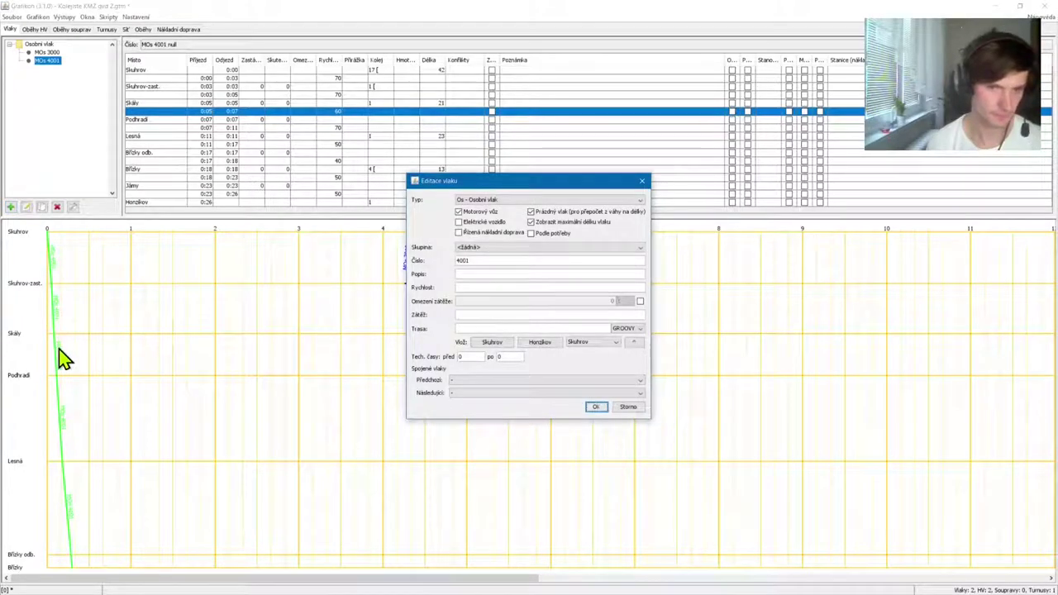
left_click(641, 181)
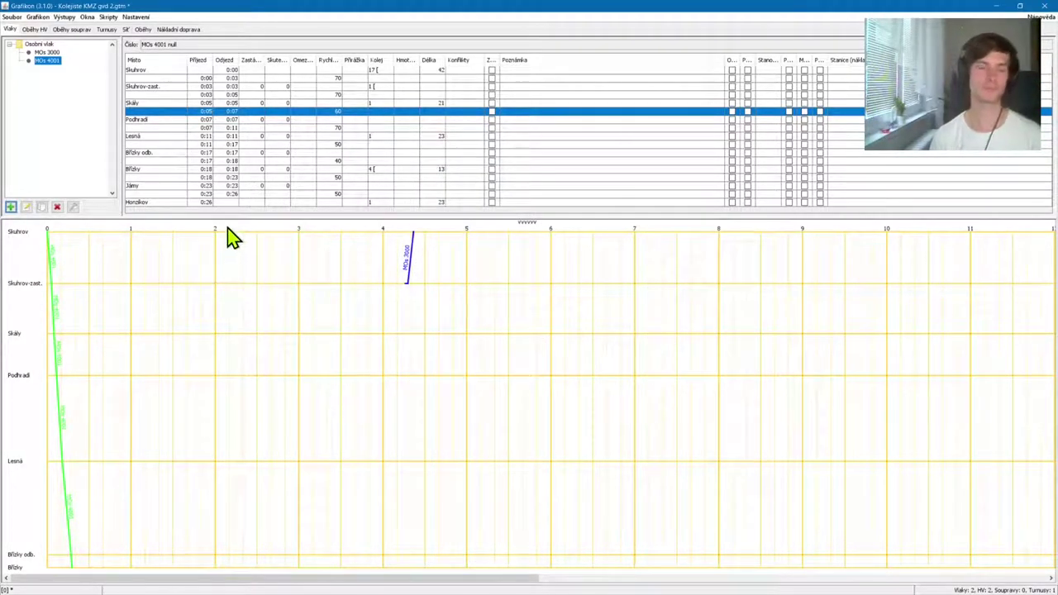
left_click(230, 70)
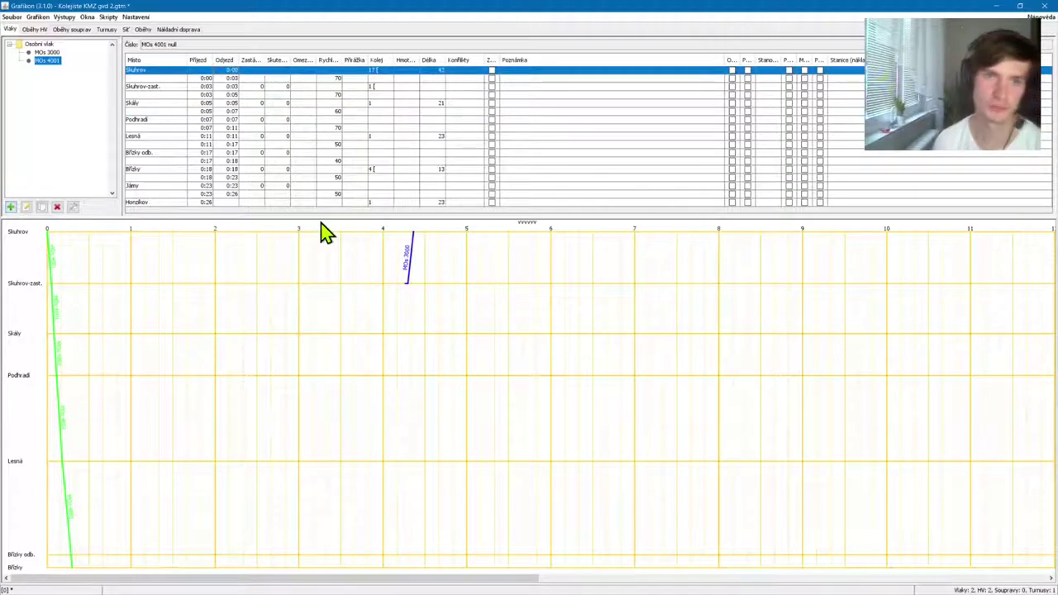
mouse_move(326, 232)
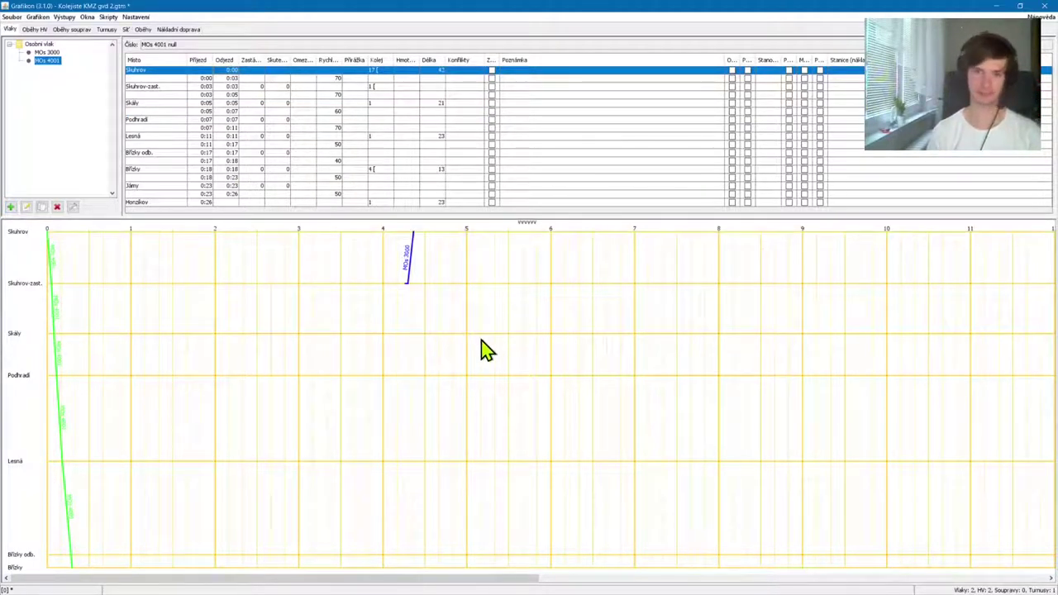
left_click(408, 269)
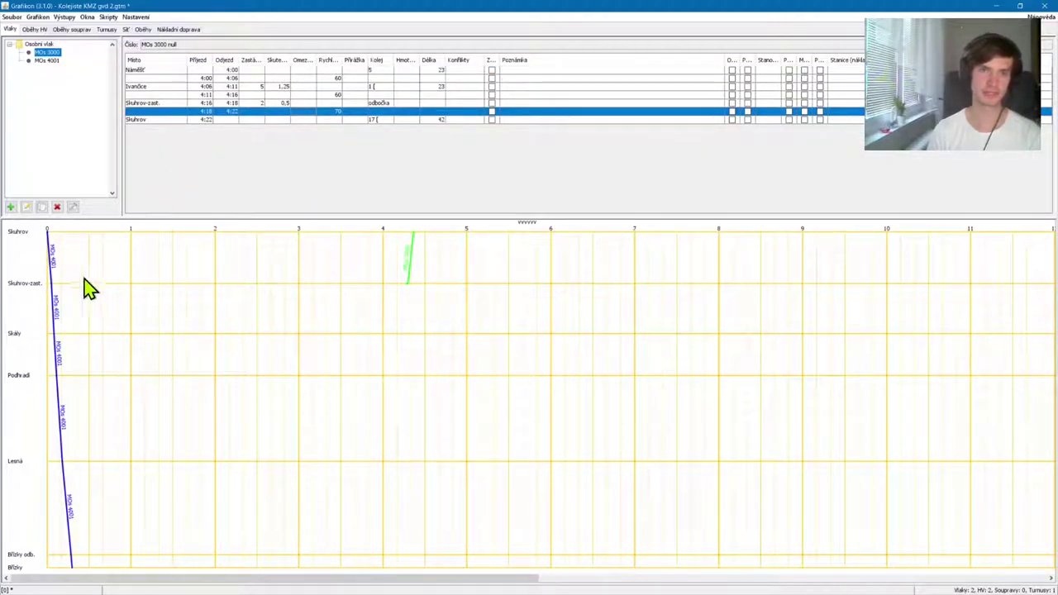
left_click(51, 272)
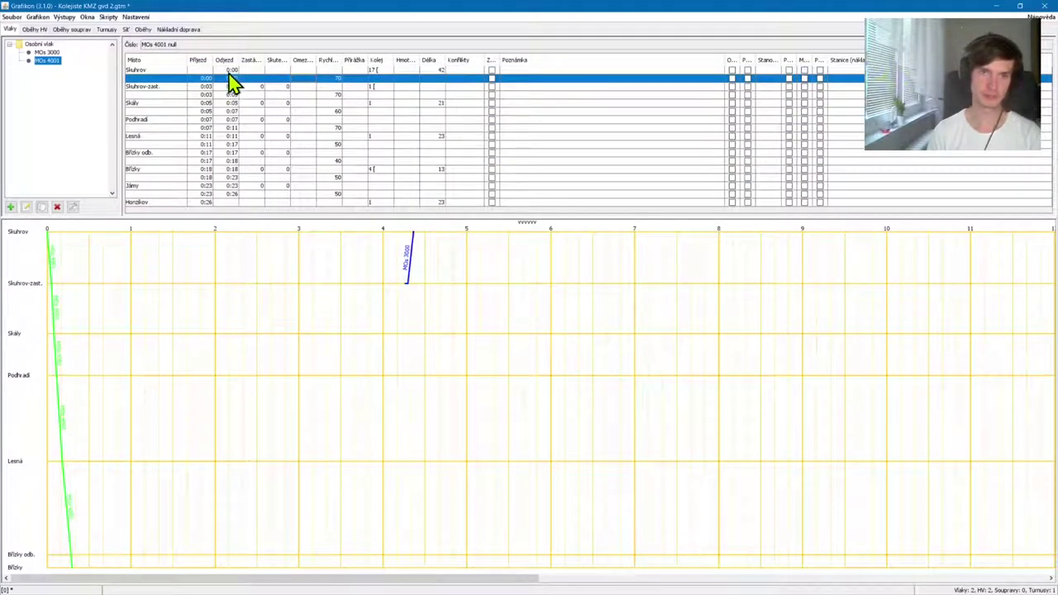
Set the departure time of train MOs 4001 from Skuhrov to 4:45
double_click(225, 70)
key("BackSpace")
key("BackSpace")
key("BackSpace")
key("BackSpace")
type("1")
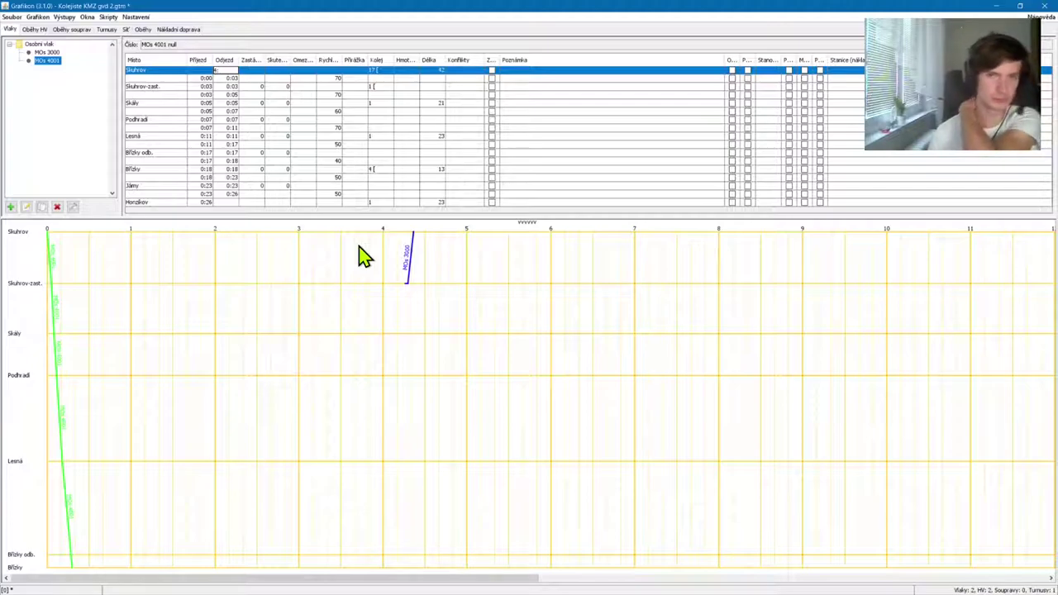
type(":40")
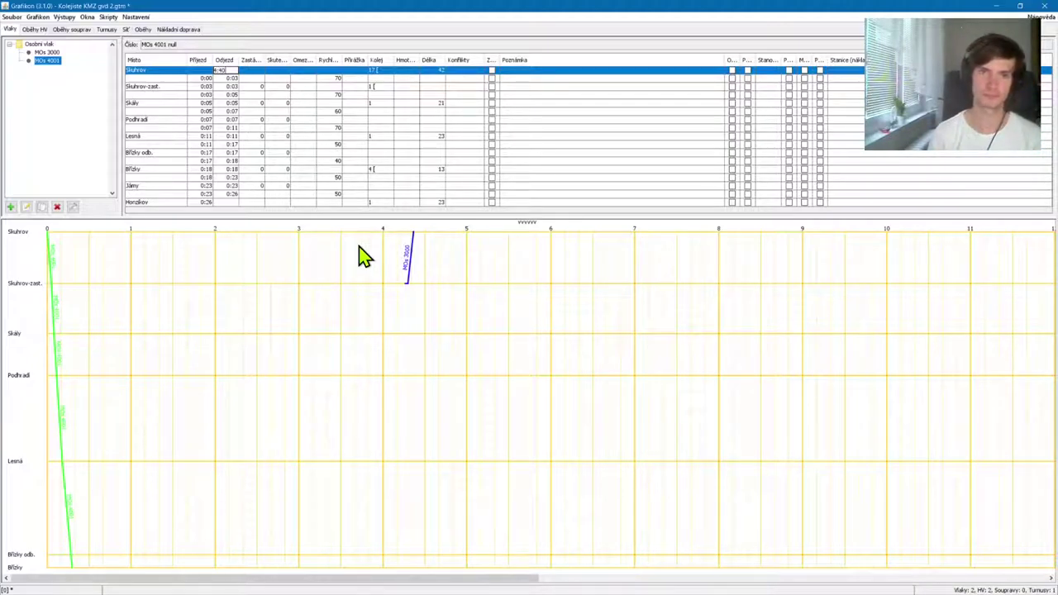
type("5")
key("Return")
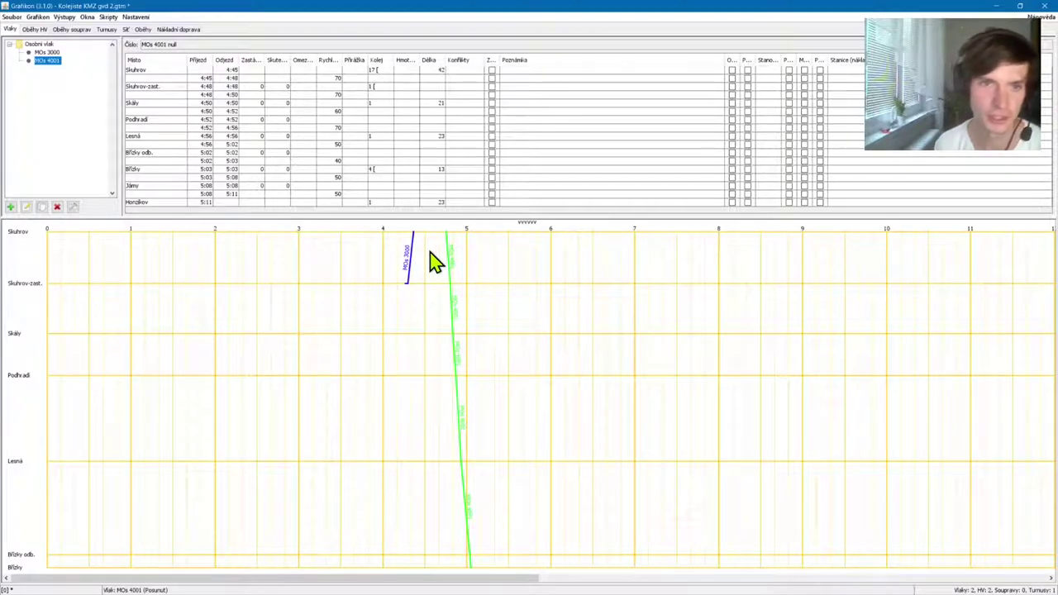
Set the stop time of MOs 4001 at Skuhrov-zast. to 2 minutes
left_click(205, 88)
double_click(231, 87)
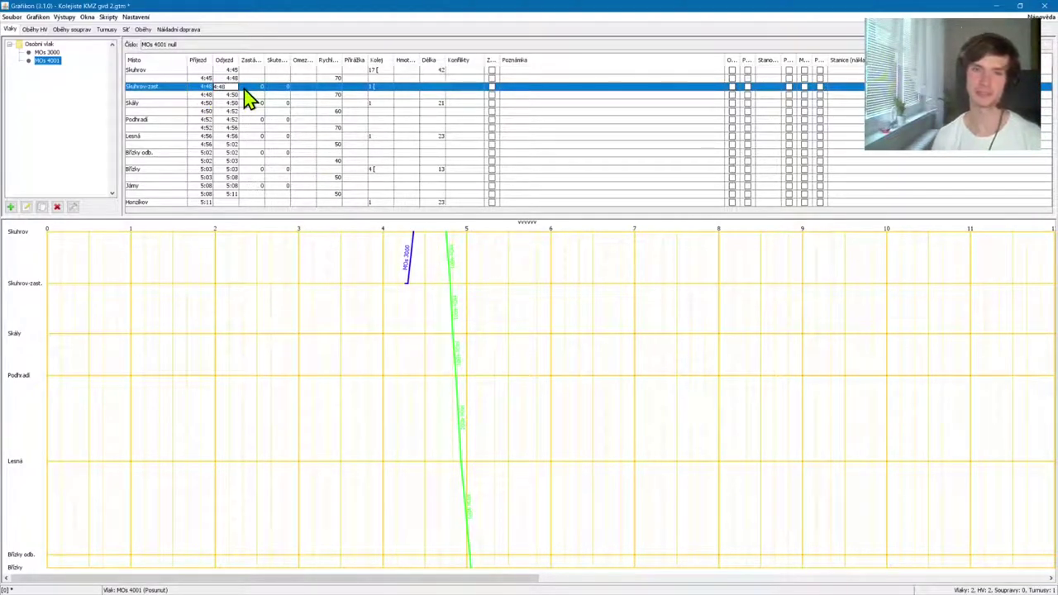
left_click(253, 91)
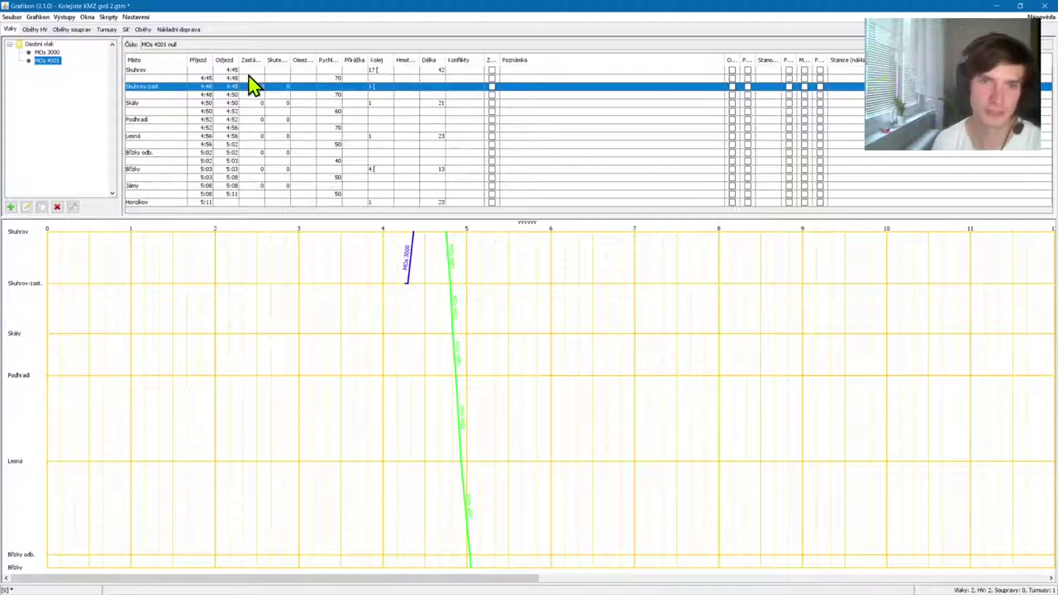
double_click(255, 86)
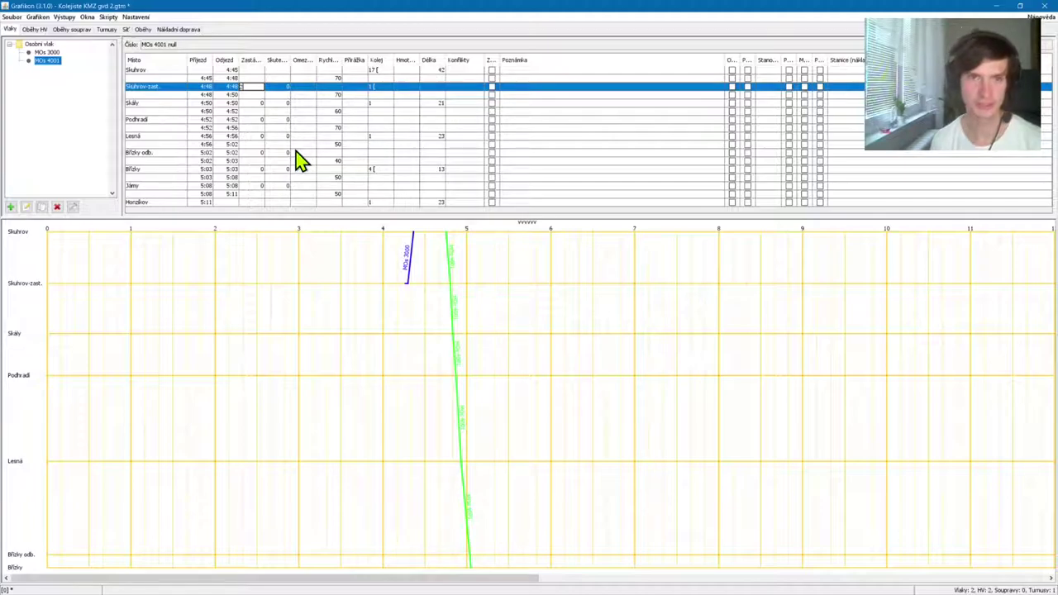
type("3")
key("Return")
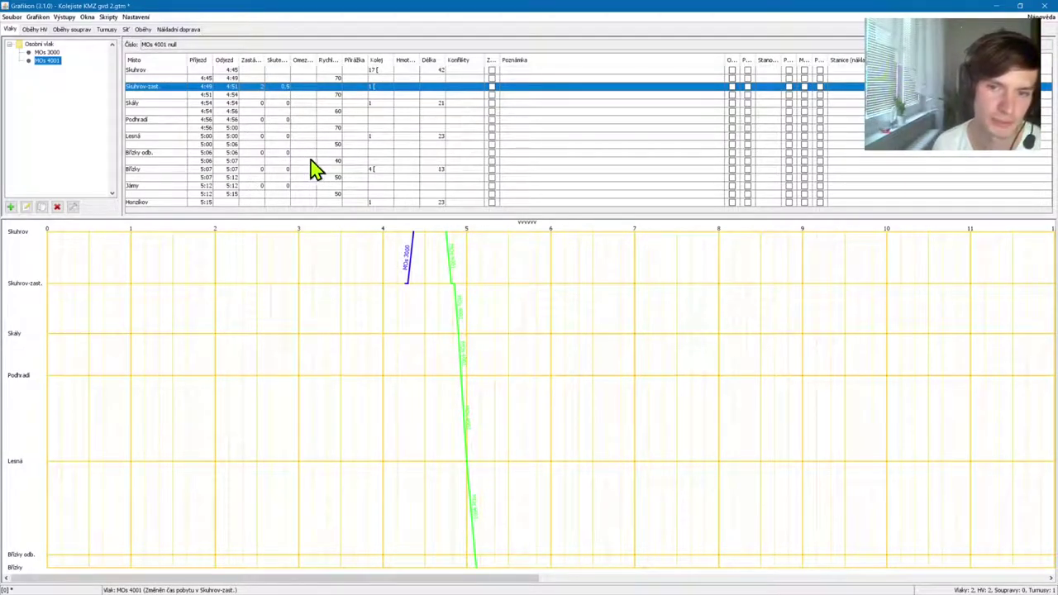
Set the stop time of MOs 4001 at Skály to 2 minutes
left_click(222, 102)
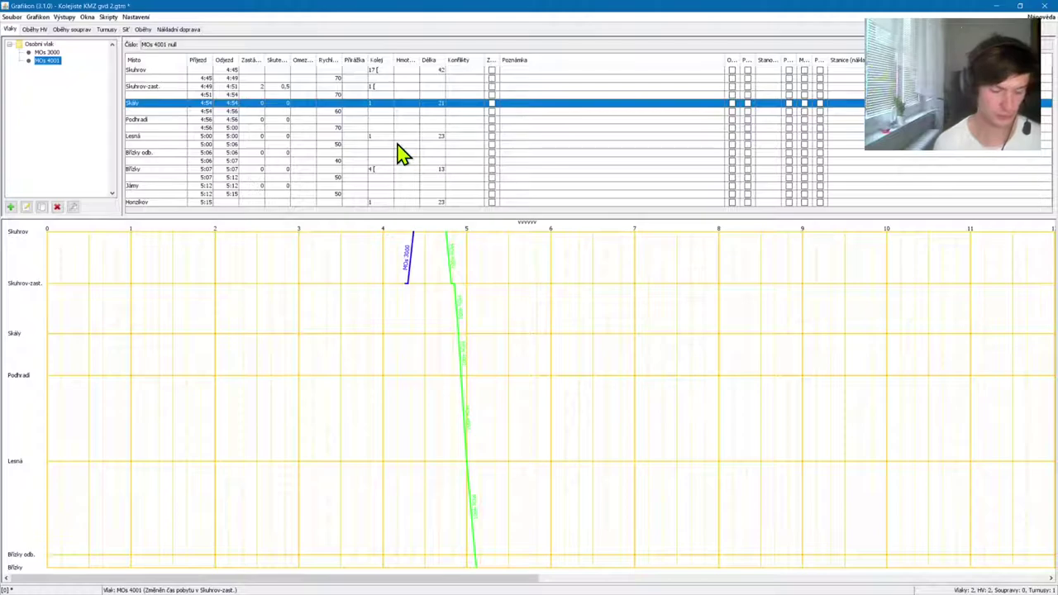
double_click(254, 103)
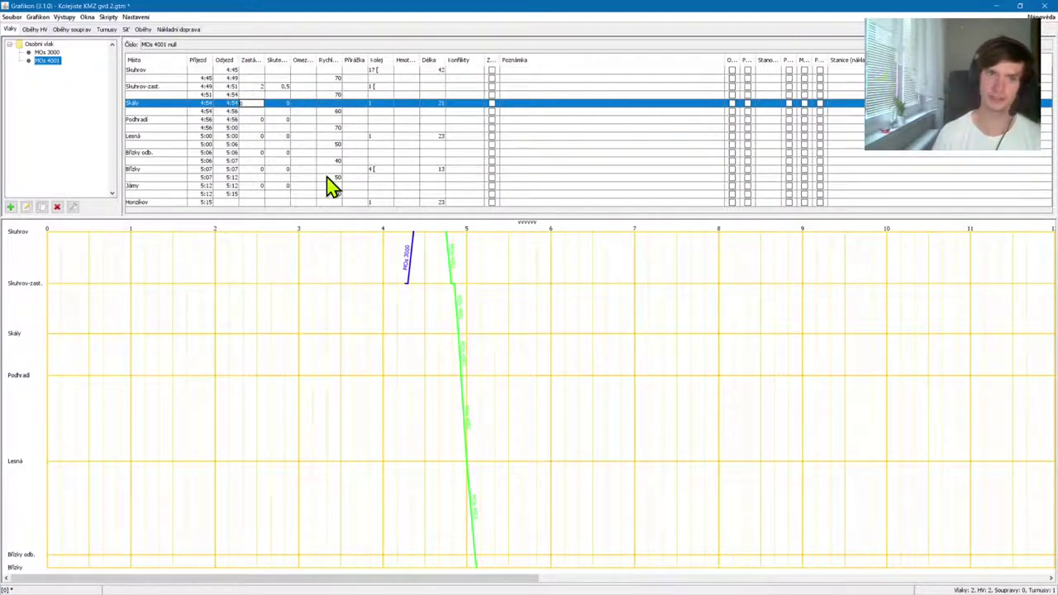
type("2")
key("Return")
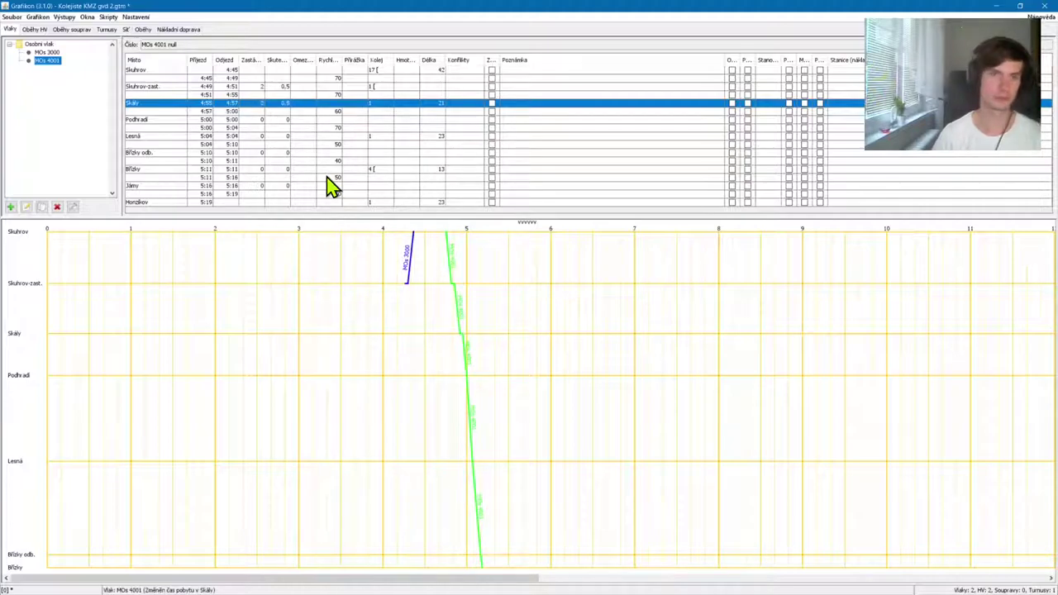
Set the stop time of MOs 4001 at Podhradí to 2 minutes
left_click(207, 121)
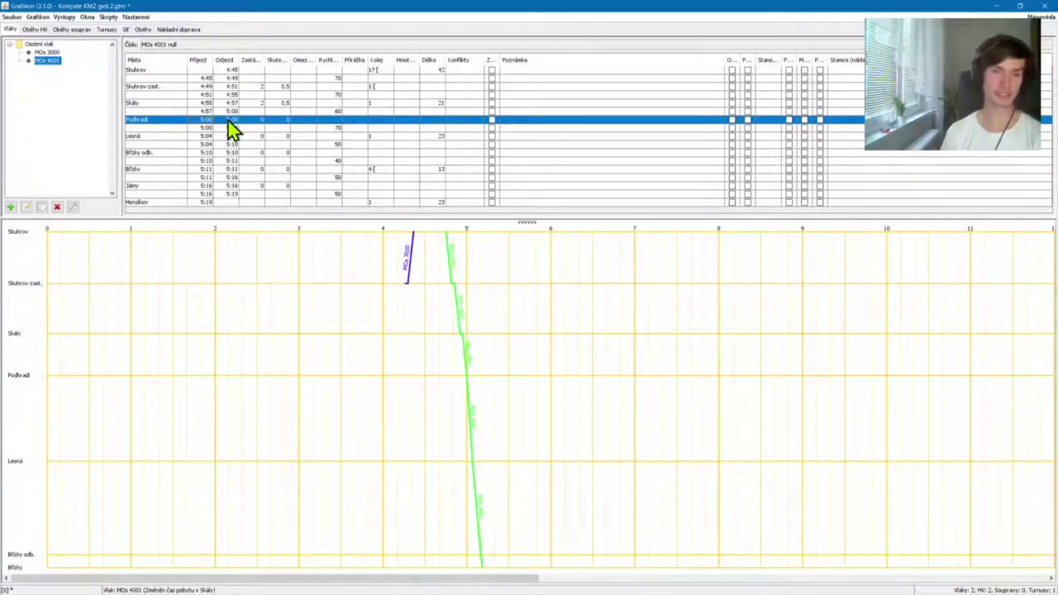
double_click(261, 121)
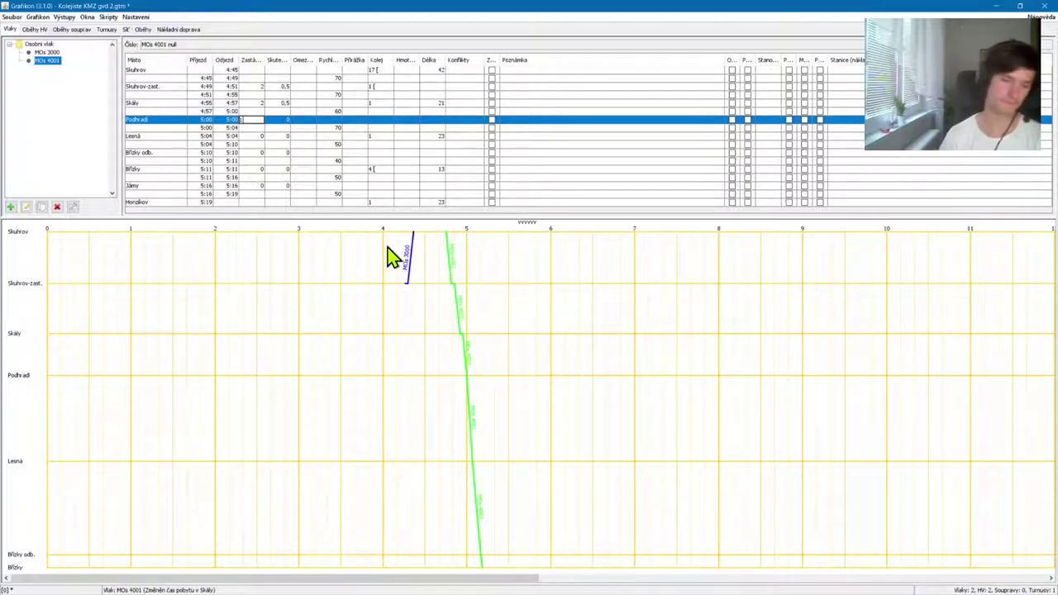
type("1")
key("Return")
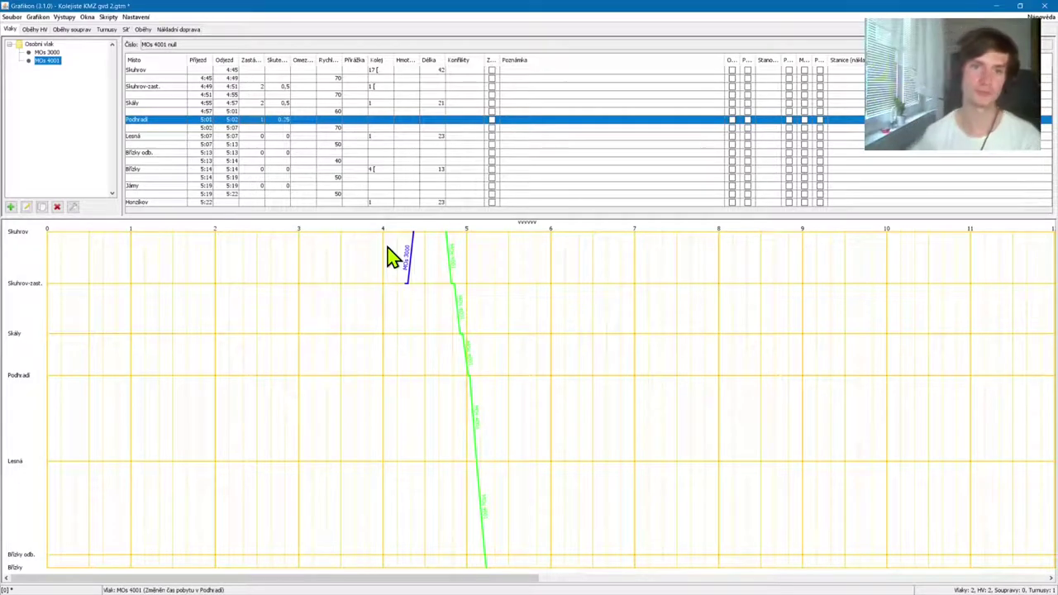
double_click(254, 121)
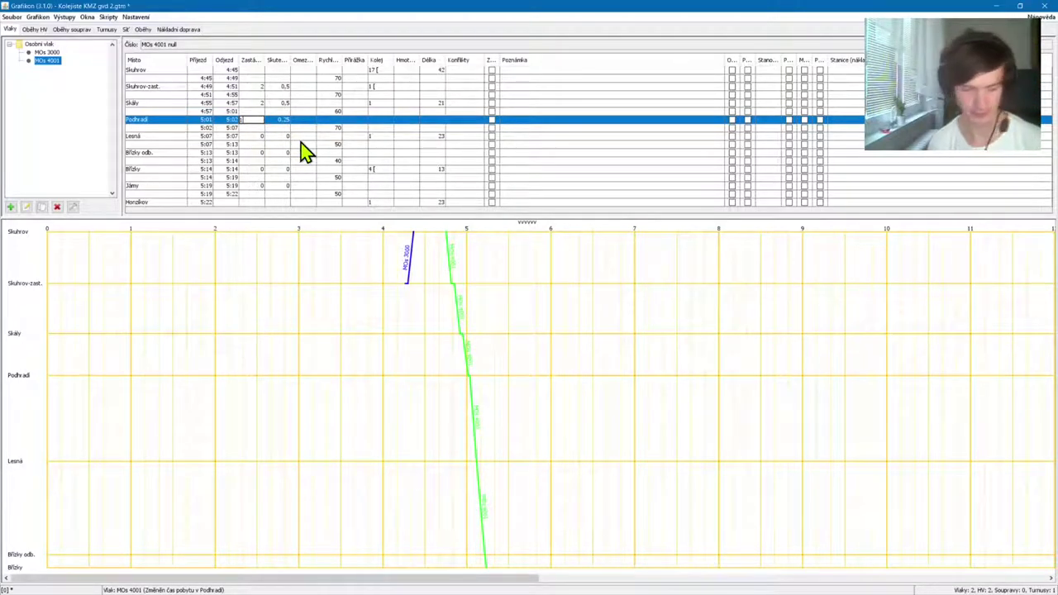
type("2")
key("Return")
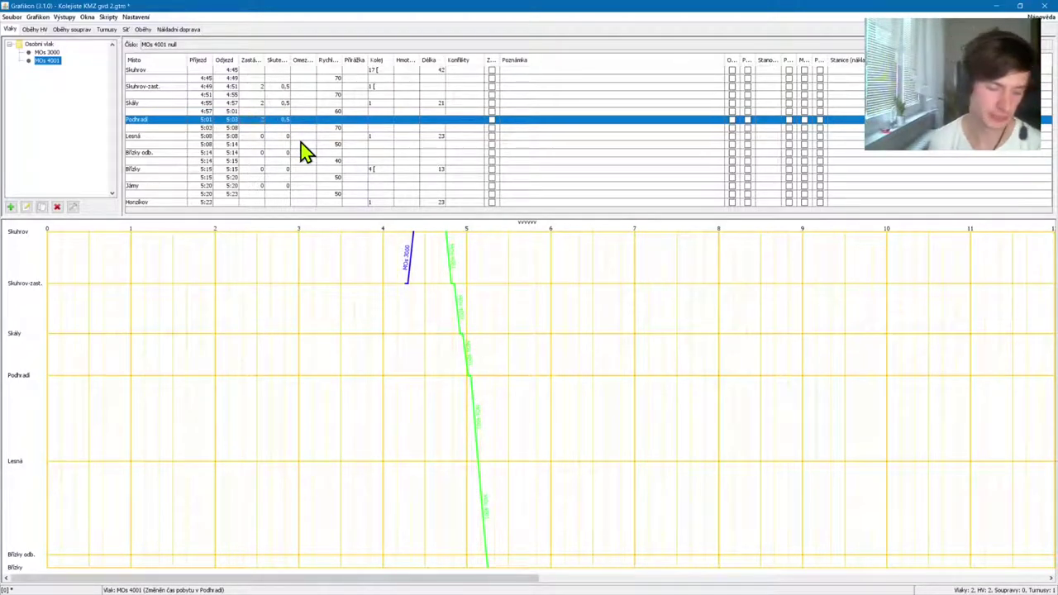
Set the stop time of MOs 4001 at Lesná to 5 minutes
left_click(256, 136)
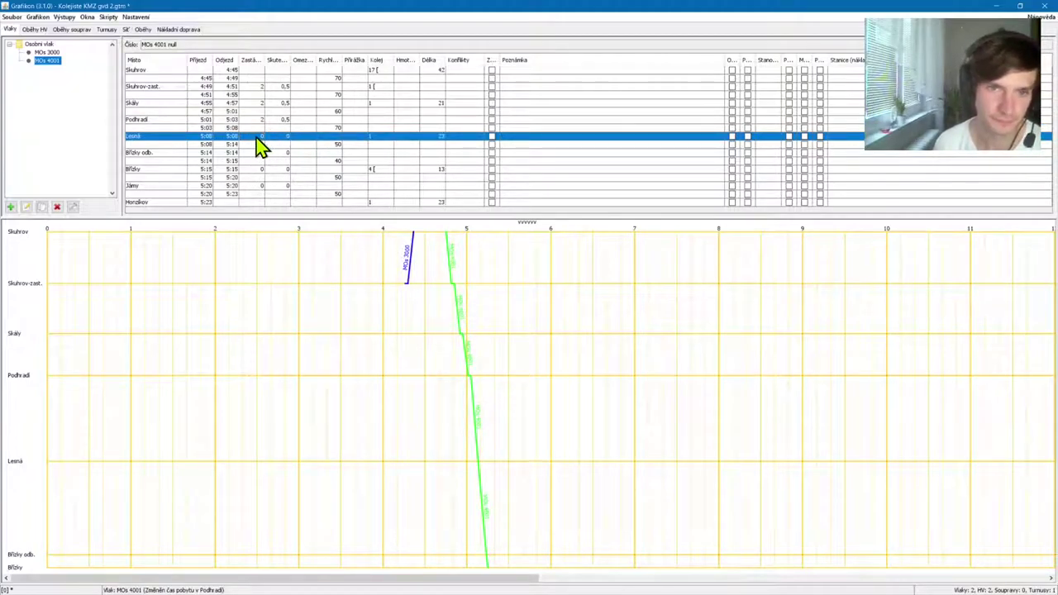
double_click(260, 137)
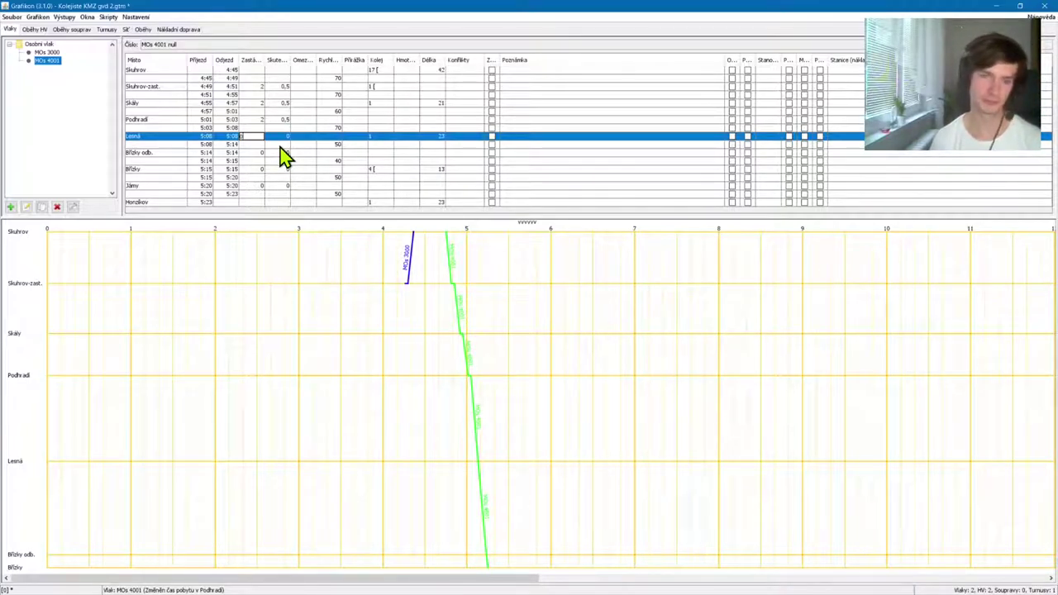
key("Return")
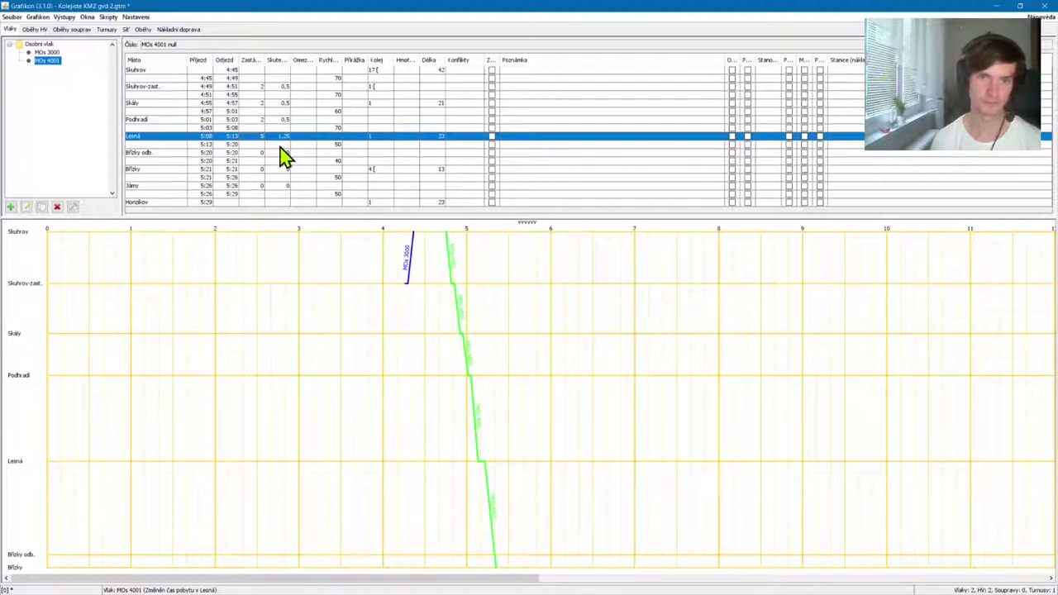
Check the timetable of MOs 3000, and set the stop time of MOs 4001 at Břízky to 5 minutes
left_click(408, 261)
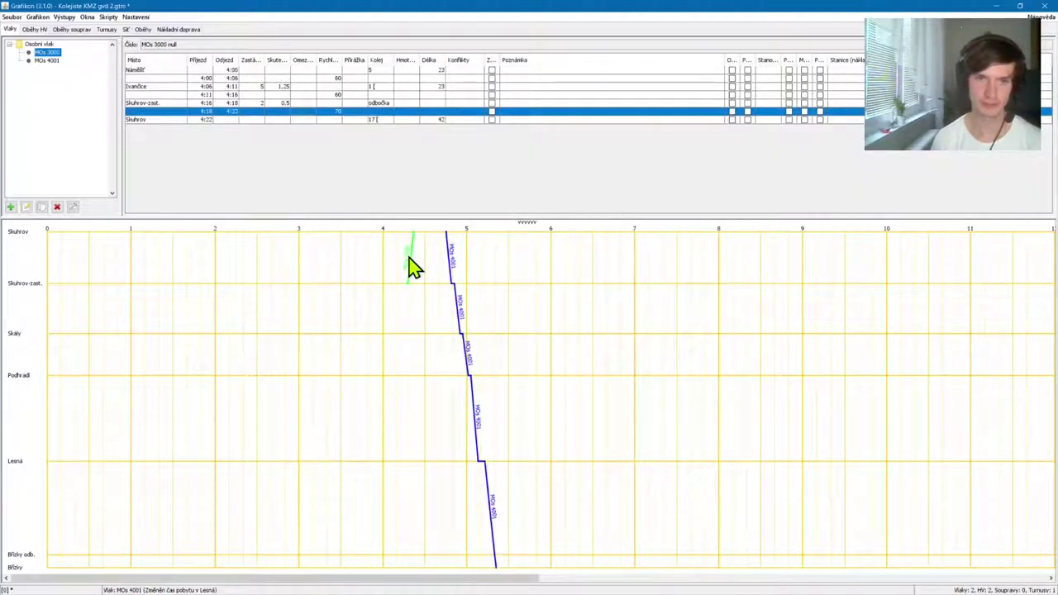
left_click(455, 294)
left_click(263, 153)
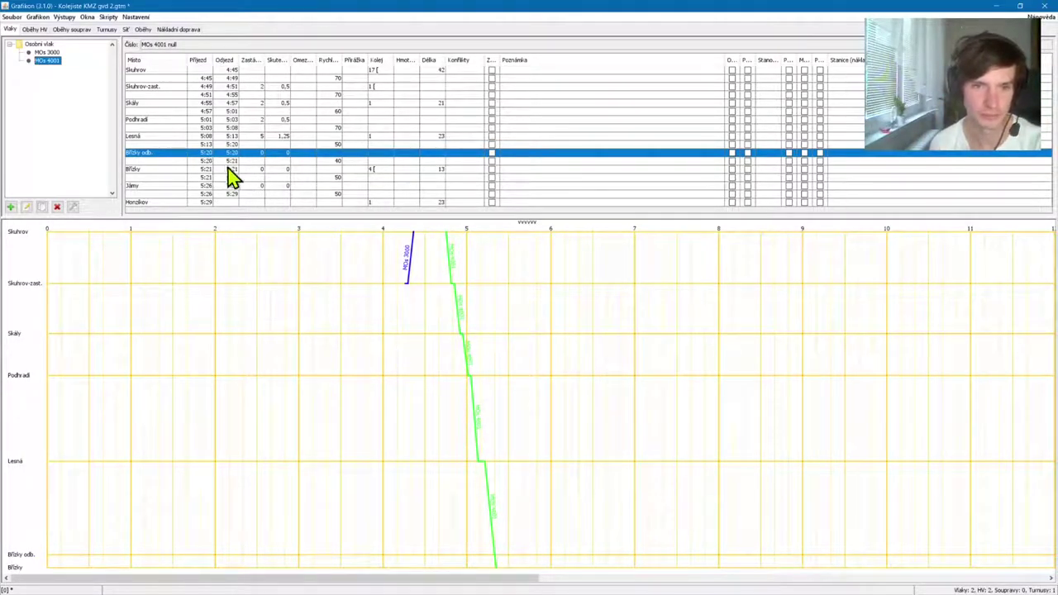
left_click(241, 171)
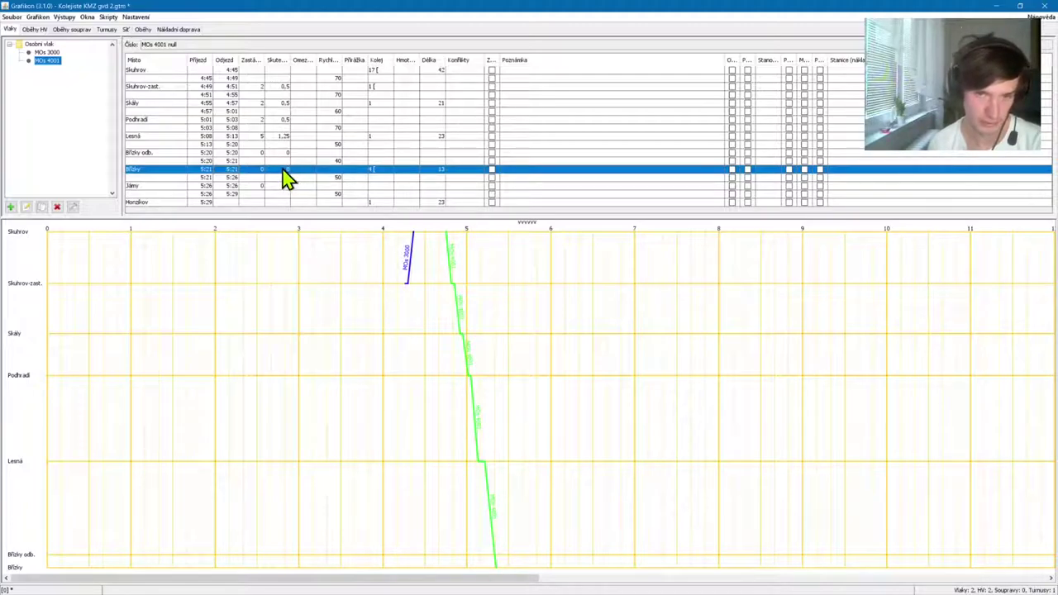
double_click(256, 170)
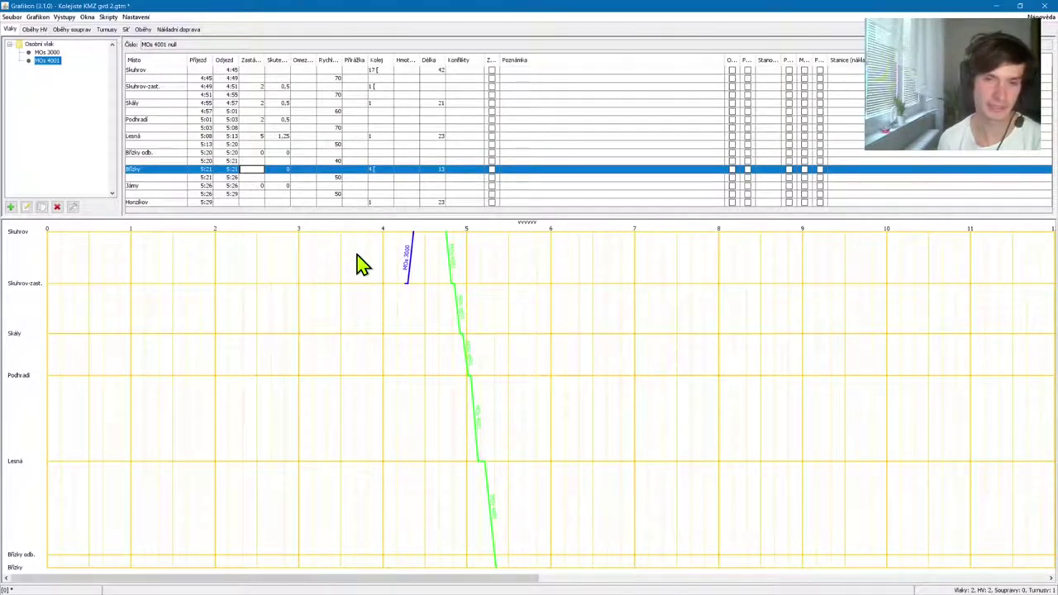
type("5")
key("Return")
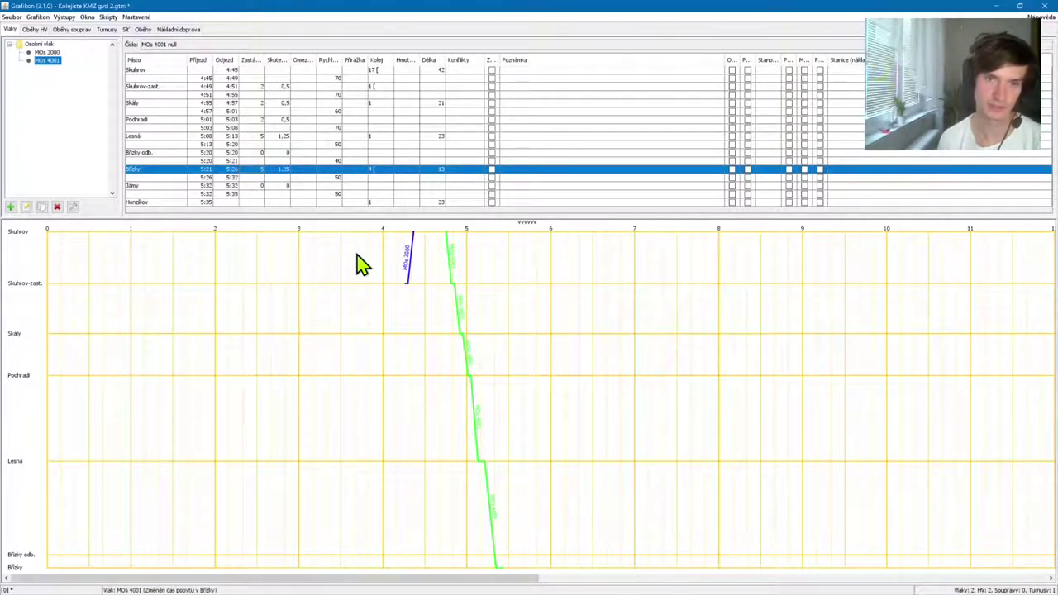
Set the stop time of MOs 4001 at Jámy to 2 minutes
left_click(260, 178)
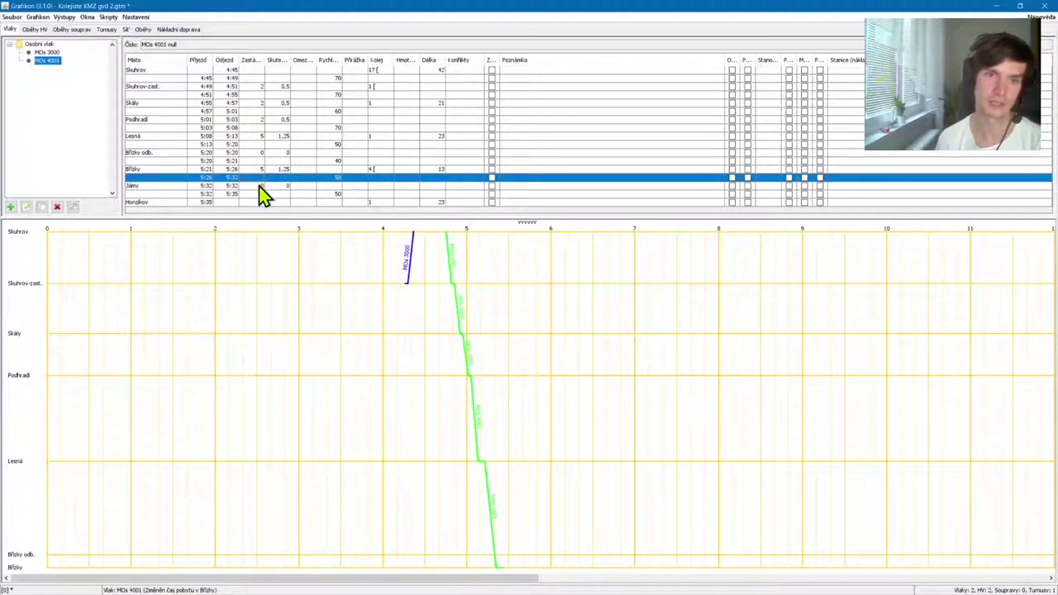
double_click(259, 186)
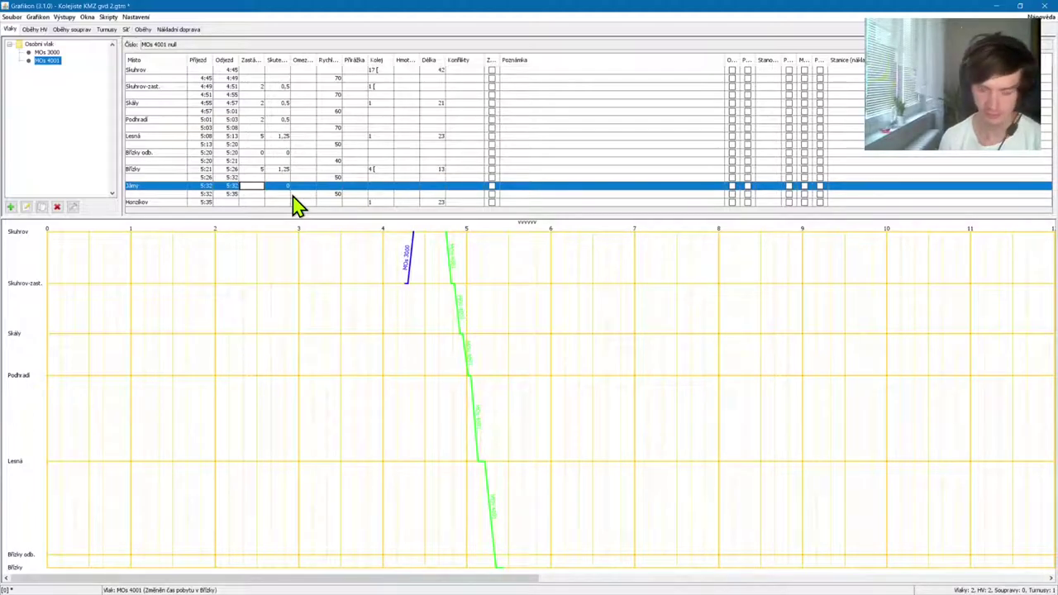
type("2")
key("Return")
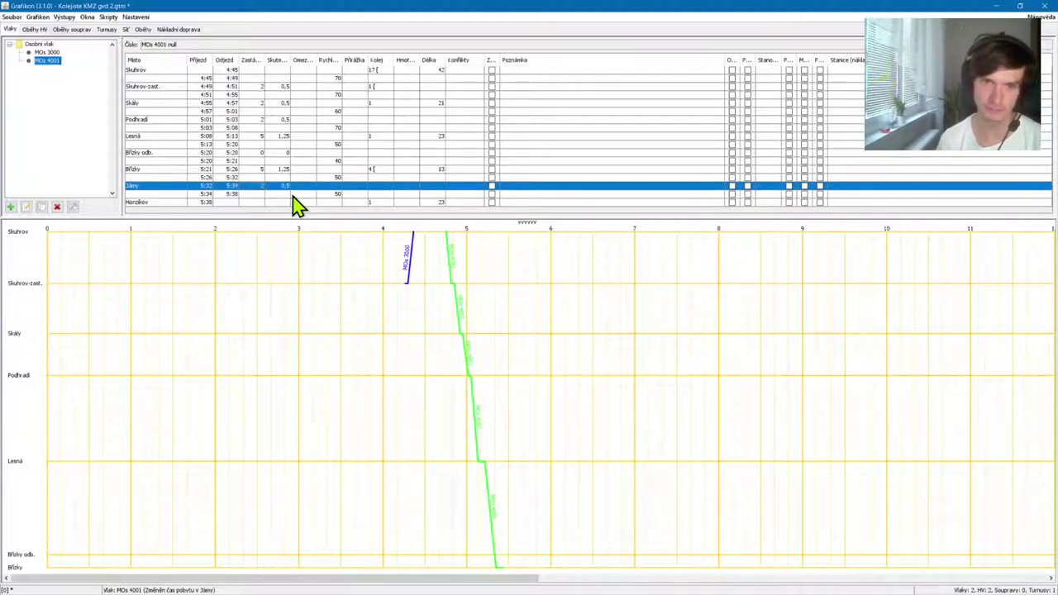
left_click(257, 202)
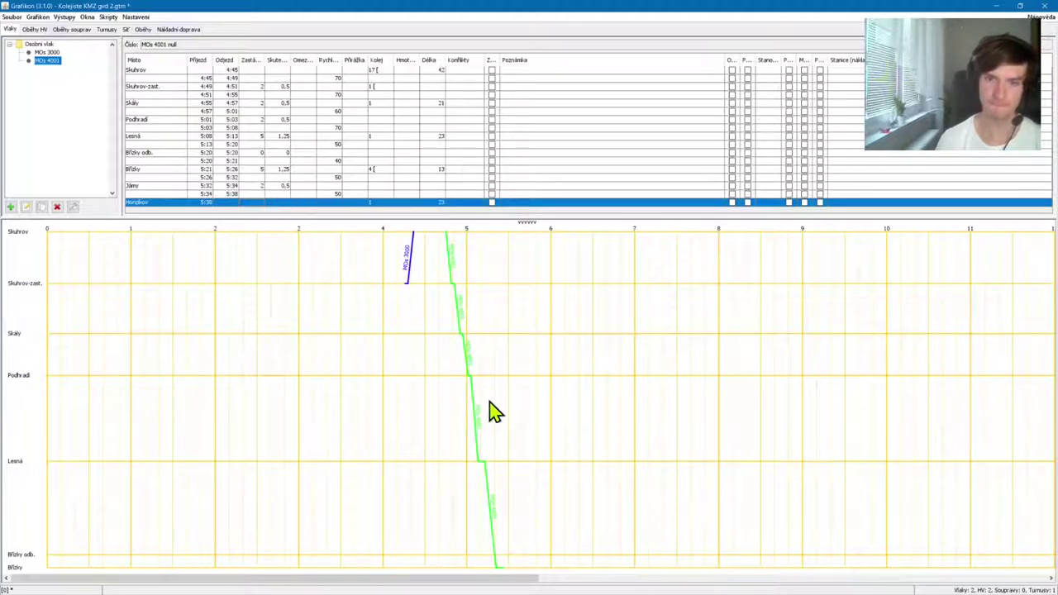
left_click(575, 405)
left_click(471, 371)
left_click(562, 360)
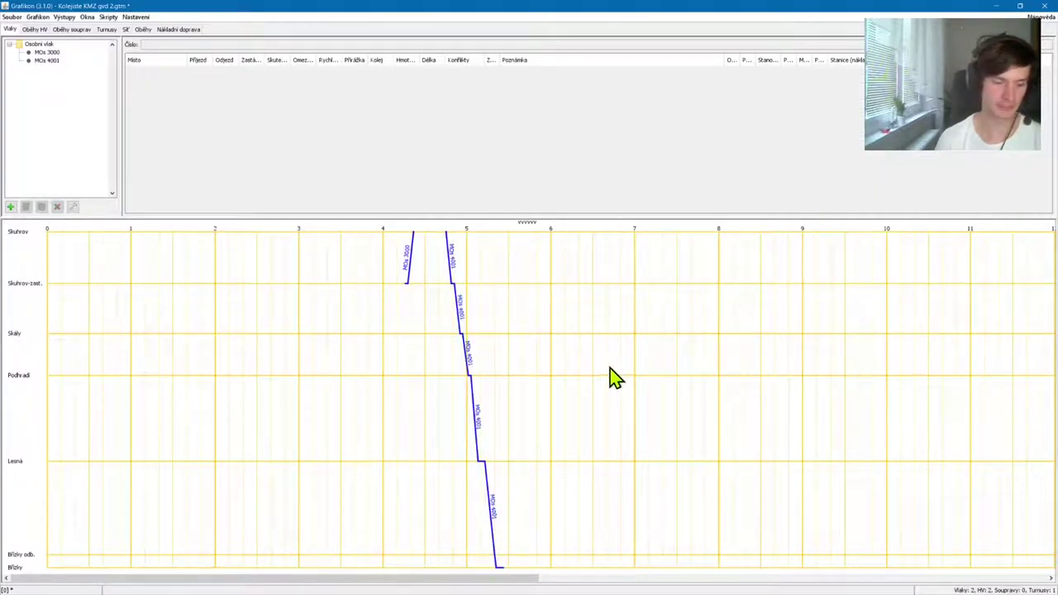
left_click(43, 61)
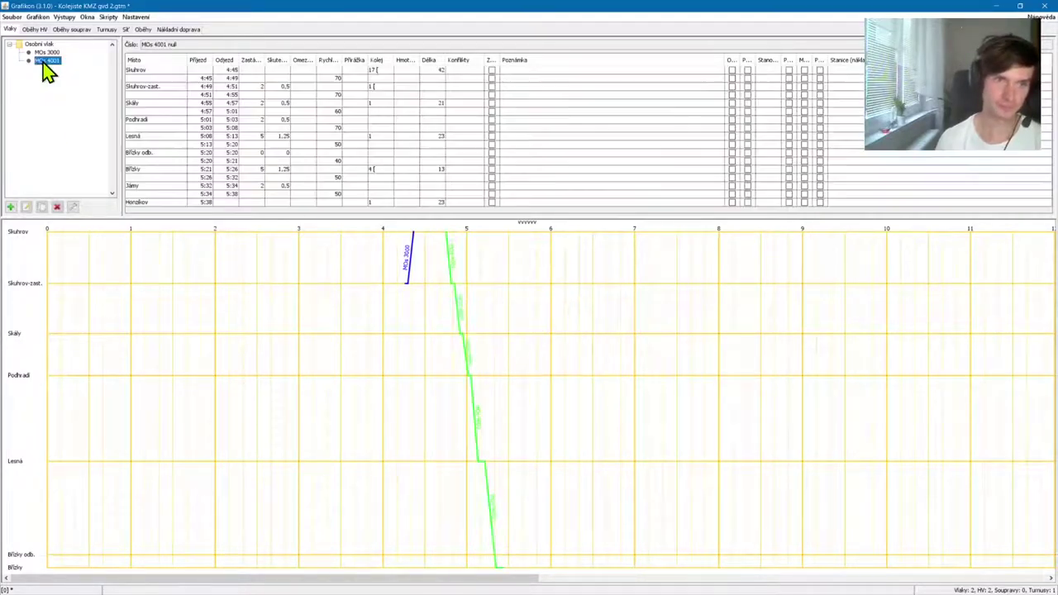
Assign trains MOs 3000 and MOs 4001 to the locomotive circulation 8306: Kredenc (M262.0052)
left_click(37, 29)
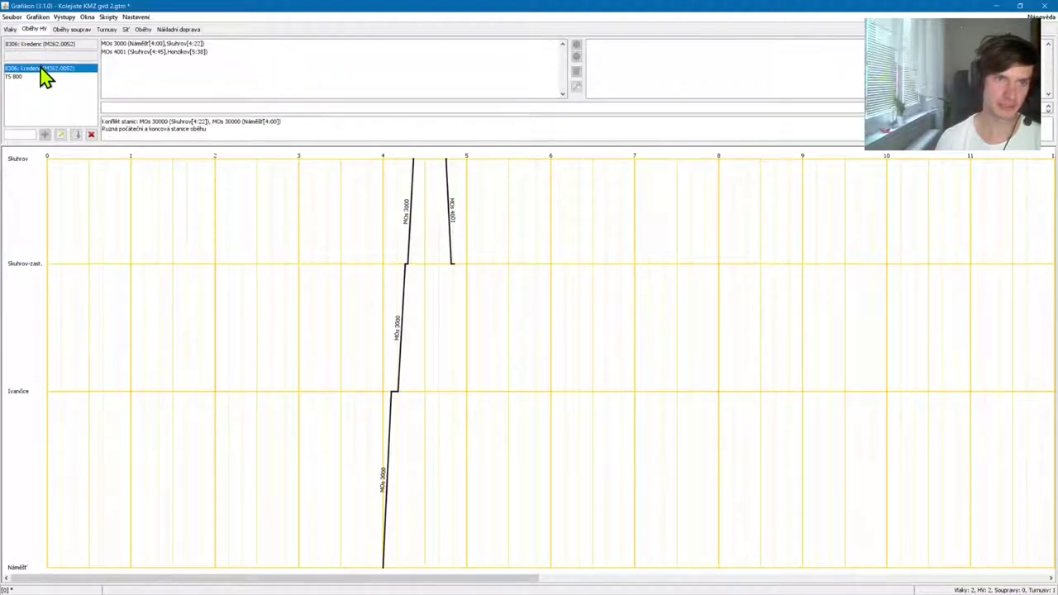
left_click(193, 43)
left_click(576, 46)
left_click(507, 44)
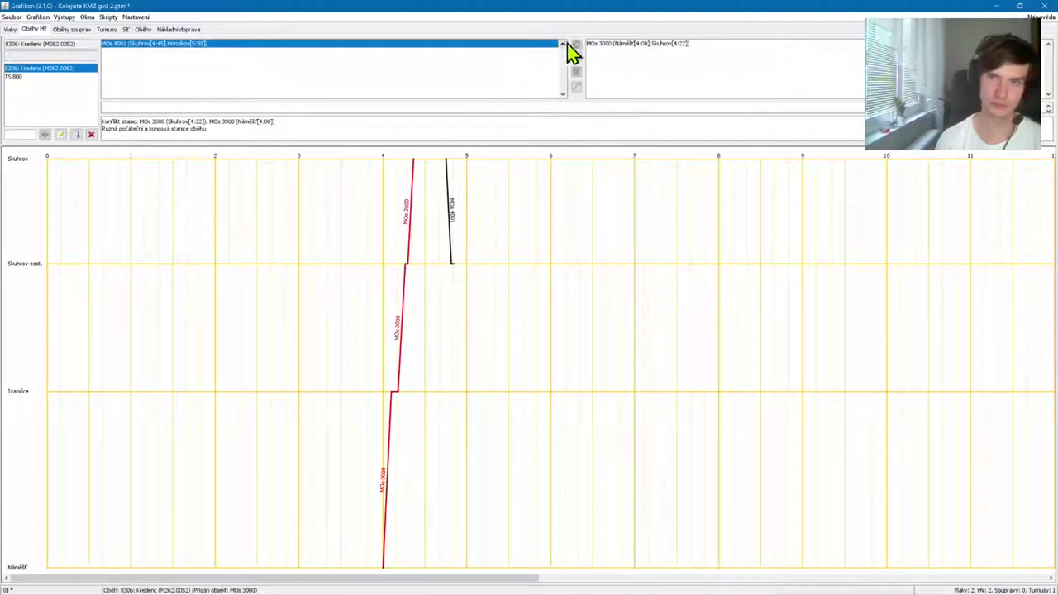
Add trains MOs 3000 and MOs 4001 to the turnus 8306: Kredenc (M262.0052), and return to the locomotive circulations
left_click(83, 31)
left_click(142, 44)
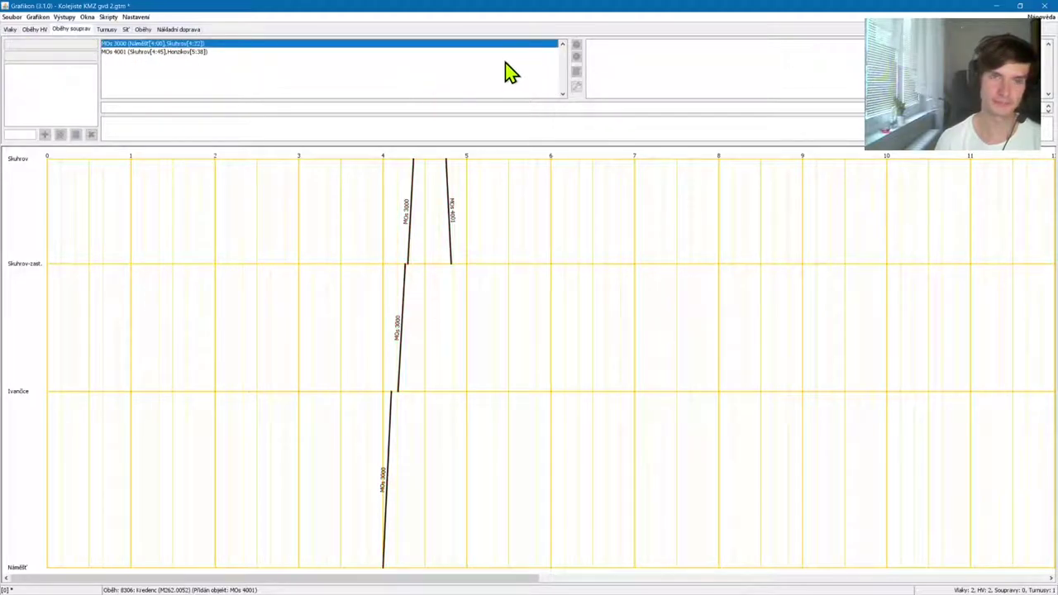
left_click(108, 29)
left_click(140, 43)
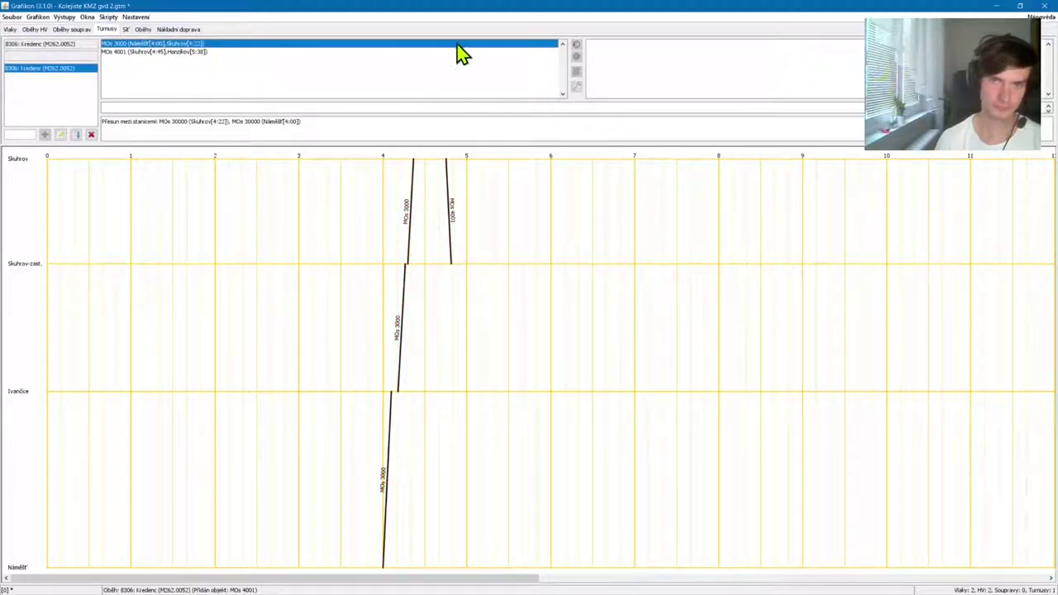
left_click(574, 44)
left_click(547, 43)
left_click(576, 45)
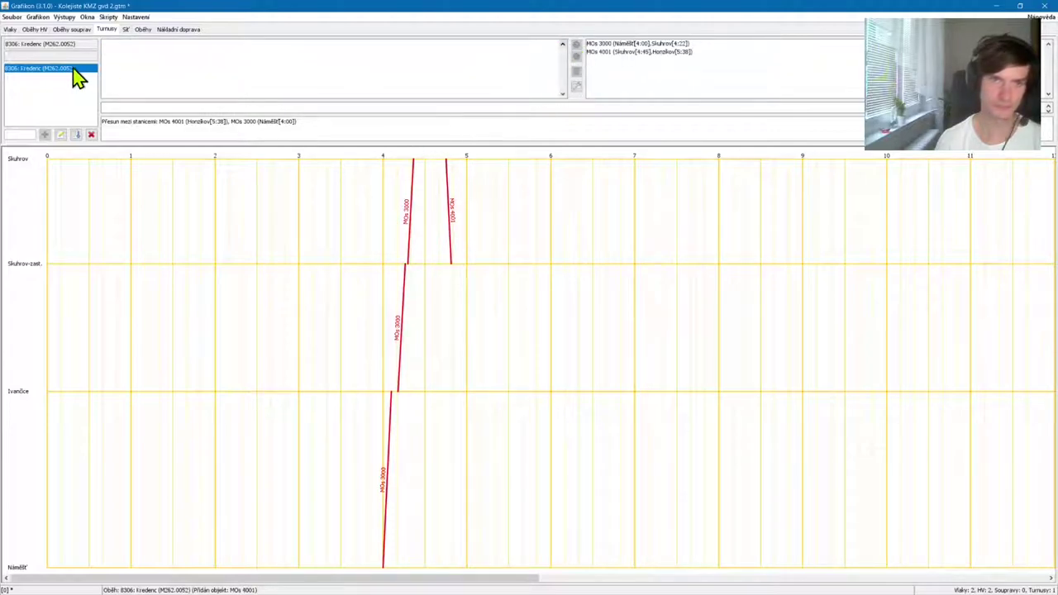
left_click(37, 30)
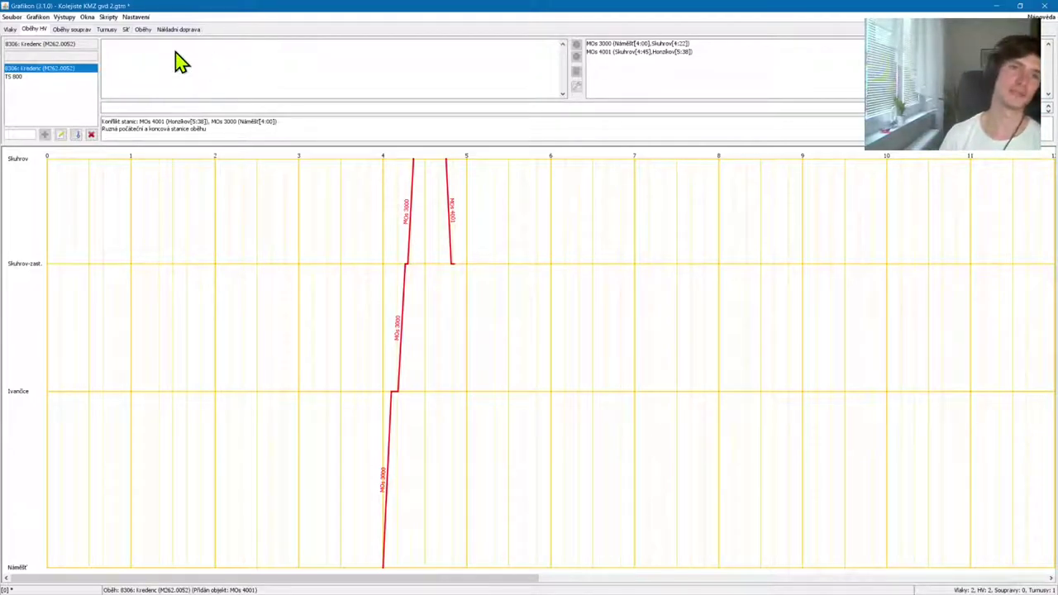
Check the train set circulations, return to the trains view, deselect train MOs 4001, and save the timetable file
left_click(85, 29)
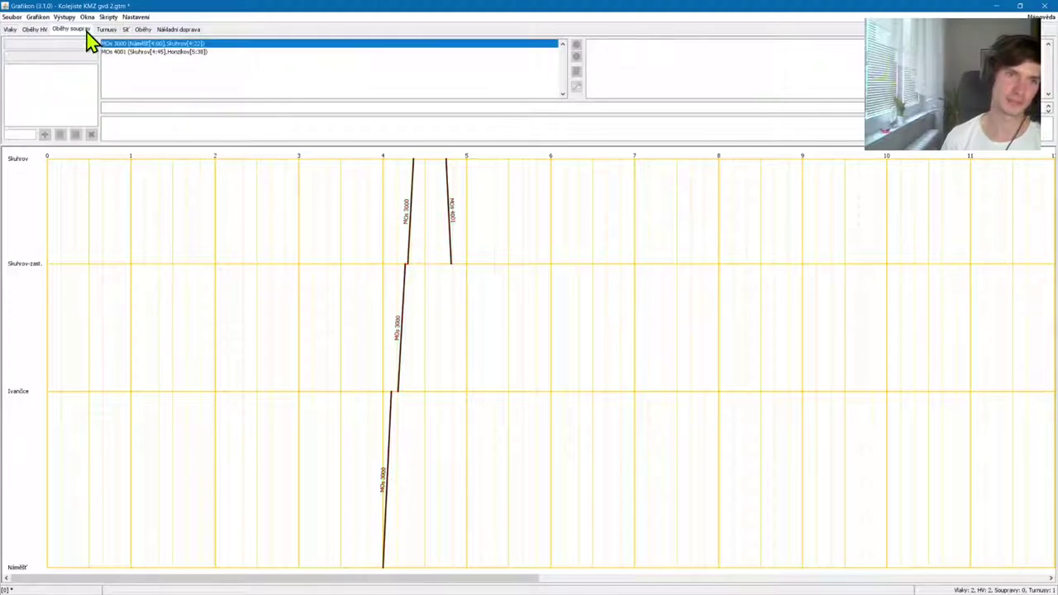
left_click(5, 29)
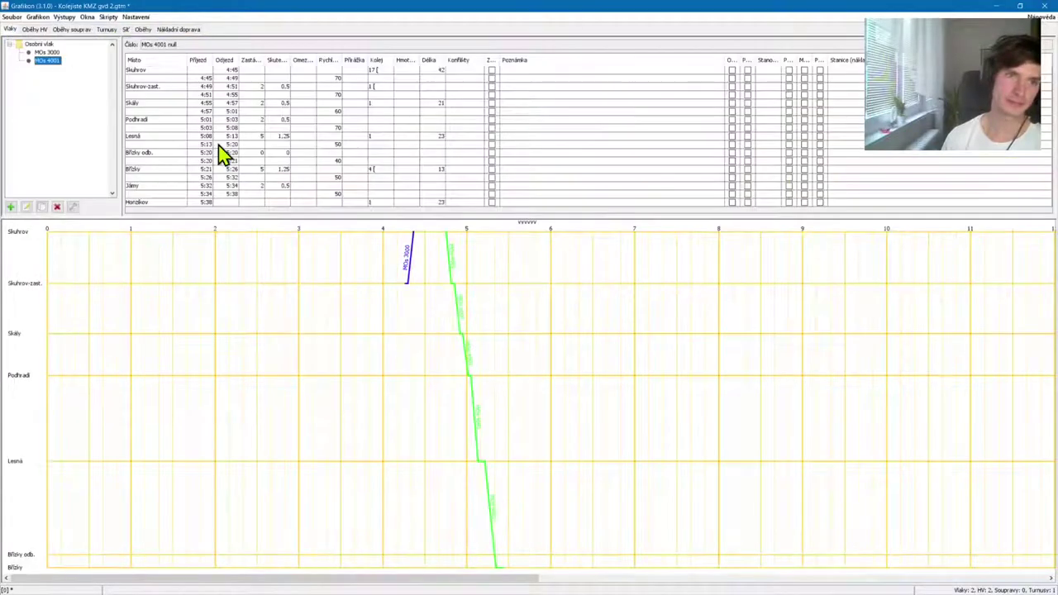
left_click(340, 319)
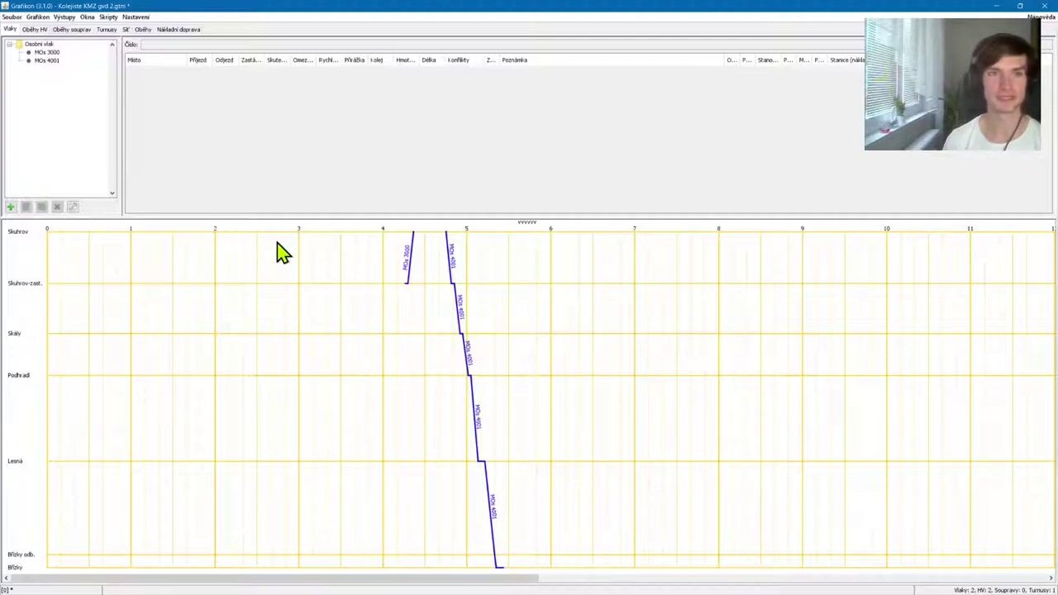
left_click(20, 17)
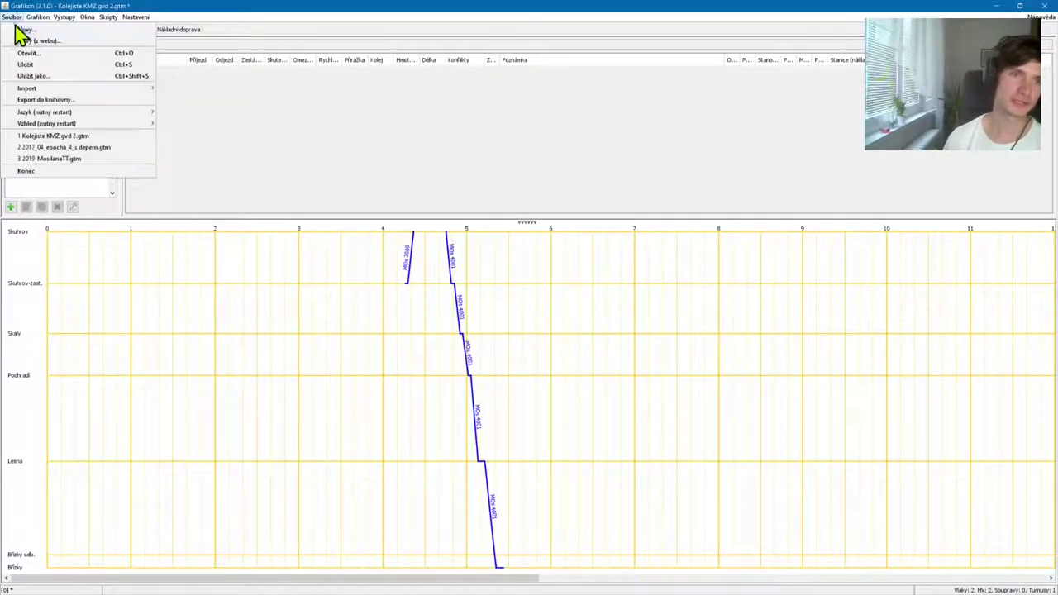
left_click(34, 65)
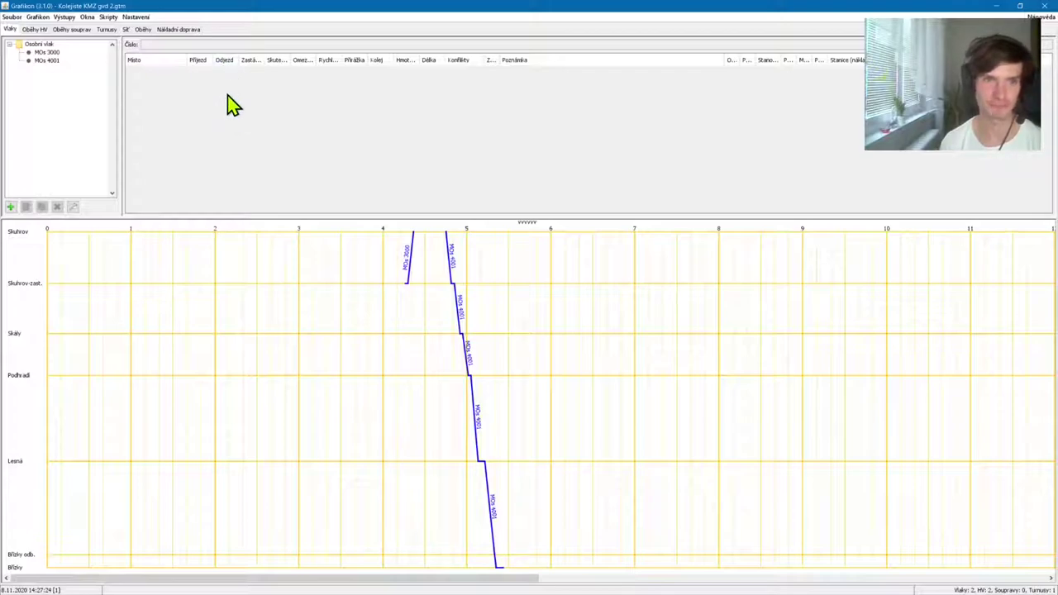
right_click(276, 269)
mouse_move(301, 274)
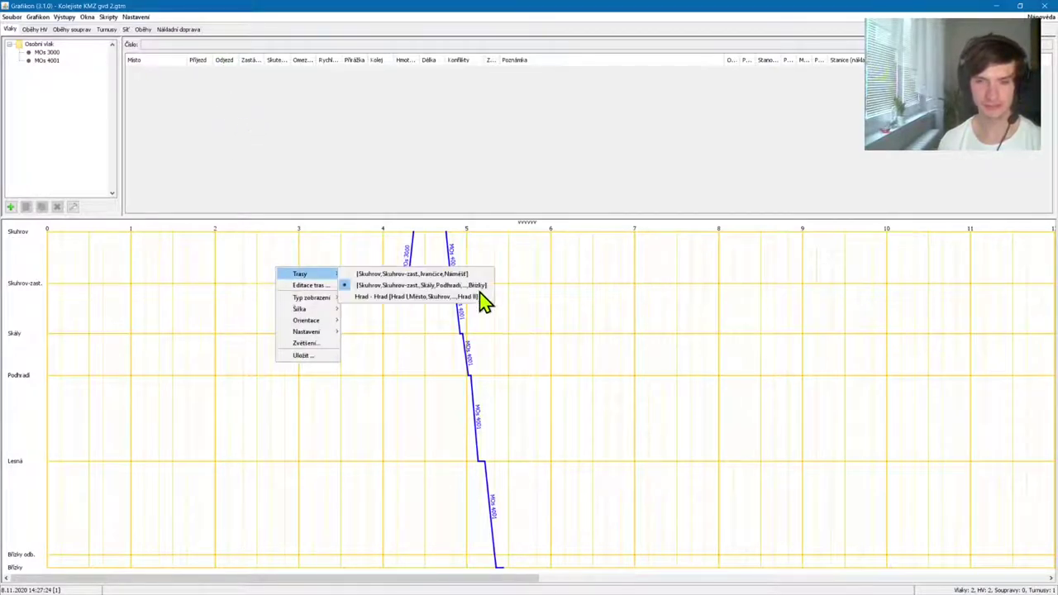
left_click(236, 455)
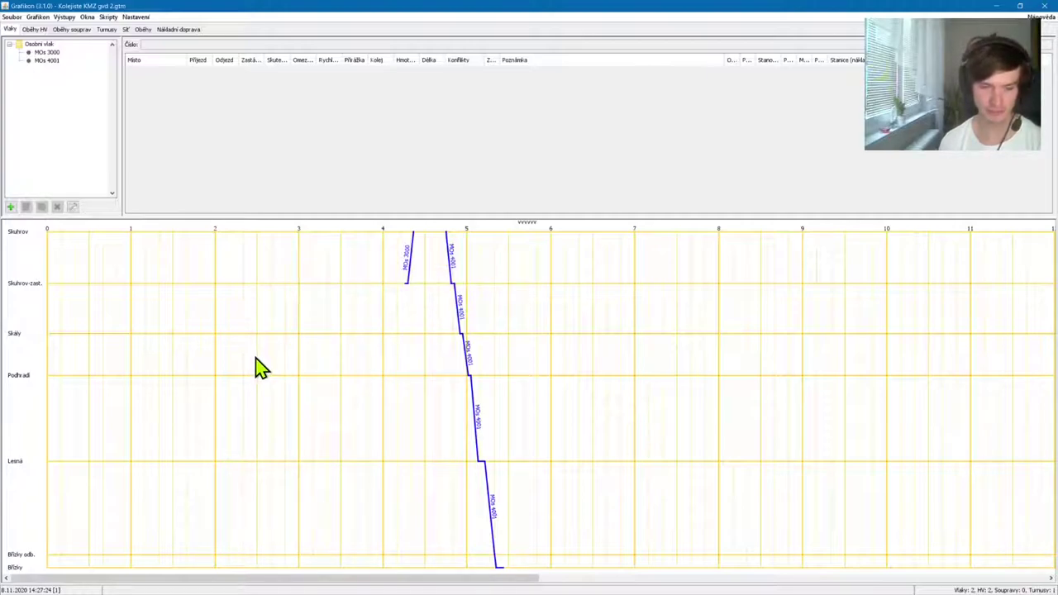
Export the timetable graph as a PNG image 4000 wide and 685 high, saved as sk-br in the grafikon folder under Stažené soubory
right_click(257, 362)
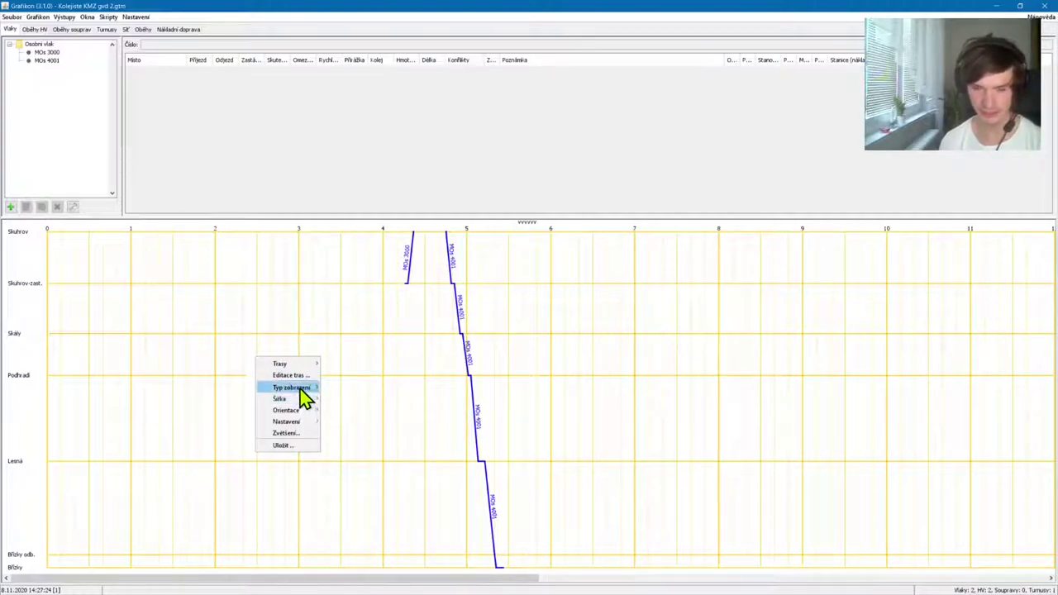
left_click(296, 447)
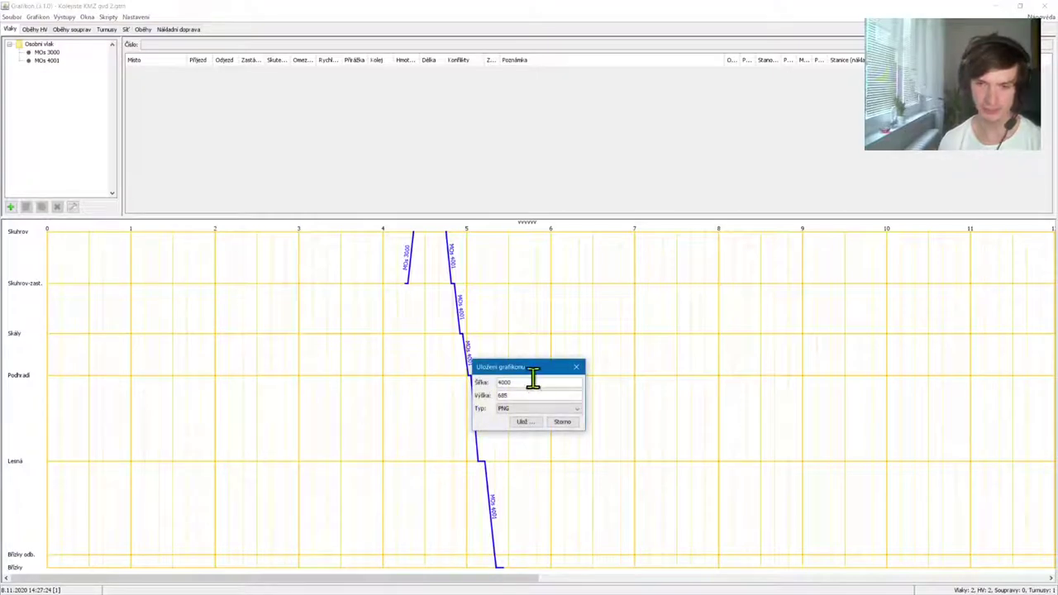
left_click_drag(530, 371, 321, 316)
left_click(340, 330)
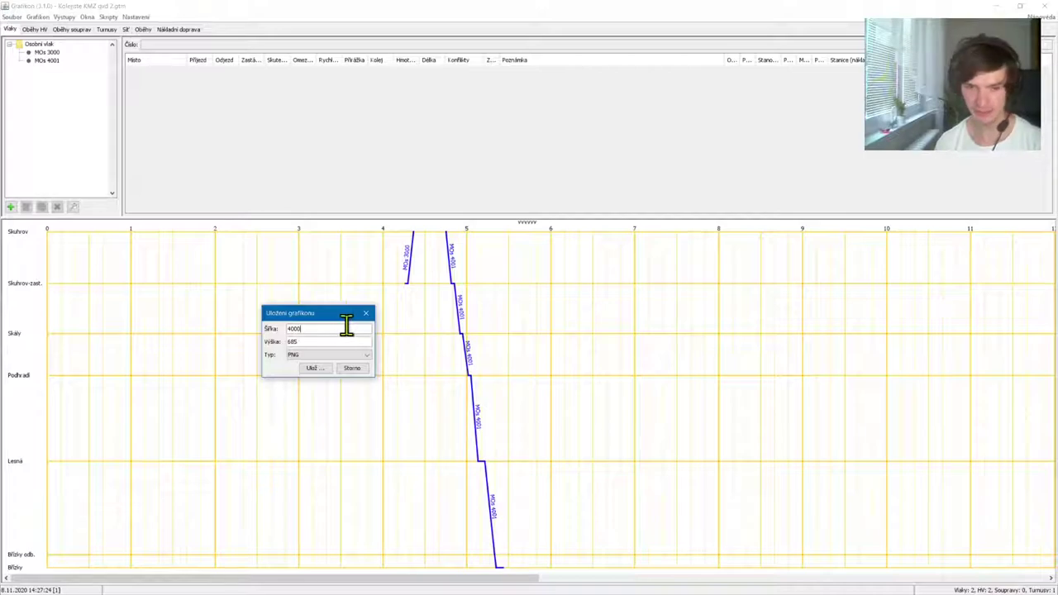
left_click(316, 365)
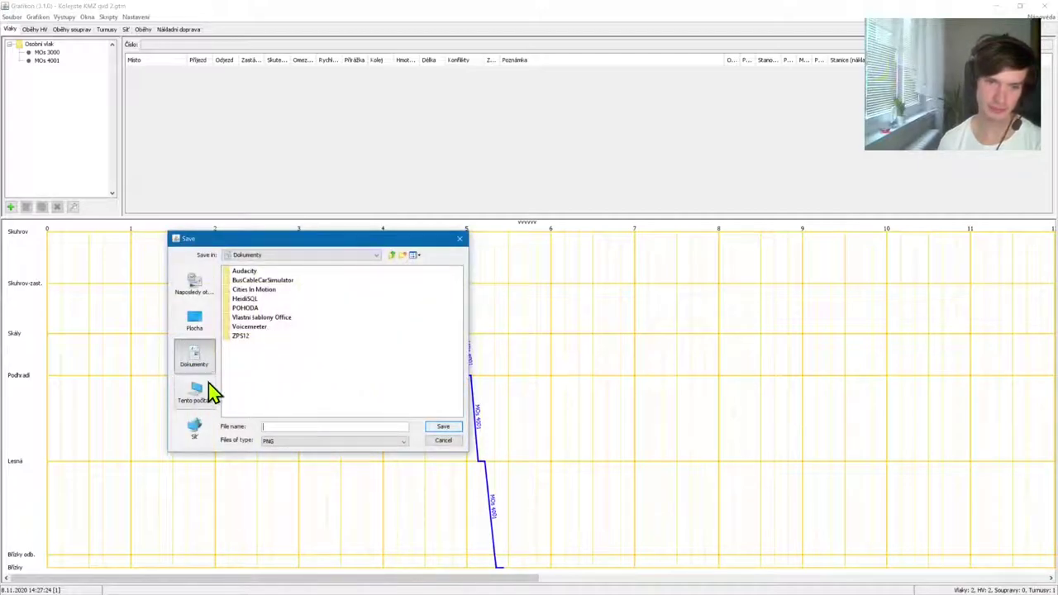
left_click(201, 397)
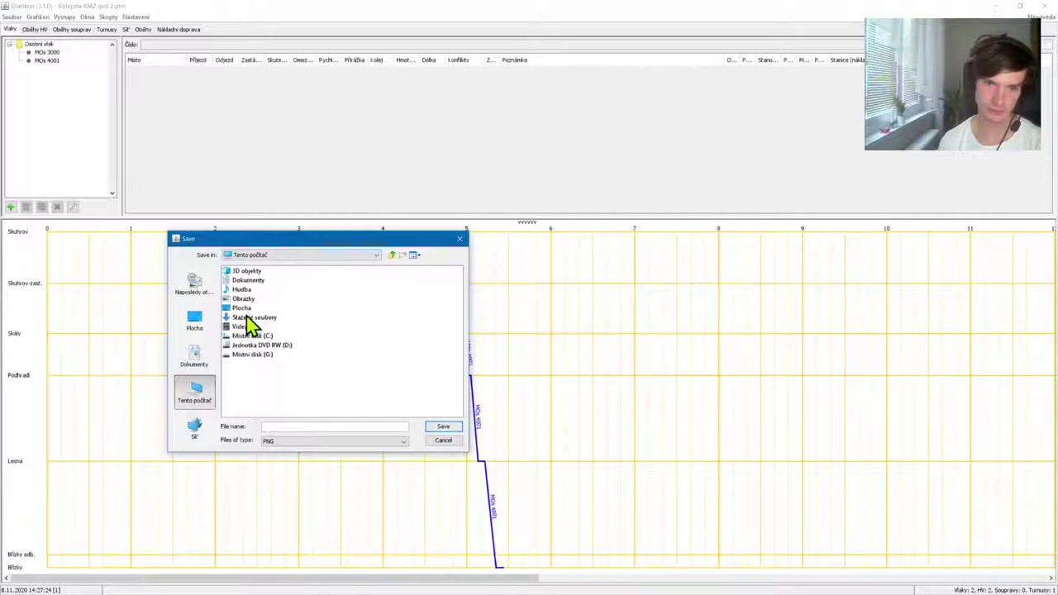
double_click(246, 317)
left_click(246, 273)
double_click(246, 273)
left_click(305, 427)
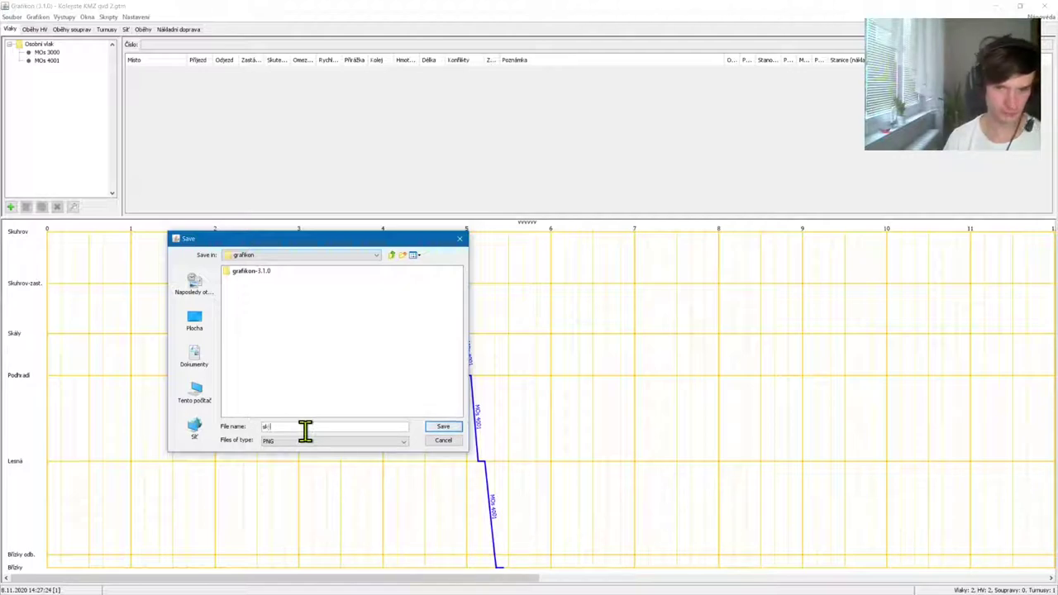
key("Return")
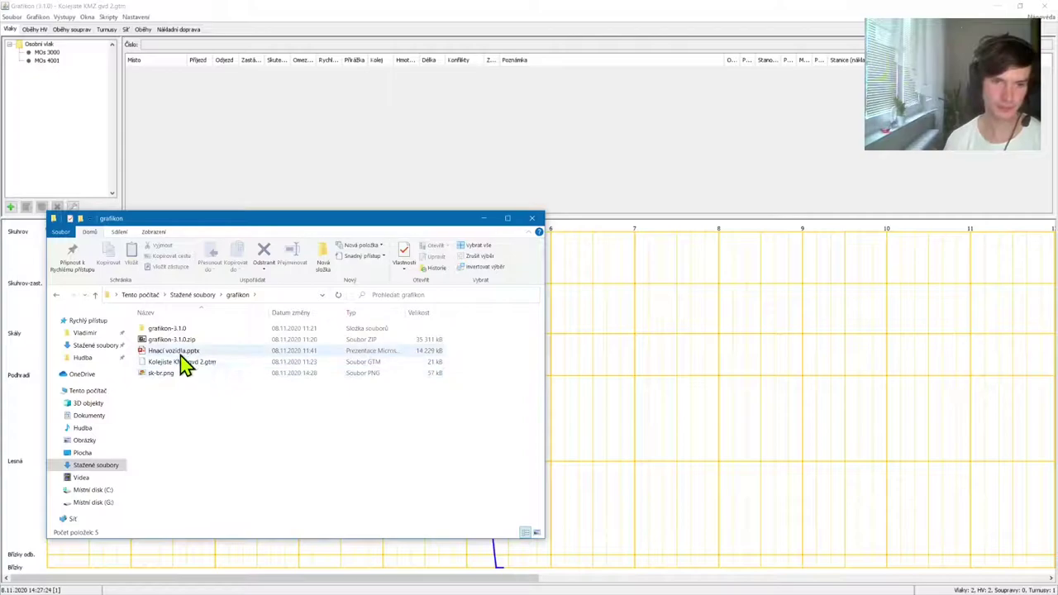
View the exported image sk-br.png from the grafikon folder in File Explorer, and return to Grafikon
double_click(173, 379)
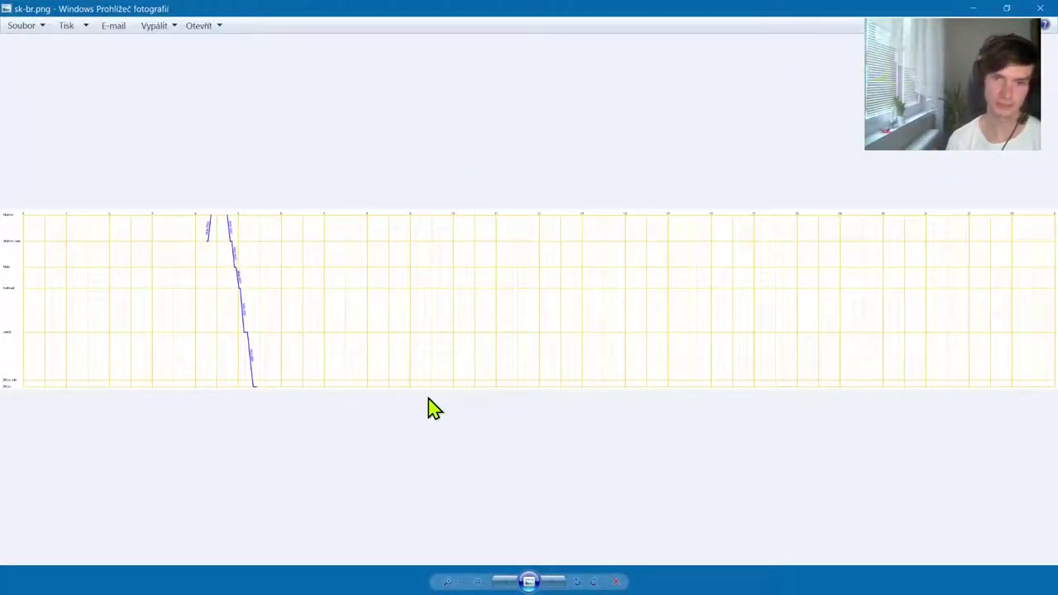
left_click(1041, 10)
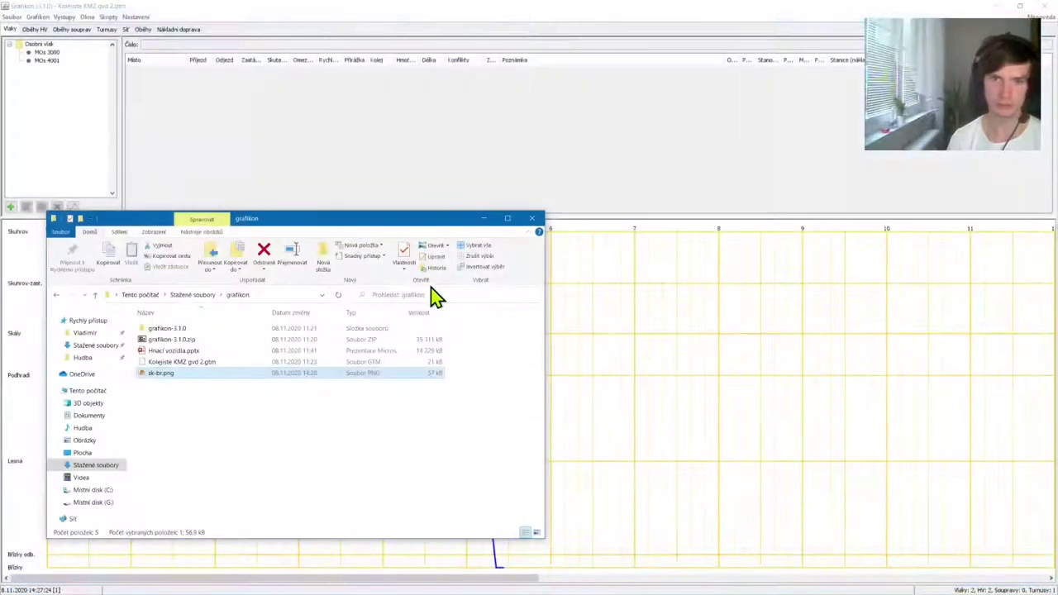
left_click(560, 299)
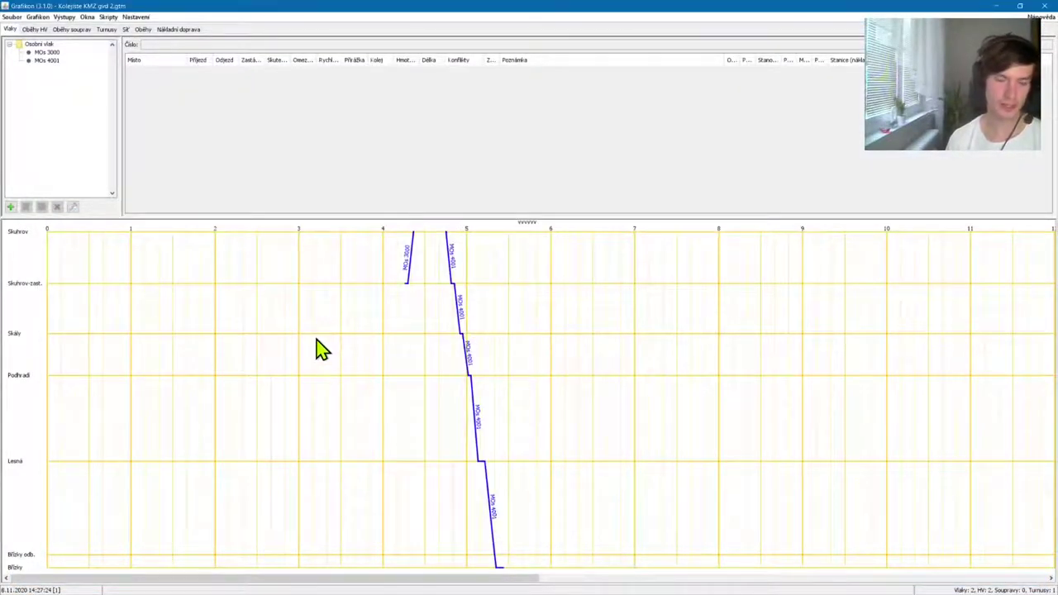
Open the outputs list, check the form for adding a new output from a template, and close both without adding one
left_click(12, 17)
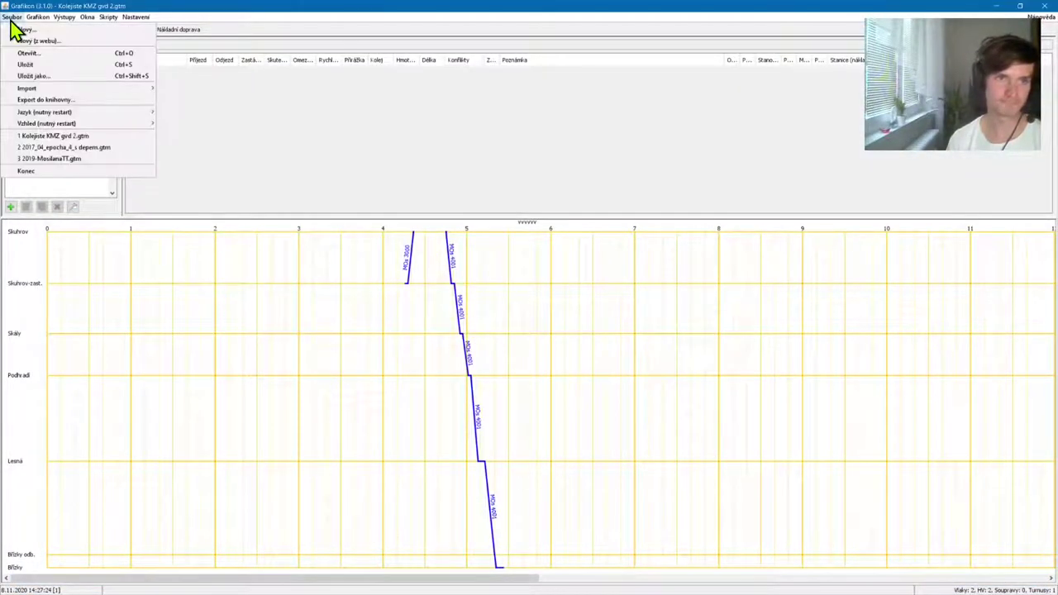
left_click(134, 17)
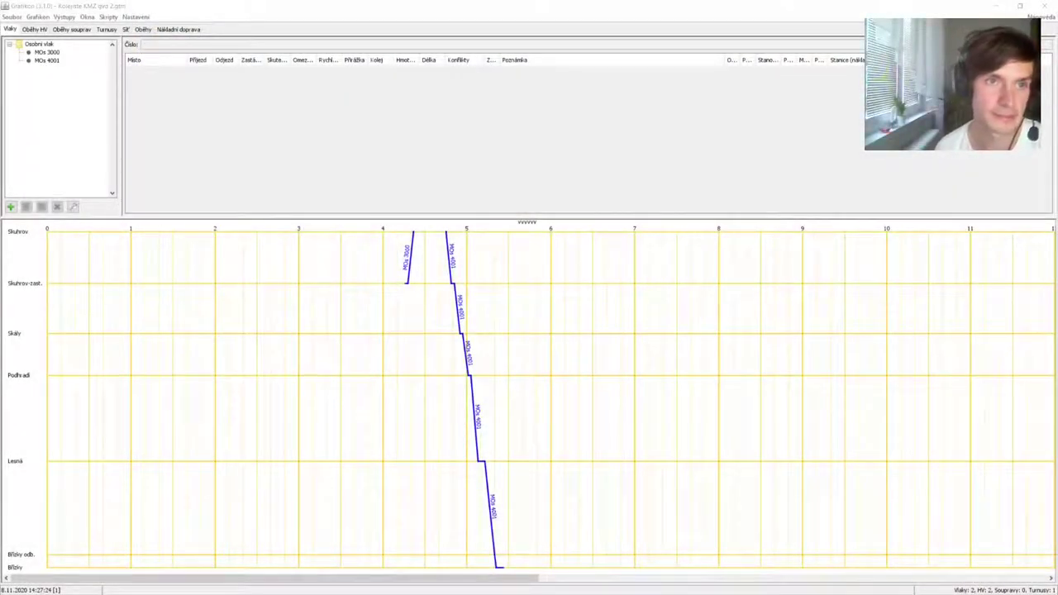
left_click(64, 17)
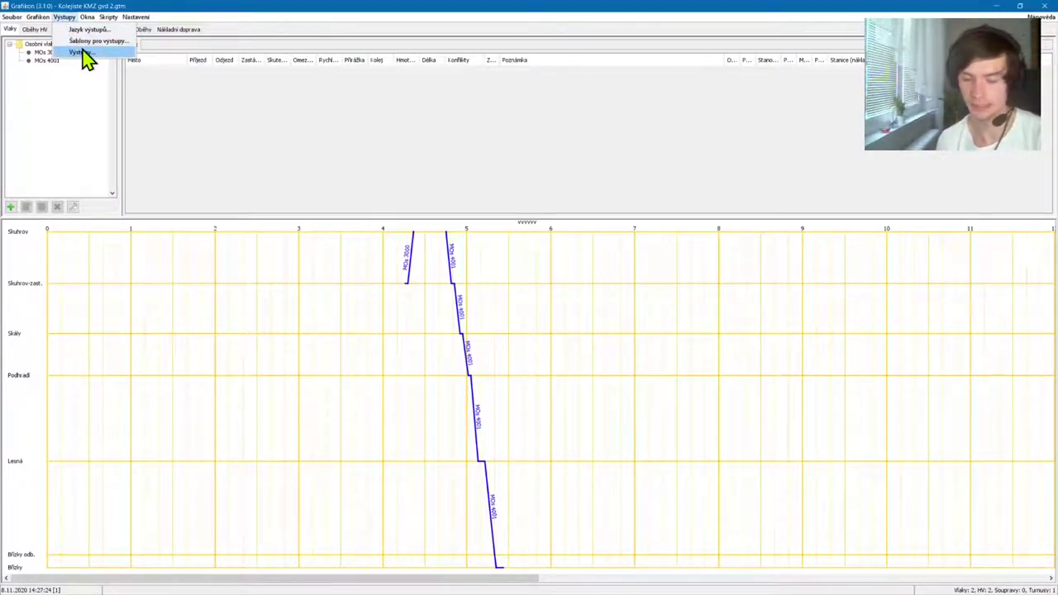
left_click(82, 52)
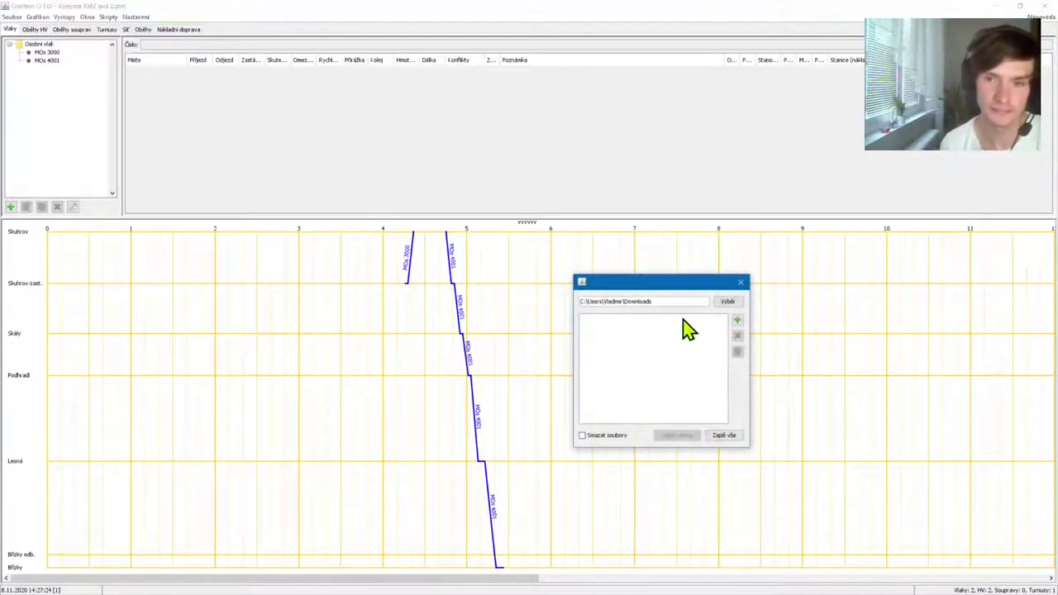
left_click(738, 321)
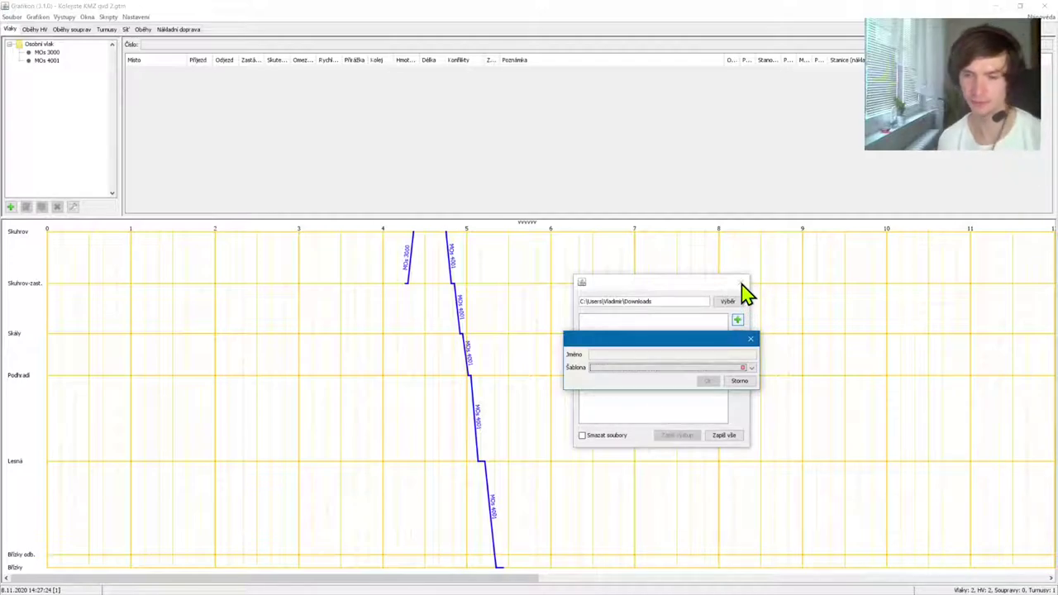
left_click(739, 382)
left_click(743, 282)
Check which output templates are defined in the timetable file, and close the template list
left_click(67, 16)
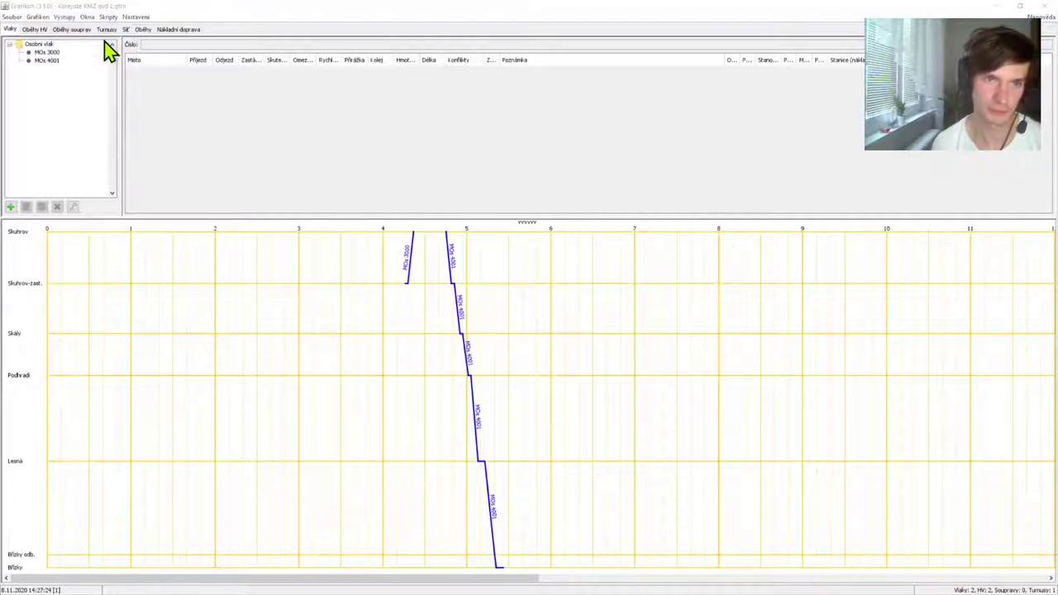
left_click(103, 41)
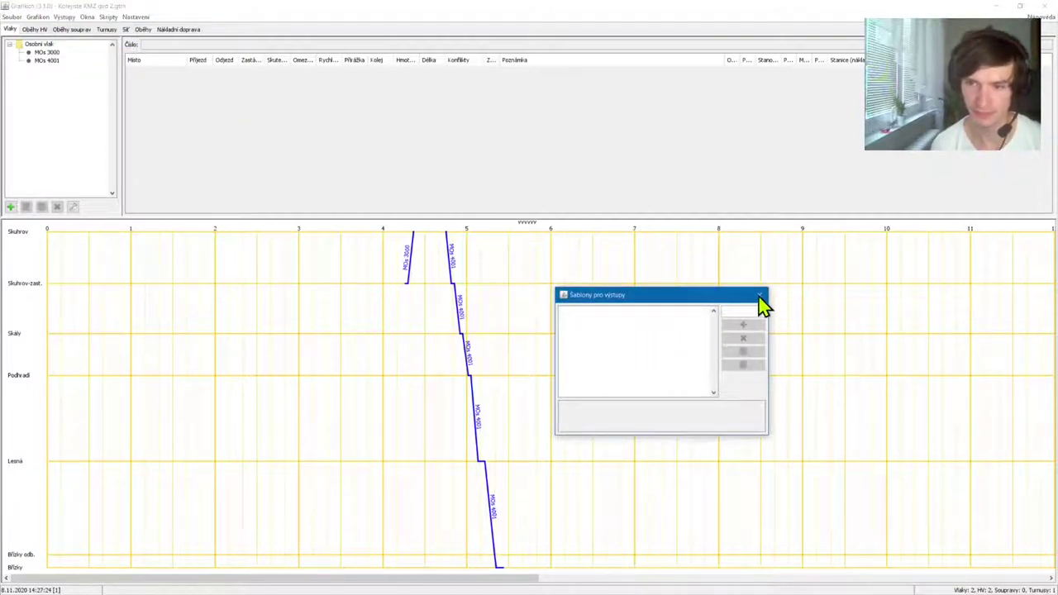
left_click(760, 295)
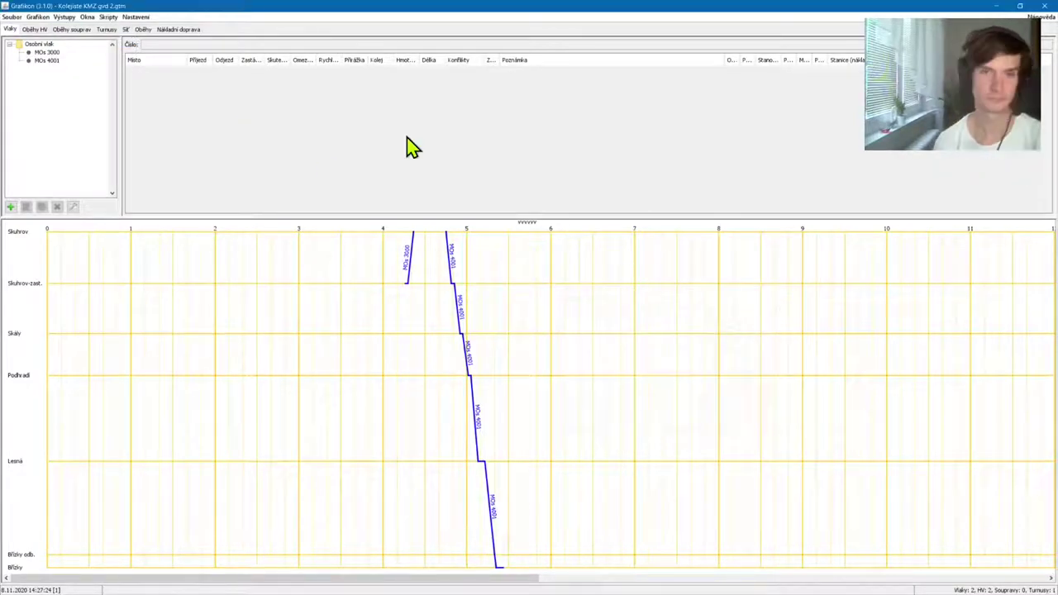
Import the output templates from the web, replacing the existing ones
left_click(13, 17)
mouse_move(57, 90)
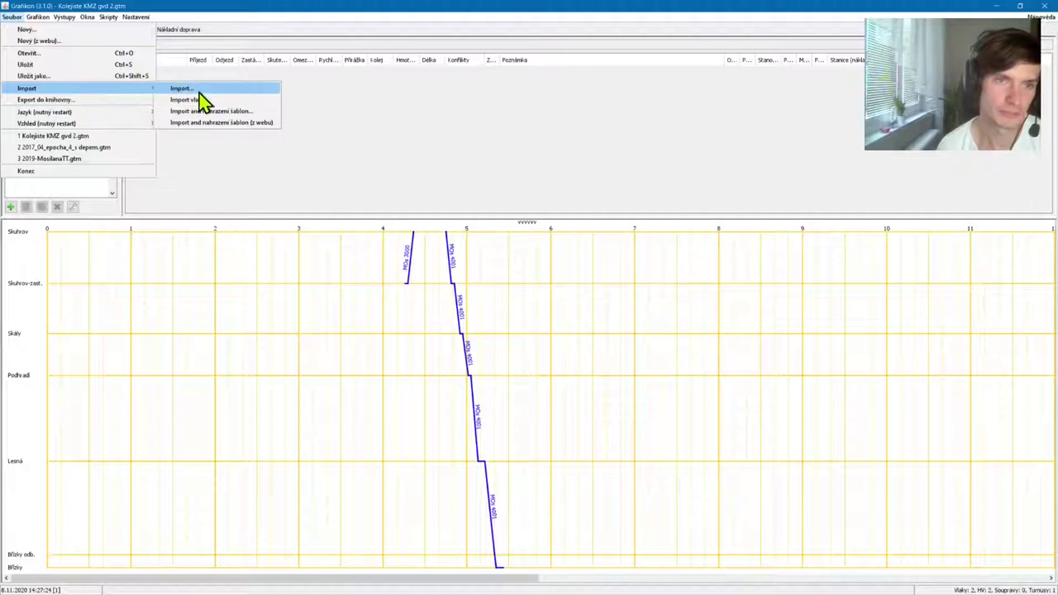
left_click(259, 124)
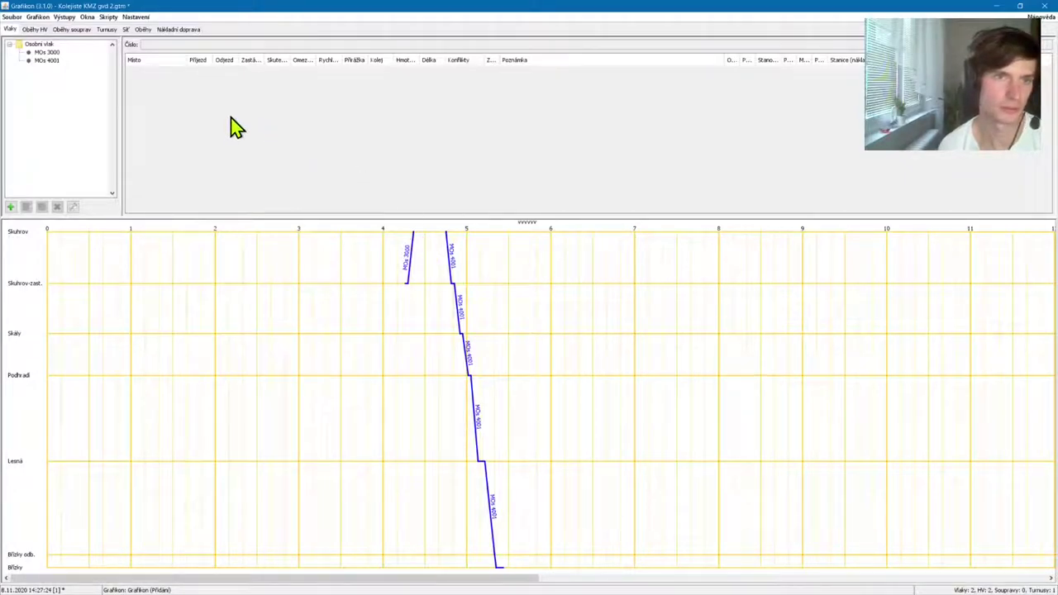
Open the outputs list and enlarge its window to show all imported outputs
left_click(64, 17)
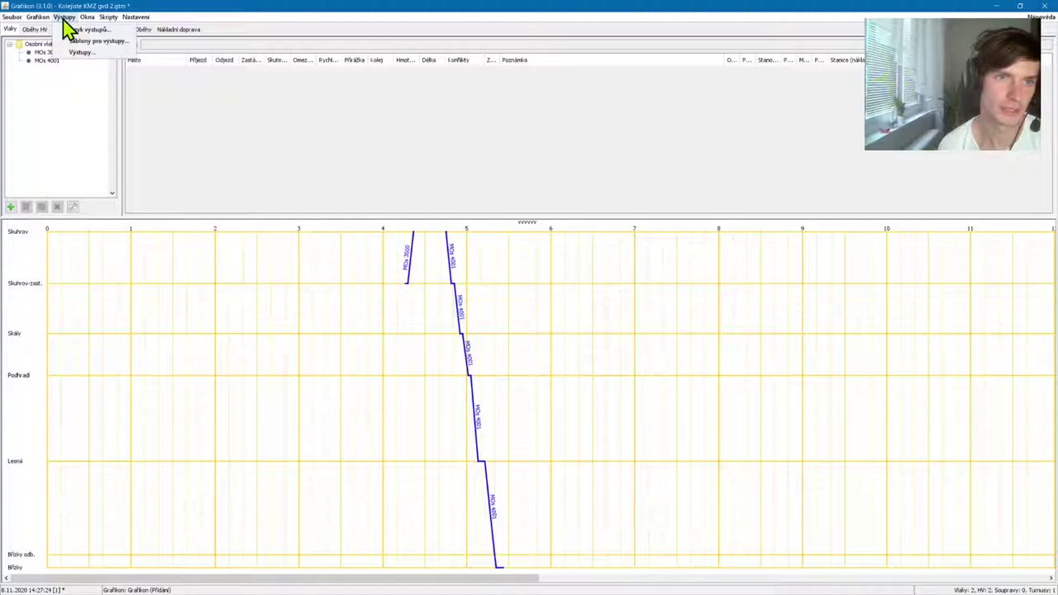
left_click(86, 52)
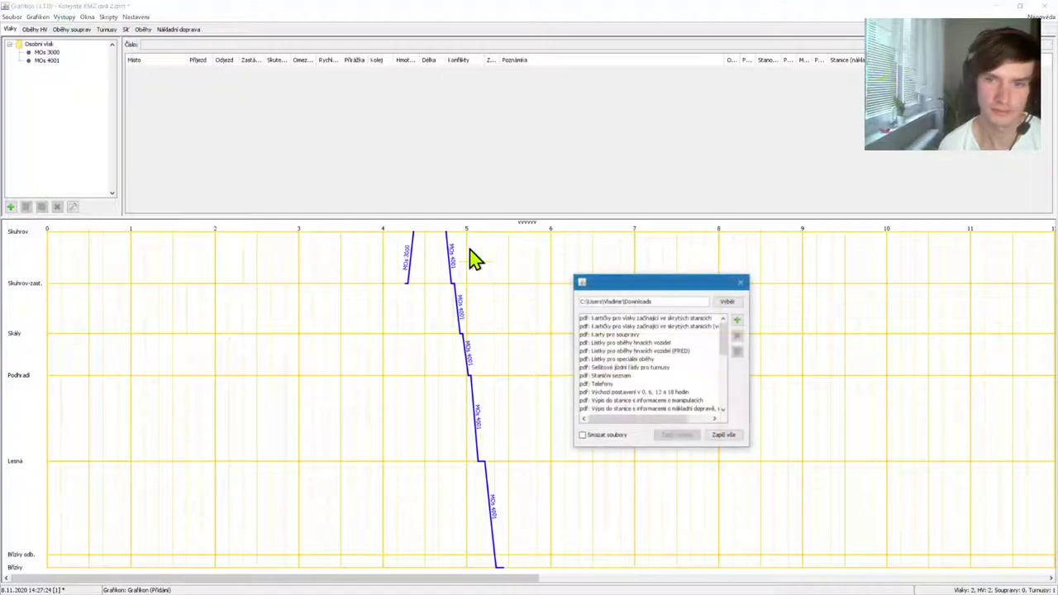
scroll(702, 350, "down", 2)
left_click_drag(573, 277, 208, 99)
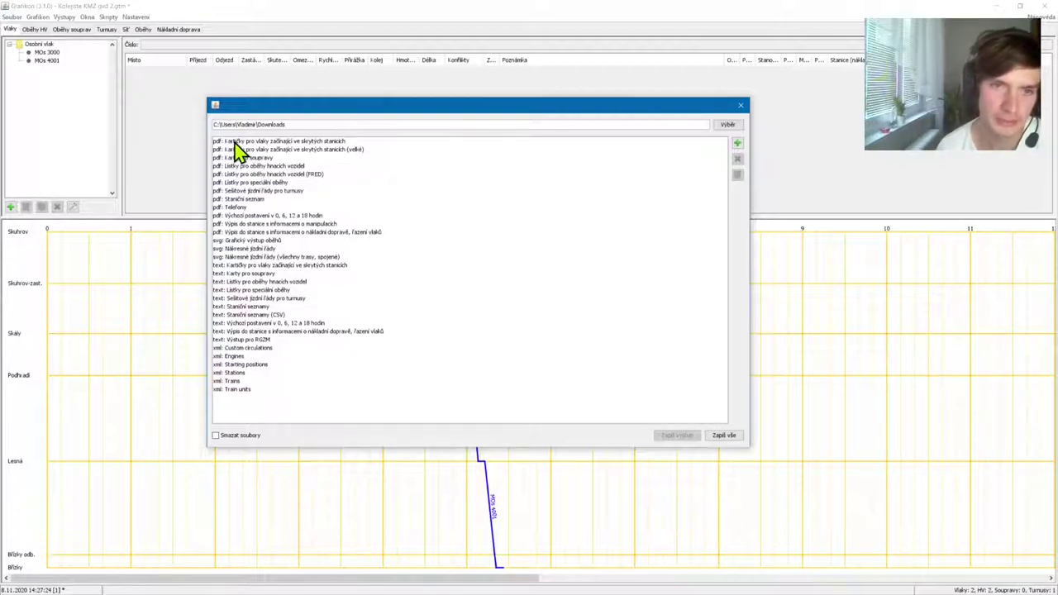
Write the PDF output "Výchozí postavení v 0, 6, 12 a 18 hodin" to the grafikon folder in Downloads, and open its starts subfolder
left_click(273, 215)
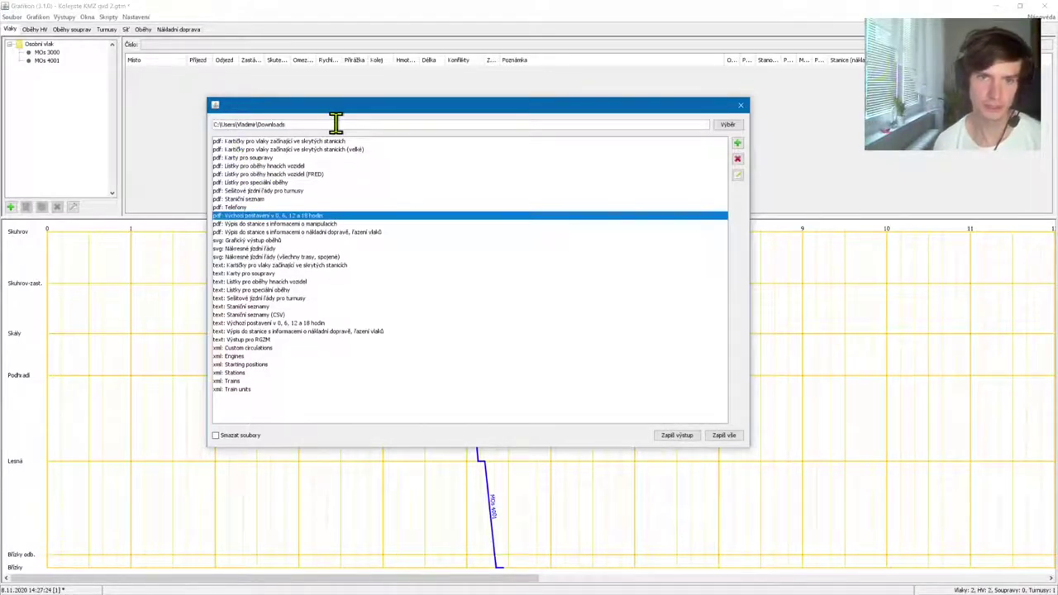
left_click(336, 124)
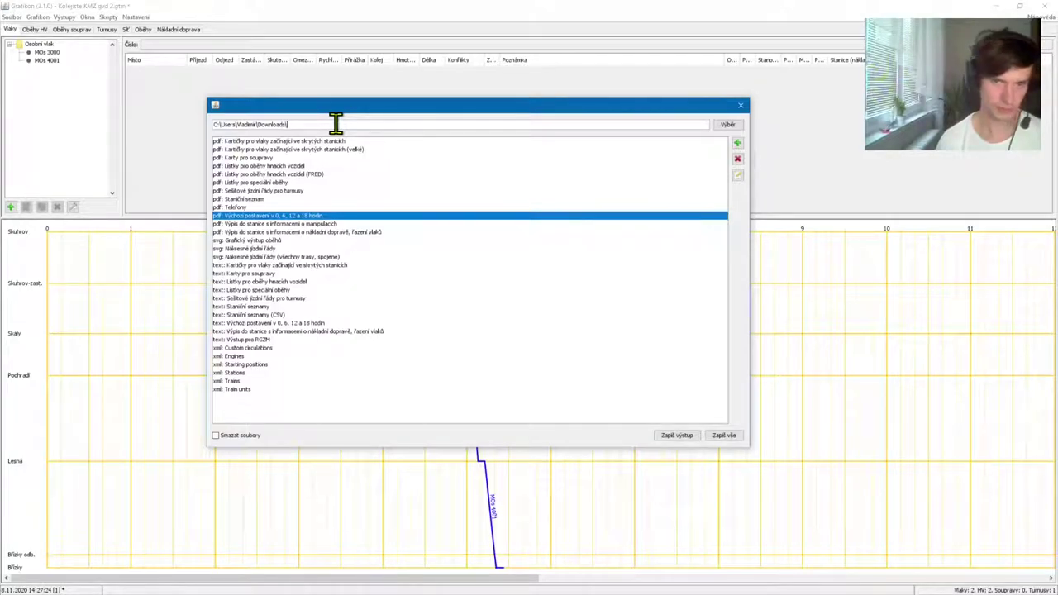
type("grafikon")
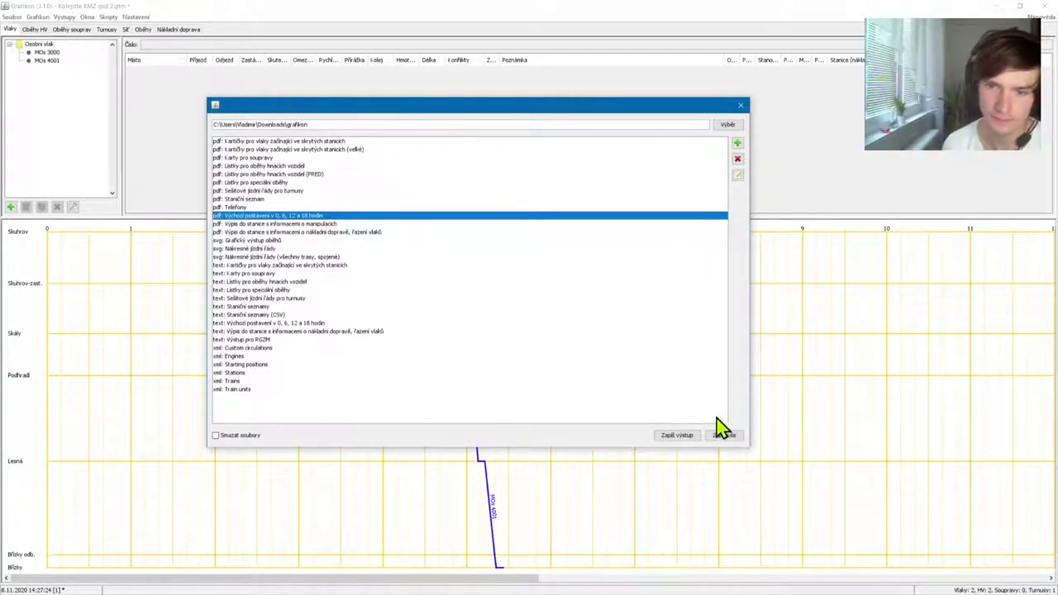
left_click(675, 436)
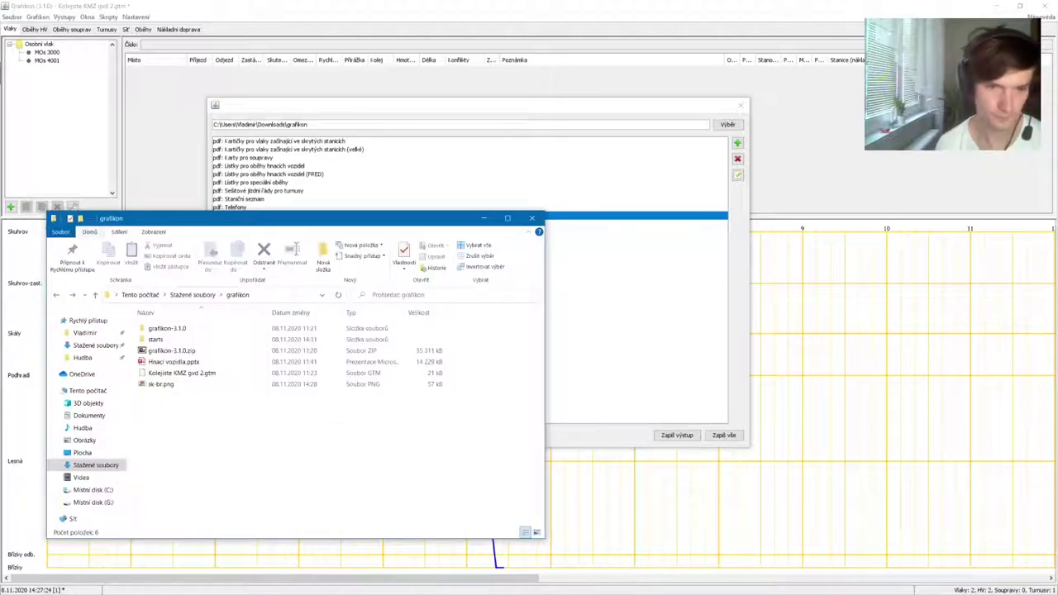
double_click(165, 343)
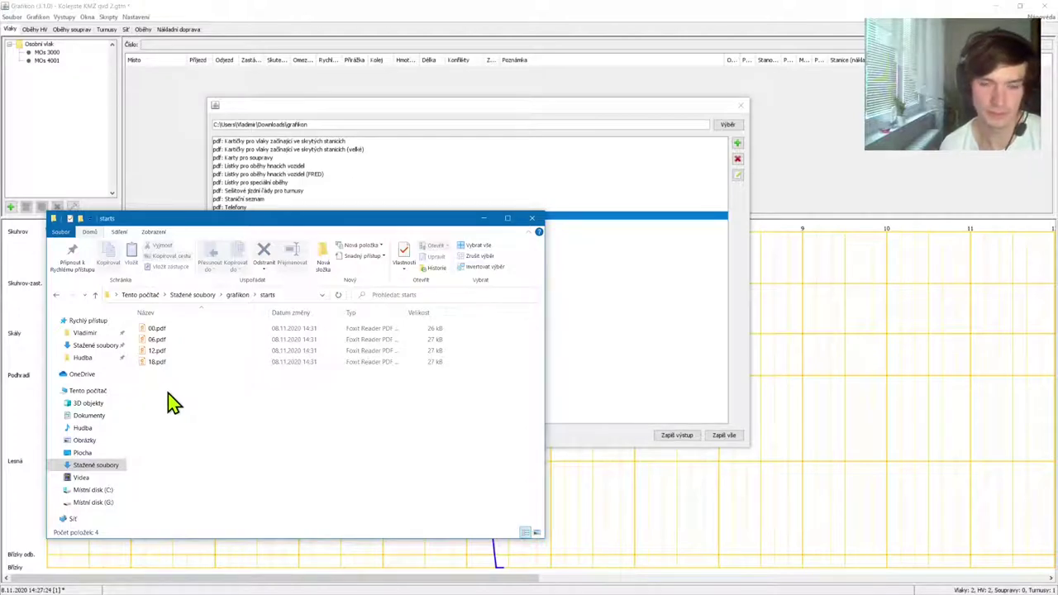
Open 00.pdf from the starts folder, check the starting position of the engine on MOs 3000, and close the document
double_click(165, 330)
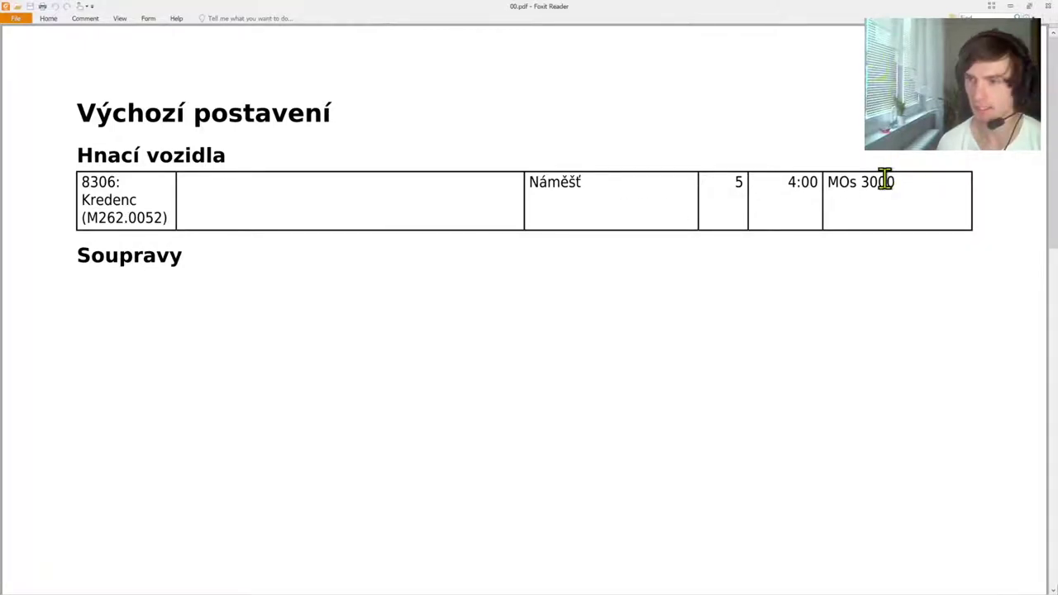
left_click_drag(895, 180, 790, 182)
left_click(873, 217)
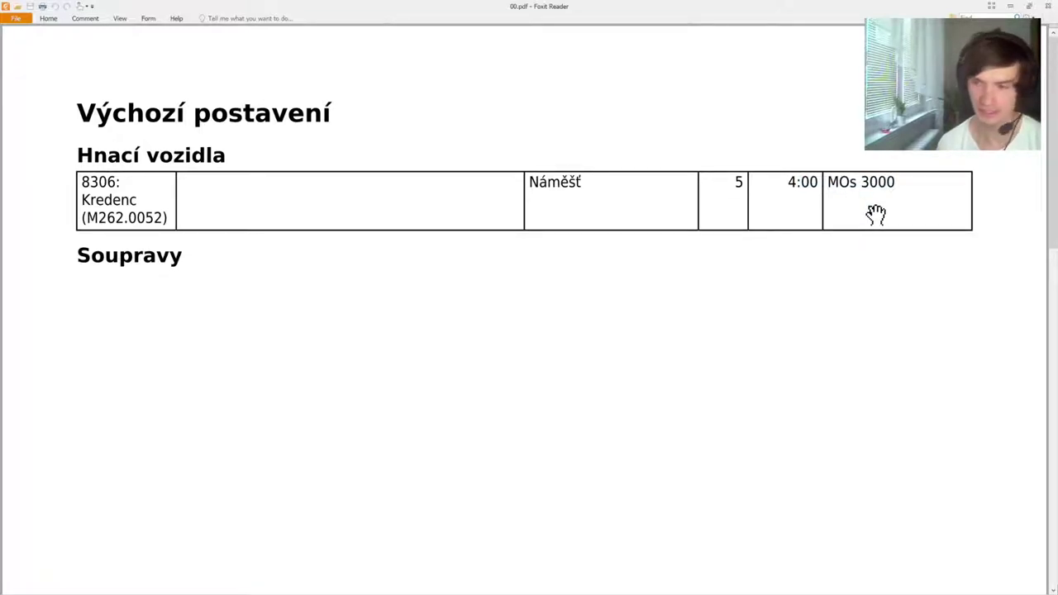
left_click_drag(895, 174, 827, 177)
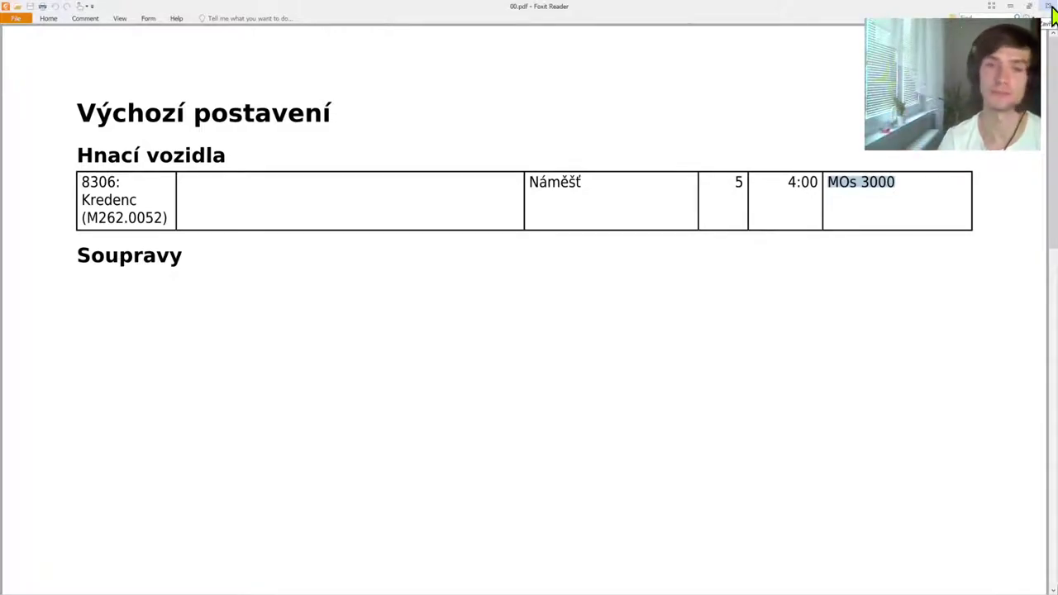
left_click(1051, 6)
left_click(368, 339)
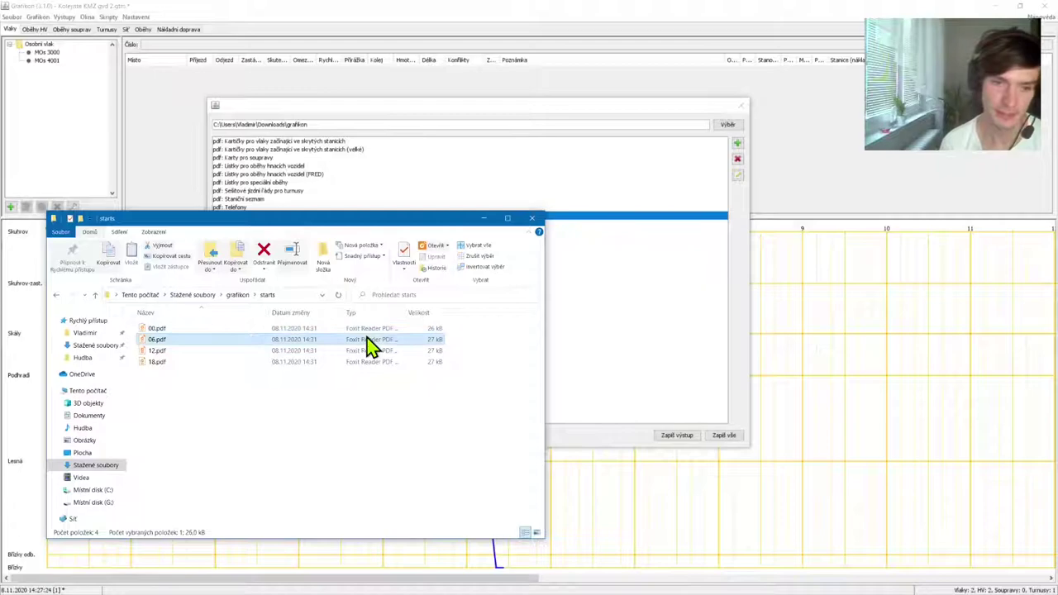
left_click(483, 219)
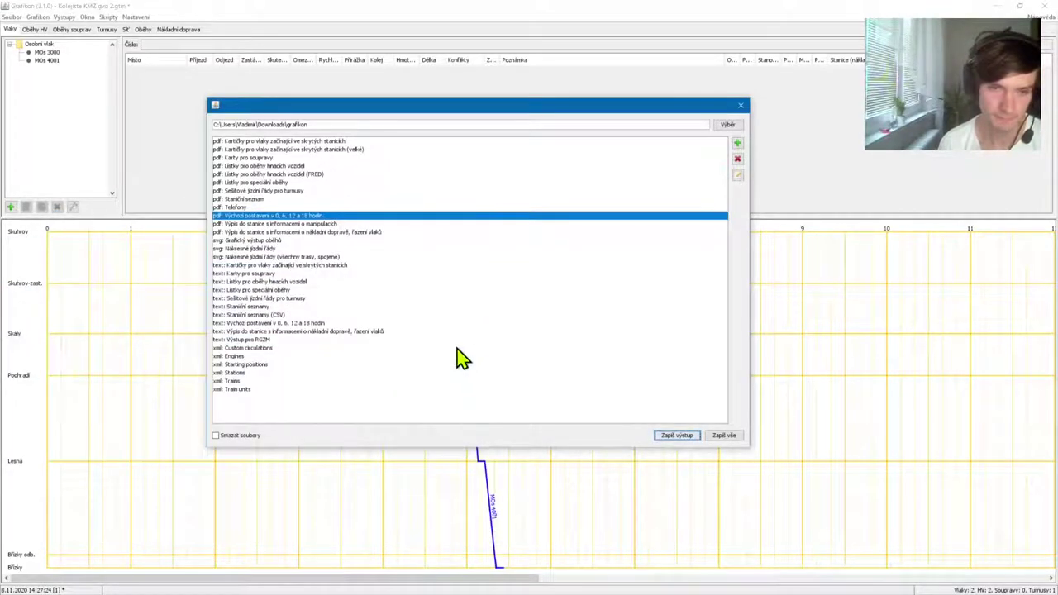
Review the settings of the PDF output "Staniční seznam", accept them, and write that output to the grafikon folder
left_click(269, 224)
double_click(242, 200)
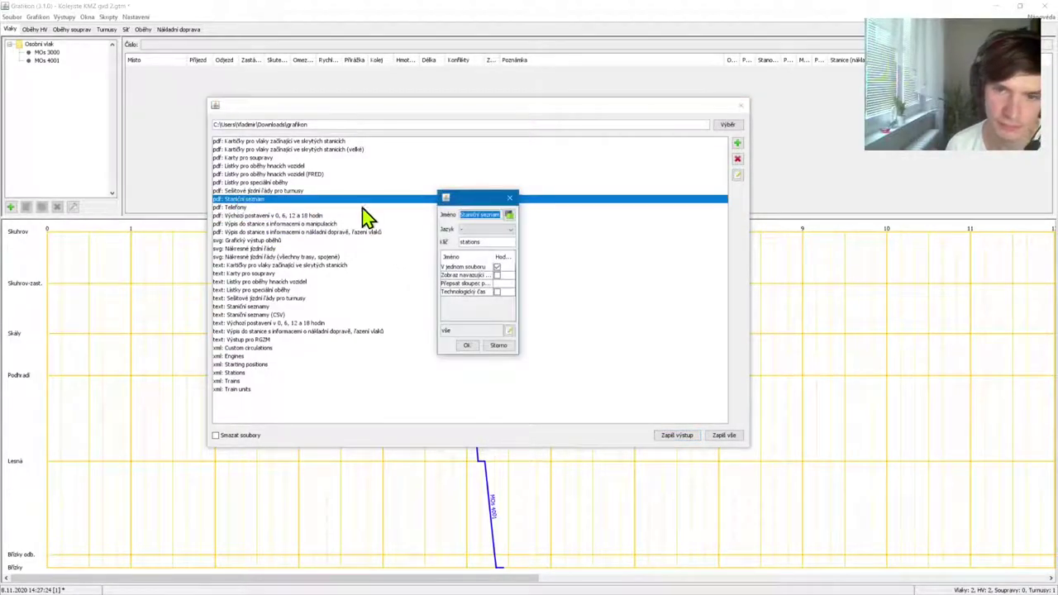
left_click_drag(519, 224, 610, 227)
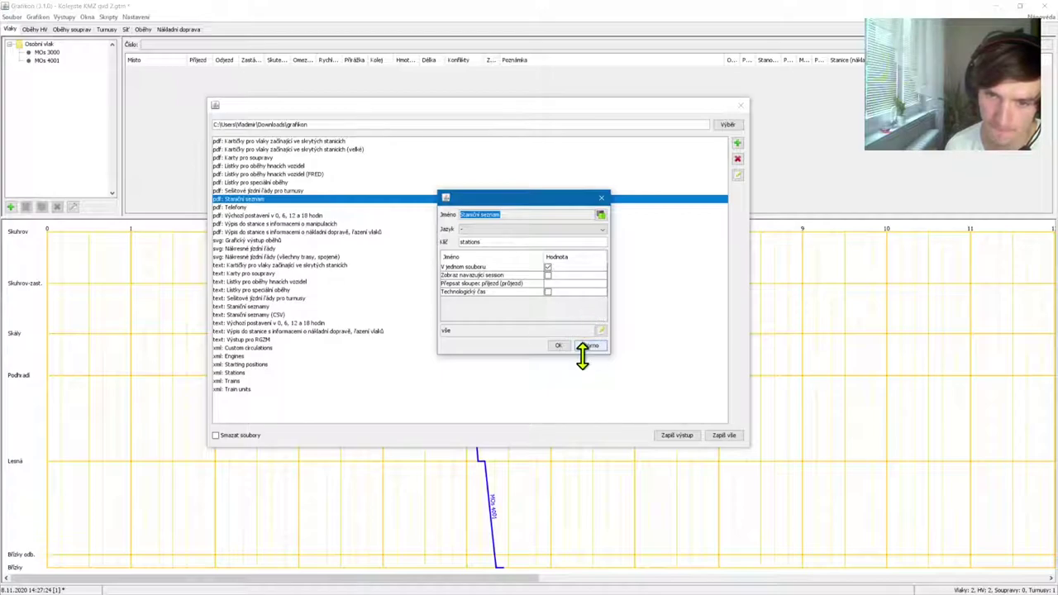
left_click(558, 345)
left_click(676, 435)
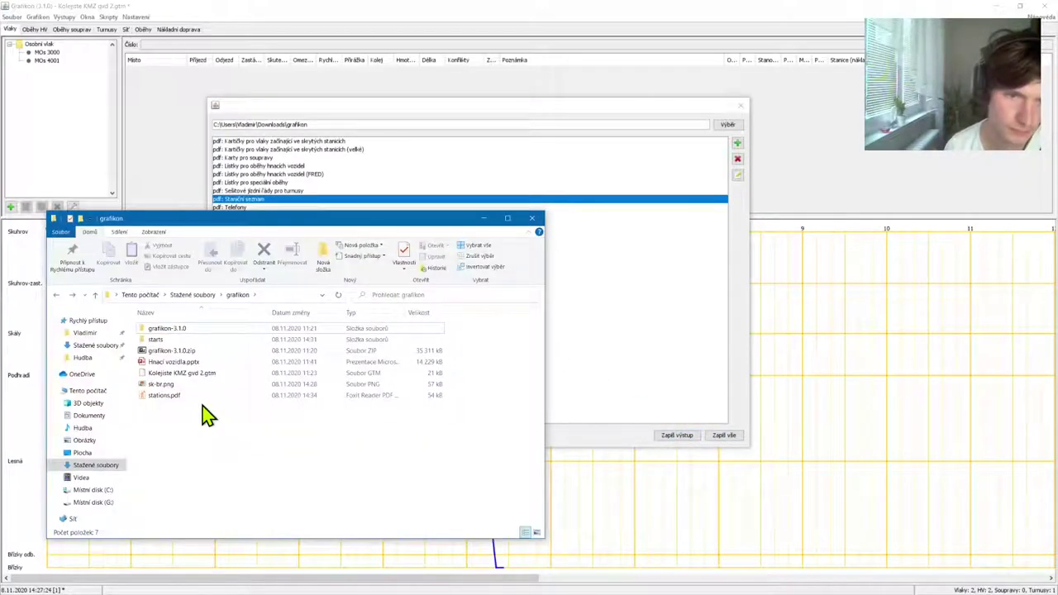
Open stations.pdf, page through the station sheets to Skuhrov, examine the engine notes there, and close the document
double_click(166, 397)
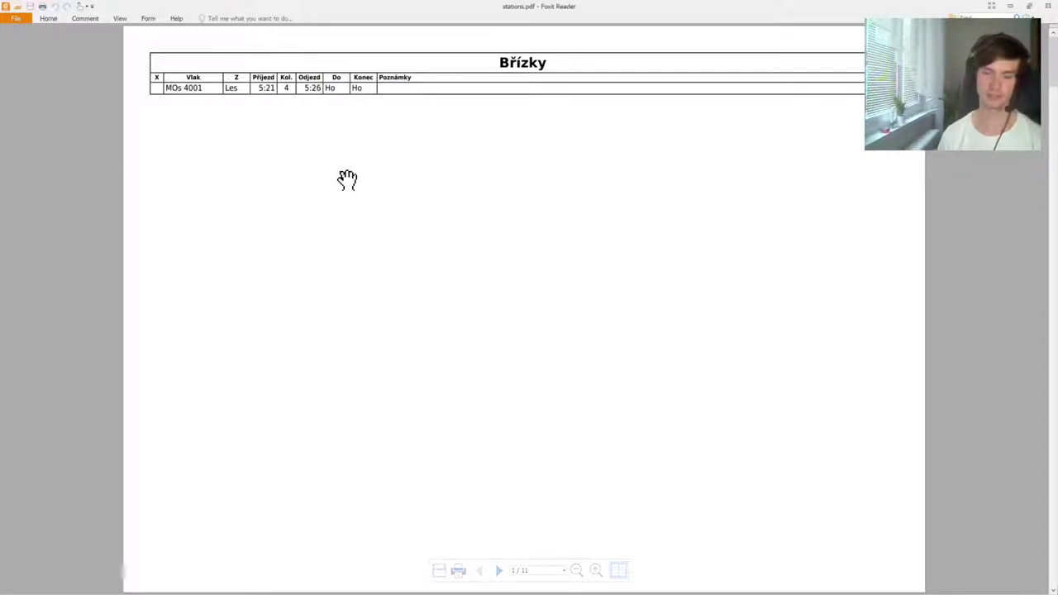
scroll(504, 198, "down", 1)
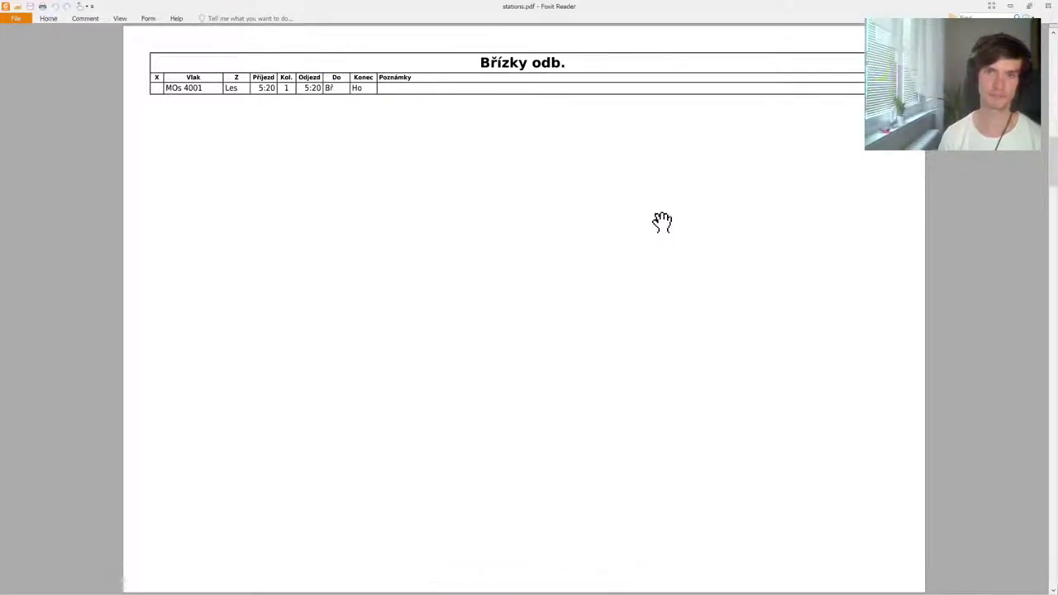
scroll(665, 220, "down", 1)
scroll(665, 217, "down", 2)
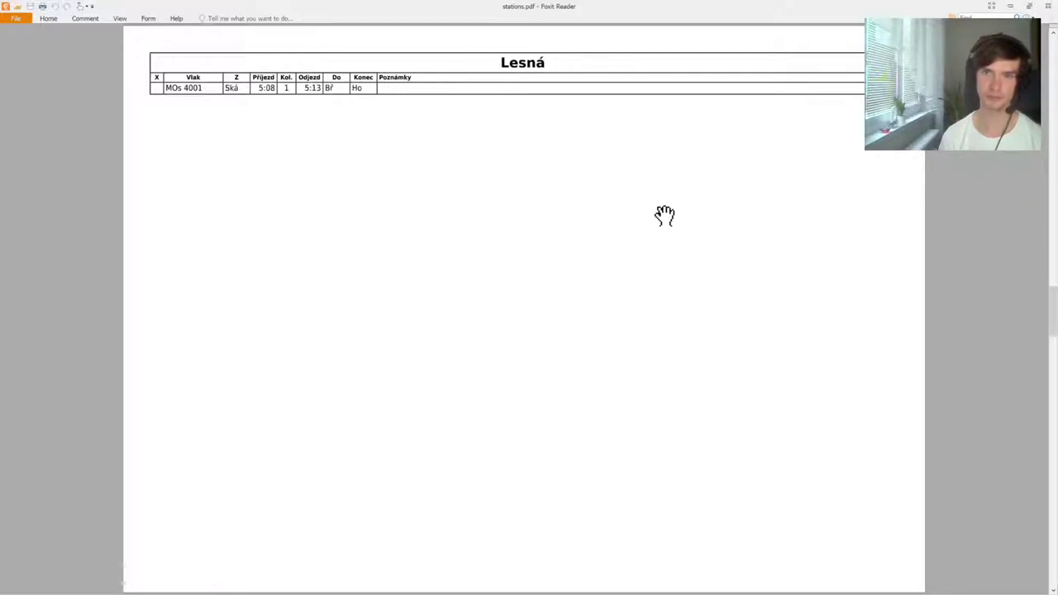
scroll(644, 216, "down", 1)
scroll(644, 214, "down", 3)
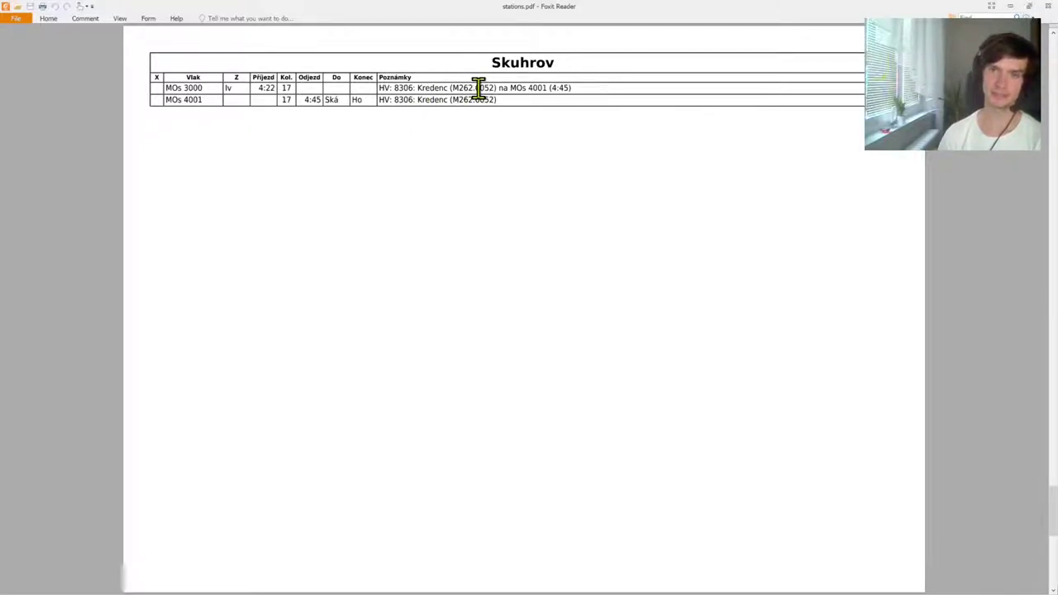
left_click_drag(448, 88, 496, 88)
left_click(395, 84)
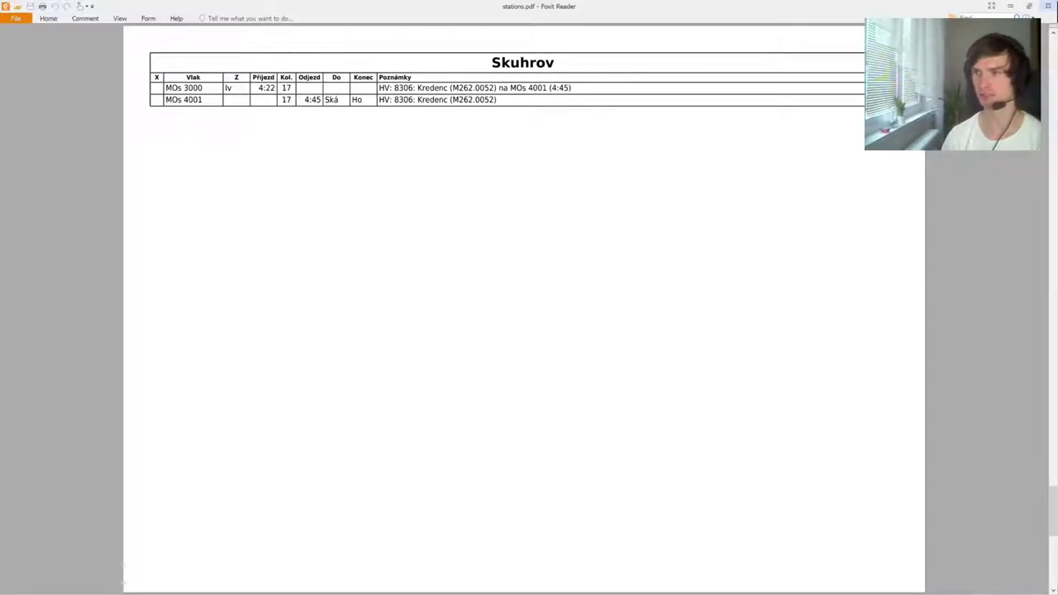
left_click(1053, 6)
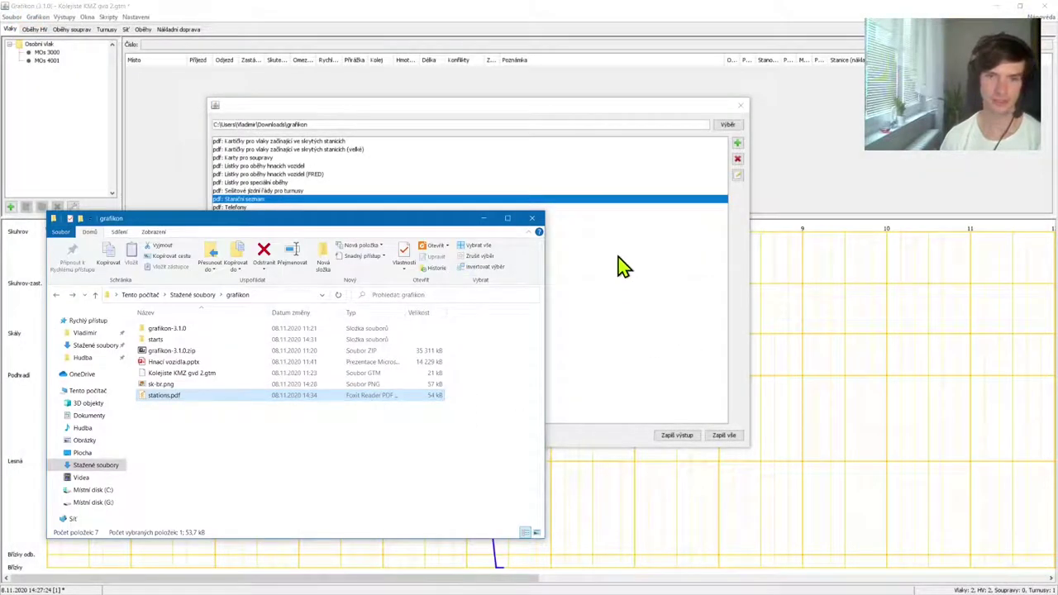
Write the PDF output "Sešitové jízdní řády pro turnusy" to the grafikon folder and return to that folder
left_click(560, 106)
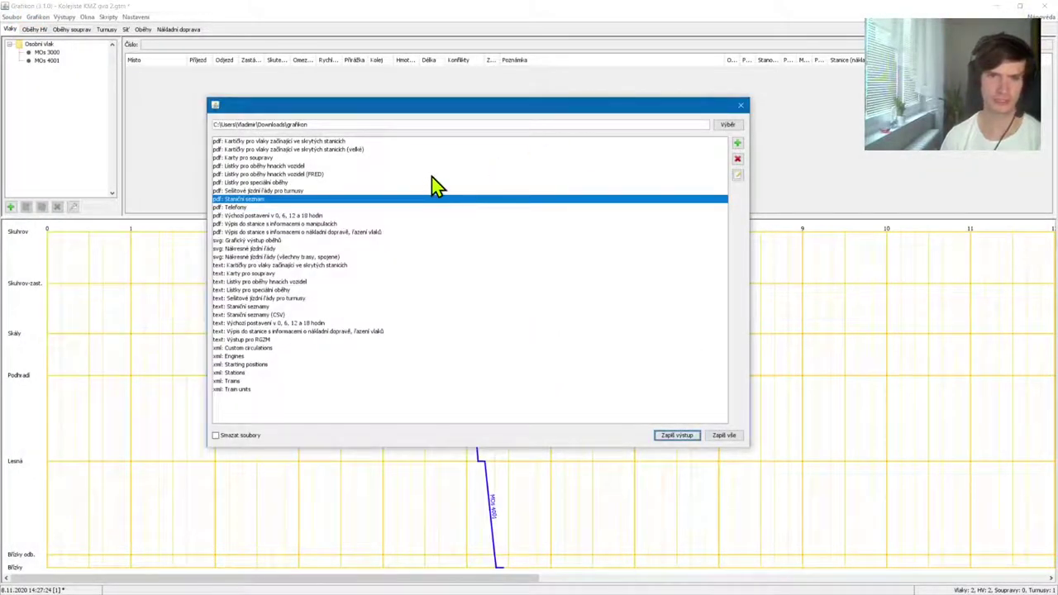
left_click(265, 192)
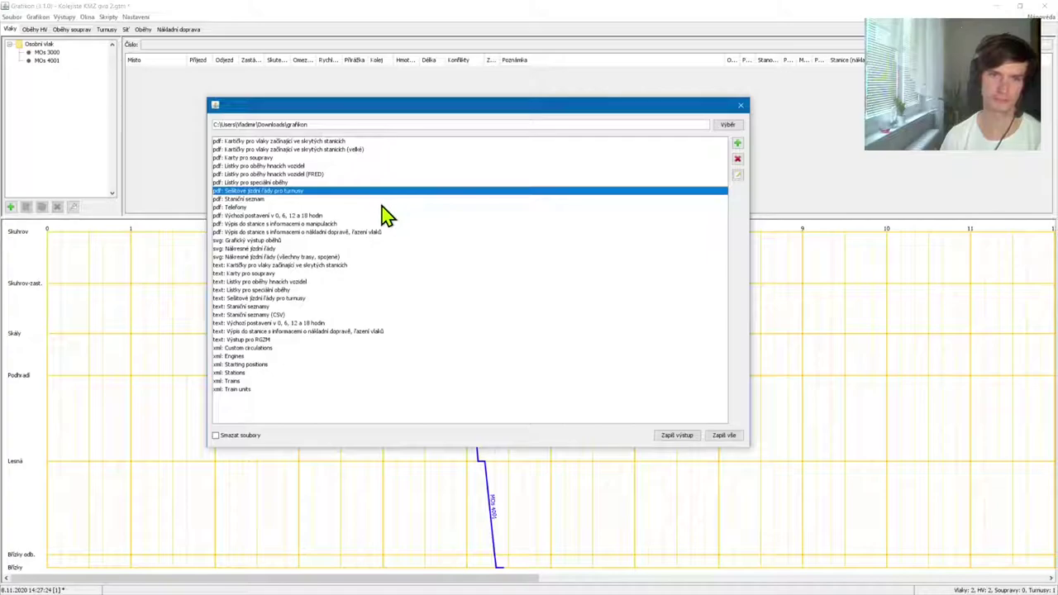
key("alt+Tab")
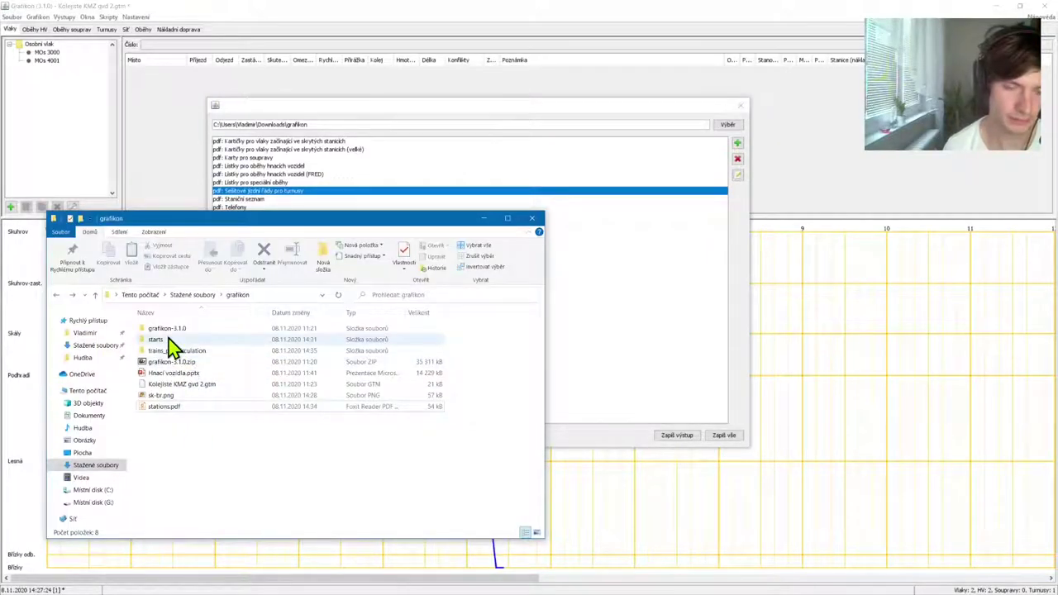
Open the turnus booklet PDF in the trains_per_circulation folder and examine the headings of both train timetables on page 3
left_click(173, 350)
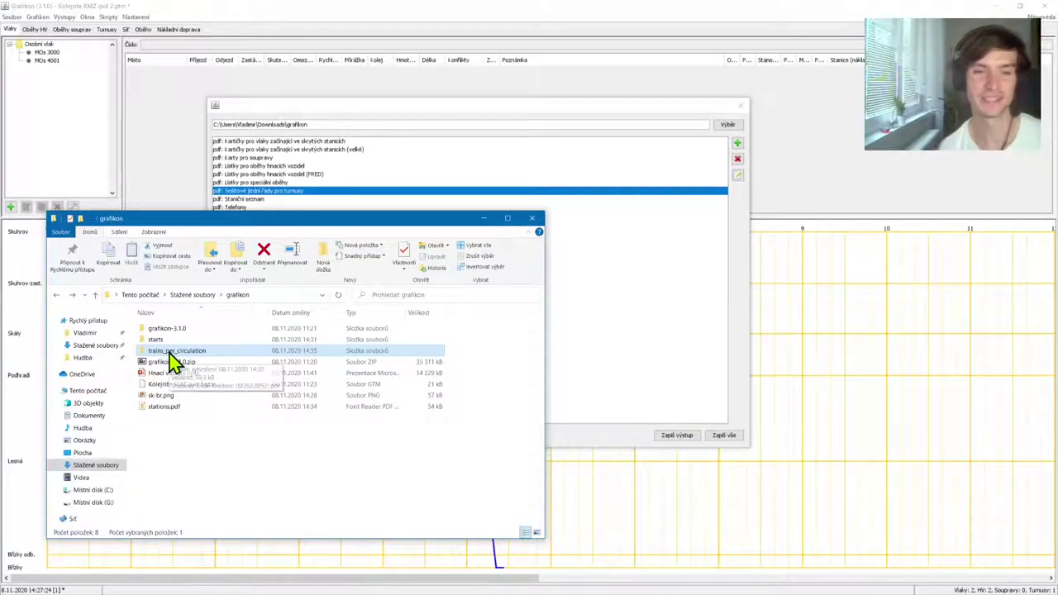
double_click(184, 352)
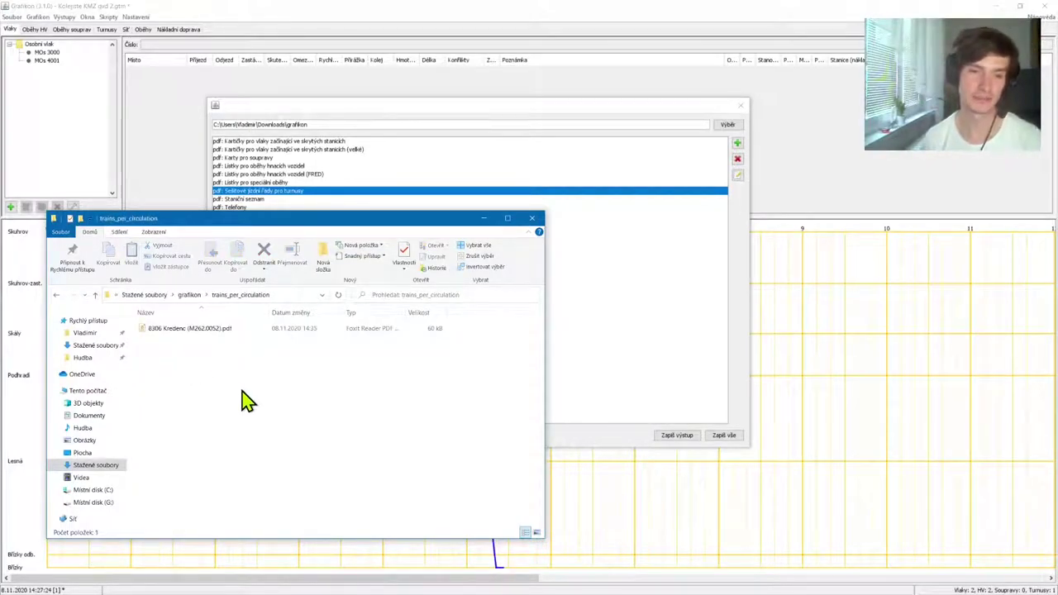
double_click(206, 332)
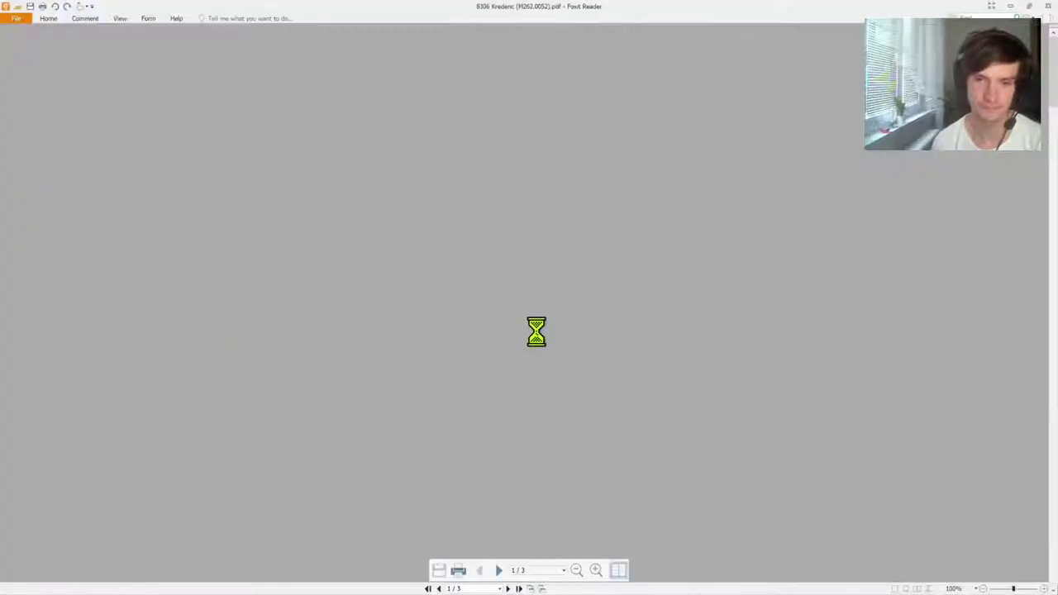
scroll(540, 325, "down", 6)
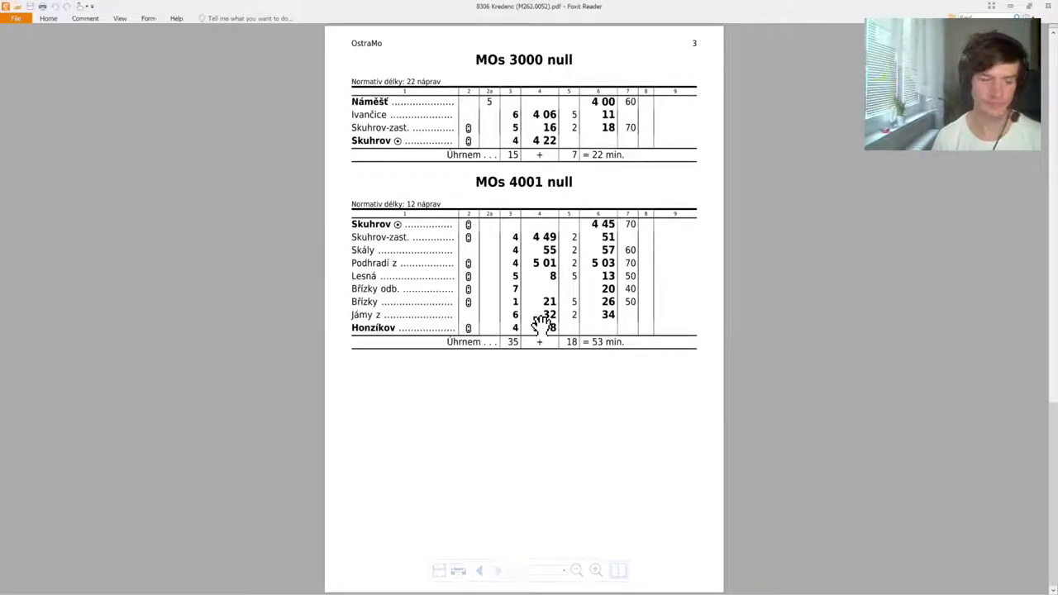
Switch back to Grafikon and copy the name of the engine circulation "8306: Kredenc (M262.0052)" without changing the circulation
key("alt+Tab")
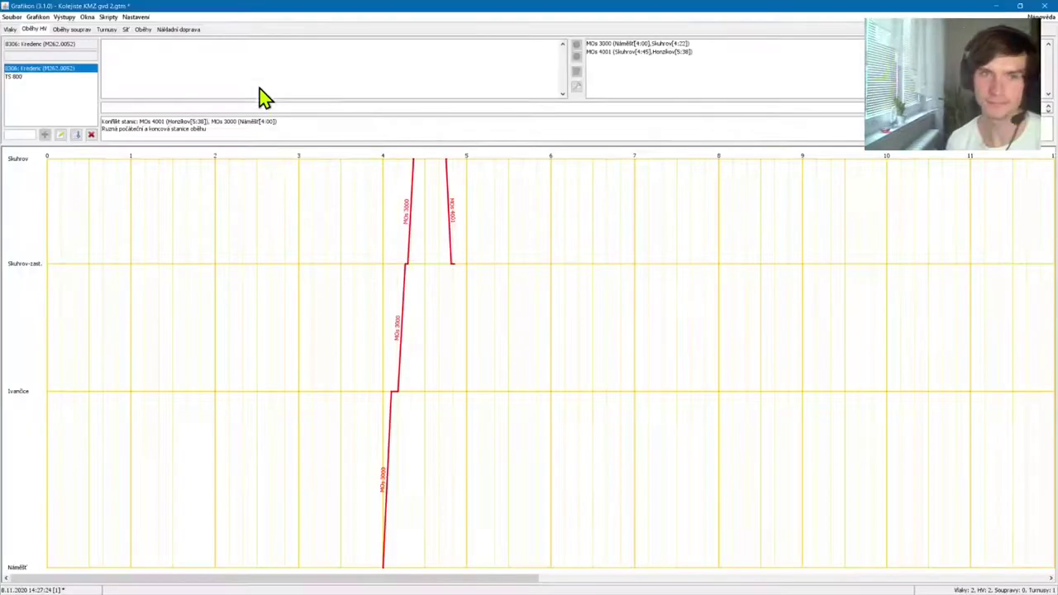
double_click(78, 68)
left_click_drag(121, 62, 18, 62)
key("ctrl+c")
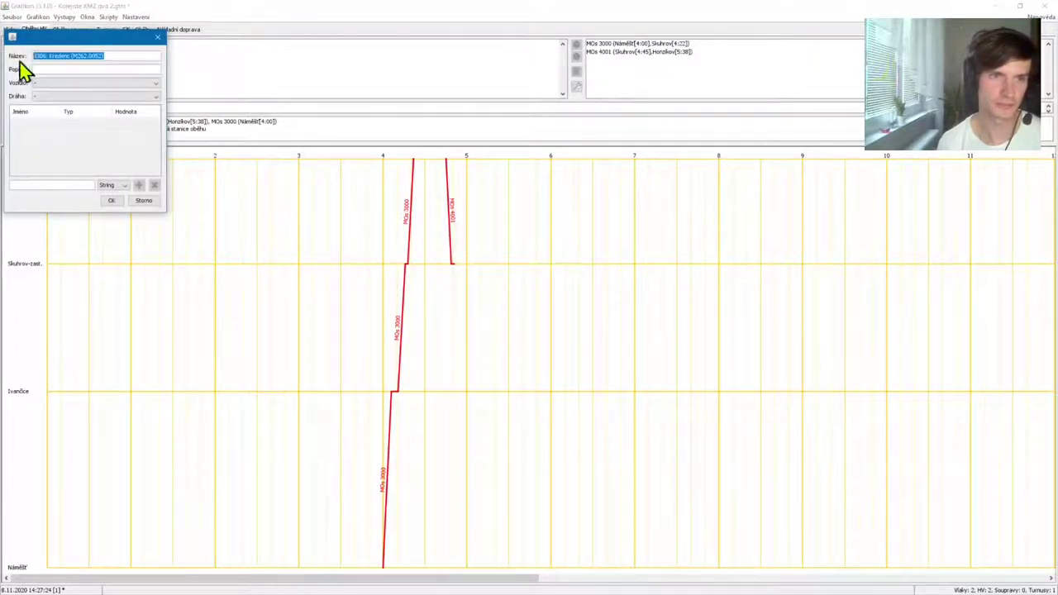
left_click(158, 37)
Set the description of train MOs 3000 to "8306: Kredenc (M262.0052)"
left_click(10, 29)
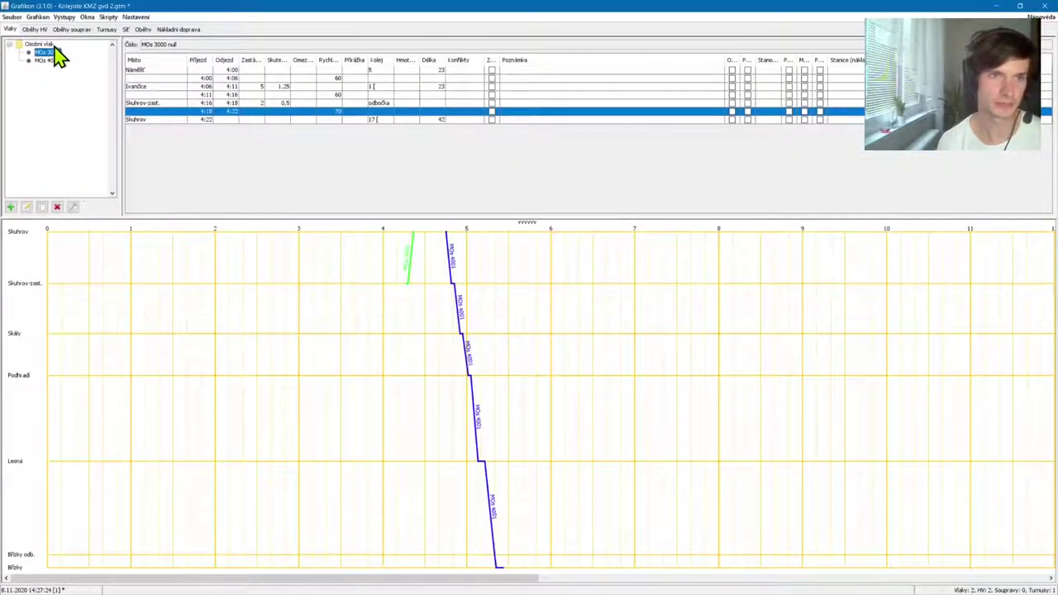
double_click(52, 52)
left_click(569, 276)
key("ctrl+v")
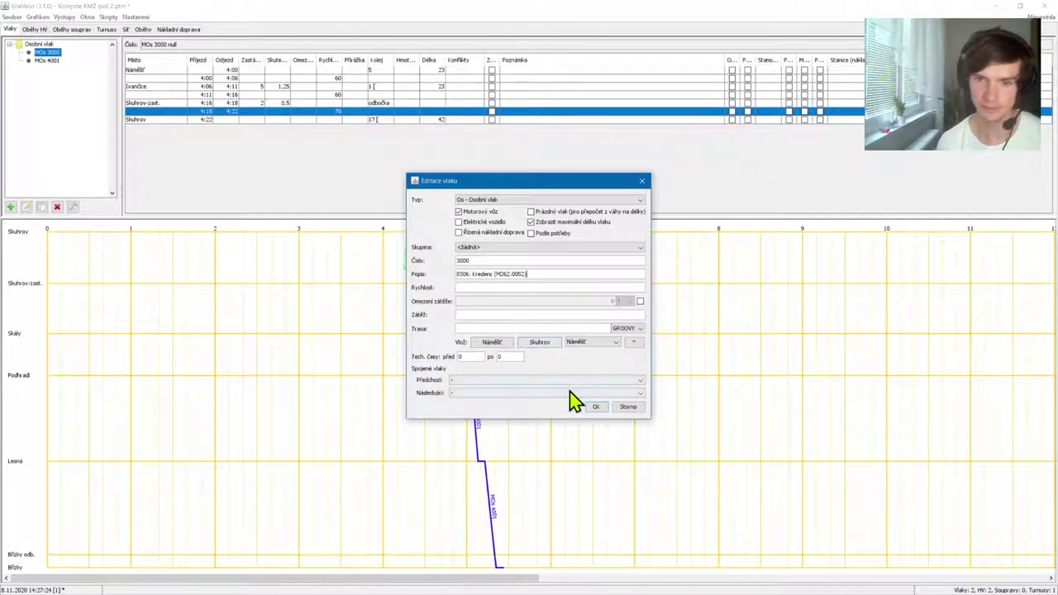
left_click(596, 407)
Set the description of train MOs 4001 to "8306: Kredenc (M262.0052)"
double_click(50, 61)
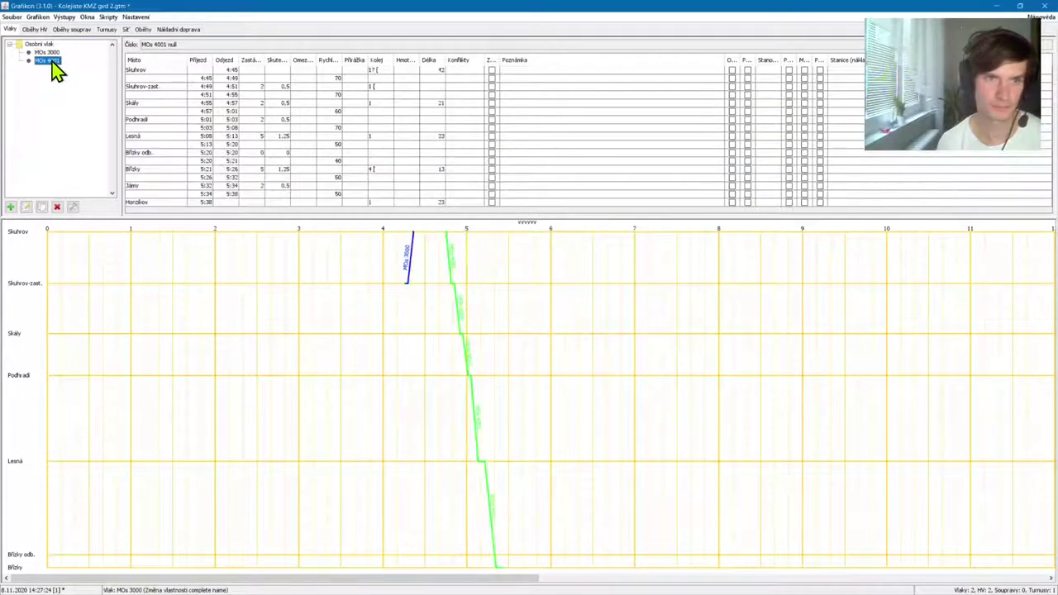
left_click(505, 273)
type("8306: kredenc (M262.0052)")
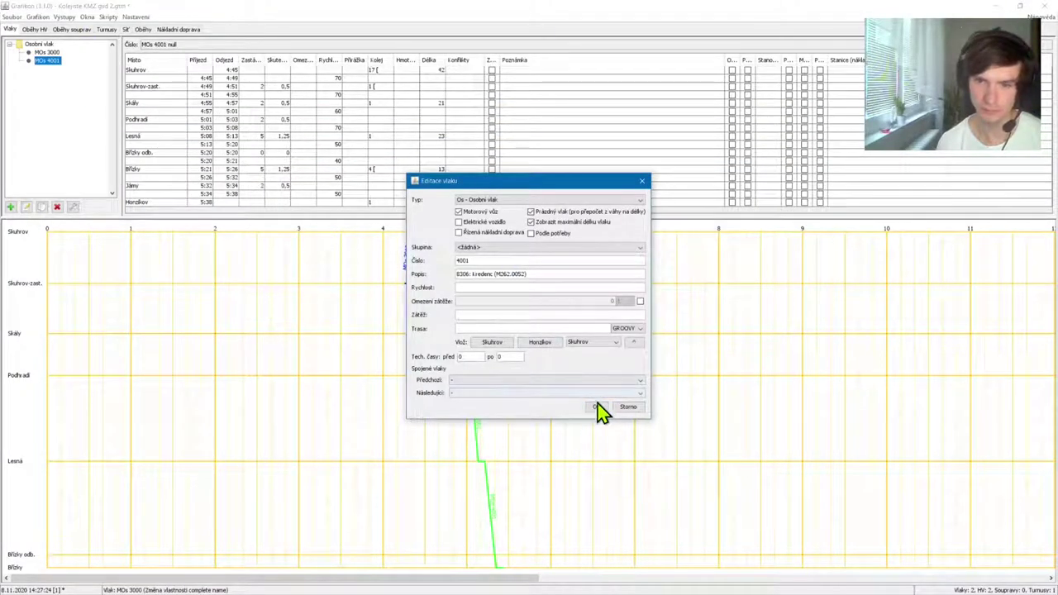
left_click(597, 408)
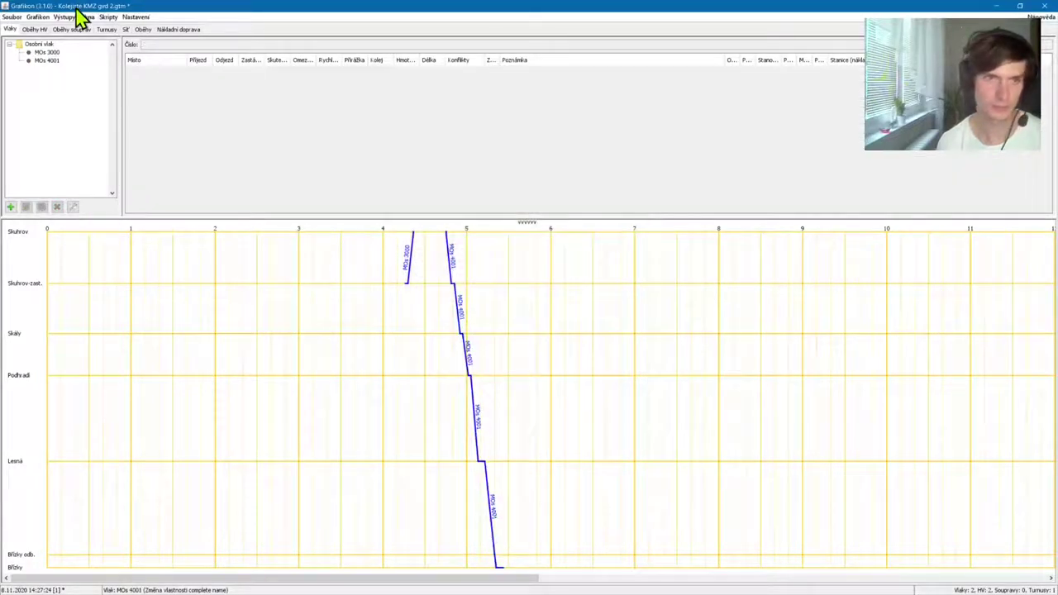
Reopen the outputs list and write the PDF output "Sešitové jízdní řády pro turnusy" again with the new train descriptions
left_click(71, 16)
left_click(83, 52)
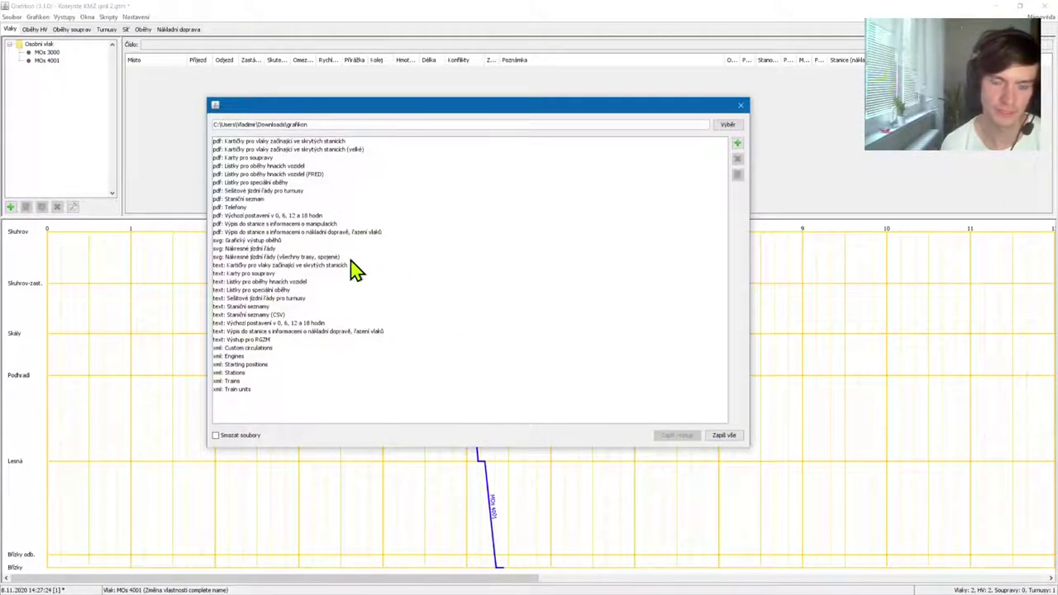
left_click(235, 200)
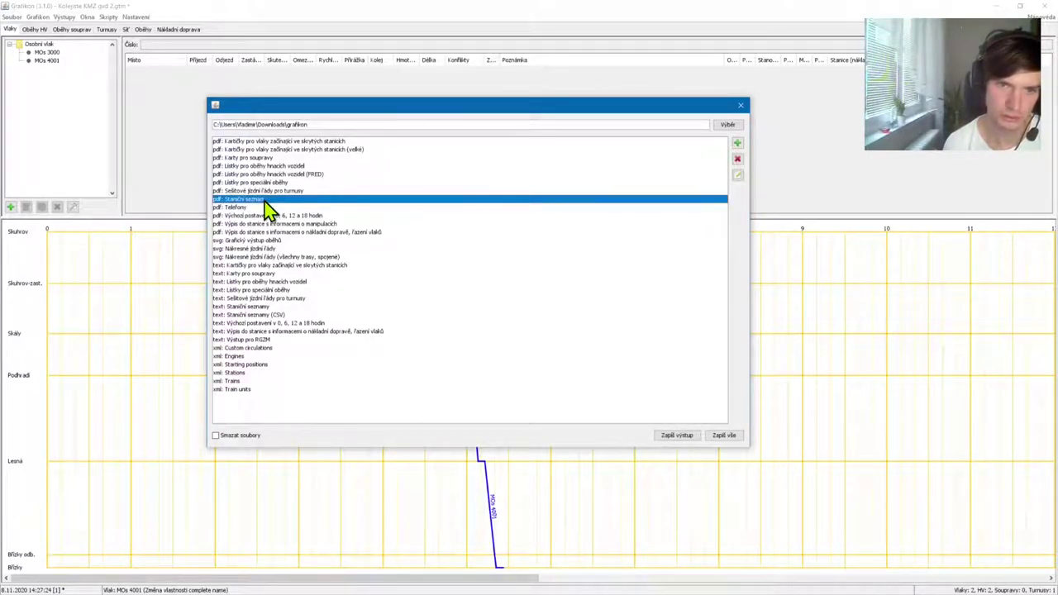
left_click(265, 192)
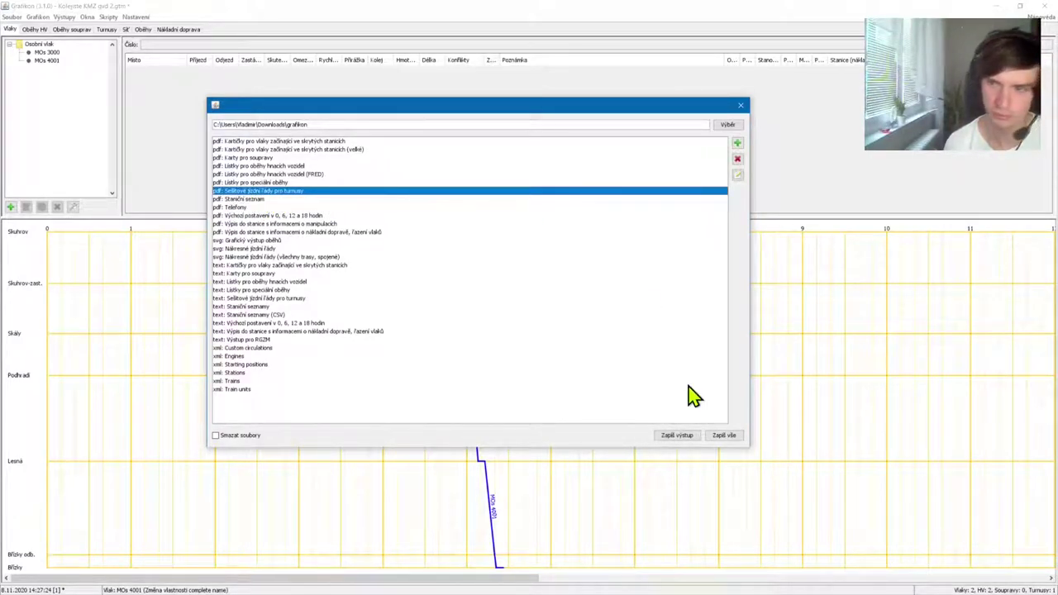
left_click(675, 436)
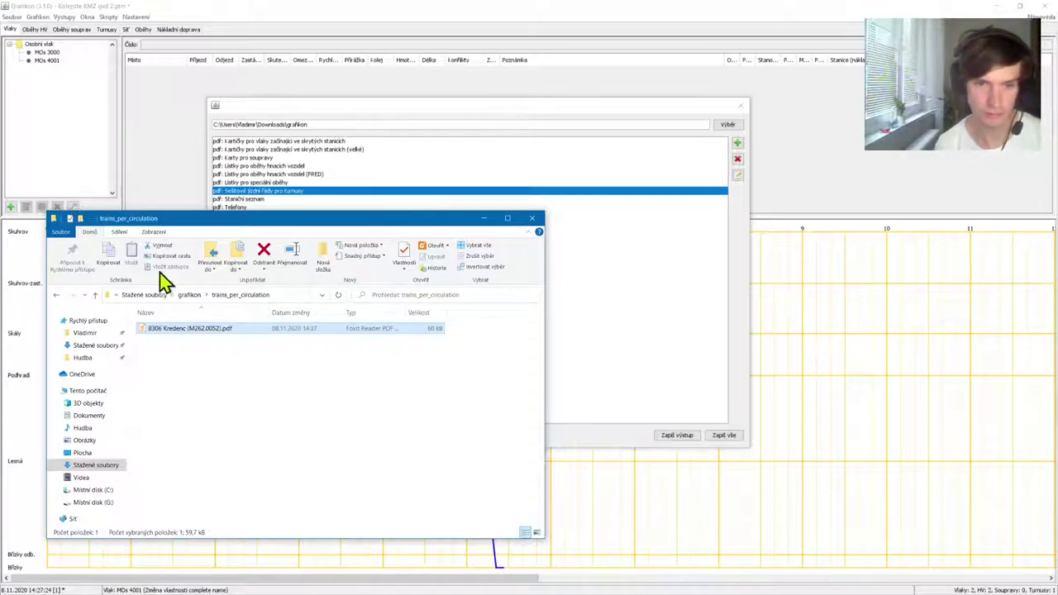
Open the regenerated 8306 Kredenc booklet PDF and check its cover and the train headings on page 3
double_click(215, 337)
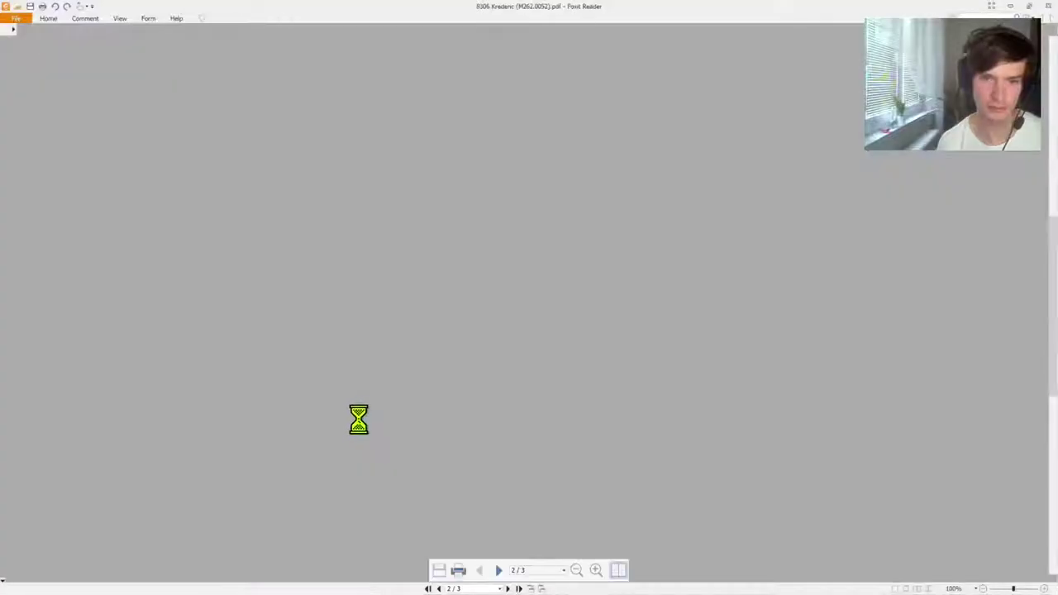
scroll(366, 413, "up", 10)
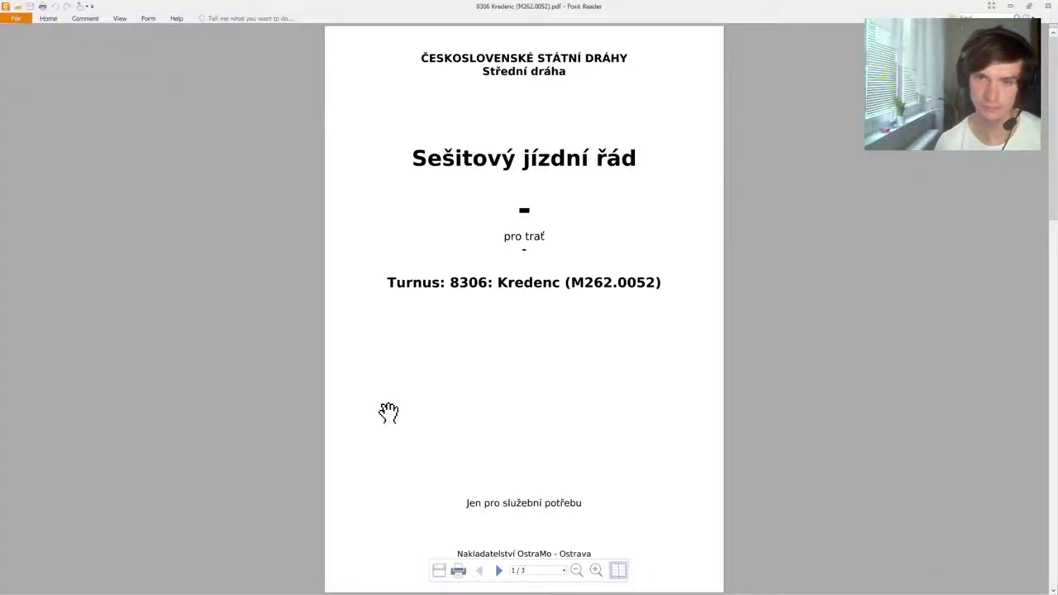
scroll(388, 411, "down", 3)
scroll(389, 412, "down", 3)
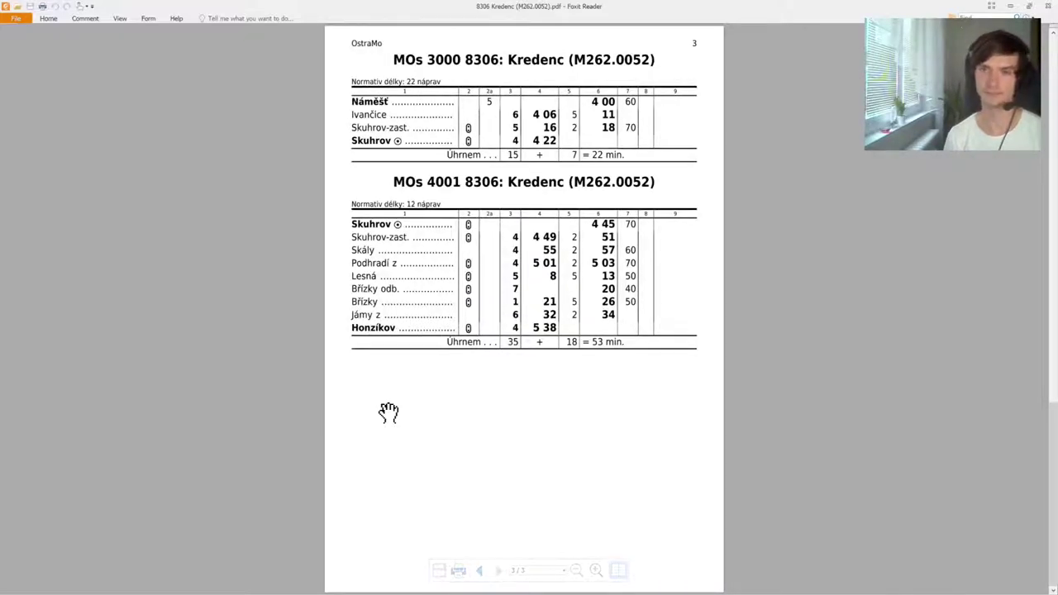
Open the station datasheet Namest_cz.pdf from the grafikon folder, fit whole pages in view and examine its track and freight tables
key("alt+Tab")
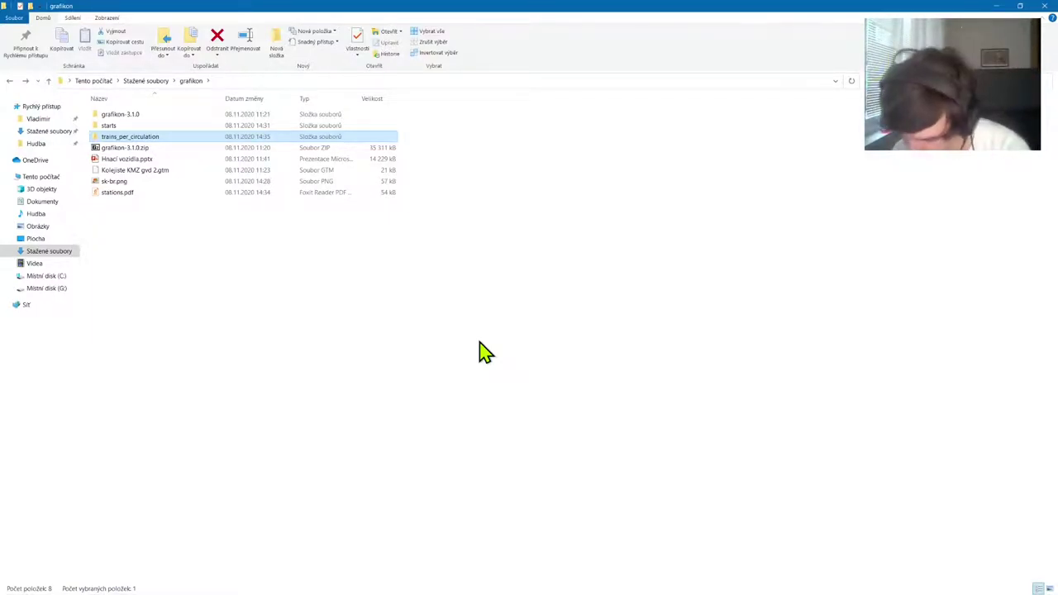
key("alt+Tab")
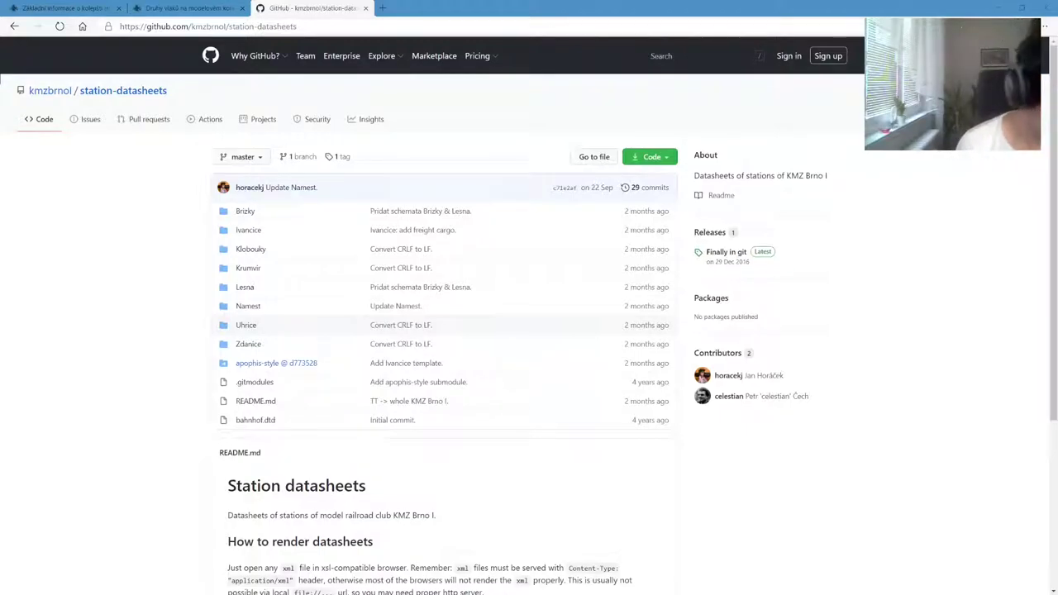
key("alt+Tab")
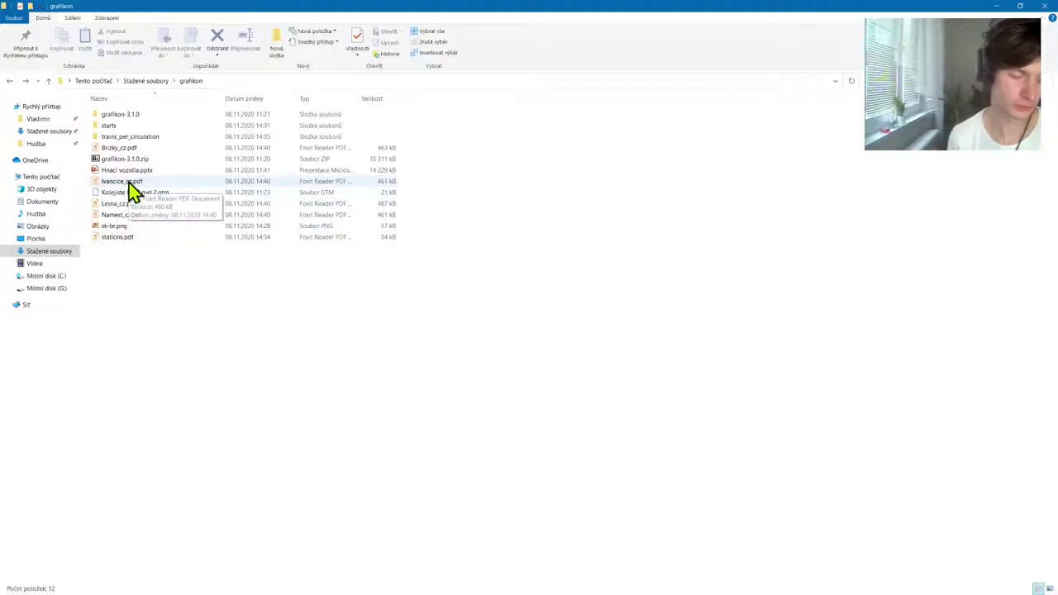
double_click(128, 214)
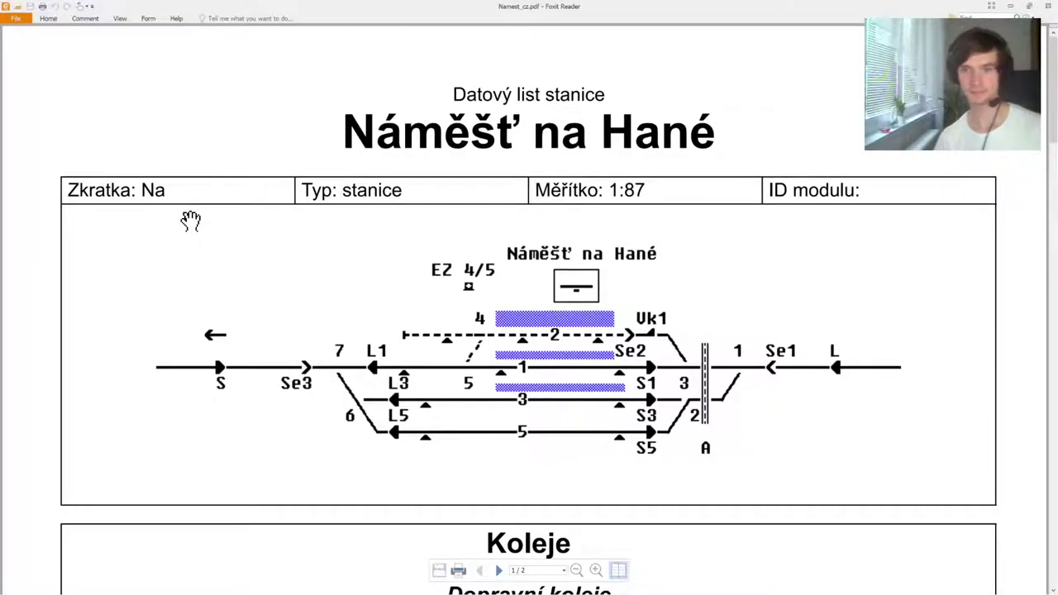
key("ctrl+0")
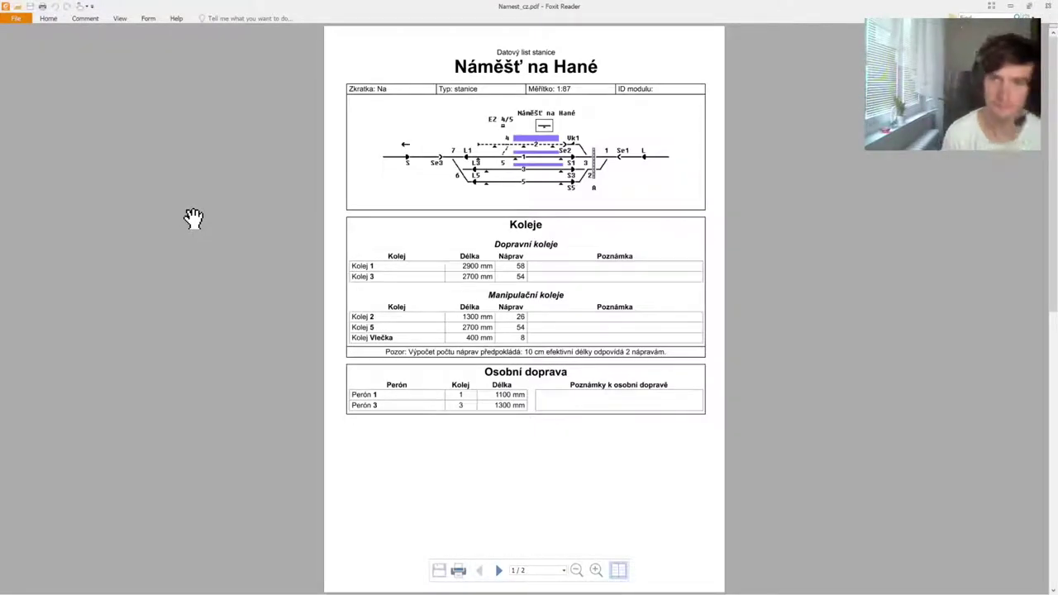
scroll(575, 419, "down", 3)
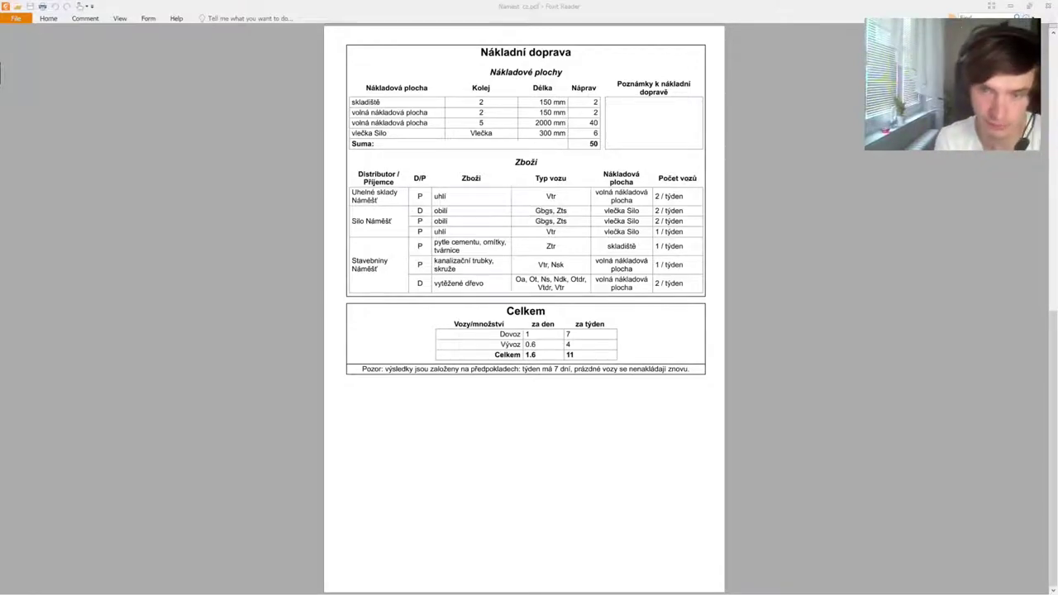
Open the station datasheet Ivancice_cz.pdf at whole-page view, examine its track and freight tables, and close it
key("alt+Tab")
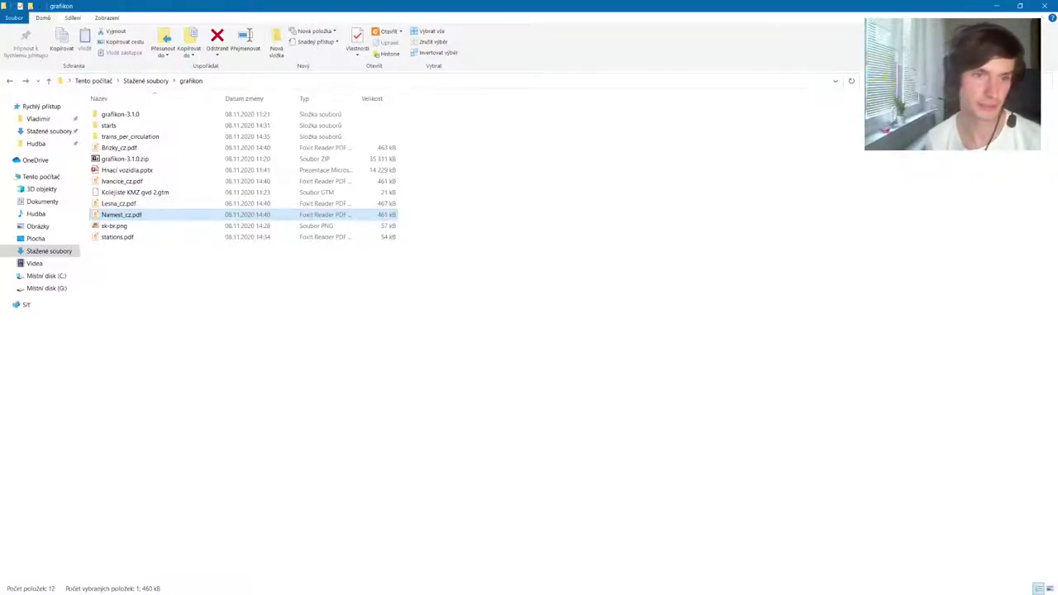
double_click(124, 181)
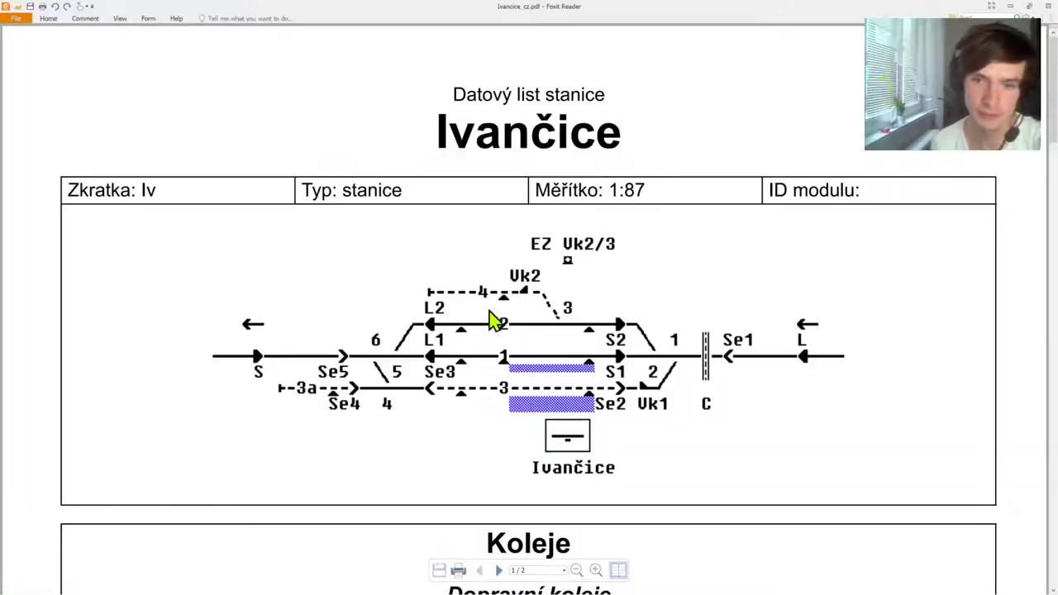
key("ctrl+0")
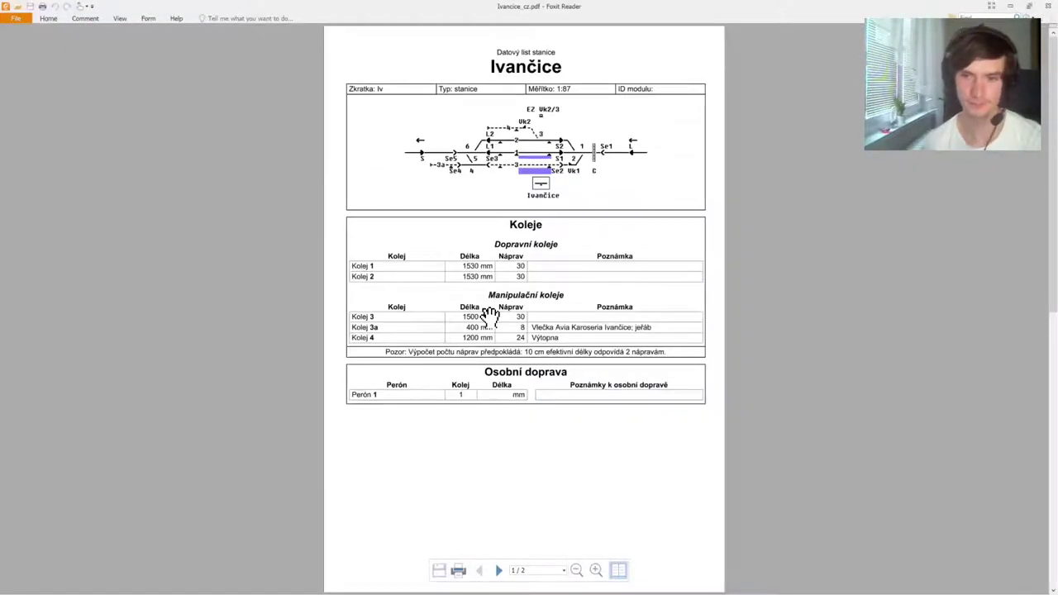
scroll(768, 291, "down", 1)
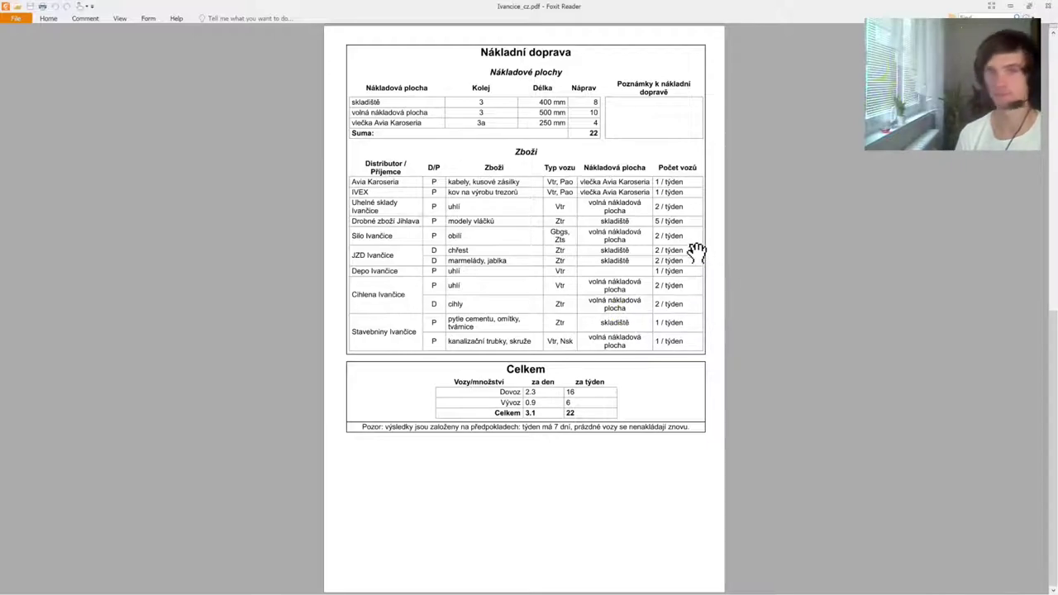
left_click(1054, 7)
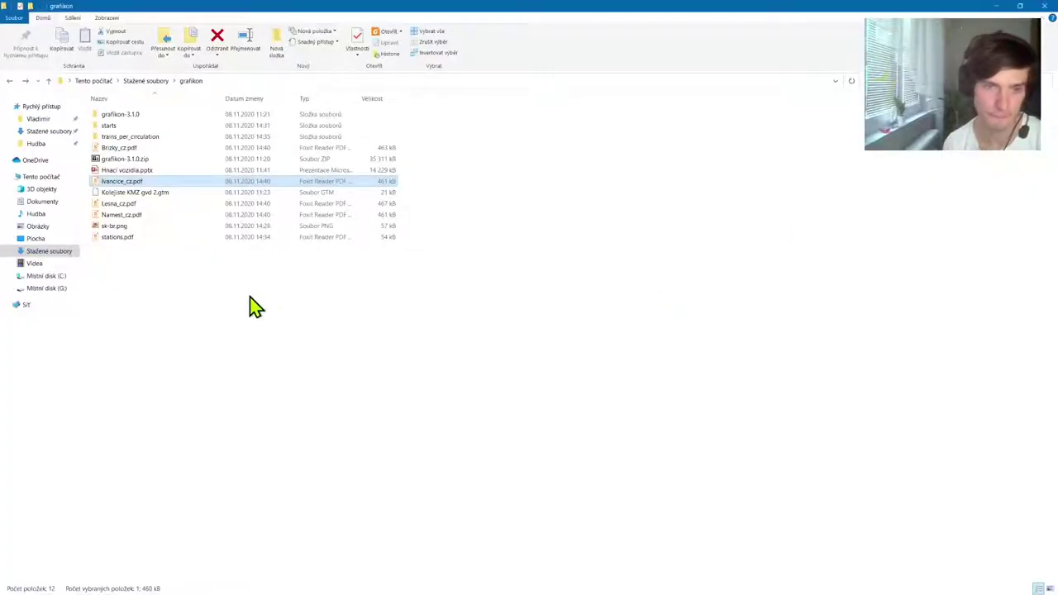
Open the station datasheet Lesna_cz.pdf at whole-page view, examine its tracks, sidings and goods tables, and close it
double_click(114, 205)
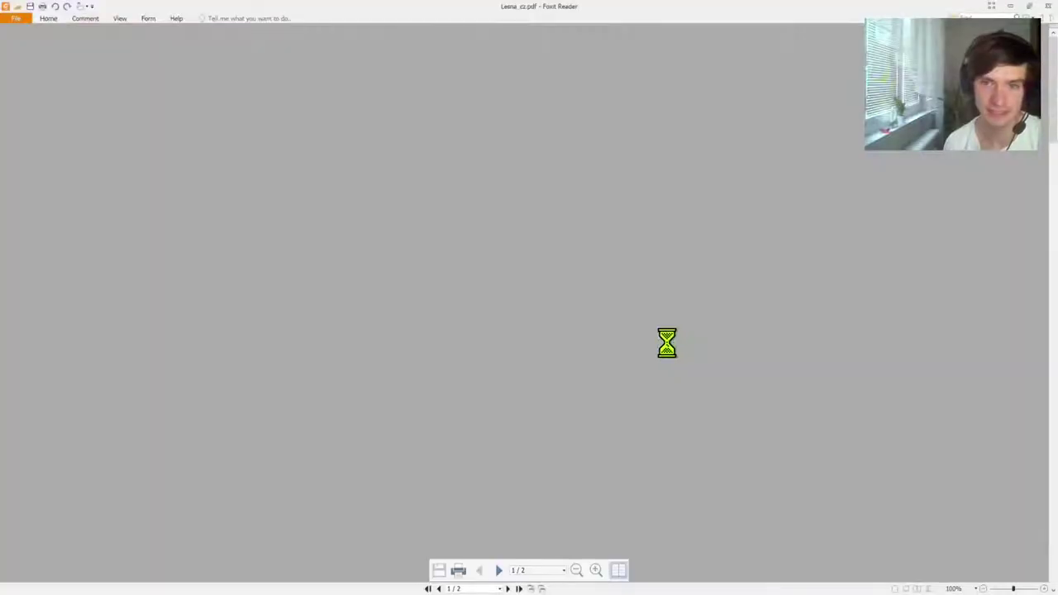
key("ctrl+0")
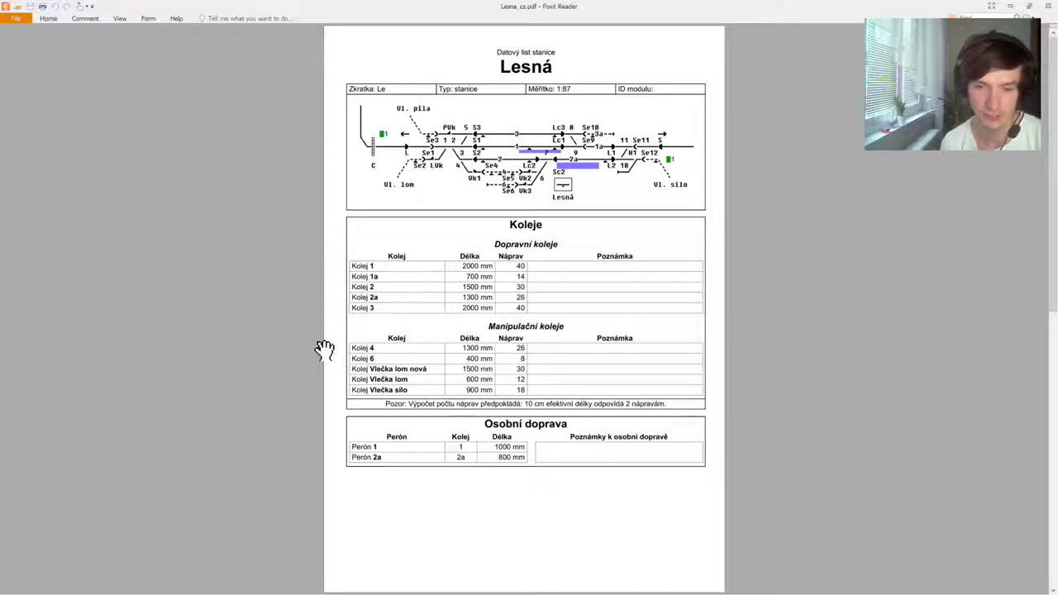
scroll(324, 349, "down", 10)
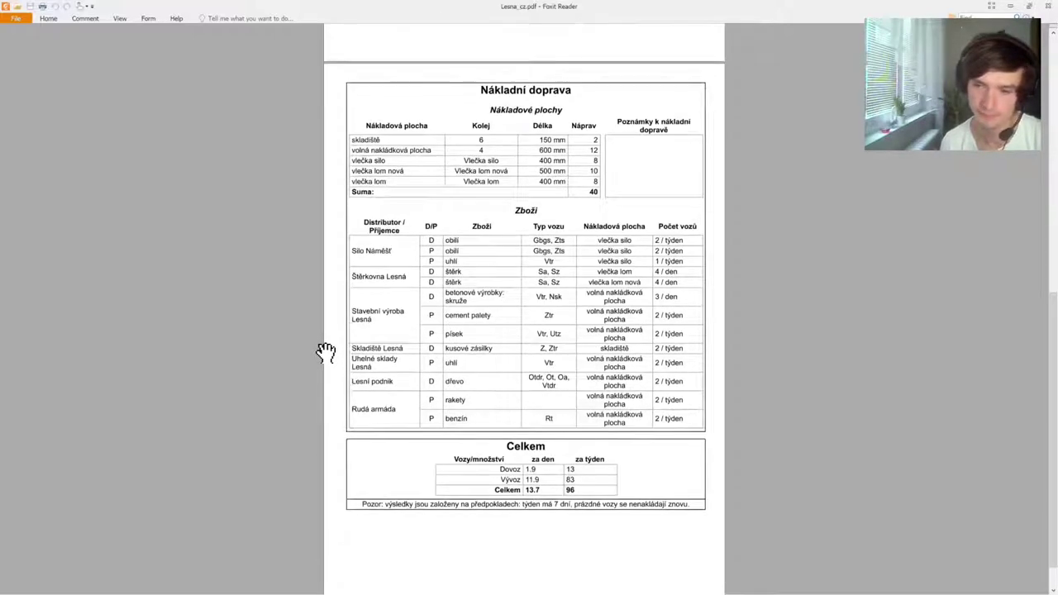
scroll(325, 350, "down", 1)
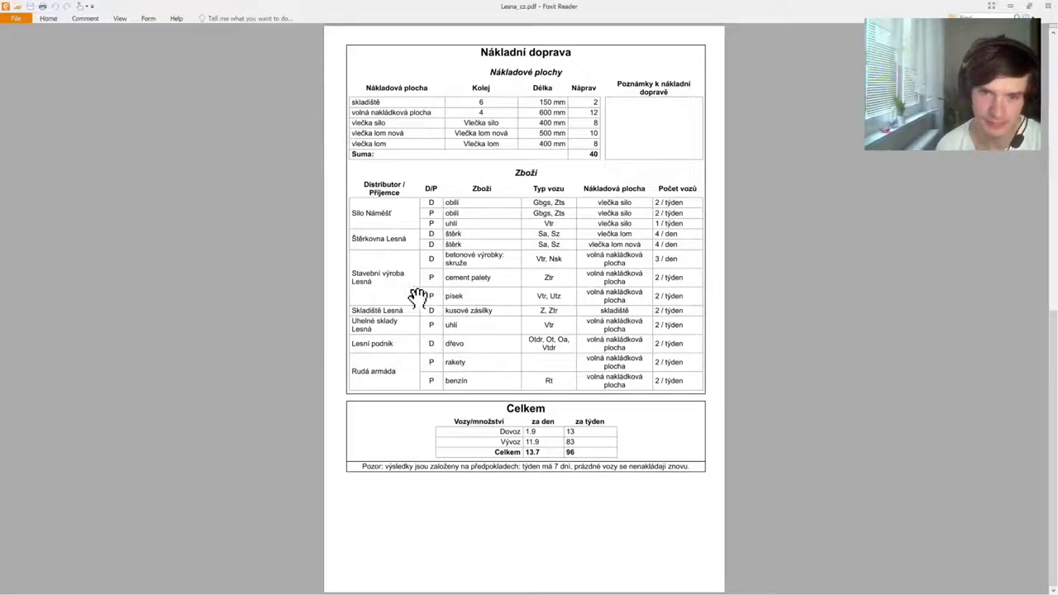
left_click_drag(373, 277, 340, 270)
left_click(349, 271)
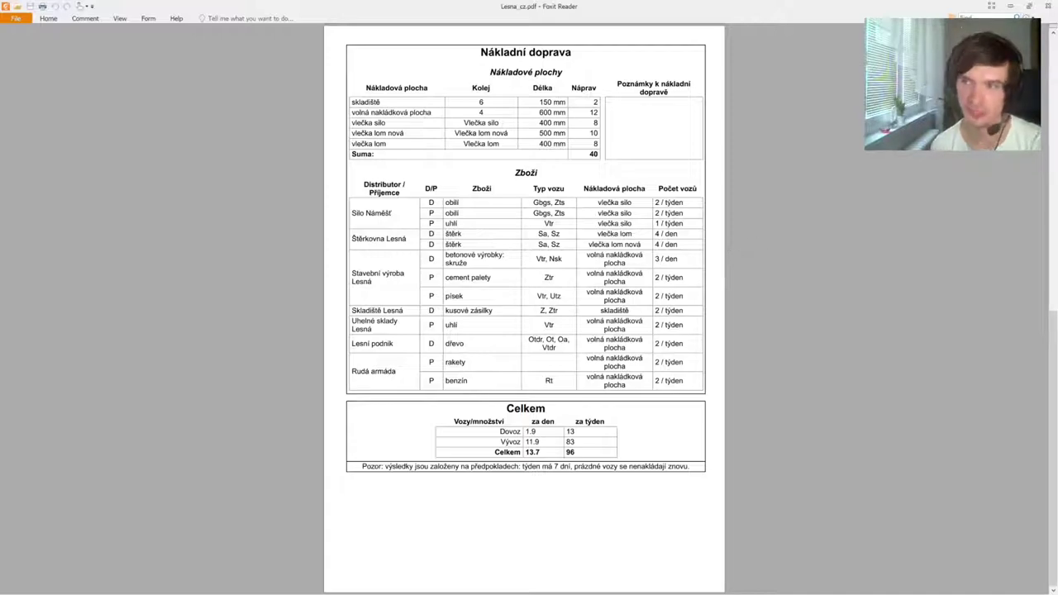
left_click(1048, 8)
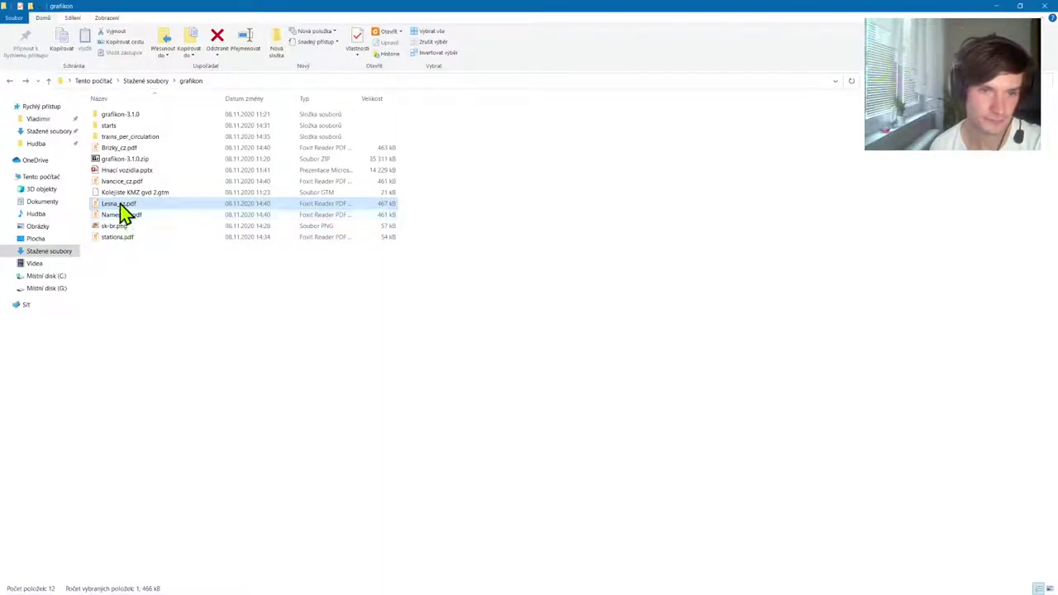
Open the station datasheet Brizky_cz.pdf, examine its track scheme and freight tables, and close it
left_click(120, 150)
double_click(120, 151)
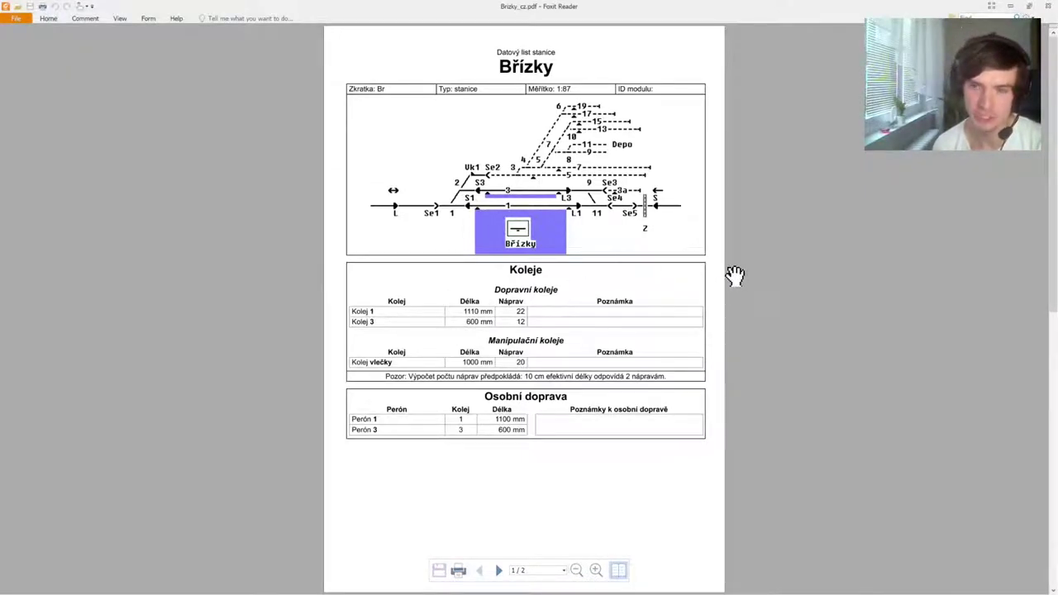
scroll(733, 277, "down", 8)
scroll(731, 275, "down", 1)
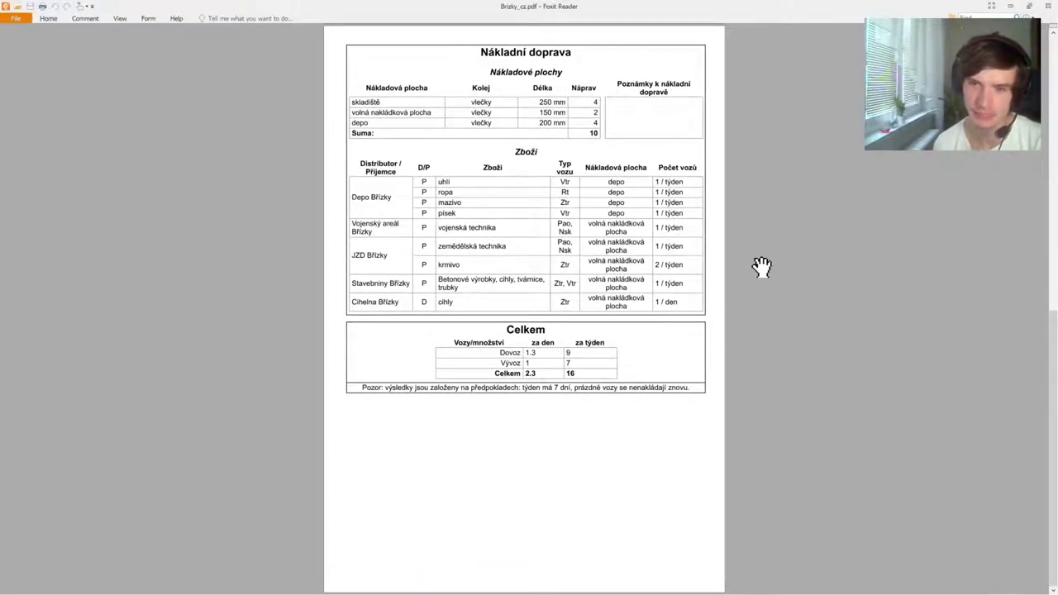
key("alt+F4")
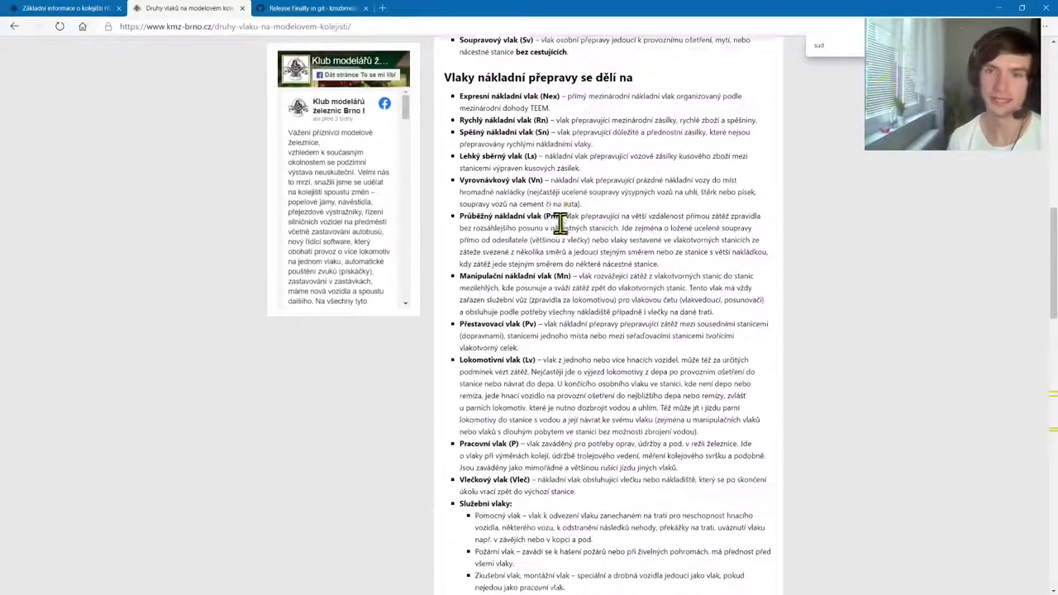
Switch to the browser and examine the club's H0 layout pages on kmz-brno.cz, including the layout description and station schemes
scroll(577, 235, "up", 8)
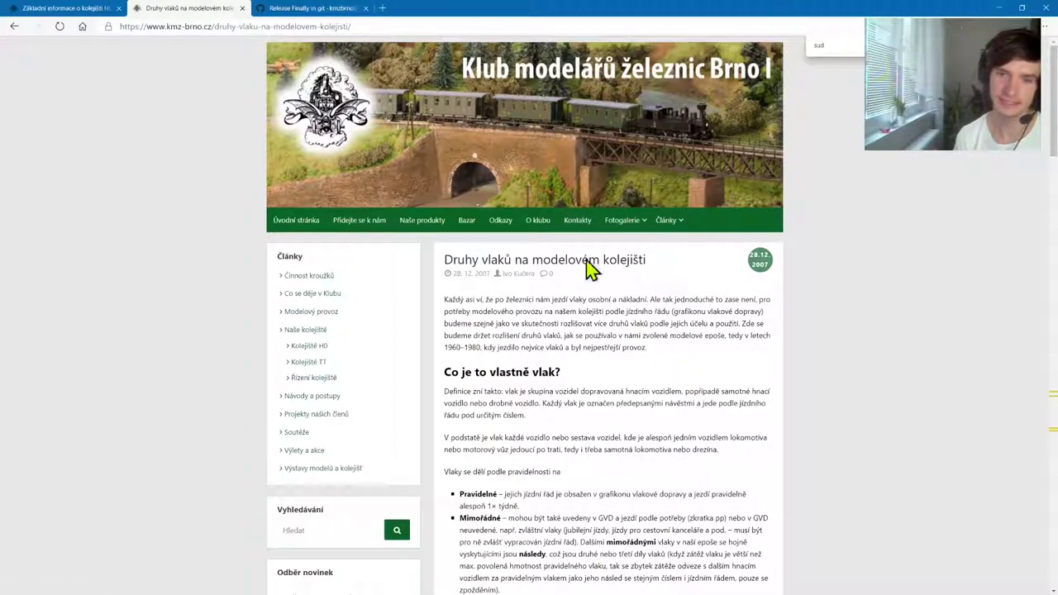
left_click(78, 15)
scroll(505, 284, "up", 5)
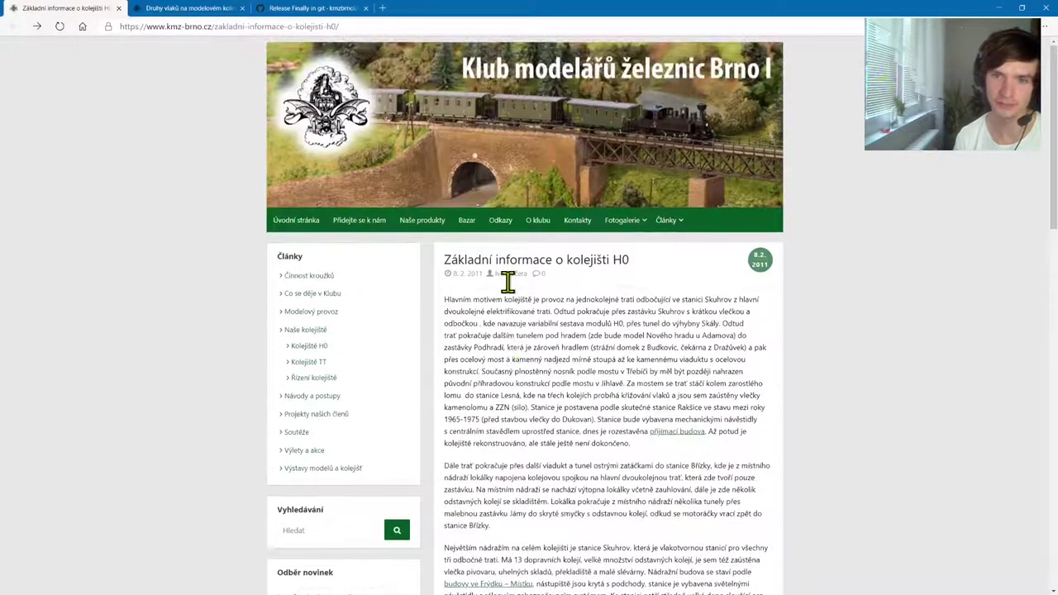
left_click(309, 347)
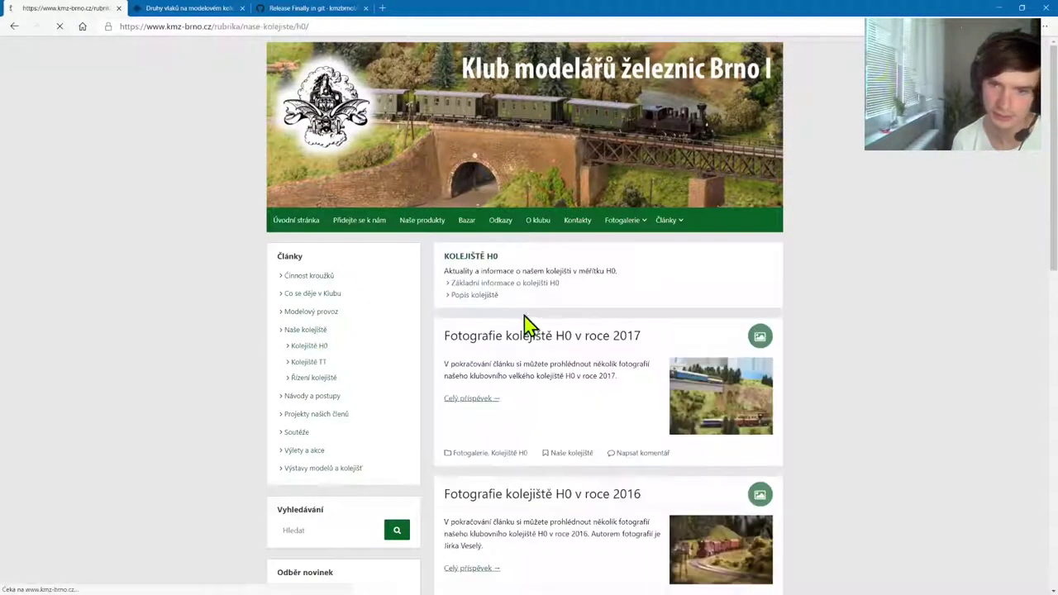
scroll(551, 309, "down", 3)
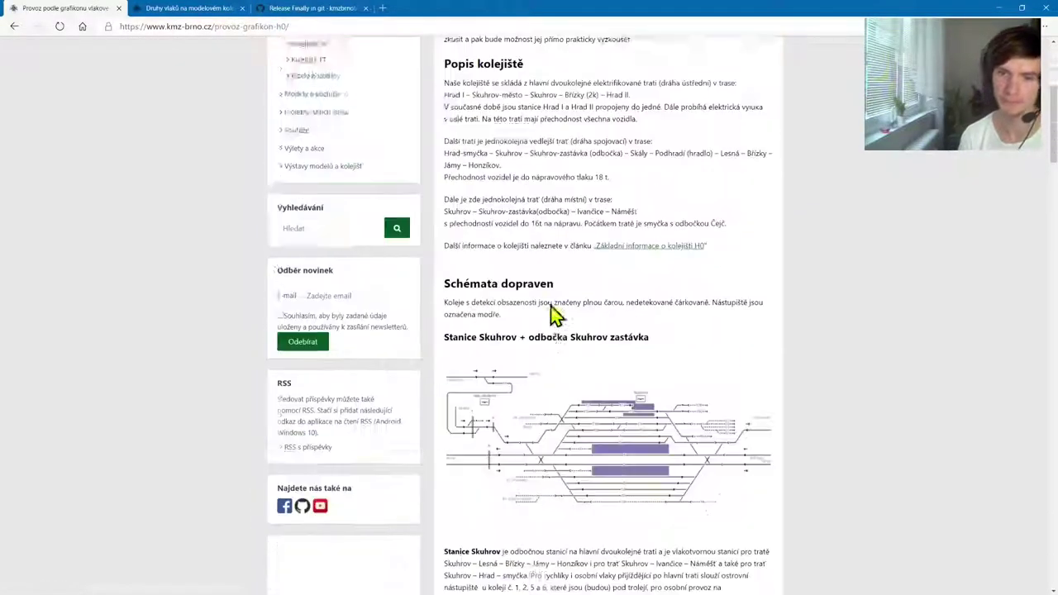
scroll(604, 263, "down", 5)
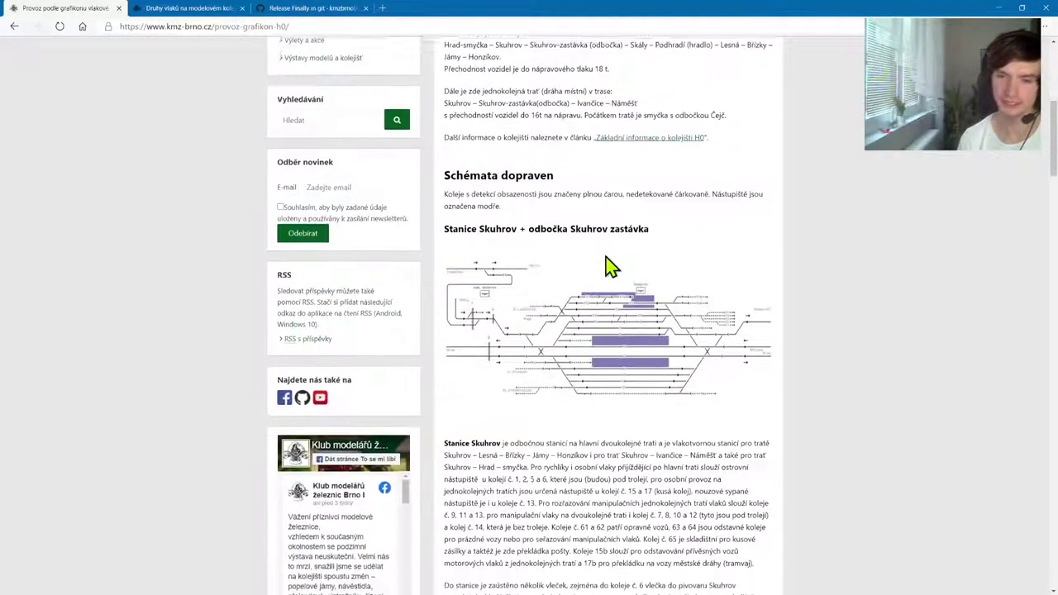
scroll(605, 256, "down", 15)
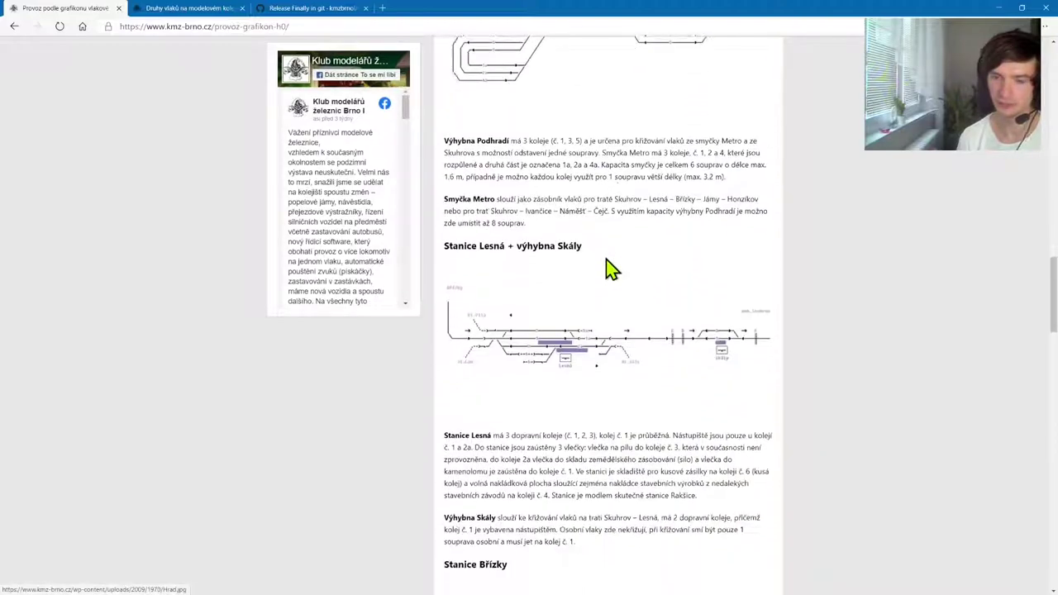
scroll(603, 273, "down", 5)
key("Home")
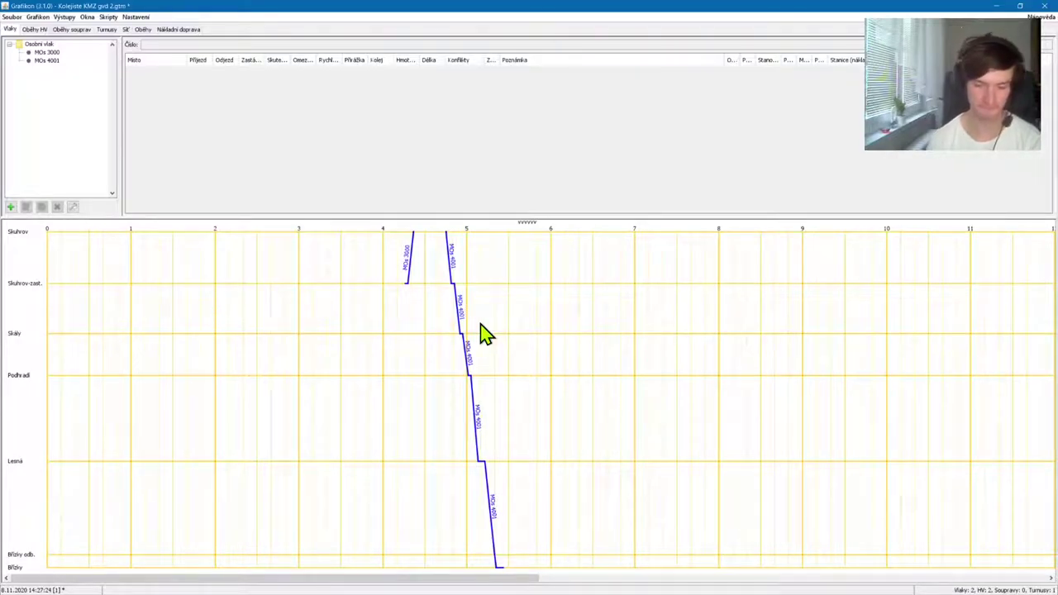
Compare the train list picture Sk-list.png with the Skuhrov control panel picture SK-rel.png in the photo viewer
mouse_move(468, 318)
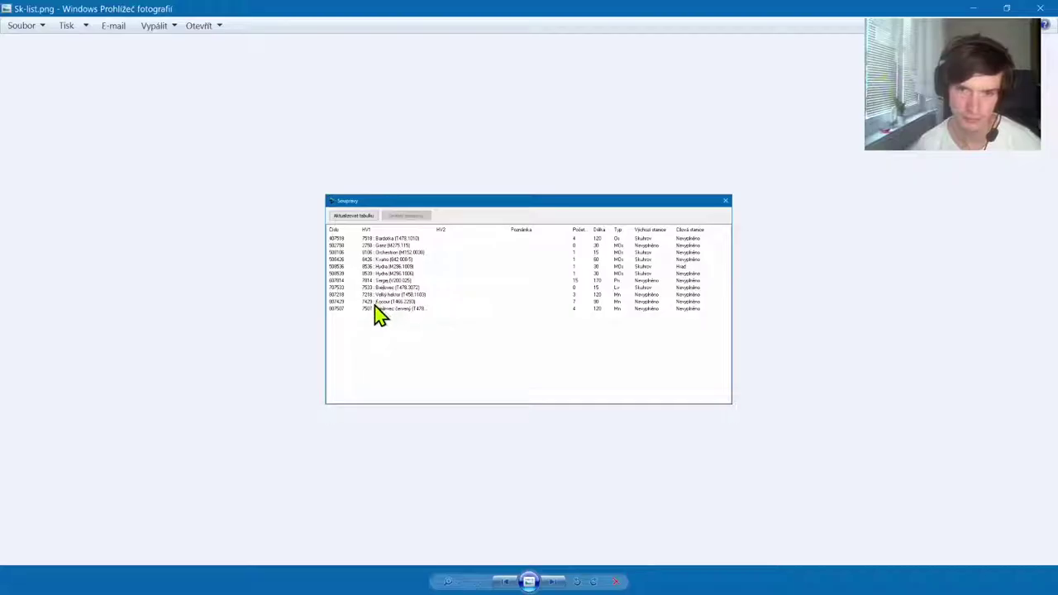
key("Right")
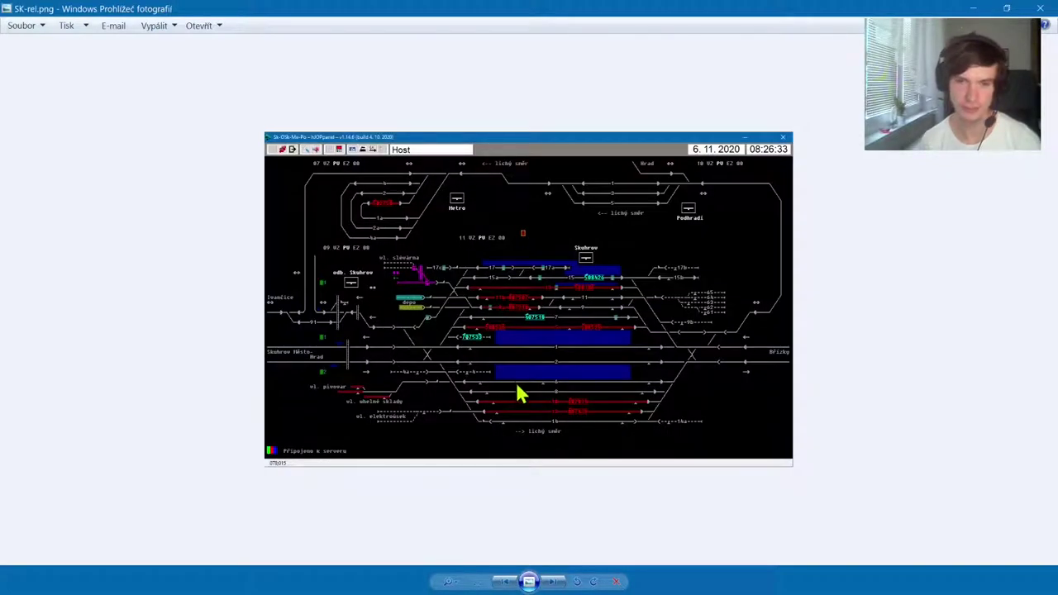
key("Left")
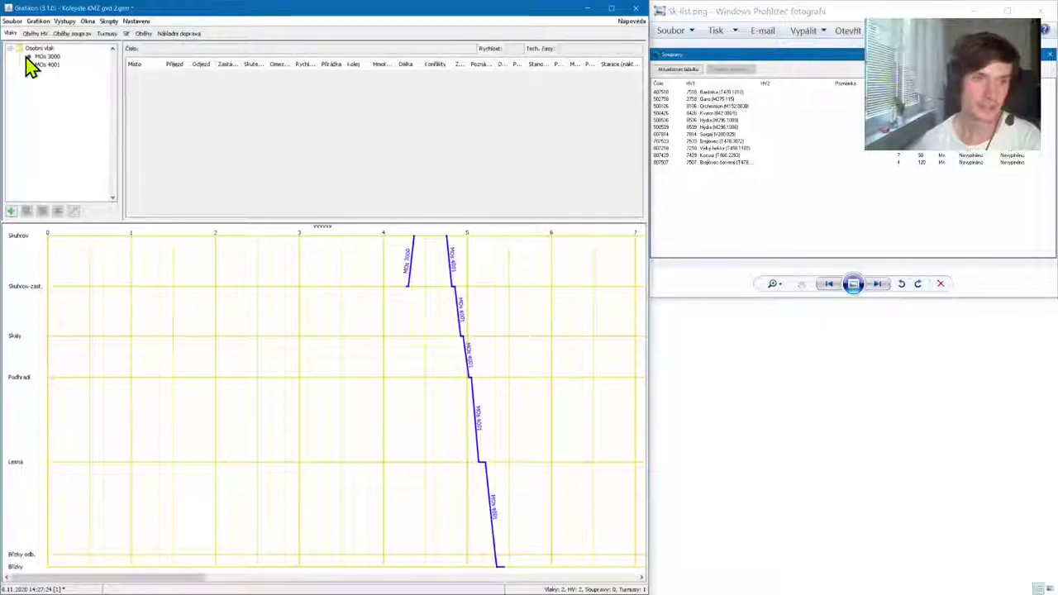
Open the timetable's list of traction vehicles, "Hnací vozidla (zátěžové tabulky)", in Grafikon
left_click(41, 21)
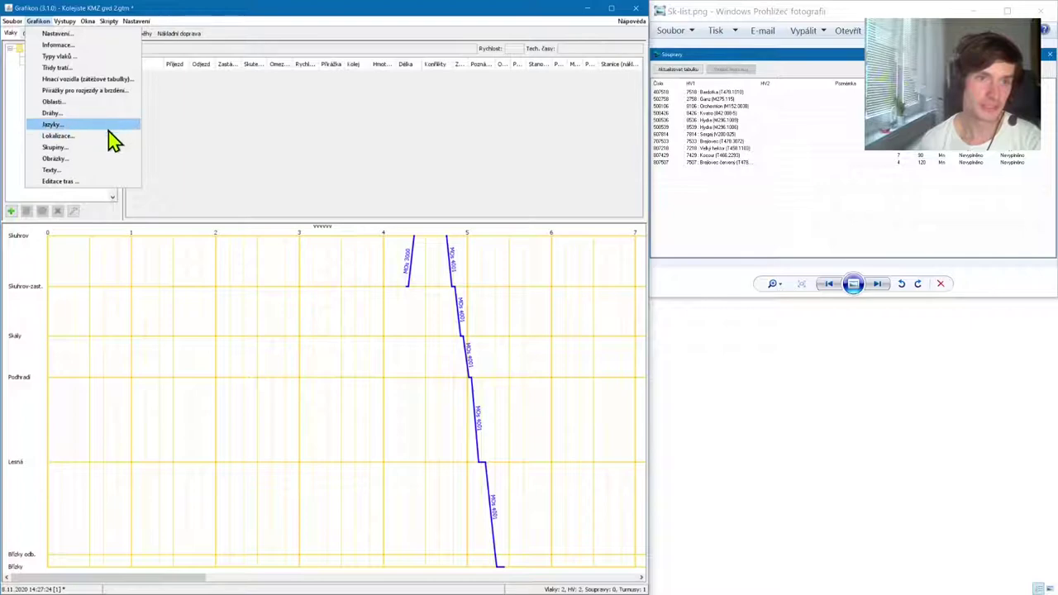
left_click(103, 79)
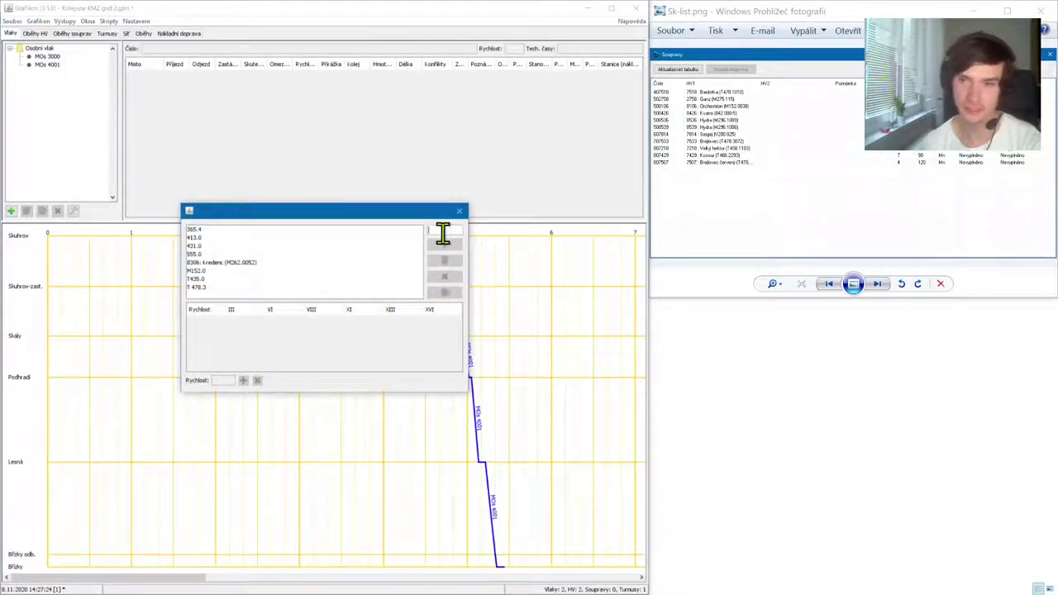
left_click(443, 230)
type("7")
type("504")
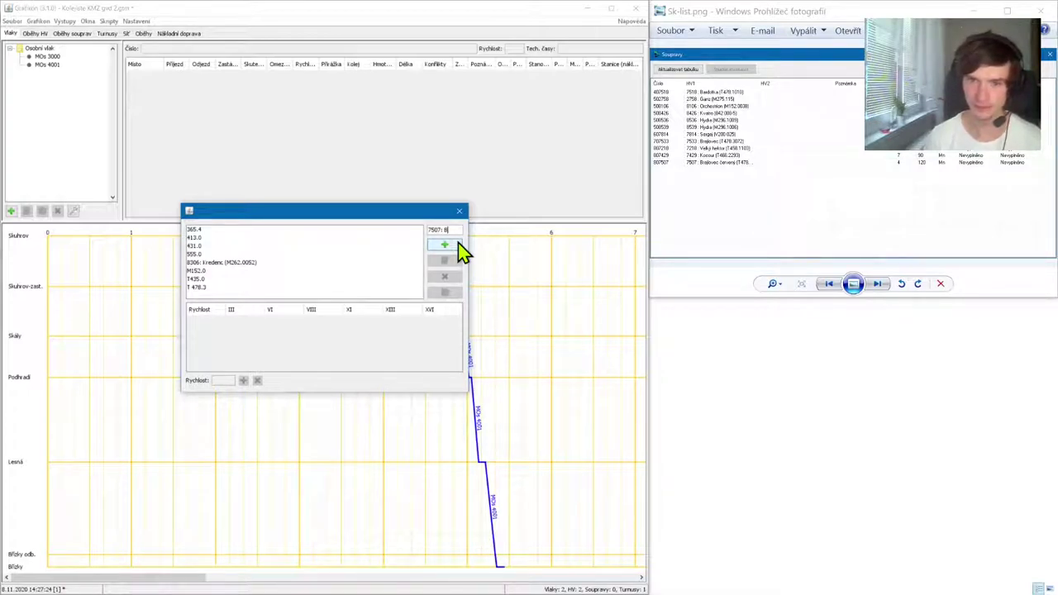
type("lov")
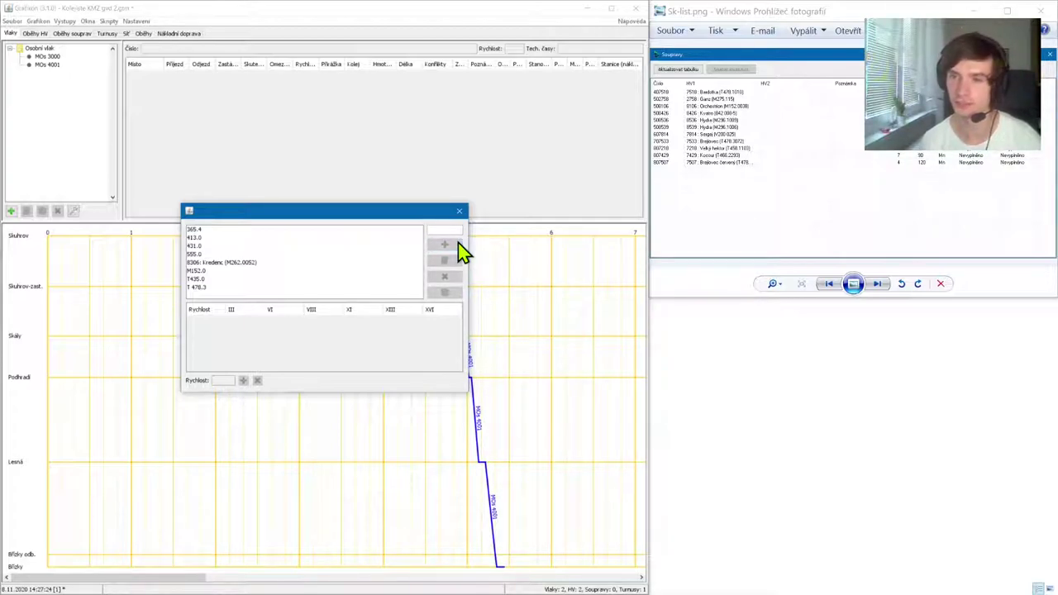
Switch to the photo viewer and view the Skuhrov control panel picture SK-rel.png for the engines on its tracks
left_click(763, 220)
key("Right")
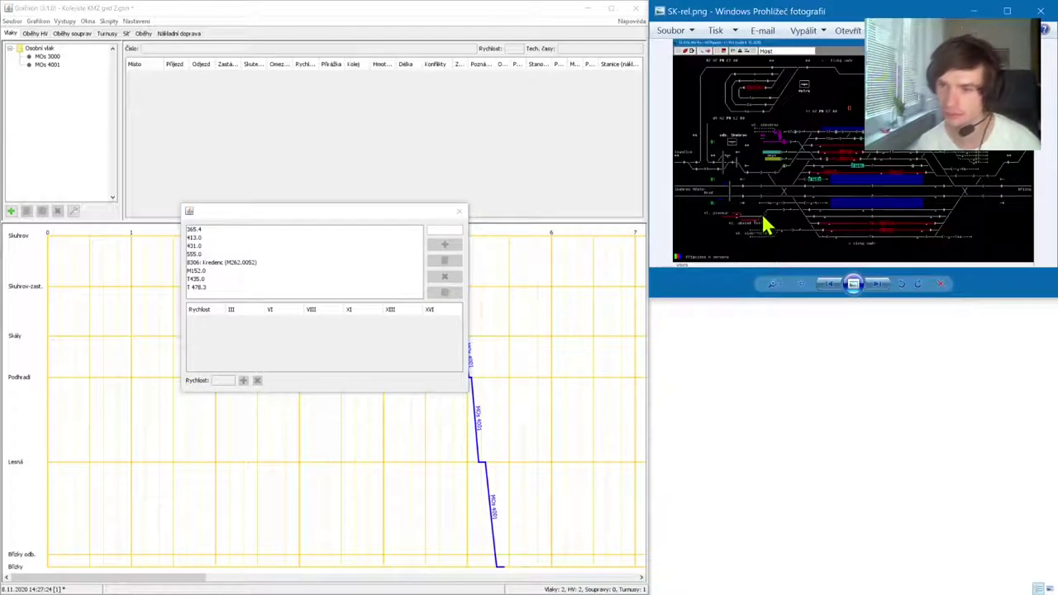
Check the train list picture Sk-list.png and add the engine "7429: Kocour (T466.2293)" to Grafikon's list of traction vehicles
key("Left")
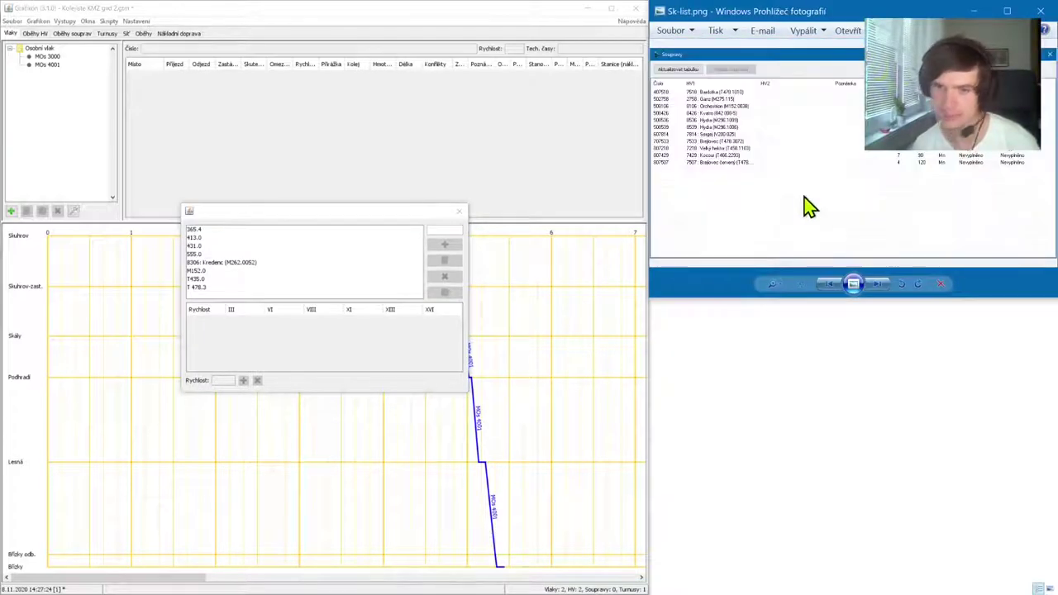
left_click(425, 220)
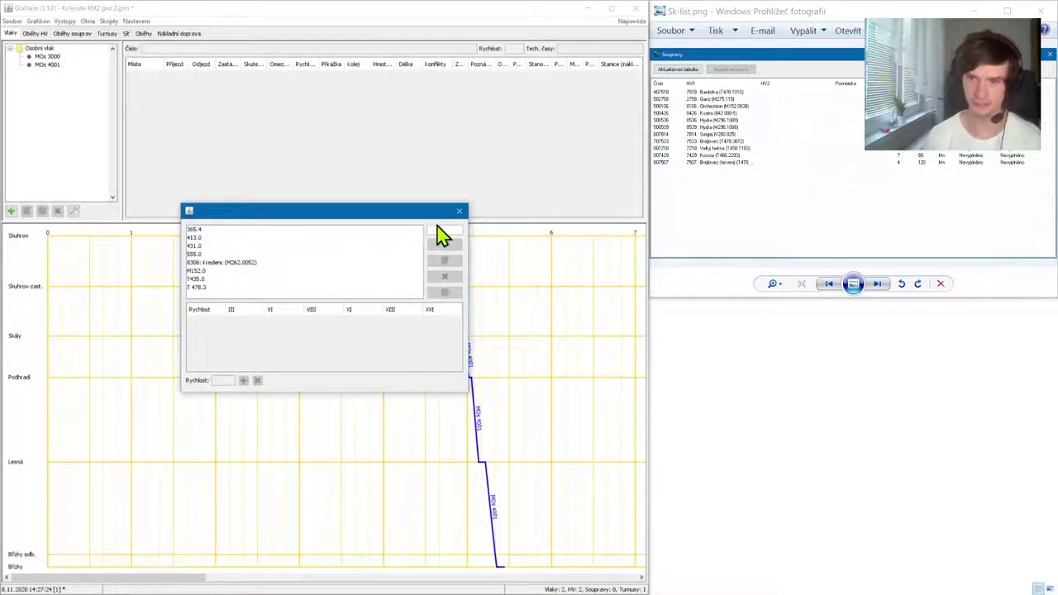
type("74")
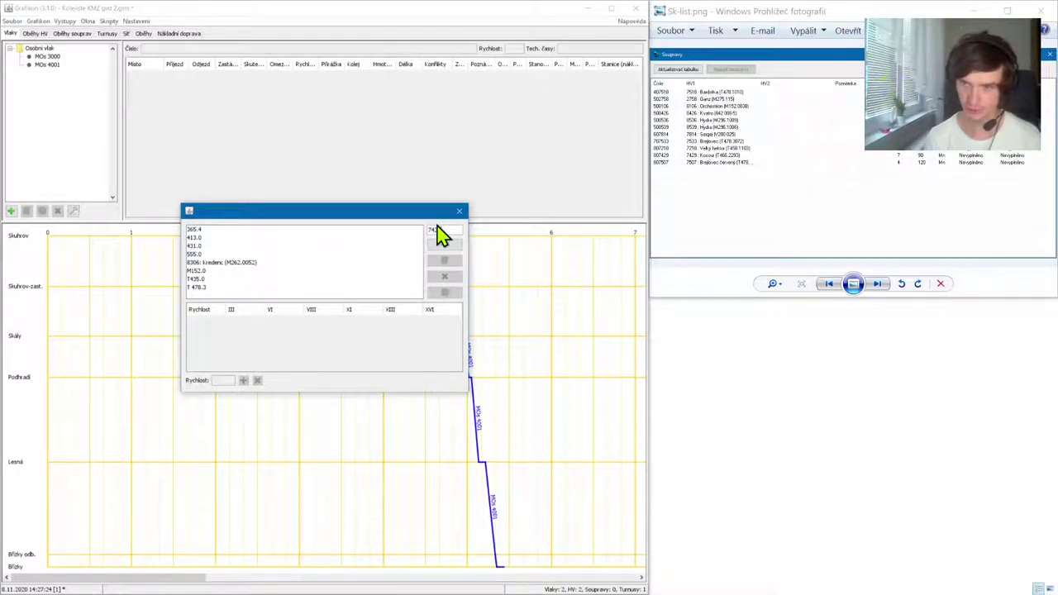
type("2.0")
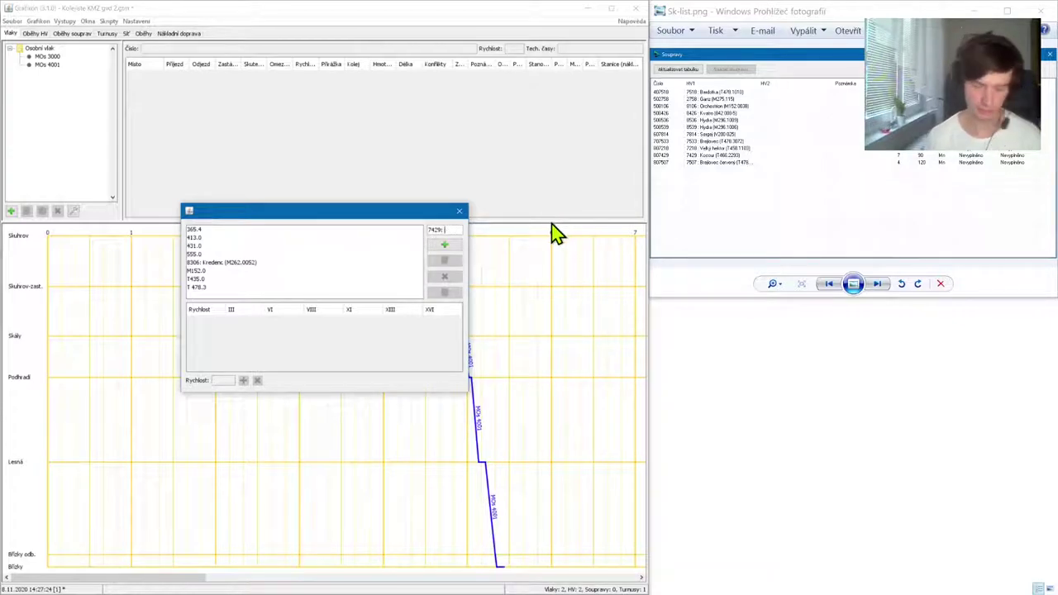
type("Kocour")
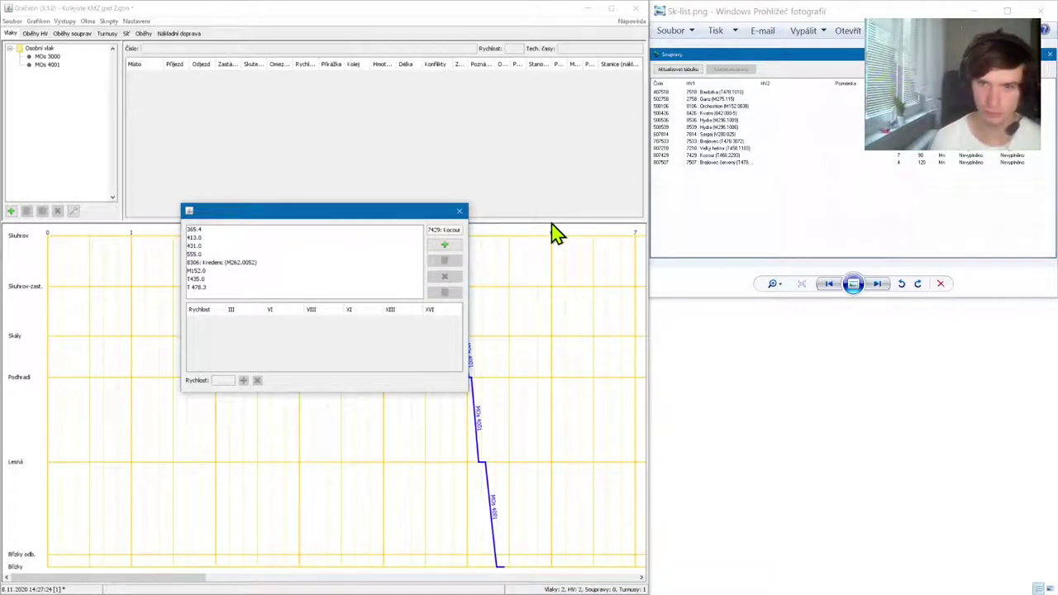
type(" (")
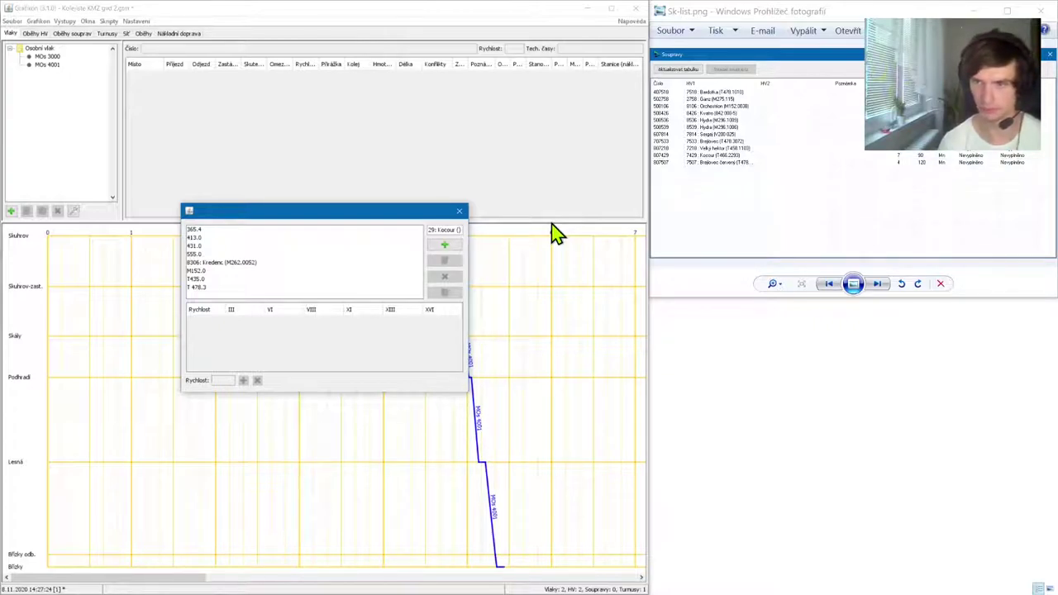
type("T4")
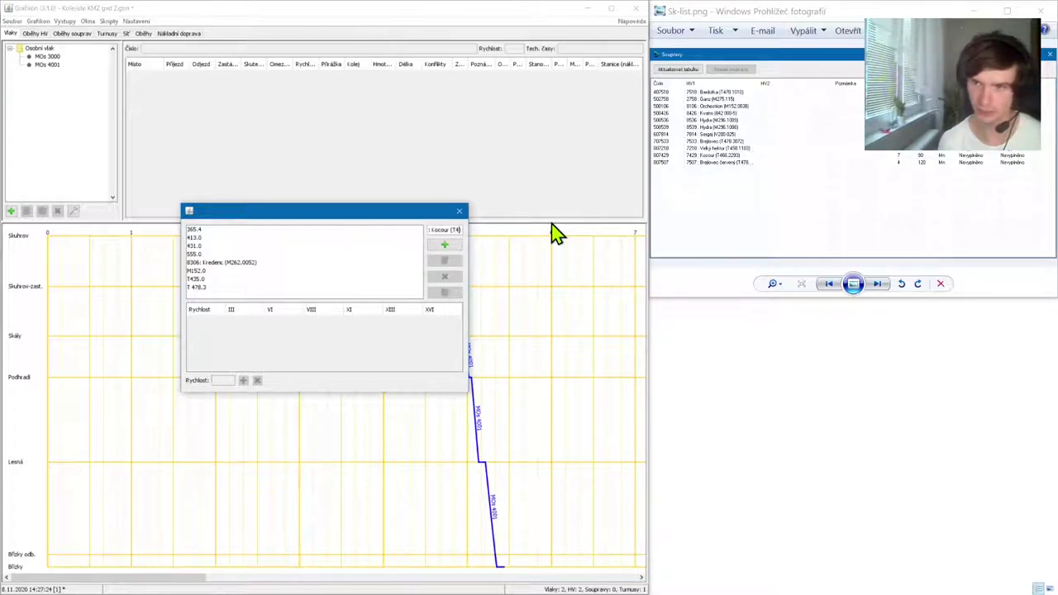
type("66).2293")
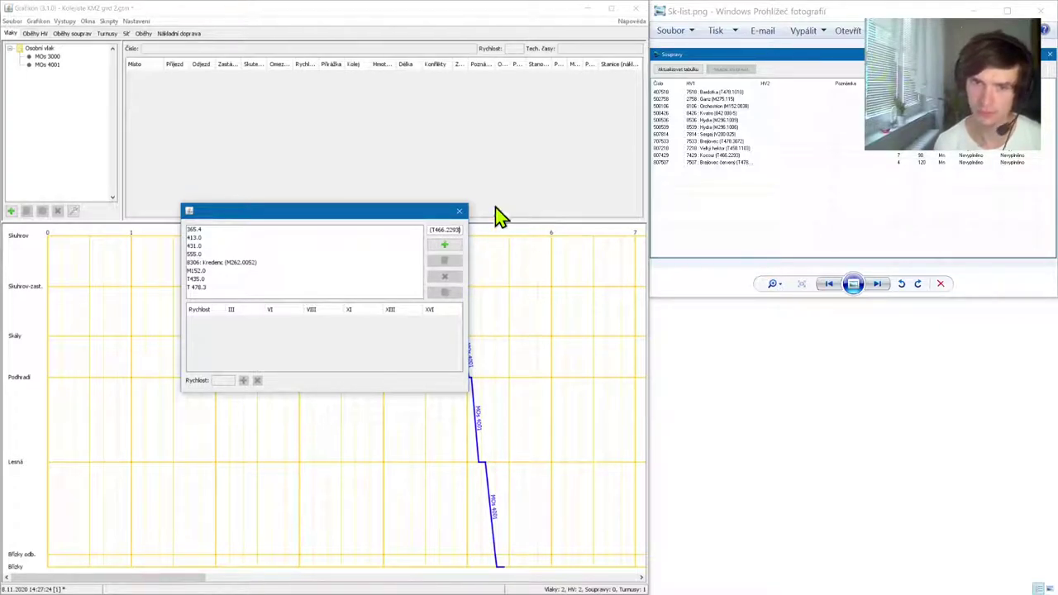
left_click(443, 246)
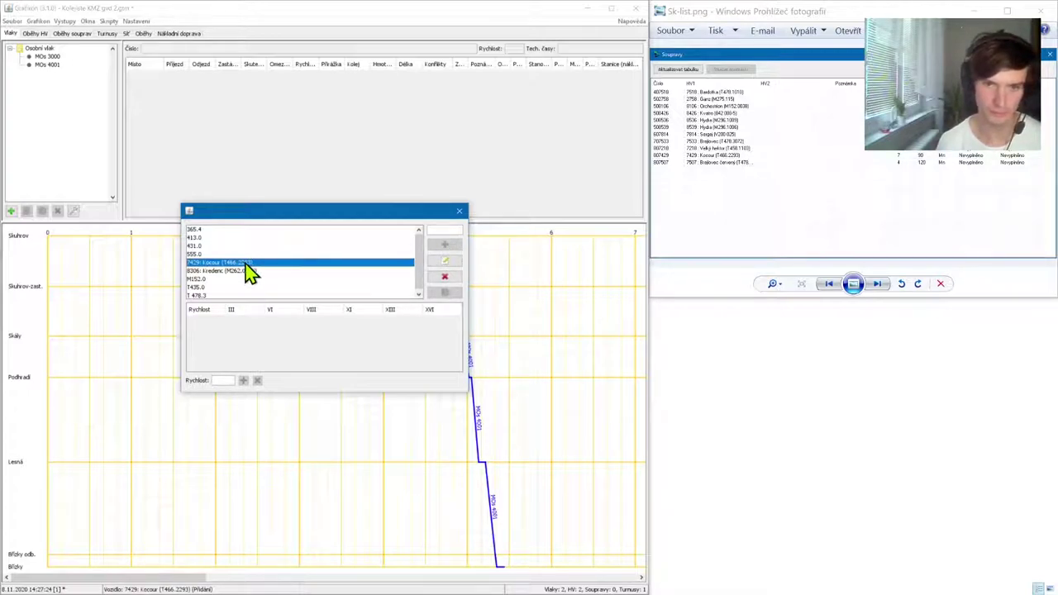
left_click(445, 262)
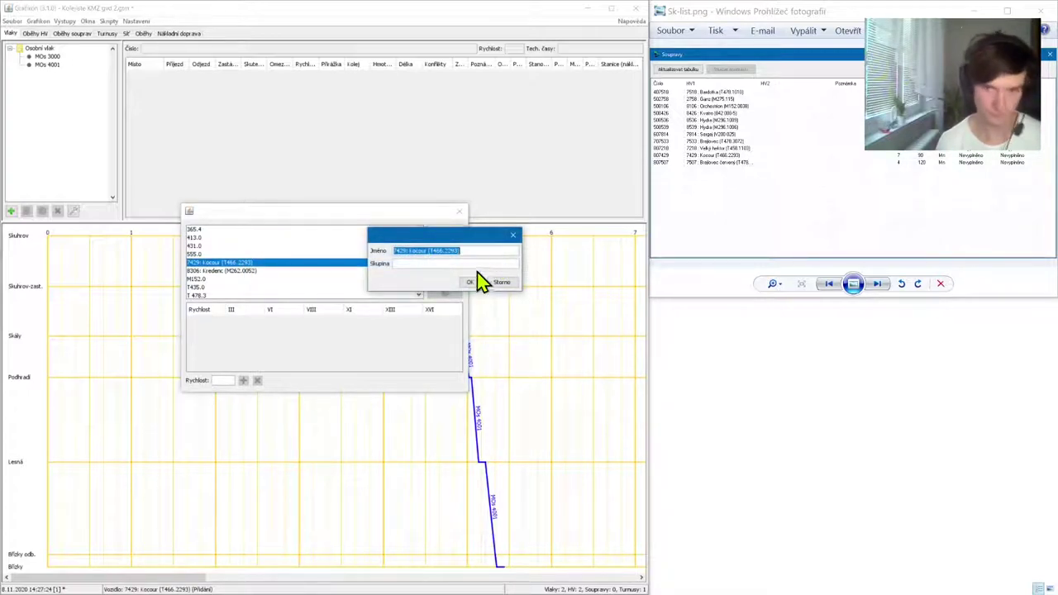
left_click(471, 282)
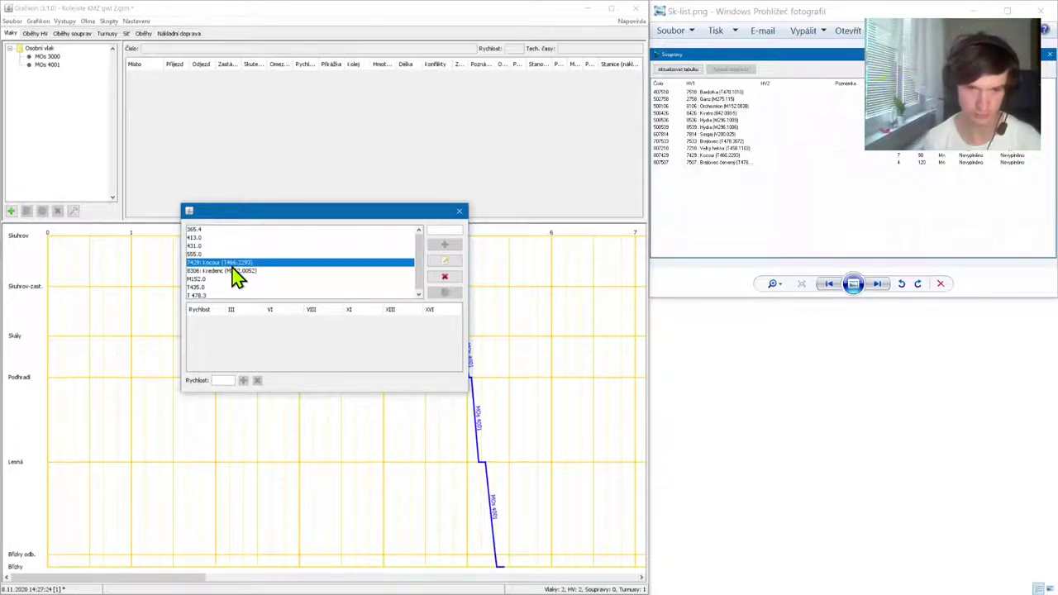
Add a speed row of 90 for the engine 7429: Kocour (T466.2293) and close the list of traction vehicles
type("90")
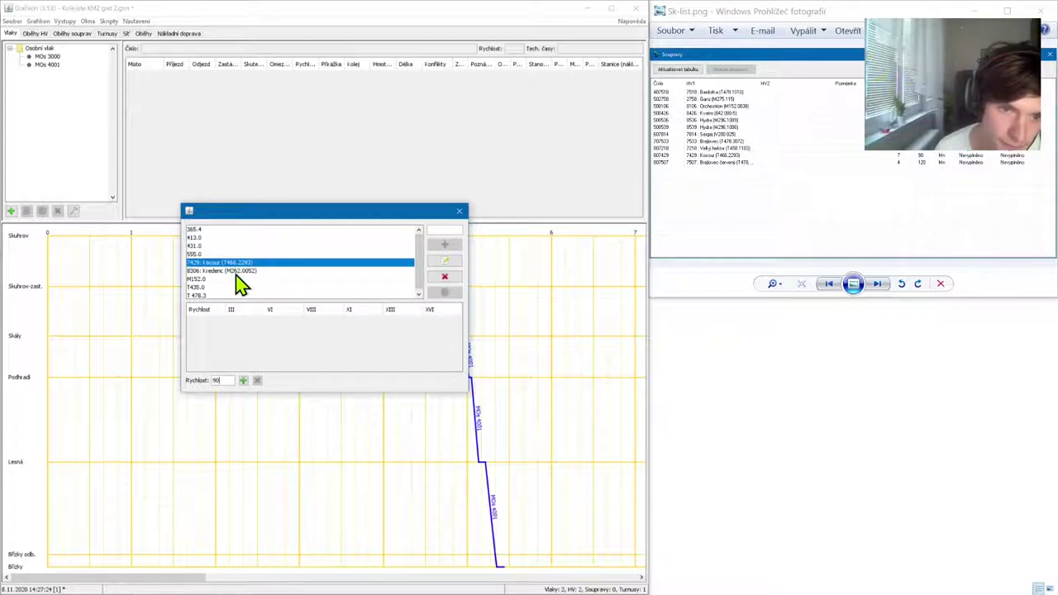
left_click(238, 280)
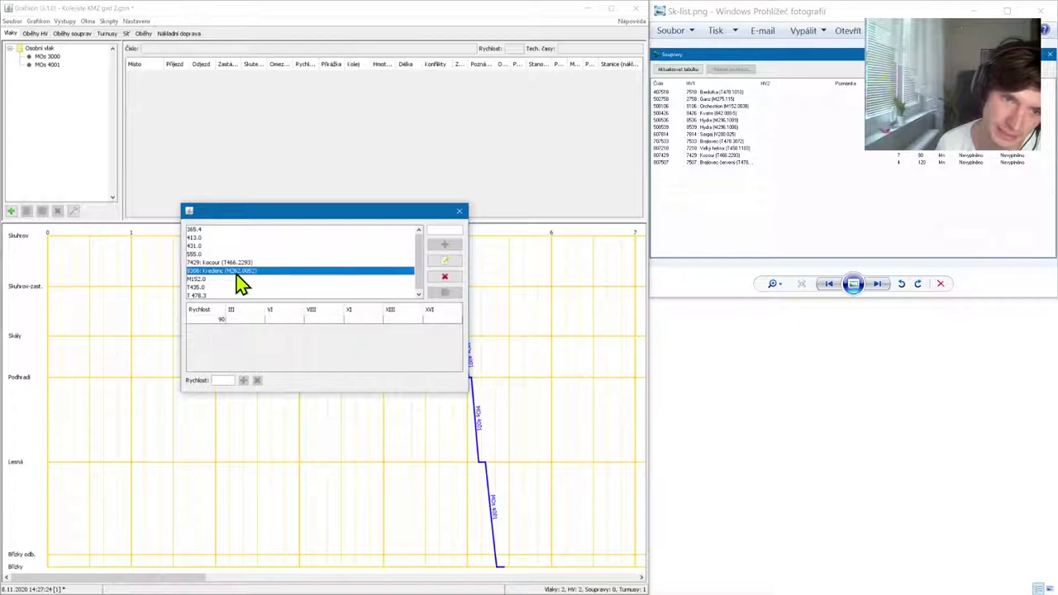
left_click(235, 263)
left_click(219, 378)
type("90")
left_click(243, 380)
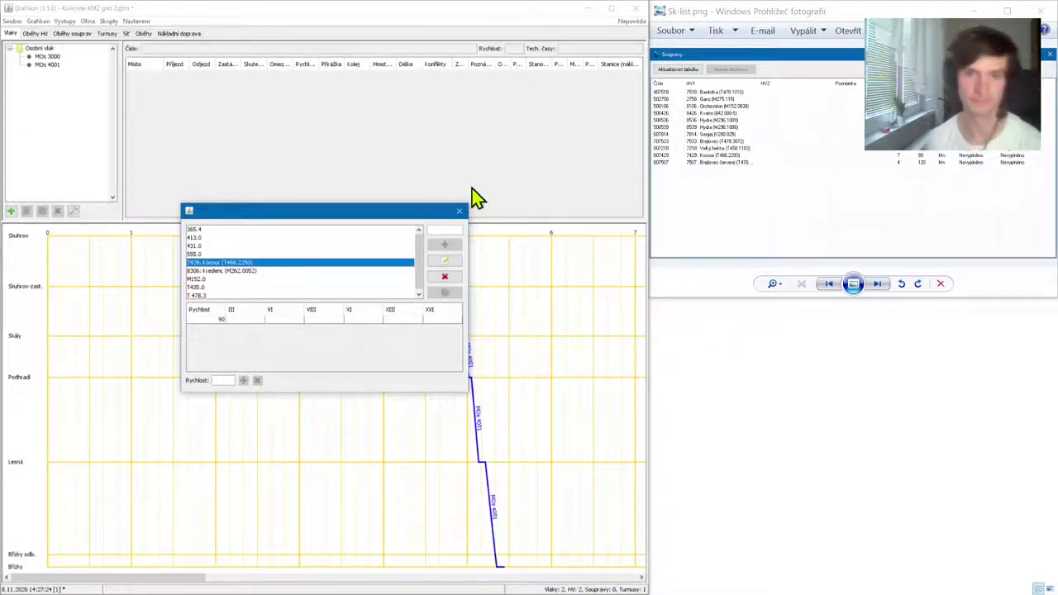
left_click(460, 211)
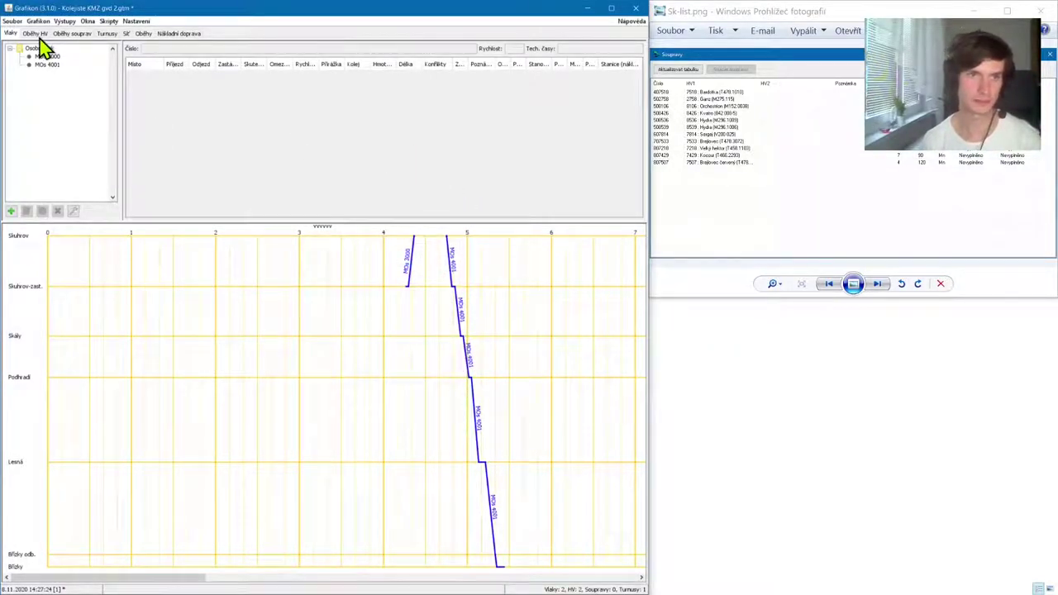
Start creating a new train of type "Mn - Manipulační nákladní vlak" and move the dialog clear of the existing train lines
left_click(11, 210)
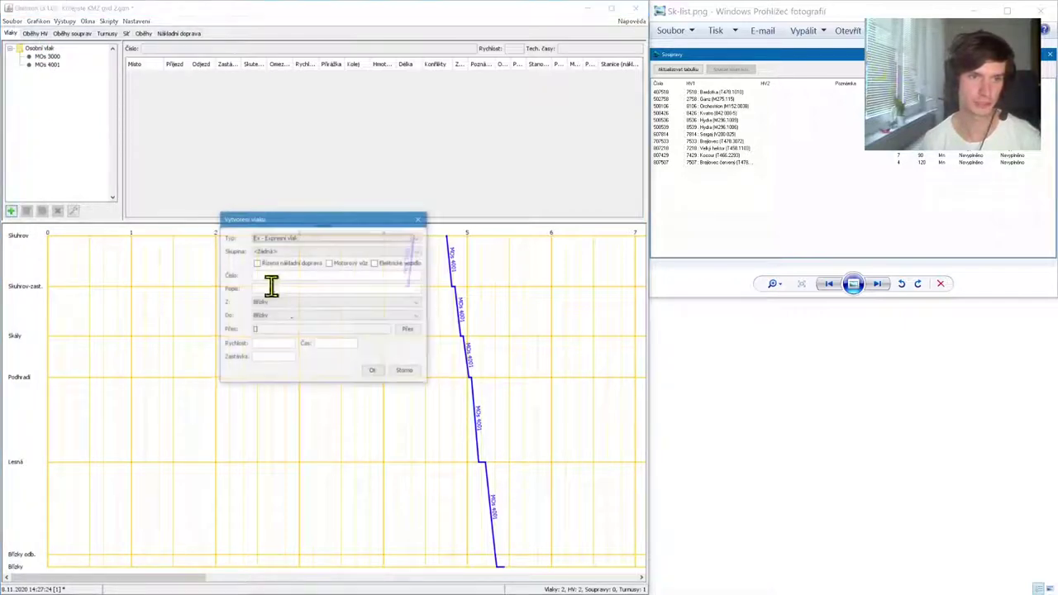
left_click(298, 238)
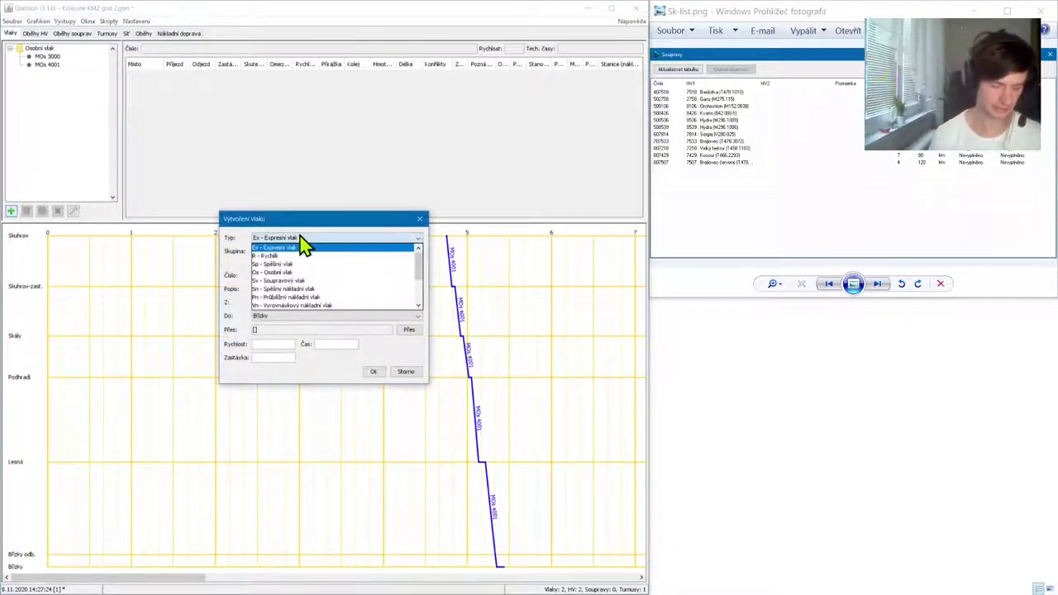
scroll(302, 300, "down", 2)
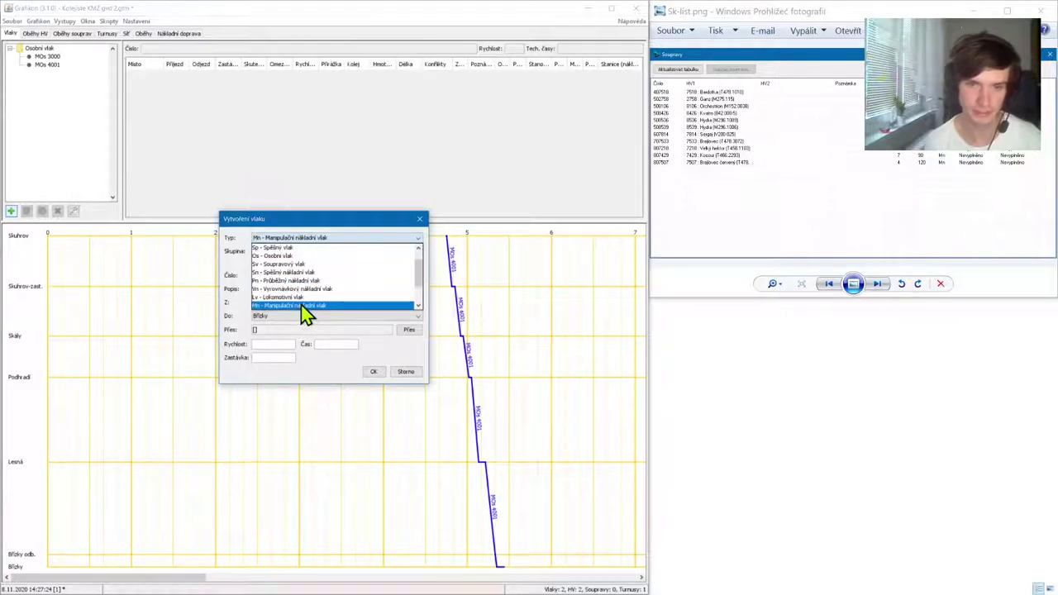
left_click(302, 304)
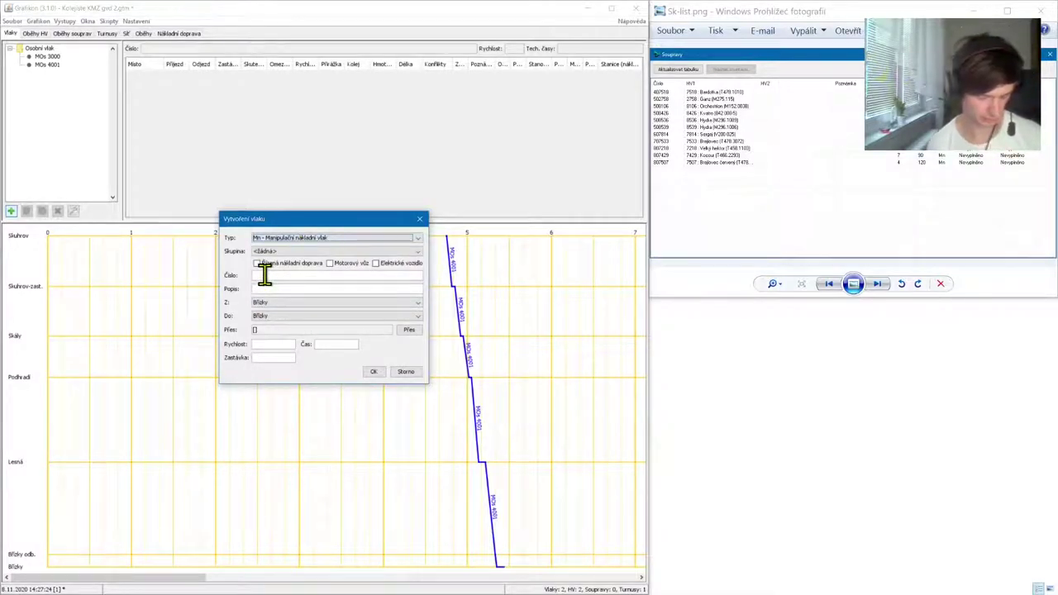
left_click(324, 278)
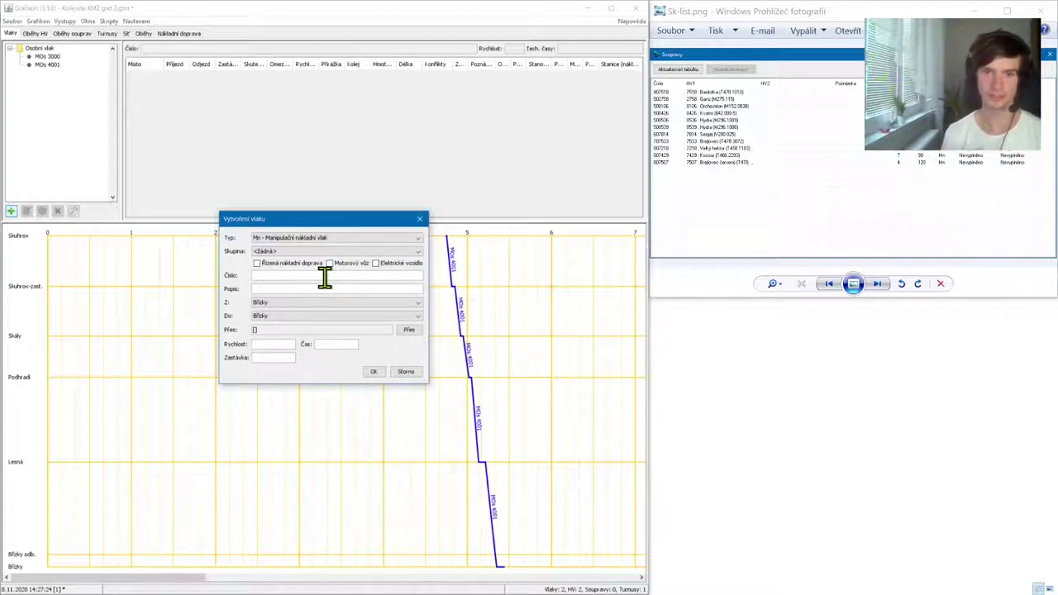
left_click_drag(283, 224, 246, 305)
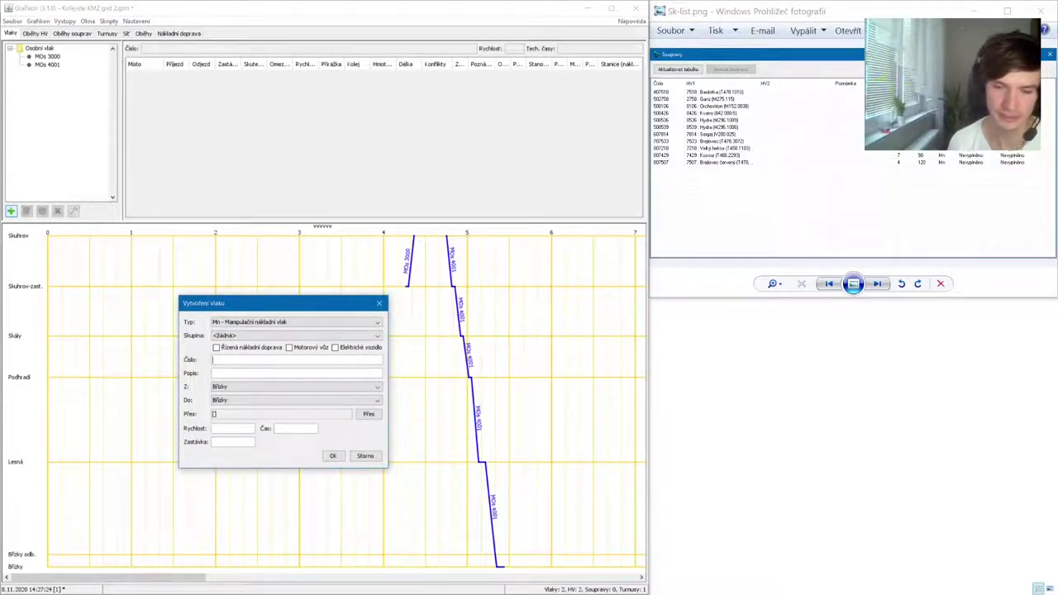
Check the train number ranges on the kmz-brno.cz page and add the patterns "Pn 4x xxx" and "Mn 5x xxx" to the sticky note
key("alt+Tab")
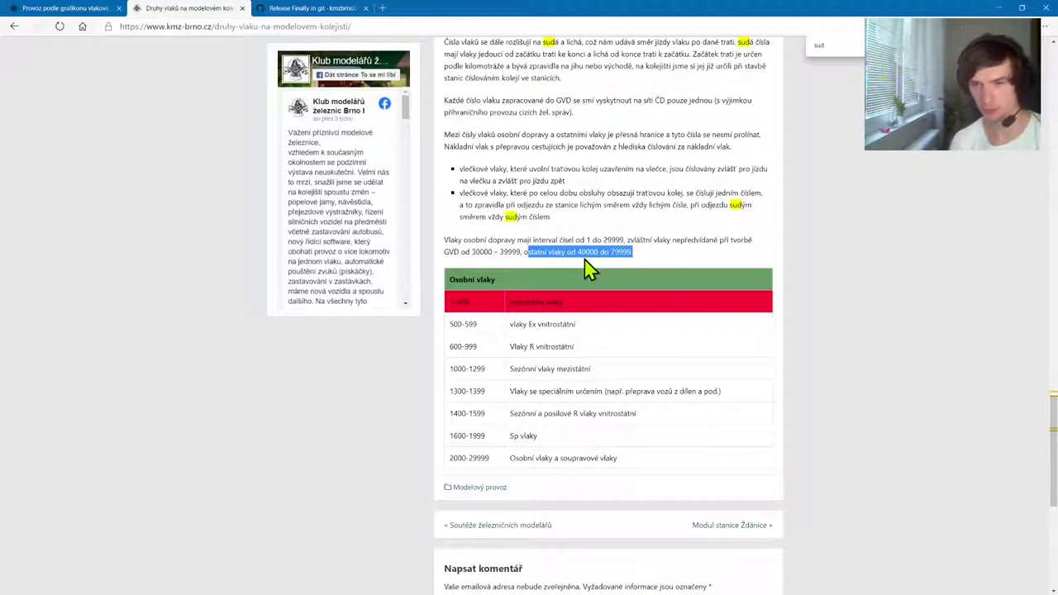
left_click(584, 259)
left_click_drag(583, 252, 577, 252)
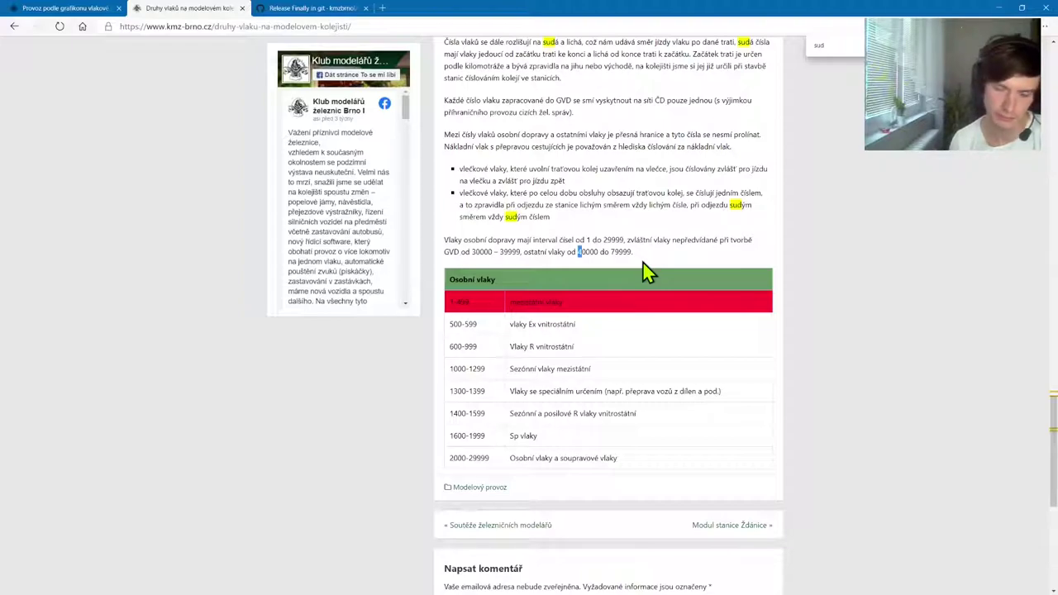
key("alt+Tab")
left_click(924, 275)
type("Mn")
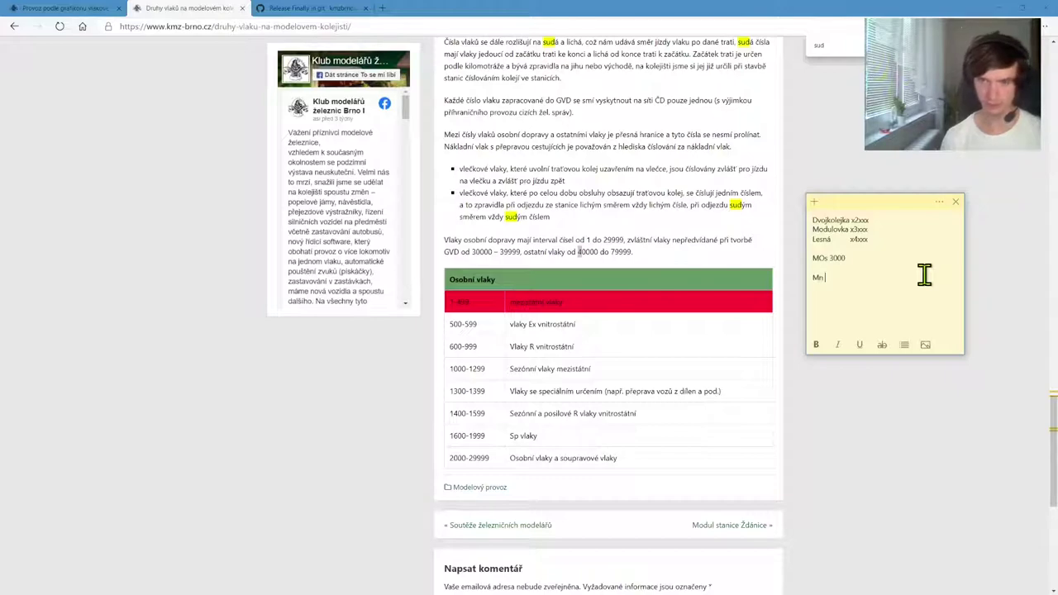
type(" 5")
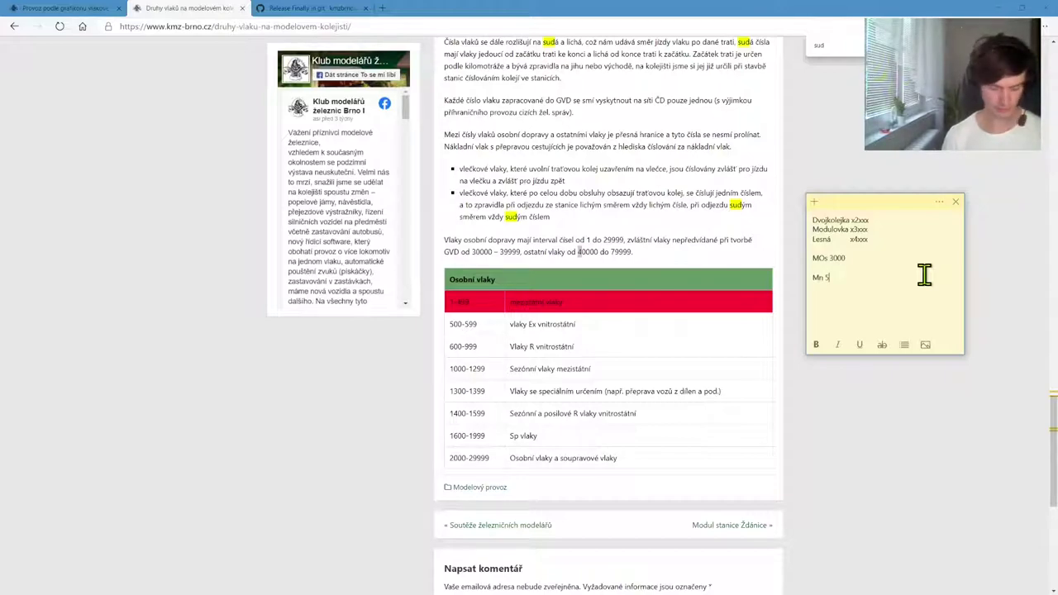
type("x")
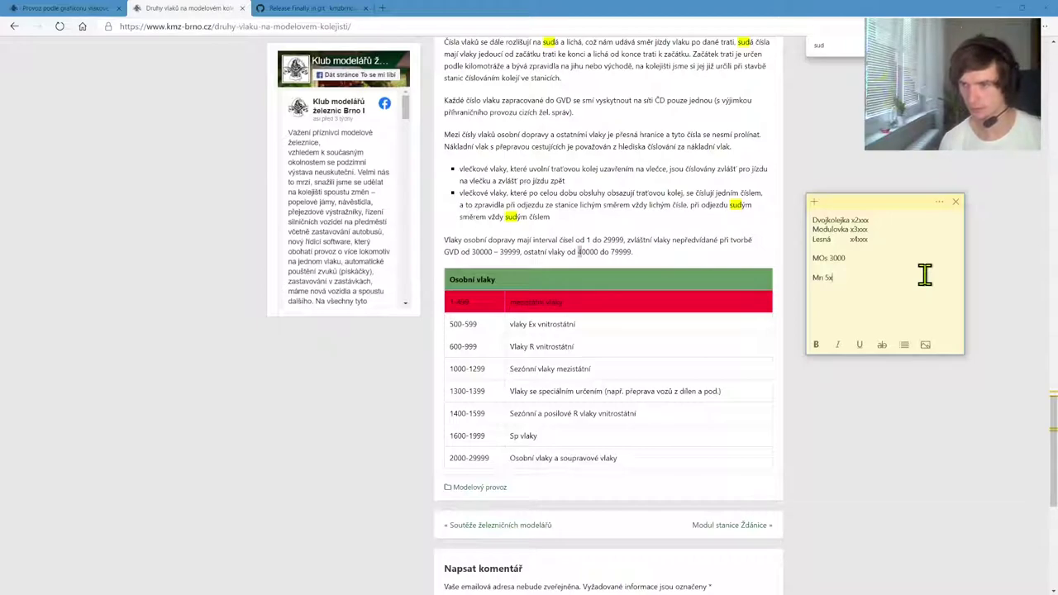
type(" xxx")
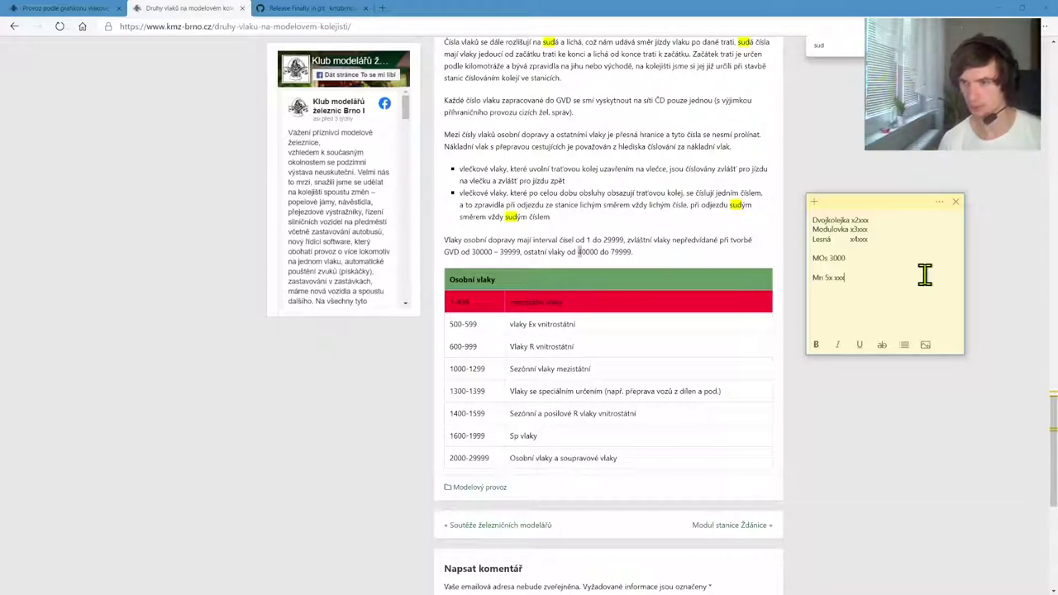
key("Return")
type("P")
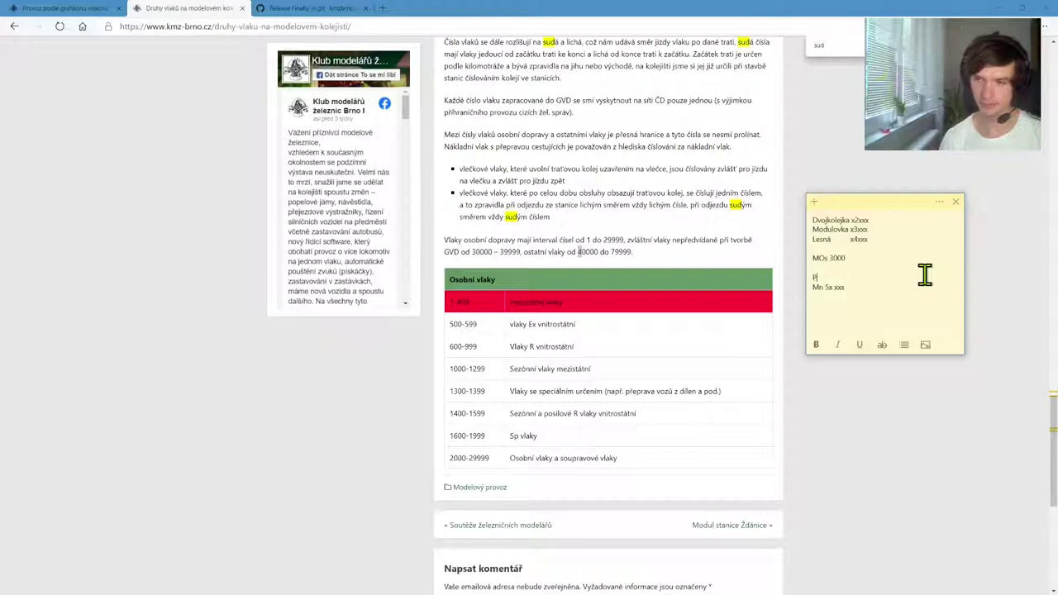
type("n 4x xxx")
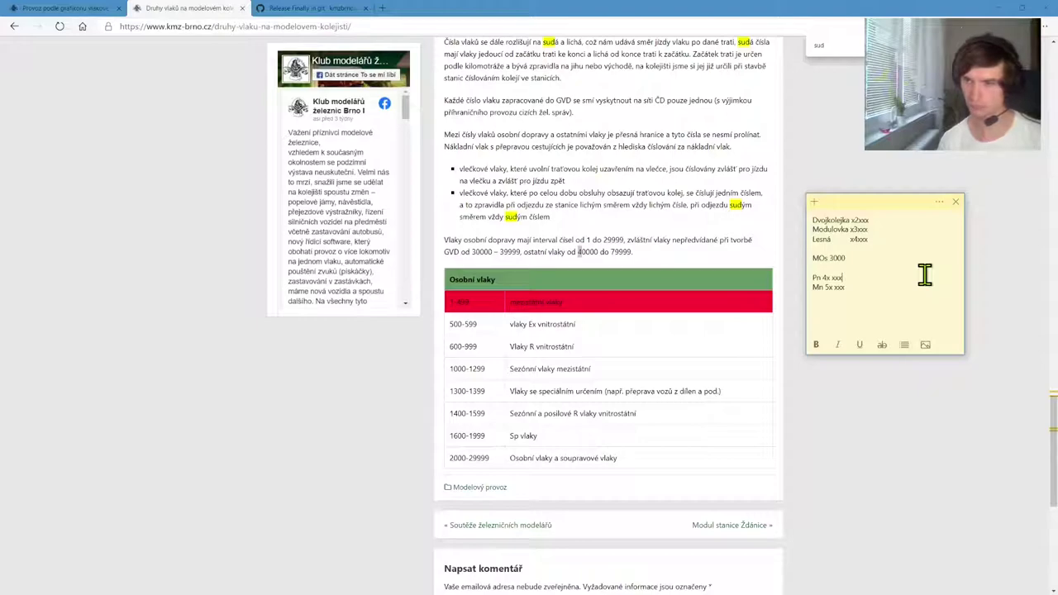
Switch back to Grafikon and enter 53001 as the new handling freight train's number
key("alt+Tab")
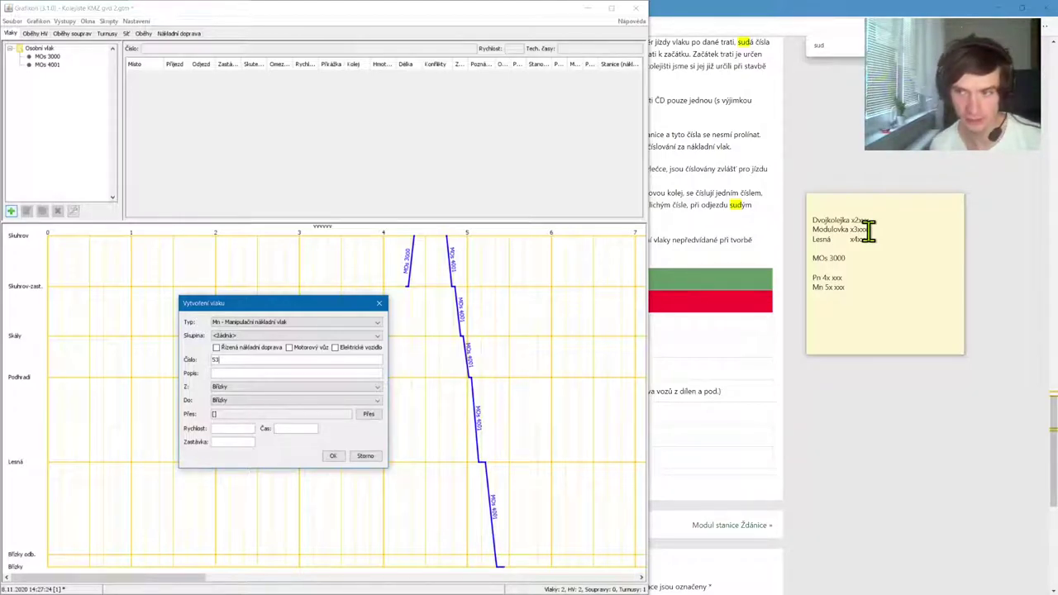
left_click_drag(294, 304, 234, 302)
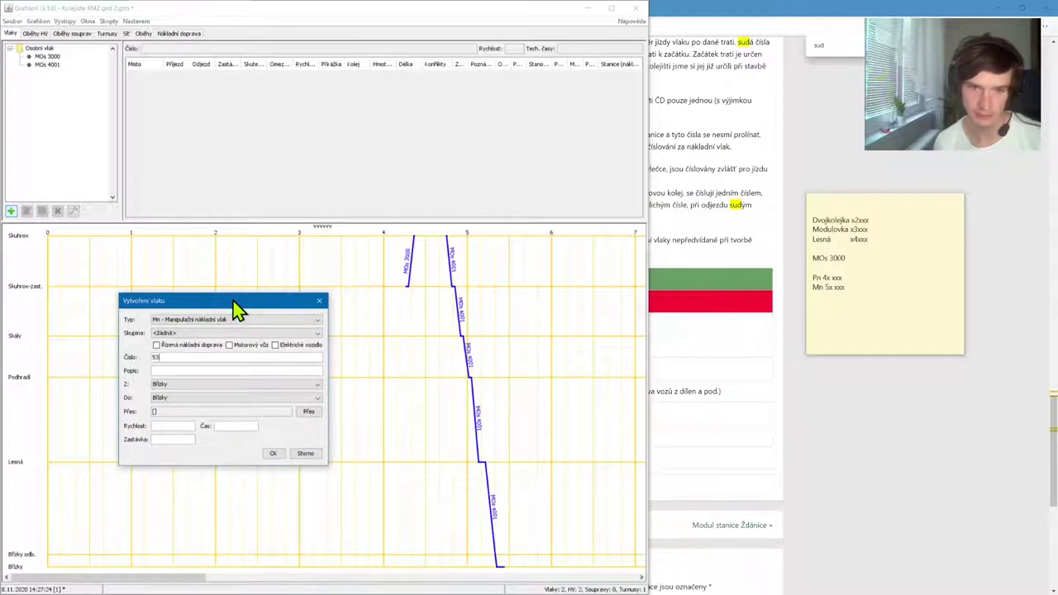
type("00")
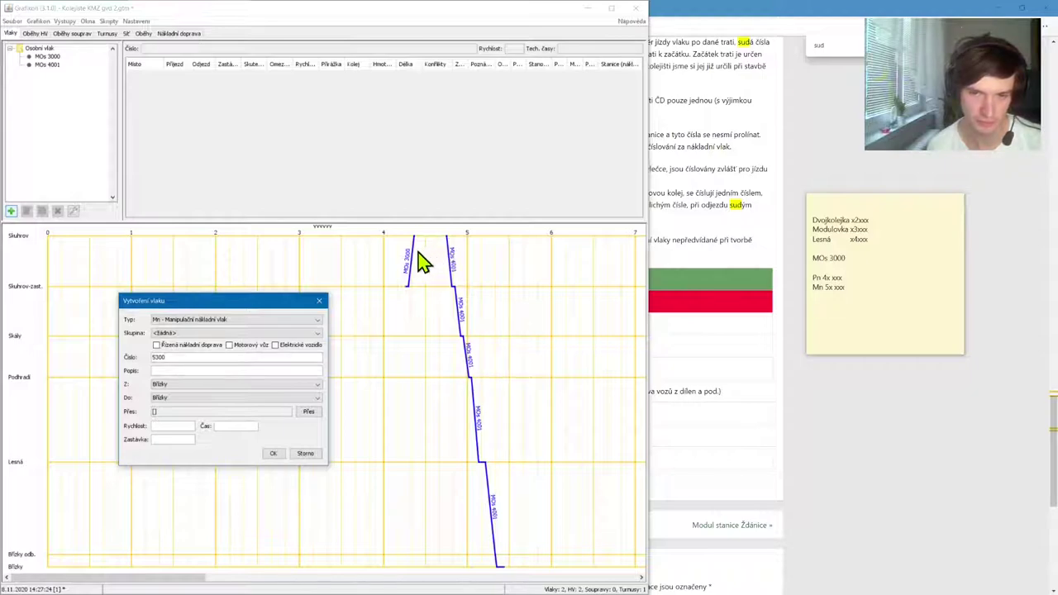
type("1")
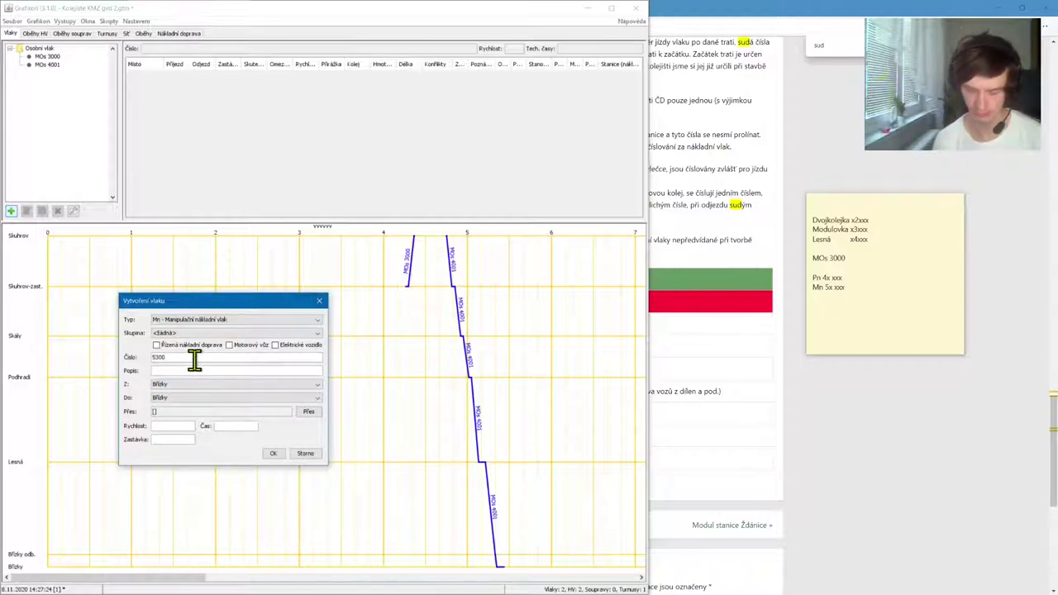
Set the train's route from Skuhrov to Náměšť and create the train
left_click(201, 385)
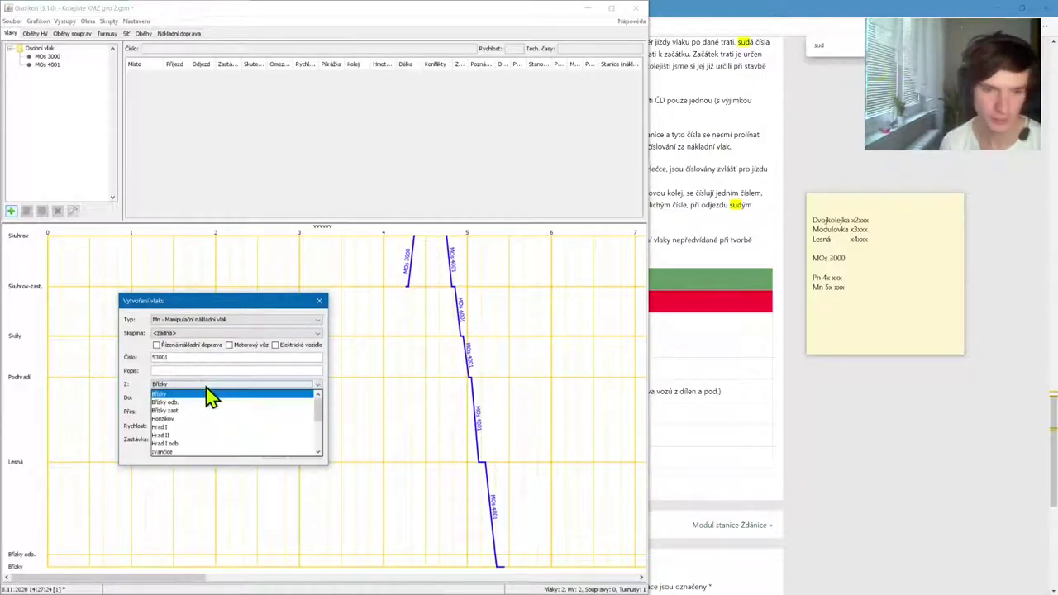
key("s")
key("s")
key("Return")
left_click(201, 398)
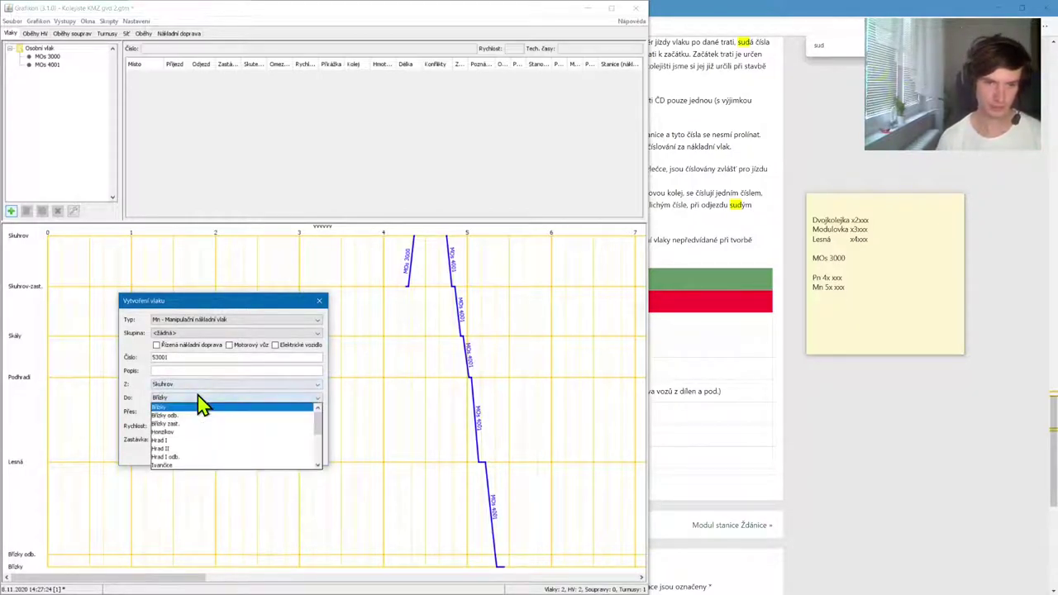
key("n")
key("Return")
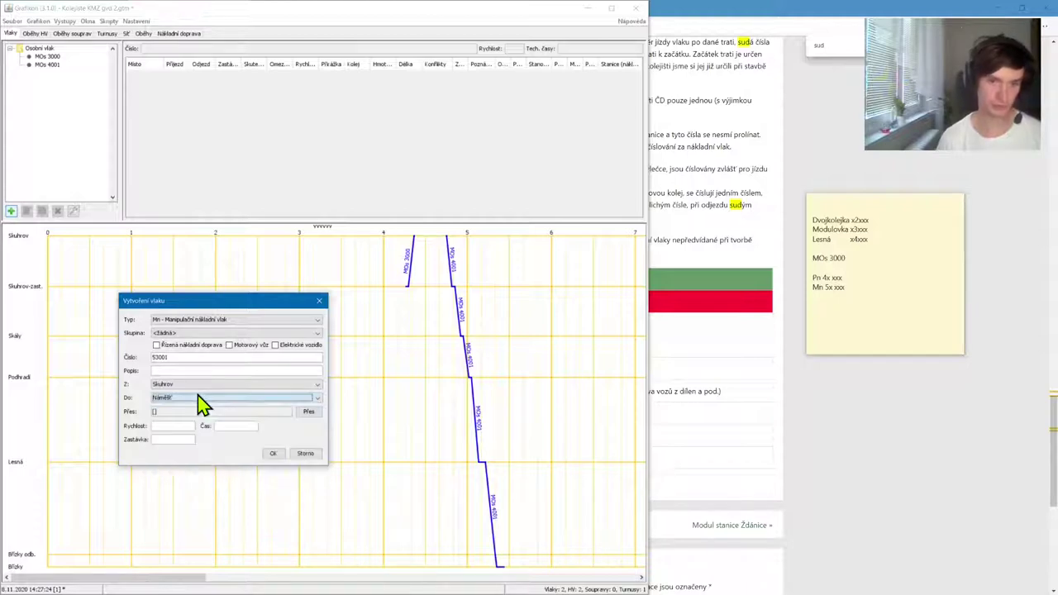
left_click(275, 457)
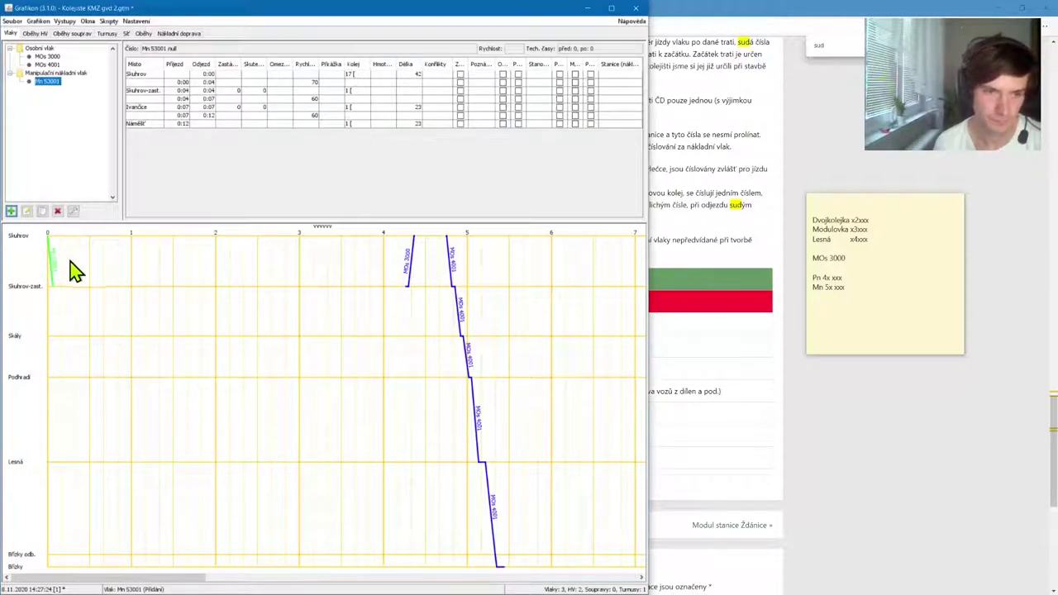